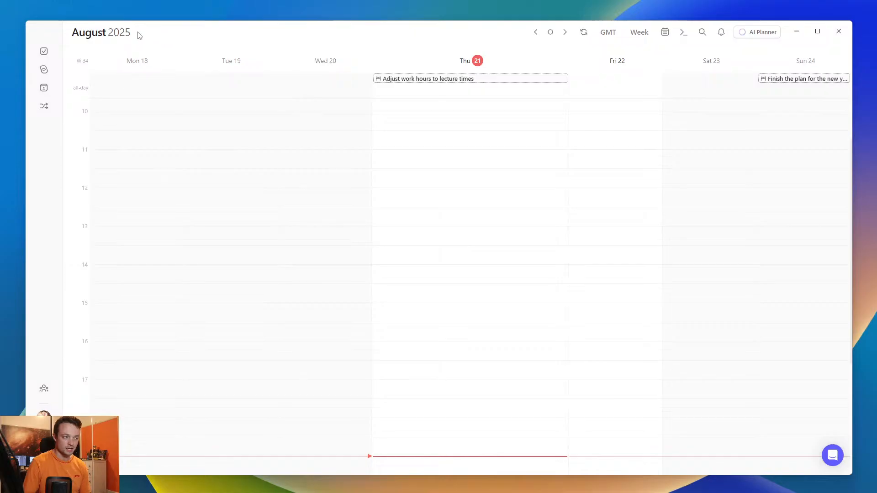
- Switch the calendar to the dark theme and open the calendar integrations in the preferences
{"action": "key", "text": "ctrl+shift+d"}
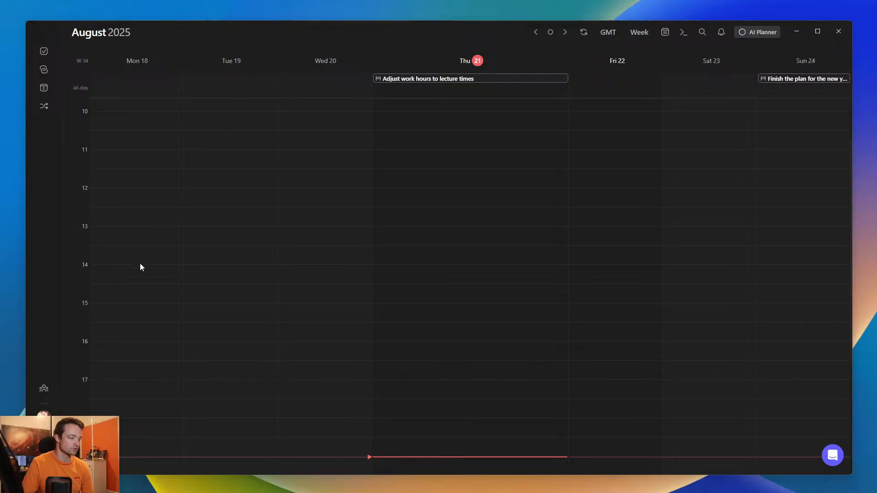
{"action": "left_click", "coordinate": [43, 414]}
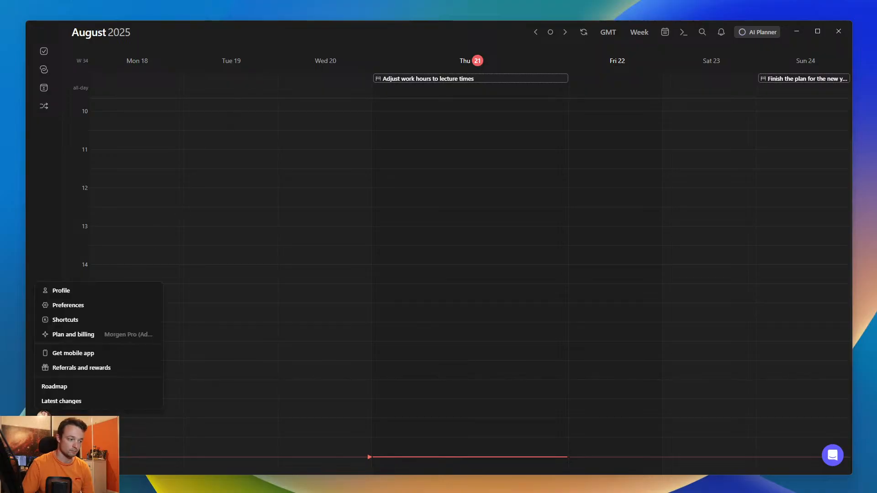
{"action": "left_click", "coordinate": [73, 306]}
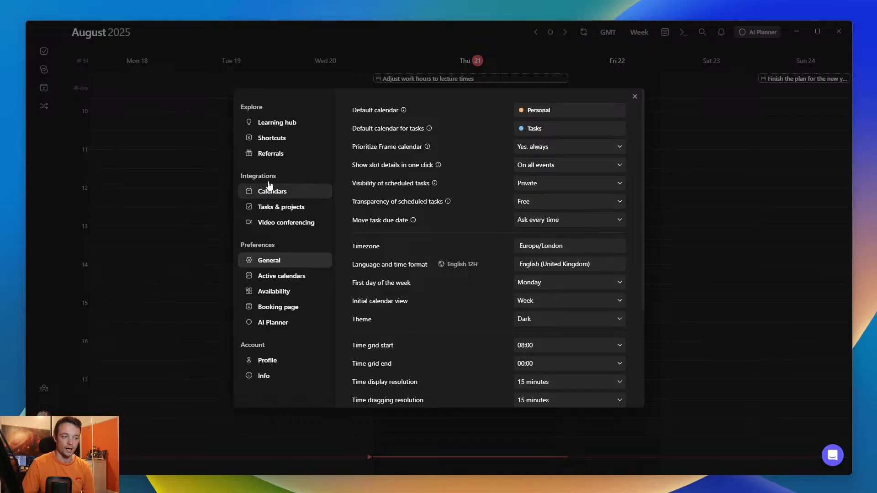
{"action": "left_click", "coordinate": [266, 192]}
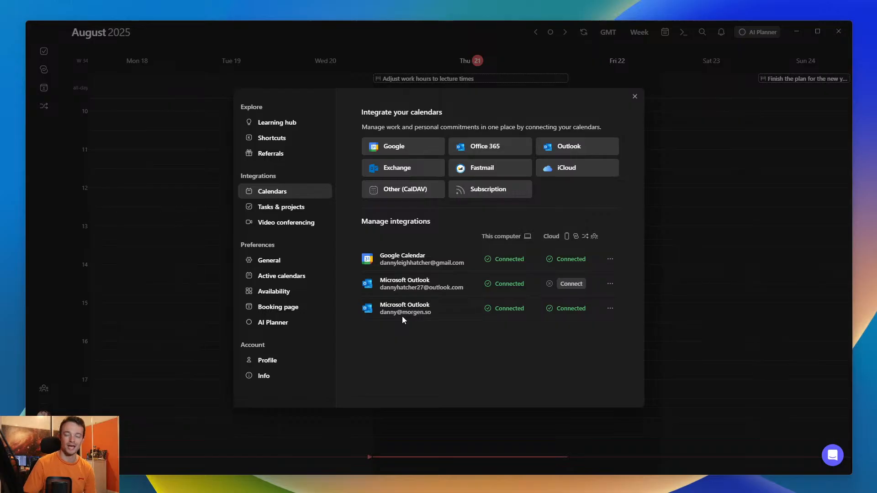
- View the form for subscribing to a calendar by URL, and close it and the preferences without connecting anything
{"action": "left_click", "coordinate": [483, 193]}
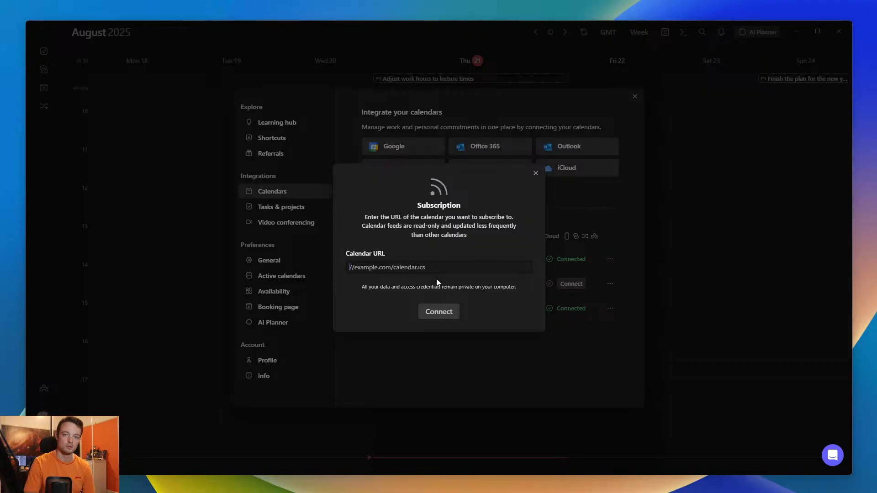
{"action": "left_click", "coordinate": [535, 172]}
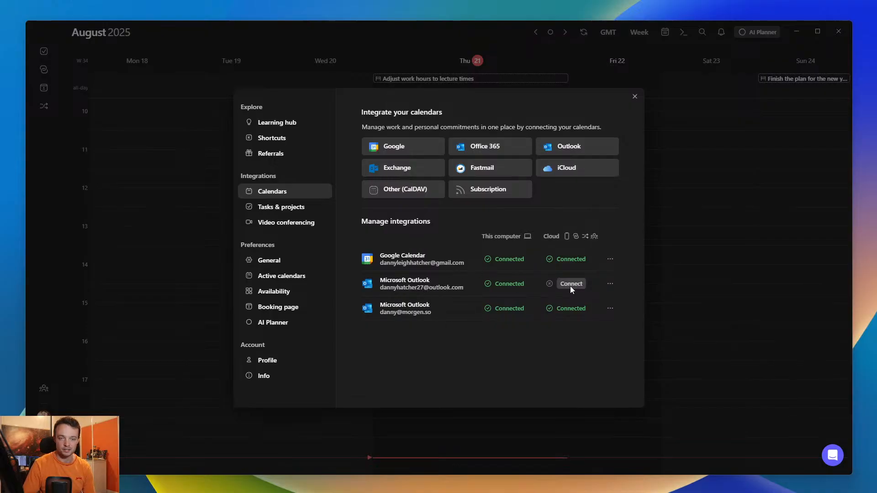
{"action": "left_click", "coordinate": [635, 97]}
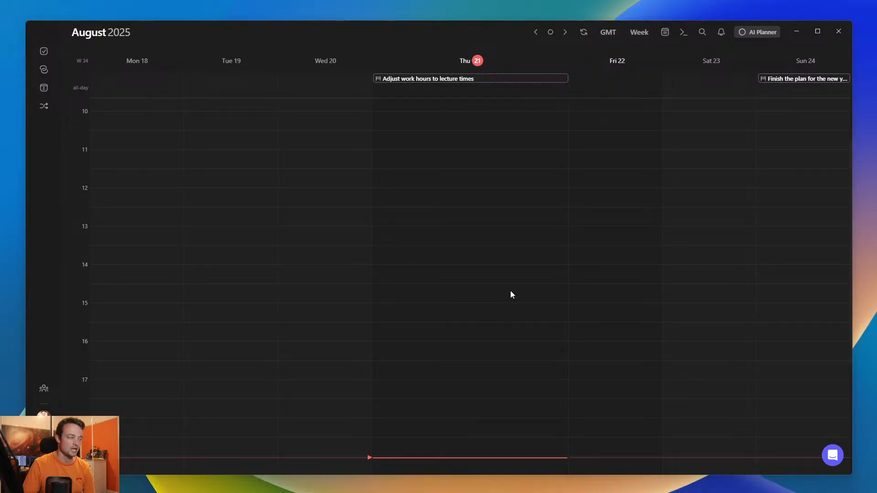
- Show the University calendar in the week of 18 August 2025
{"action": "left_click", "coordinate": [665, 32]}
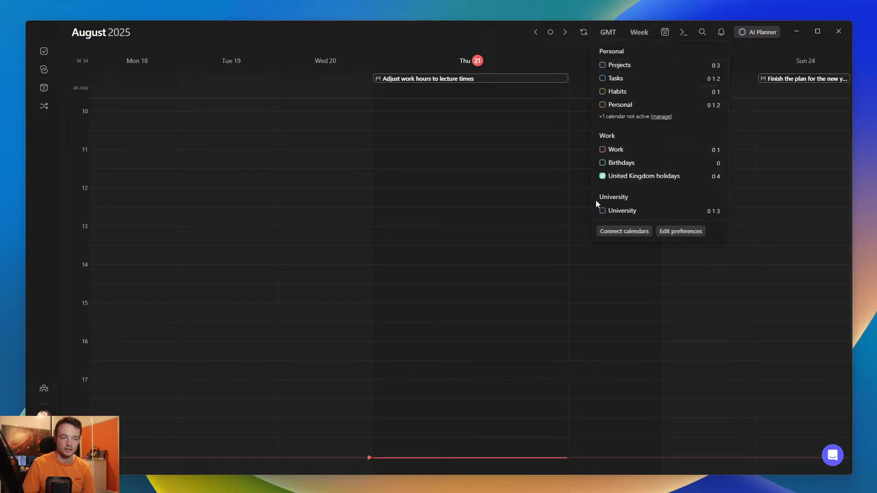
{"action": "left_click", "coordinate": [609, 210]}
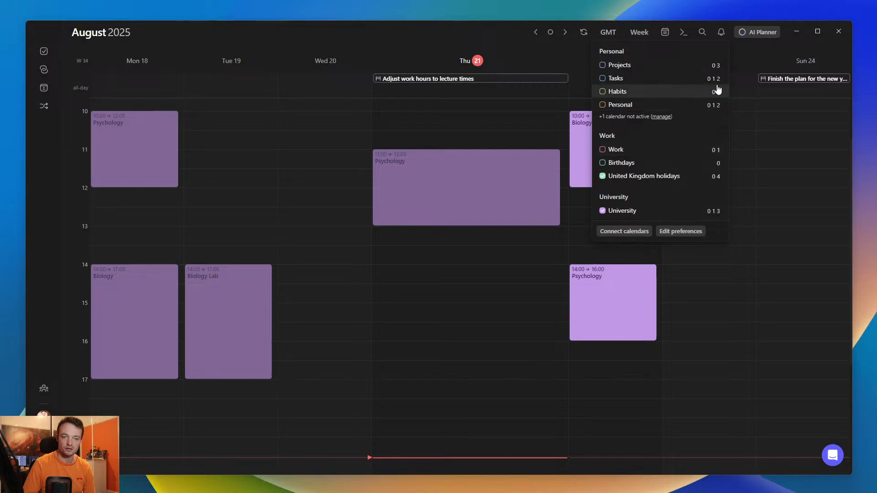
{"action": "left_click", "coordinate": [751, 132]}
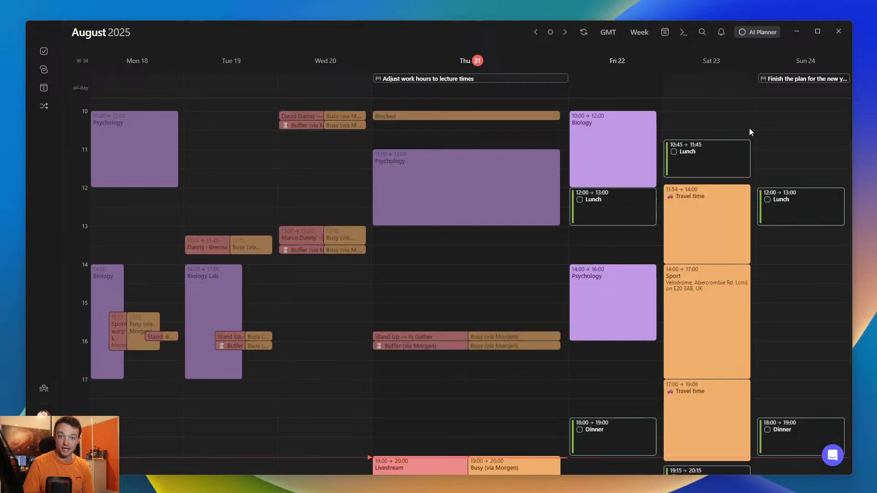
- Switch to the calendar set with only United Kingdom holidays, and examine August 2025 in month view and the calendars' set numbers
{"action": "key", "text": "ctrl+2"}
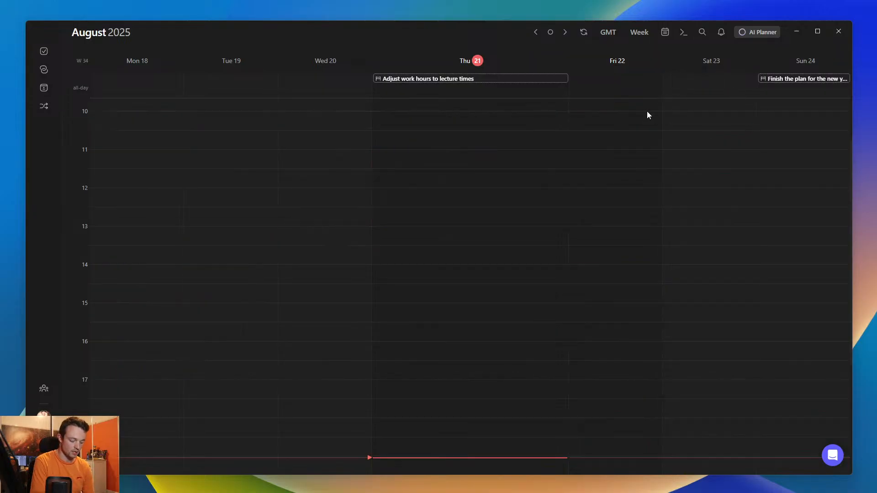
{"action": "key", "text": "m"}
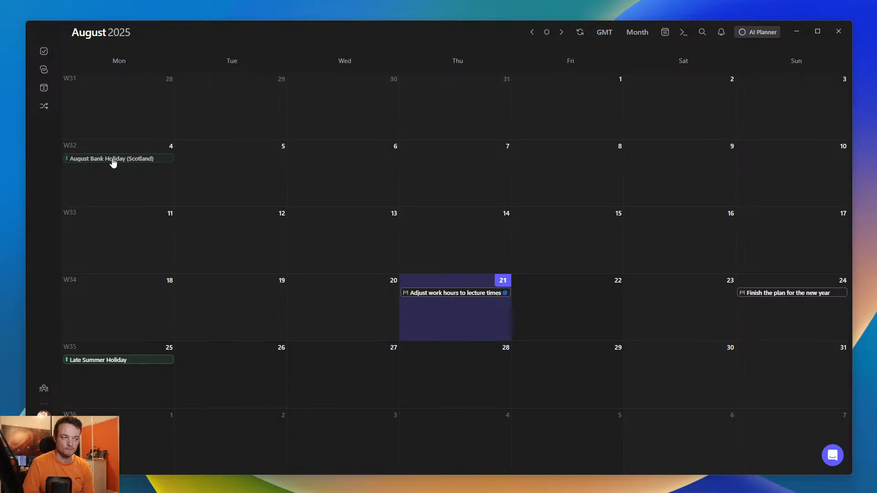
{"action": "left_click", "coordinate": [664, 35]}
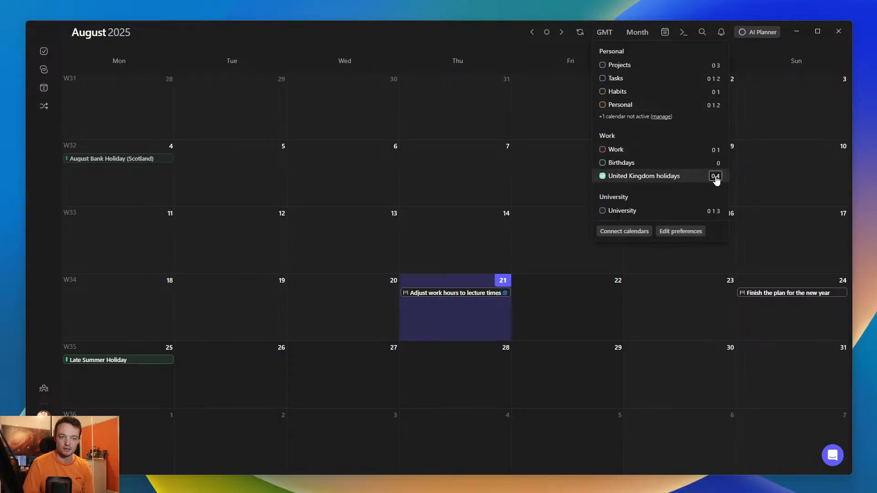
{"action": "left_click", "coordinate": [182, 28]}
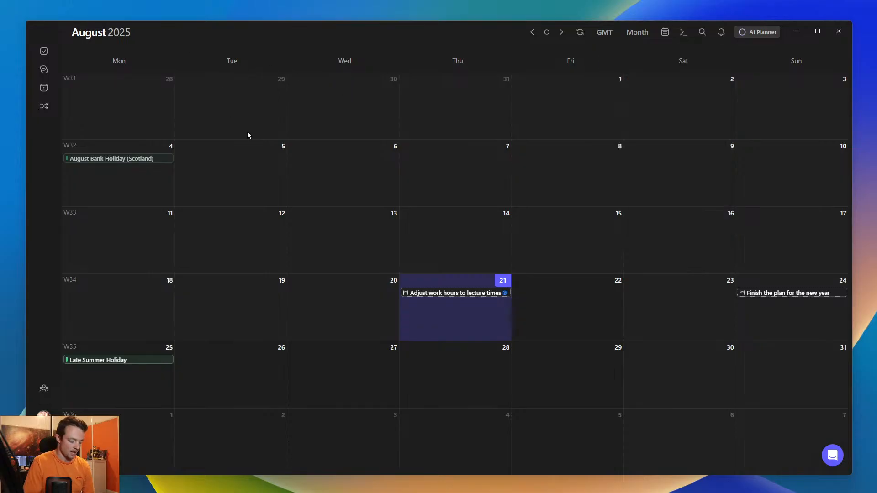
- Return to the week view and turn on the University calendar alongside the United Kingdom holidays
{"action": "key", "text": "w"}
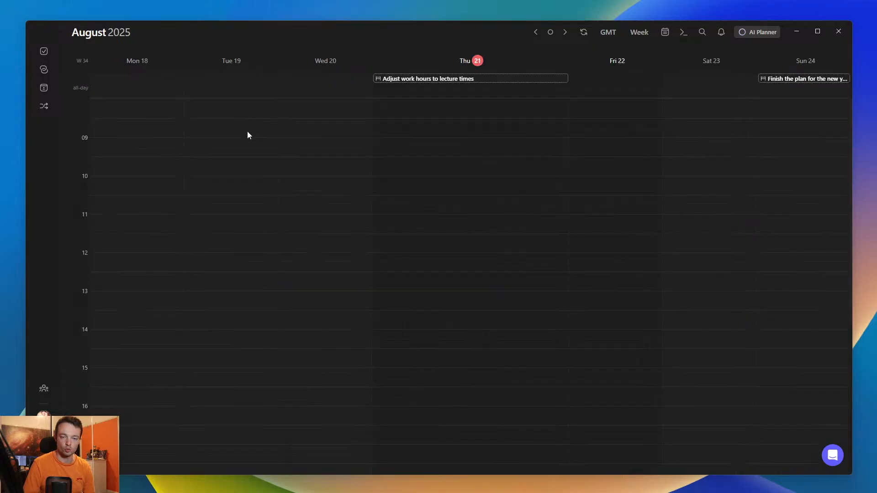
{"action": "left_click", "coordinate": [665, 32]}
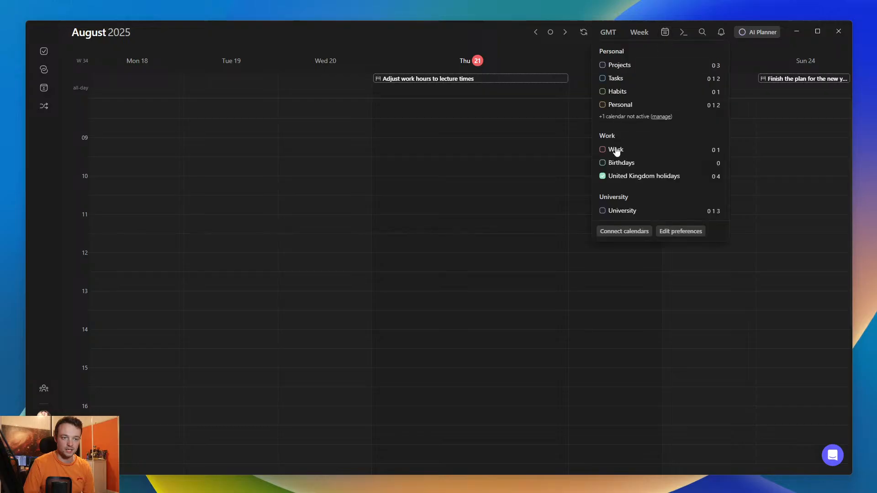
{"action": "left_click", "coordinate": [602, 211]}
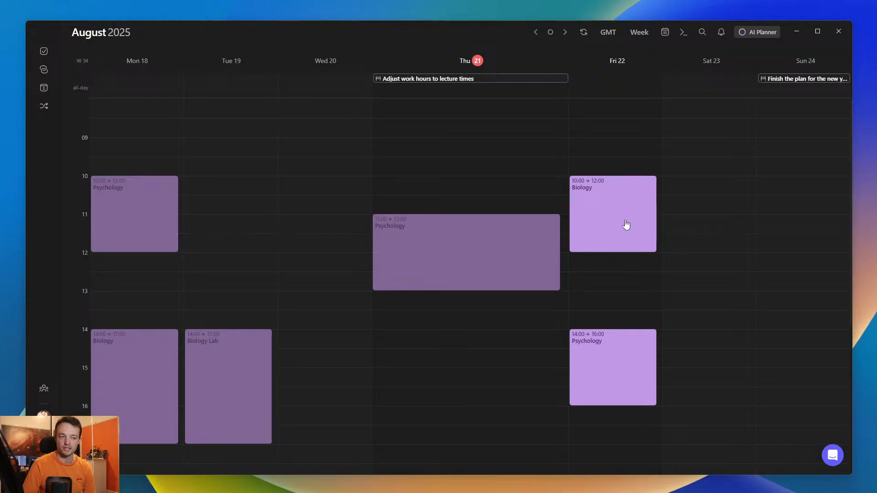
- Turn the dimming of past events off and back on to compare how the week looks
{"action": "left_click", "coordinate": [639, 34]}
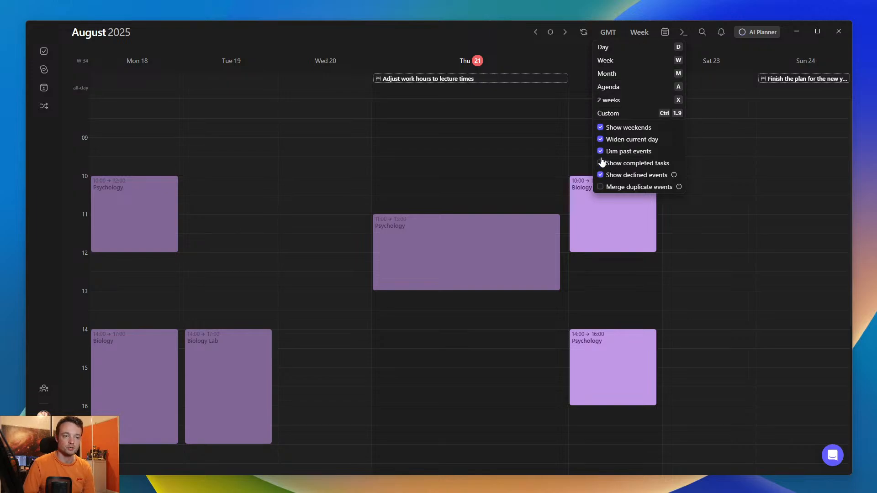
{"action": "left_click", "coordinate": [620, 152]}
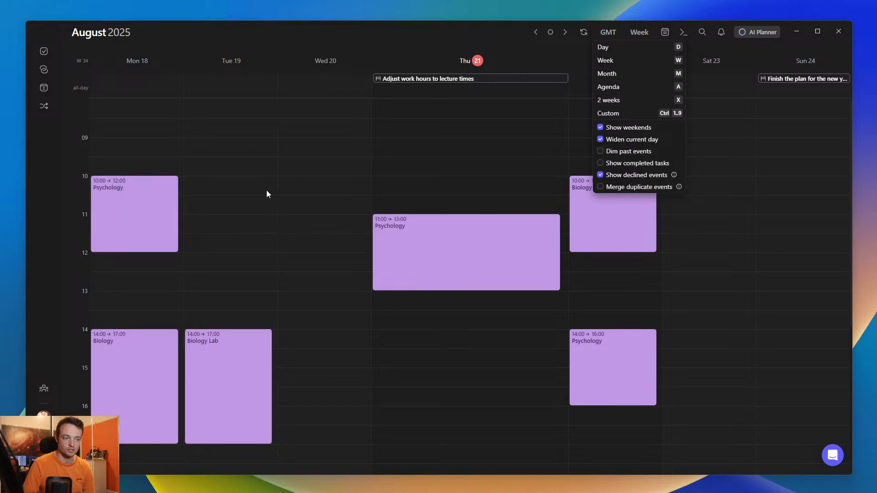
{"action": "left_click", "coordinate": [601, 152]}
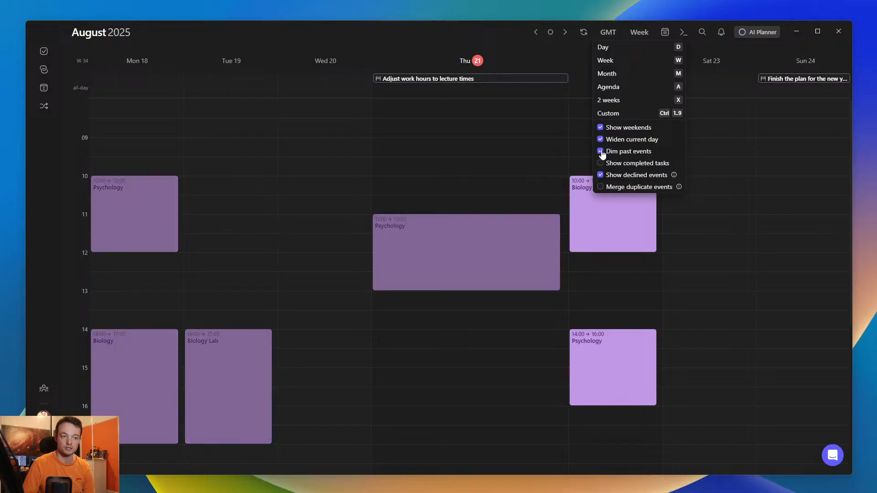
{"action": "left_click", "coordinate": [602, 154]}
{"action": "left_click", "coordinate": [600, 152]}
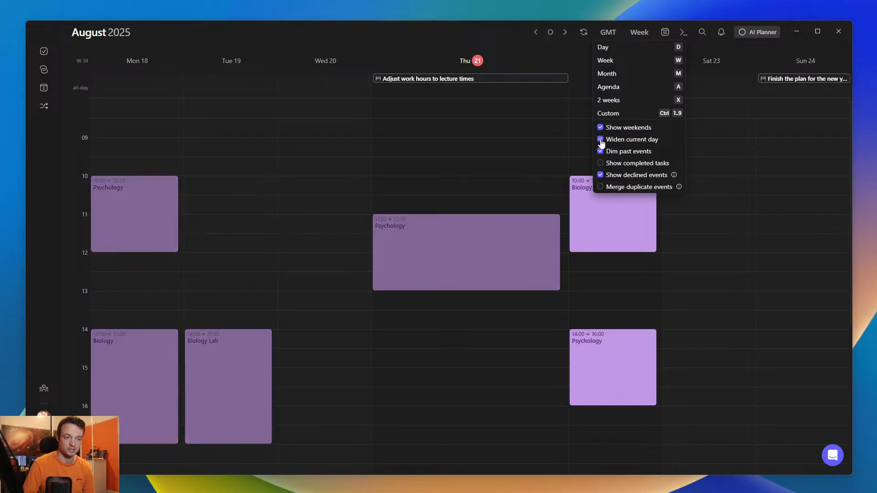
- Turn the widened current day and the weekend display off and back on to compare the week layouts
{"action": "left_click", "coordinate": [600, 139]}
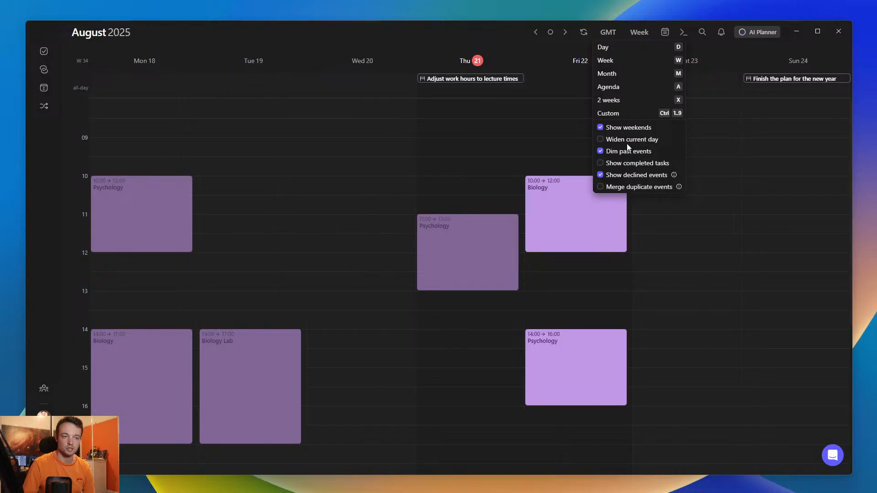
{"action": "left_click", "coordinate": [601, 139]}
{"action": "left_click", "coordinate": [601, 128]}
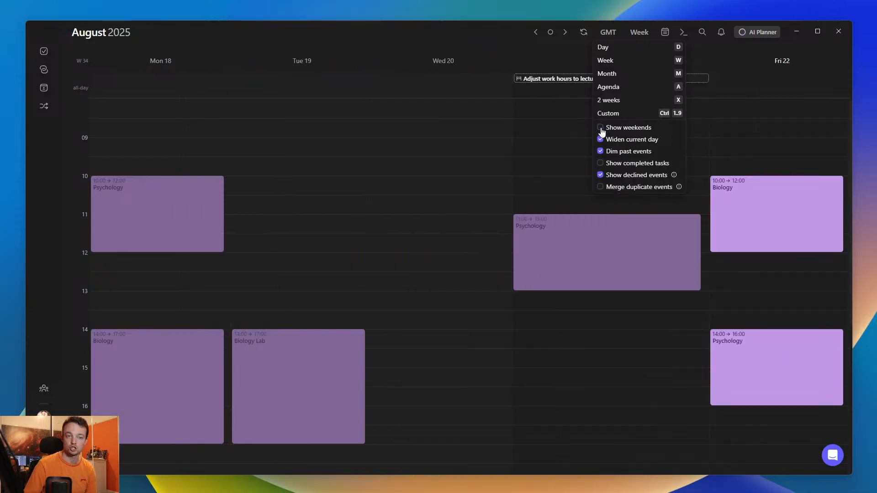
{"action": "left_click", "coordinate": [600, 128]}
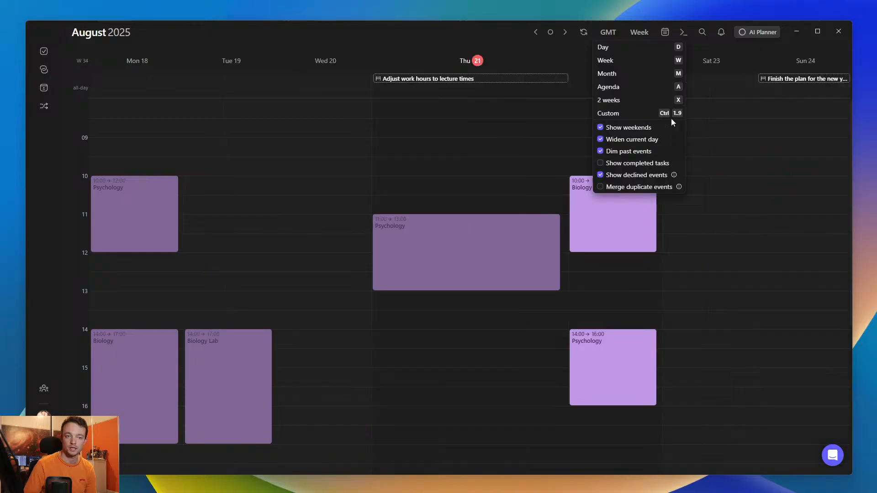
{"action": "left_click", "coordinate": [601, 129]}
{"action": "left_click", "coordinate": [601, 129]}
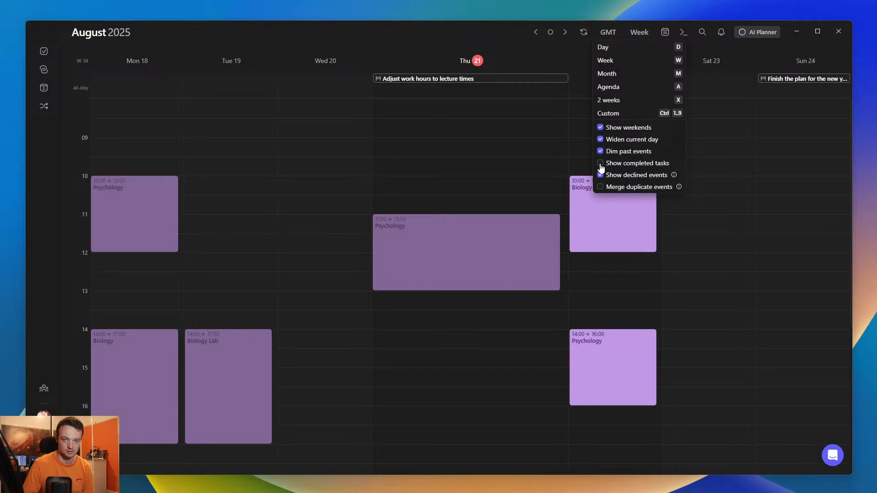
{"action": "left_click", "coordinate": [552, 164]}
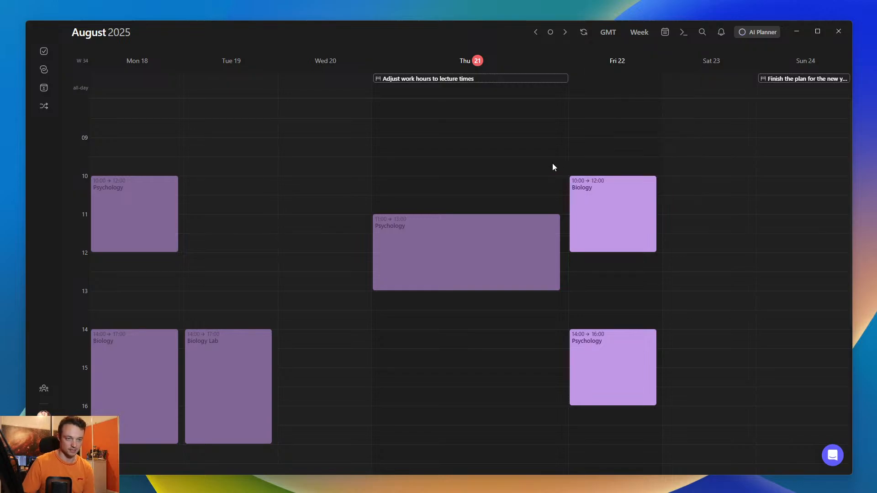
- Create a new tag "Biology" on the recurring Friday 10:00–12:00 Biology event and save the event
{"action": "left_click", "coordinate": [608, 201]}
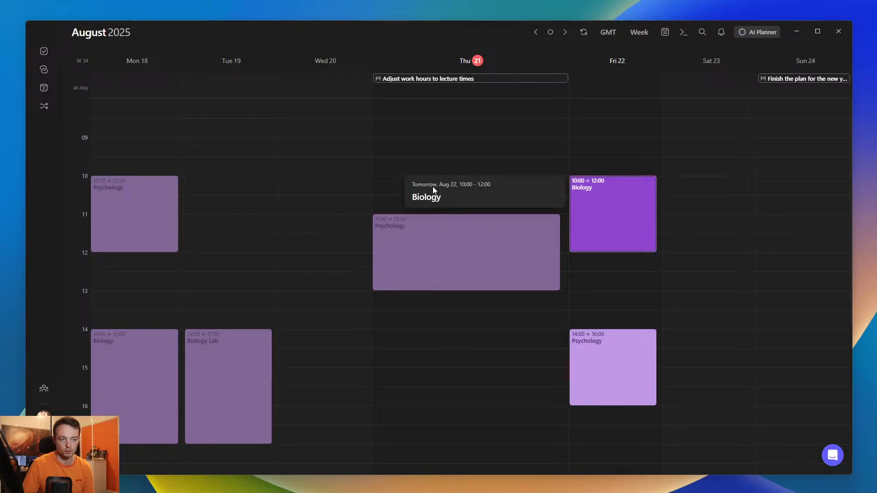
{"action": "left_click", "coordinate": [588, 206]}
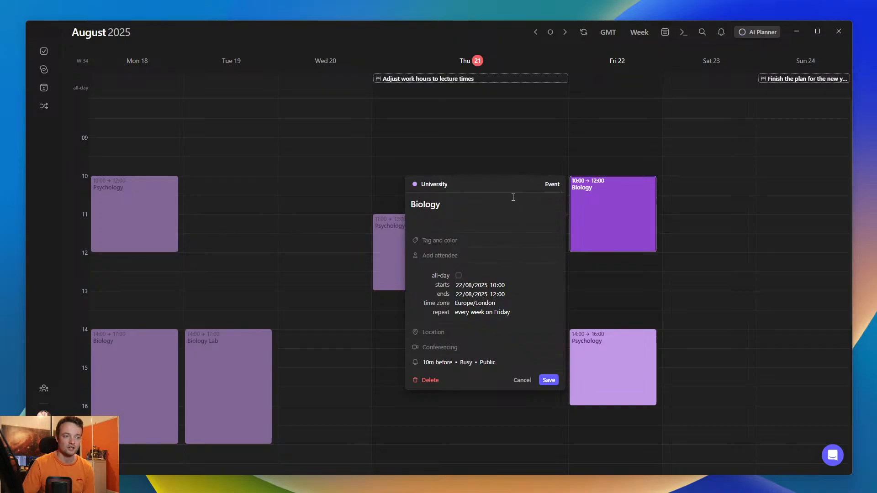
{"action": "double_click", "coordinate": [418, 203]}
{"action": "left_click", "coordinate": [452, 232]}
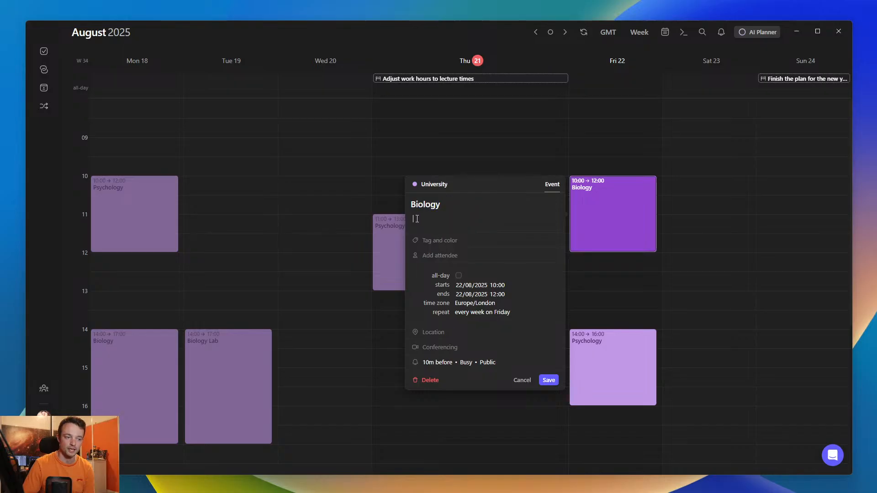
{"action": "left_click", "coordinate": [445, 241]}
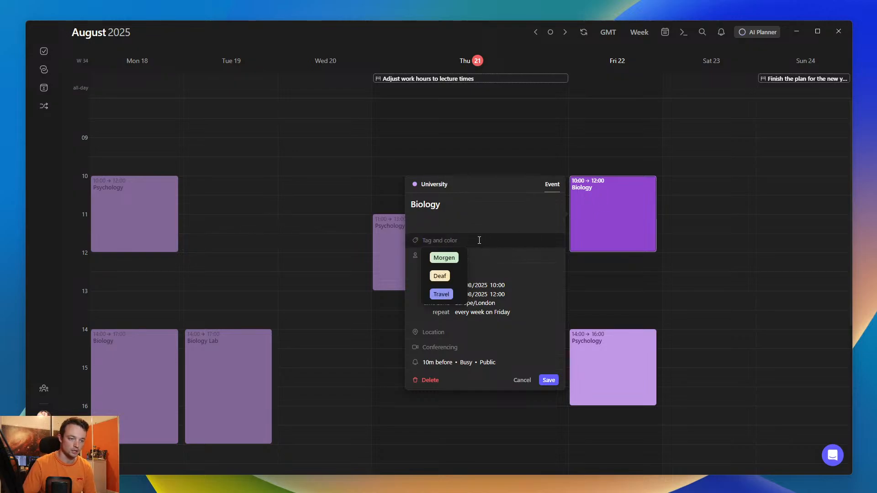
{"action": "type", "text": "Biology"}
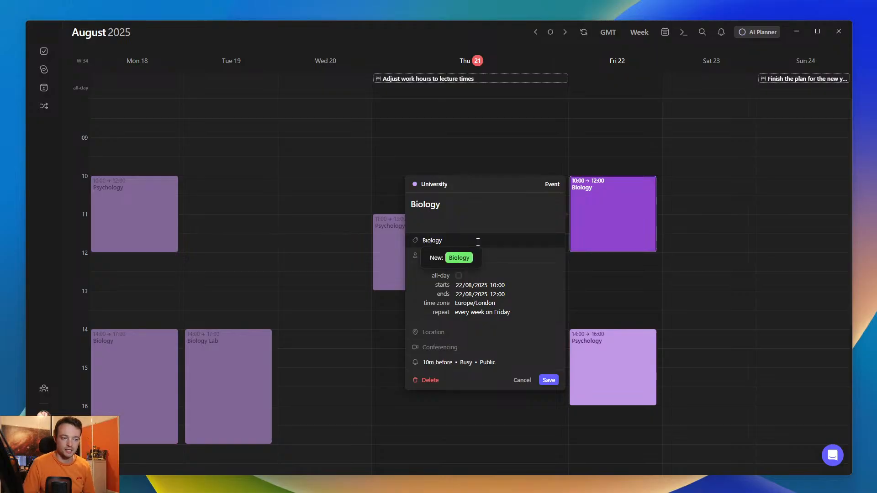
{"action": "left_click", "coordinate": [458, 258]}
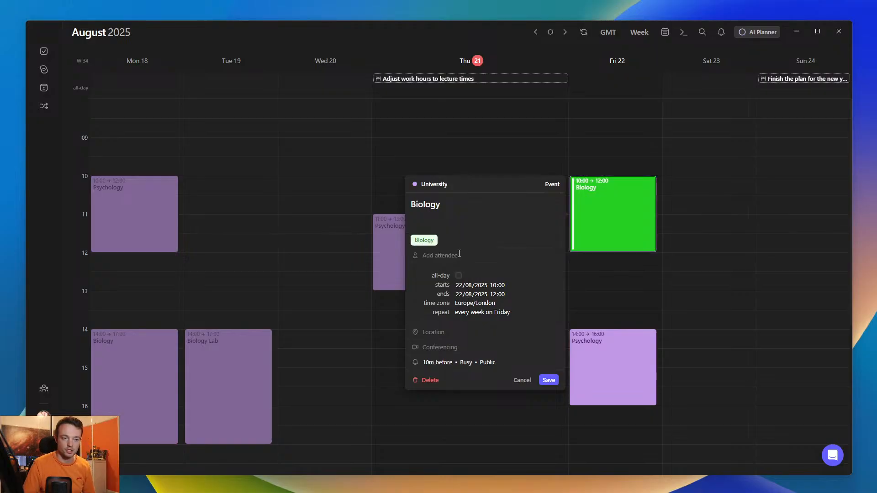
{"action": "left_click", "coordinate": [626, 271]}
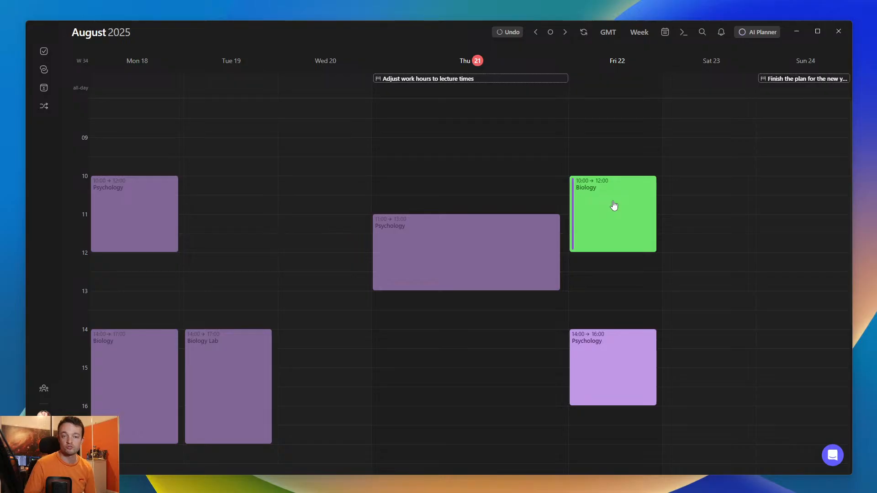
- Check the tagged Friday Biology event two weeks ahead and return to the current week
{"action": "key", "text": "Right"}
{"action": "key", "text": "Right"}
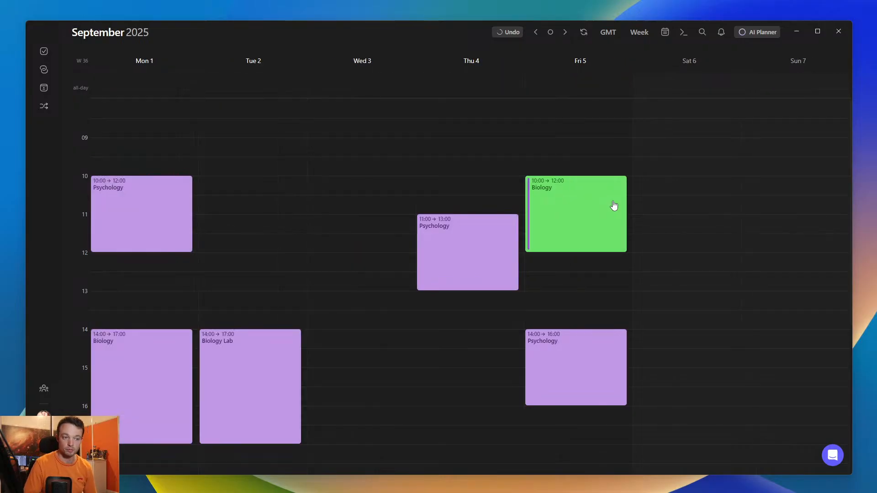
{"action": "key", "text": "t"}
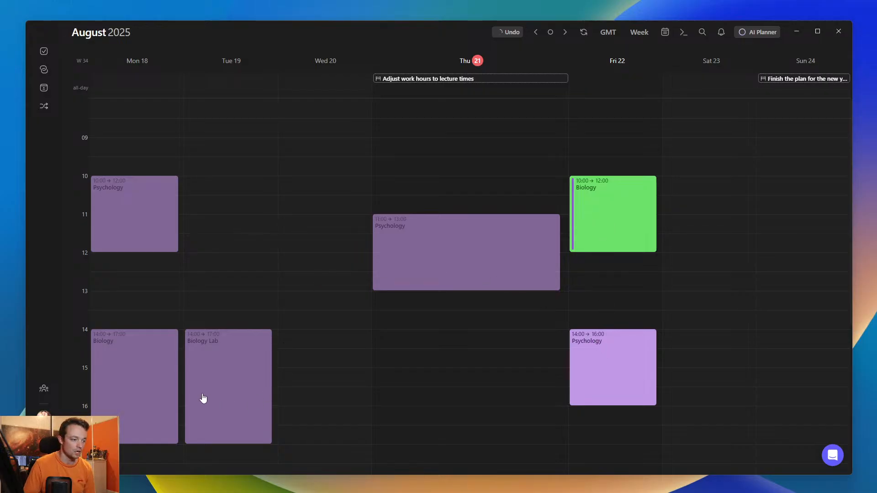
- Apply the existing Biology tag to the recurring Monday 14:00–17:00 Biology event
{"action": "left_click", "coordinate": [140, 390]}
{"action": "left_click", "coordinate": [139, 390]}
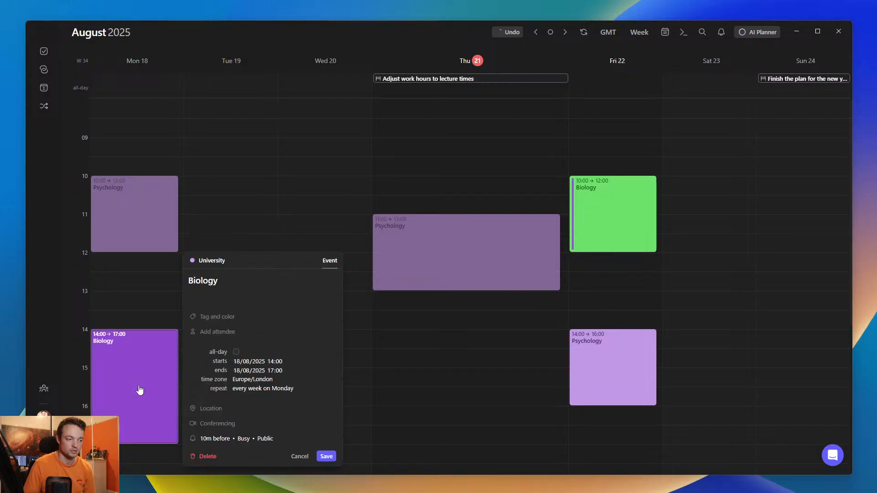
{"action": "left_click", "coordinate": [221, 318]}
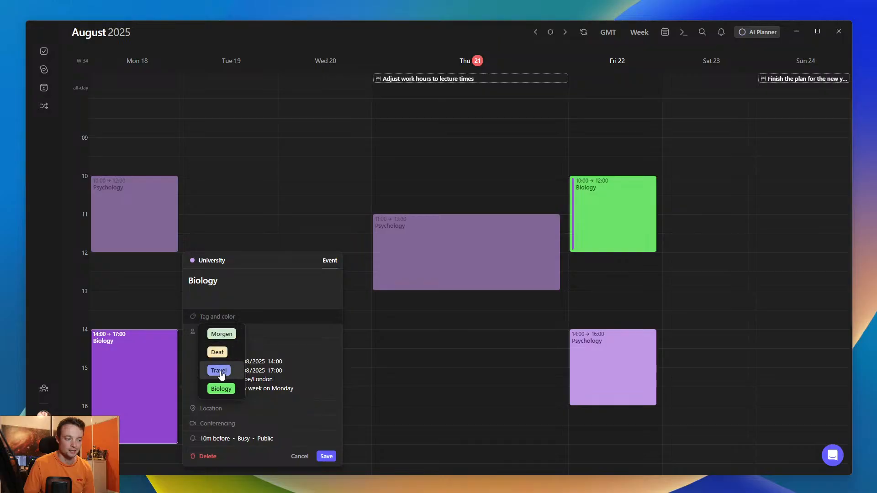
{"action": "left_click", "coordinate": [221, 389]}
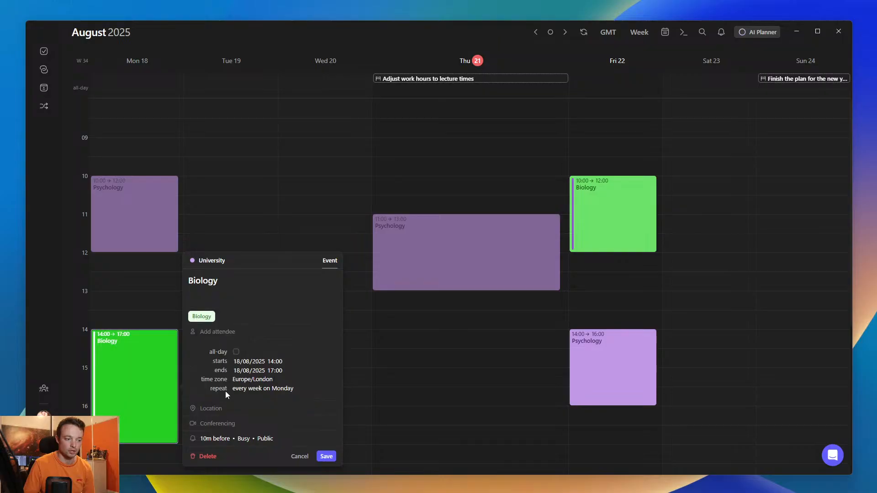
- Inspect the Biology tag's custom colour options, recolour the tag pale yellow and save the Monday Biology event
{"action": "left_click", "coordinate": [210, 320]}
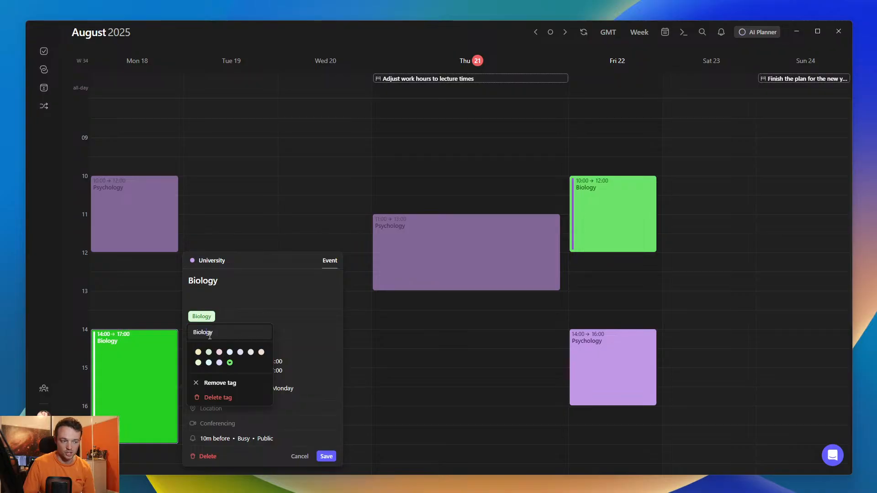
{"action": "left_click", "coordinate": [230, 363]}
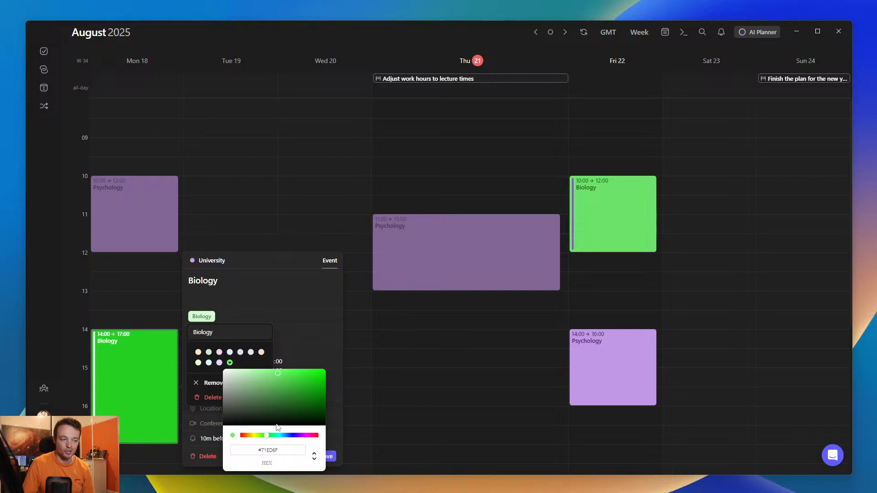
{"action": "left_click", "coordinate": [314, 455]}
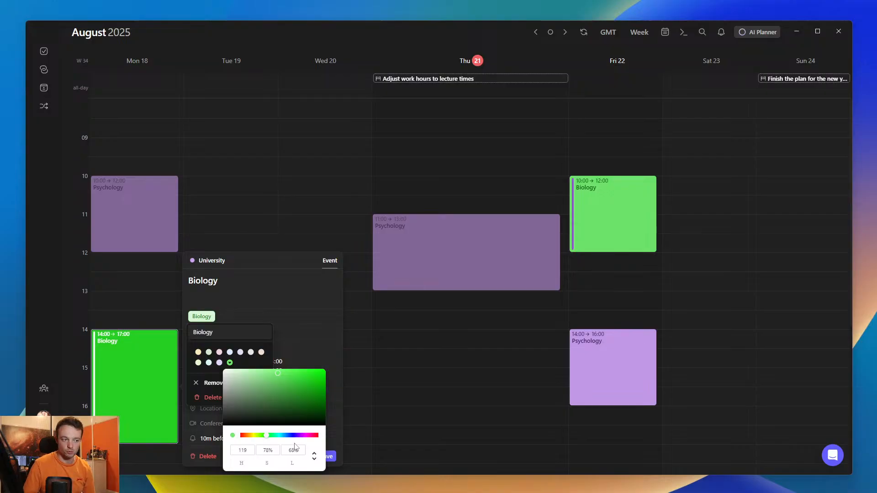
{"action": "left_click", "coordinate": [256, 312]}
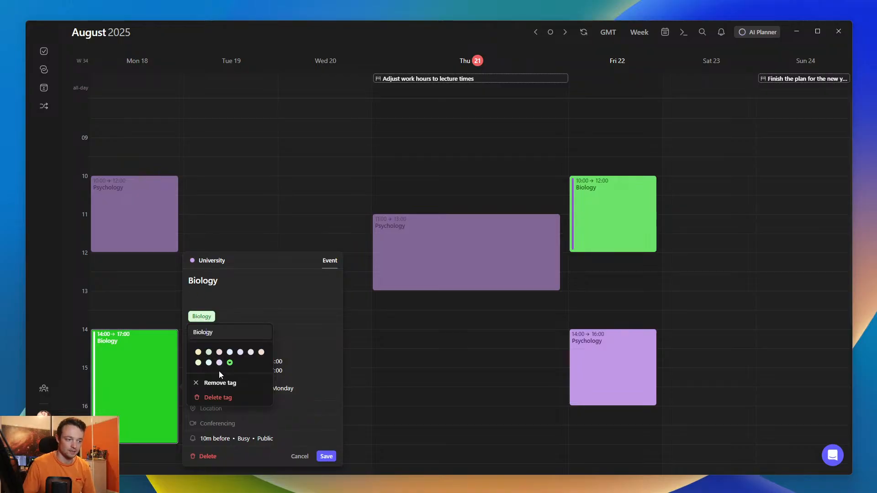
{"action": "left_click", "coordinate": [198, 353]}
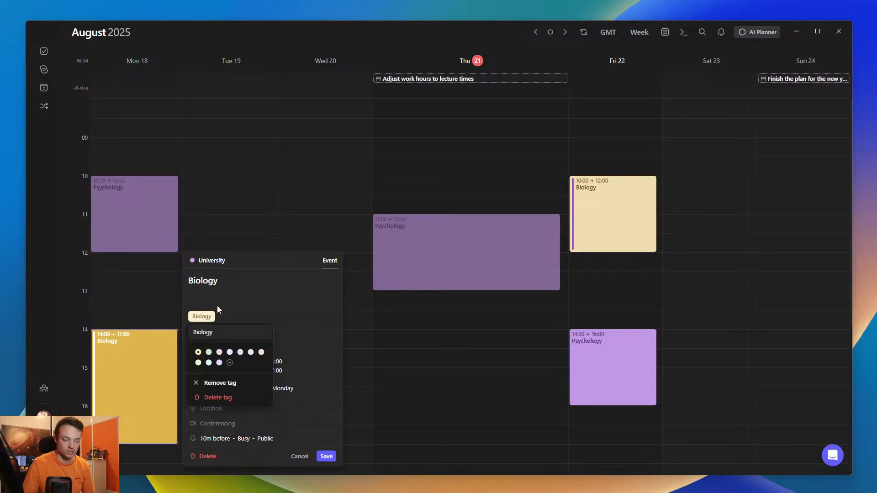
{"action": "left_click", "coordinate": [230, 286]}
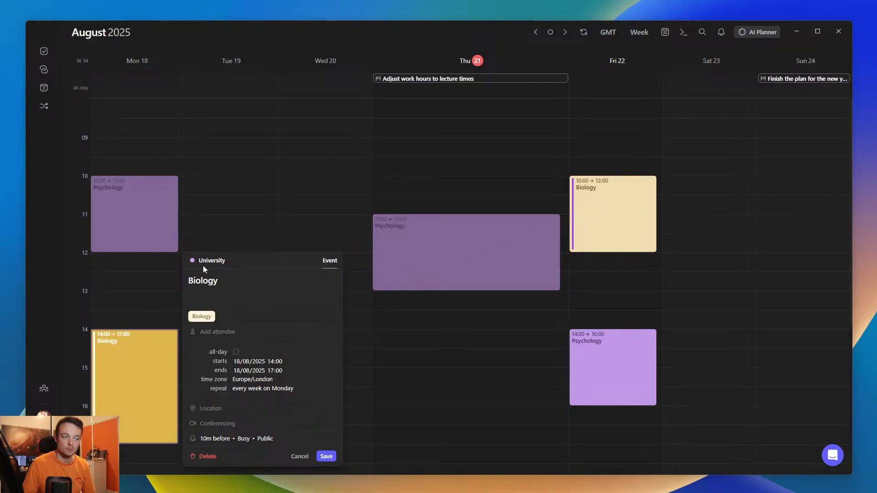
{"action": "left_click", "coordinate": [327, 457]}
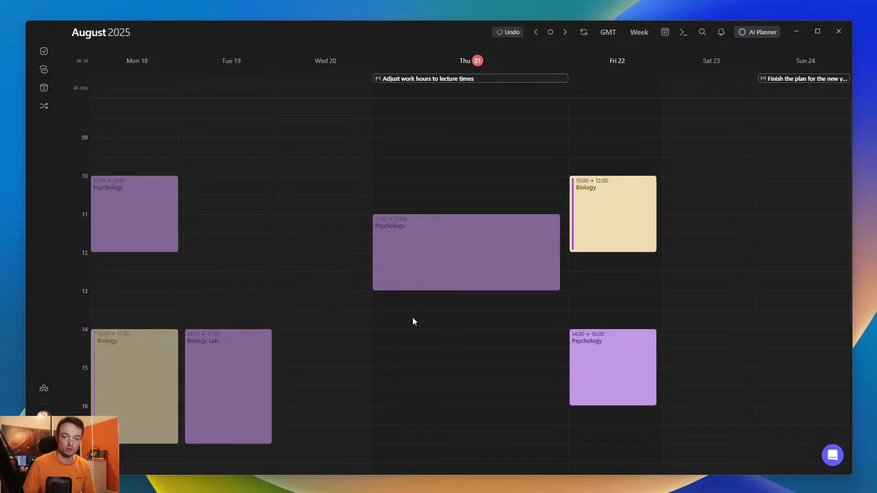
- Open the University calendar's options in the active calendar preferences and review its reminder settings
{"action": "key", "text": "ctrl+comma"}
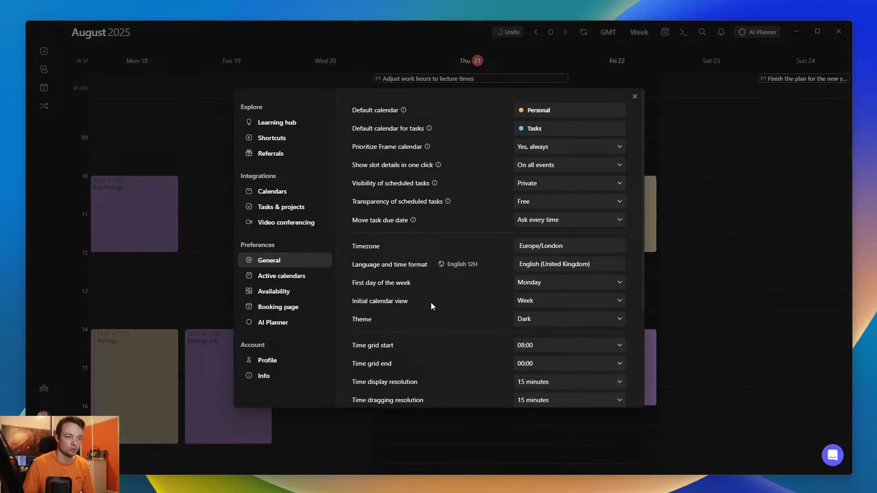
{"action": "left_click", "coordinate": [286, 277]}
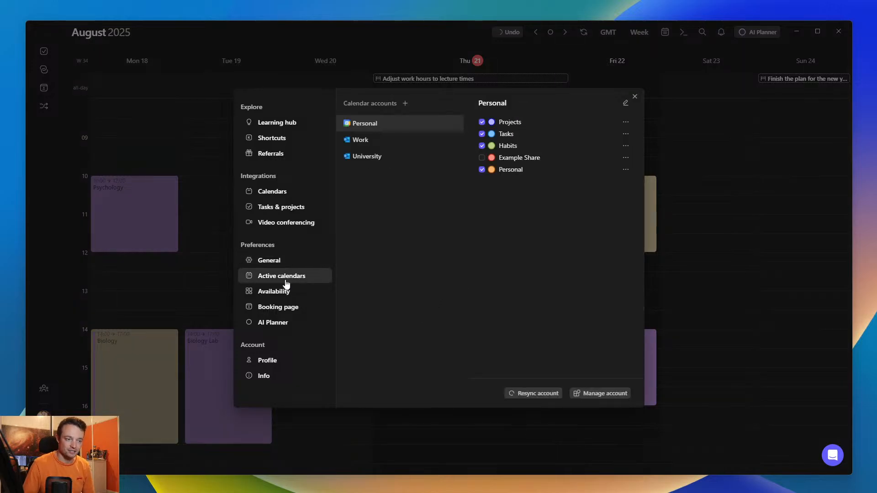
{"action": "left_click", "coordinate": [365, 157]}
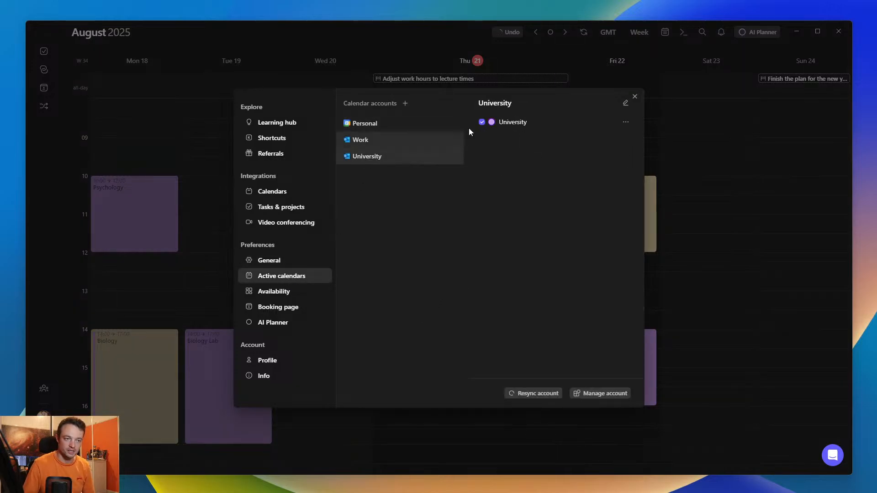
{"action": "left_click", "coordinate": [625, 122]}
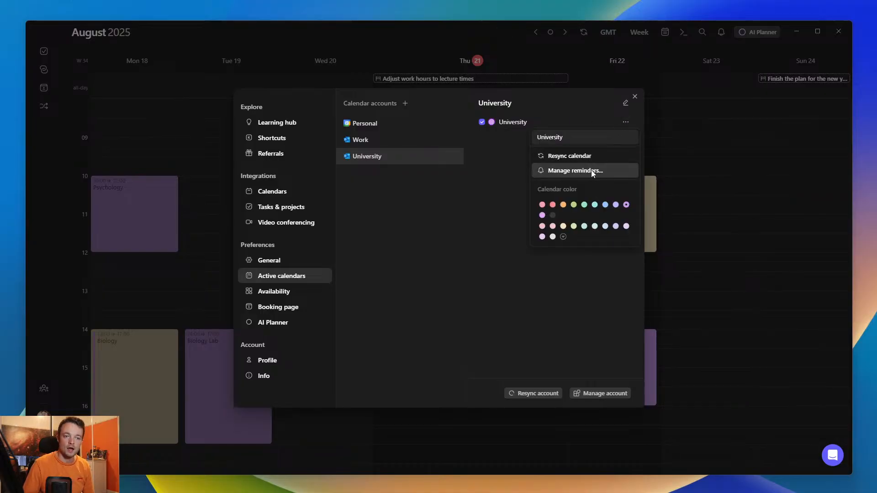
{"action": "left_click", "coordinate": [577, 170]}
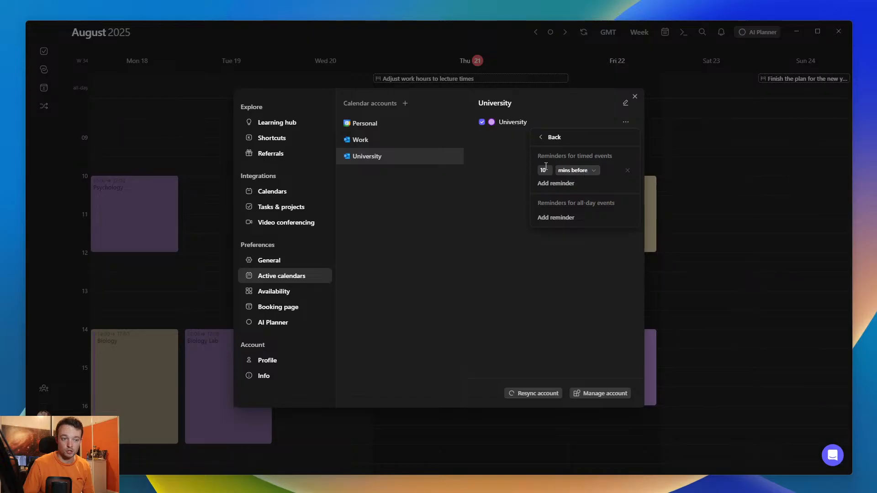
{"action": "left_click", "coordinate": [550, 137]}
- Try a custom yellow-green colour on the University calendar and set it back to purple
{"action": "mouse_move", "coordinate": [572, 208]}
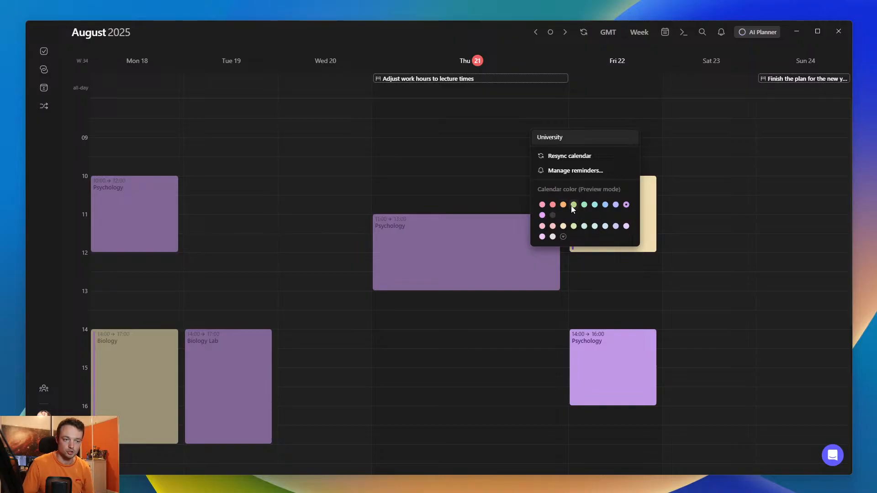
{"action": "left_click", "coordinate": [563, 237]}
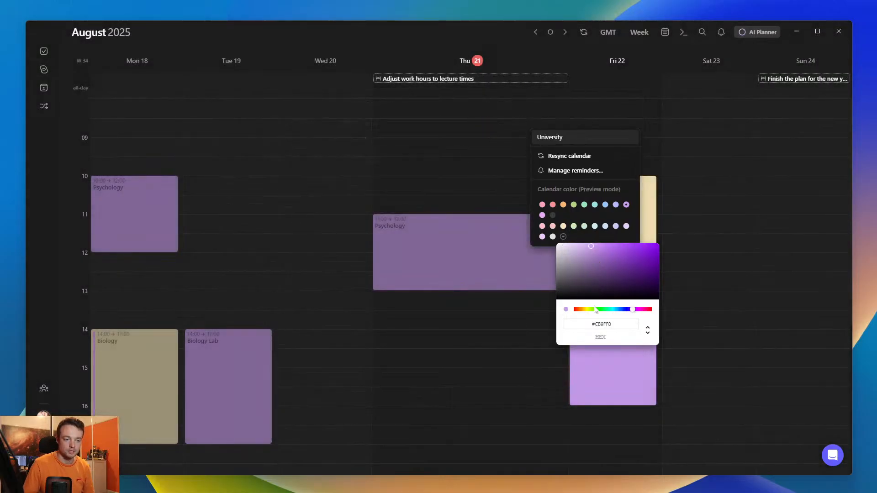
{"action": "mouse_move", "coordinate": [598, 311]}
{"action": "left_mouse_down"}
{"action": "mouse_move", "coordinate": [589, 312]}
{"action": "mouse_move", "coordinate": [620, 311]}
{"action": "mouse_move", "coordinate": [589, 312]}
{"action": "left_mouse_up"}
{"action": "left_click", "coordinate": [592, 235]}
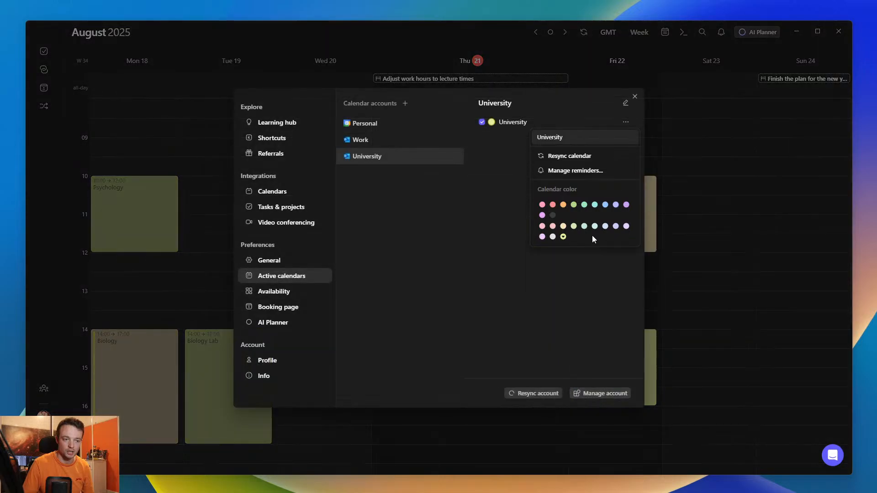
{"action": "left_click", "coordinate": [626, 205]}
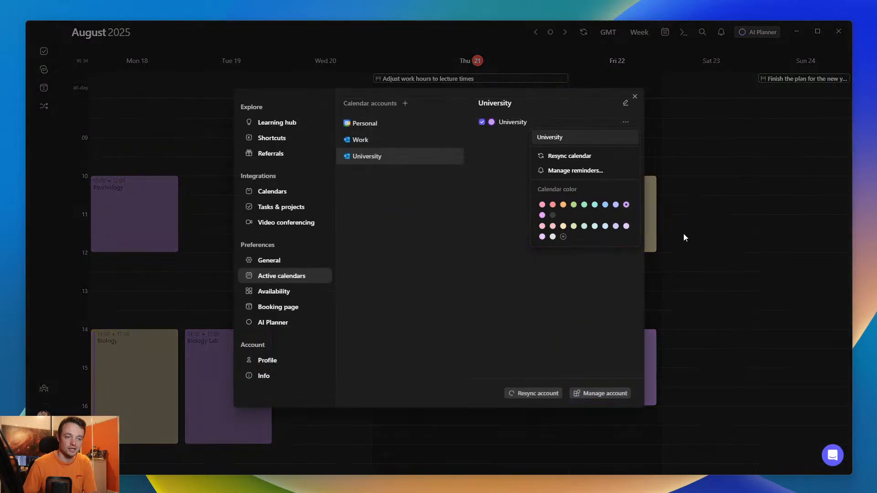
{"action": "left_click", "coordinate": [683, 233]}
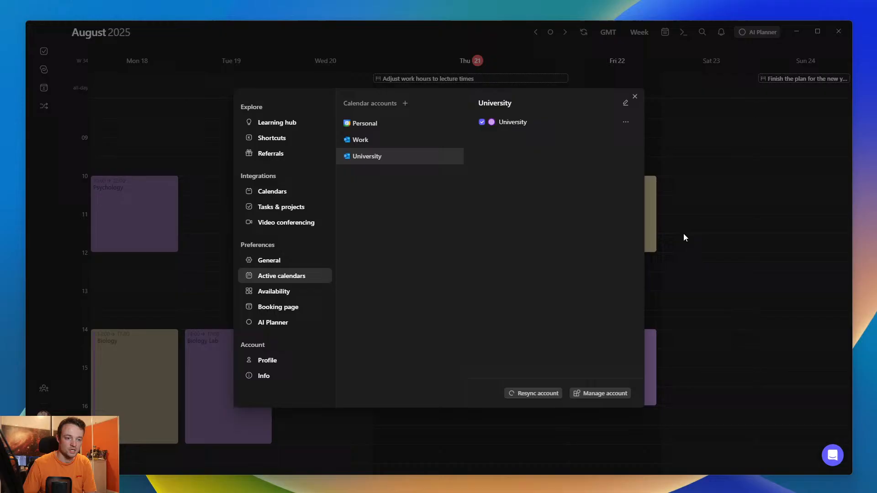
- View the calendars in the Work and Personal accounts and the details of the Friday 10:00–12:00 Biology event
{"action": "left_click", "coordinate": [375, 142]}
{"action": "left_click", "coordinate": [401, 125]}
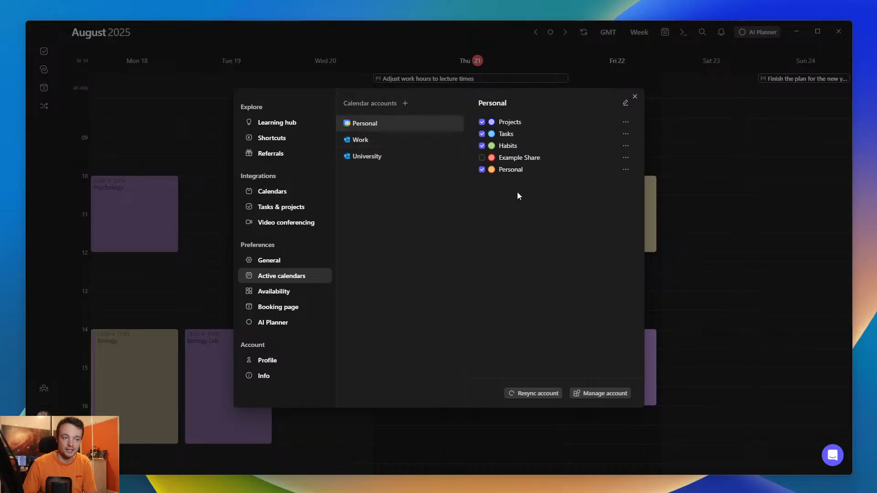
{"action": "left_click", "coordinate": [716, 189]}
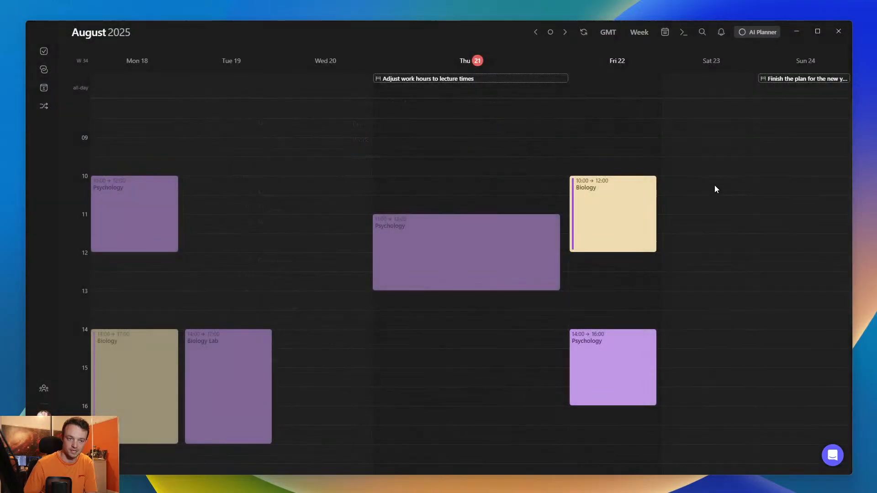
{"action": "left_click", "coordinate": [618, 217]}
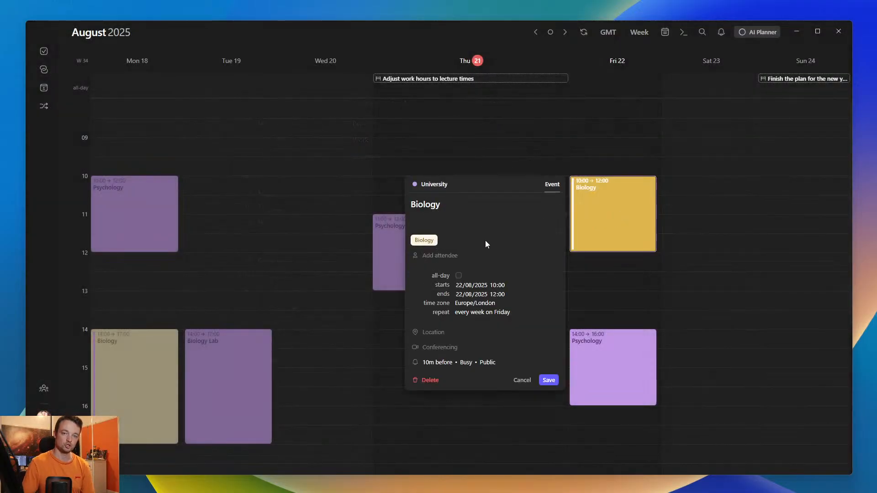
{"action": "left_click", "coordinate": [617, 283]}
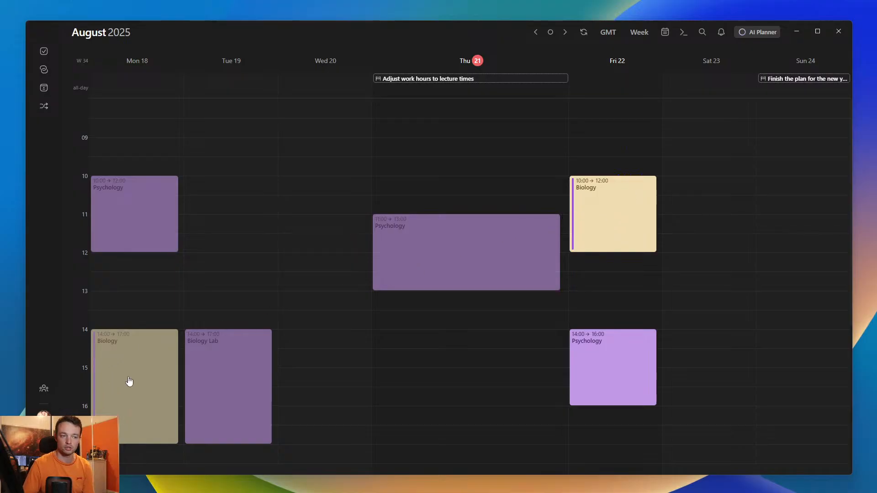
- Create a new "psychology" tag on the Thursday 11:00–13:00 Psychology event, colour it pale green and save the event
{"action": "left_click", "coordinate": [441, 266]}
{"action": "left_click", "coordinate": [247, 279]}
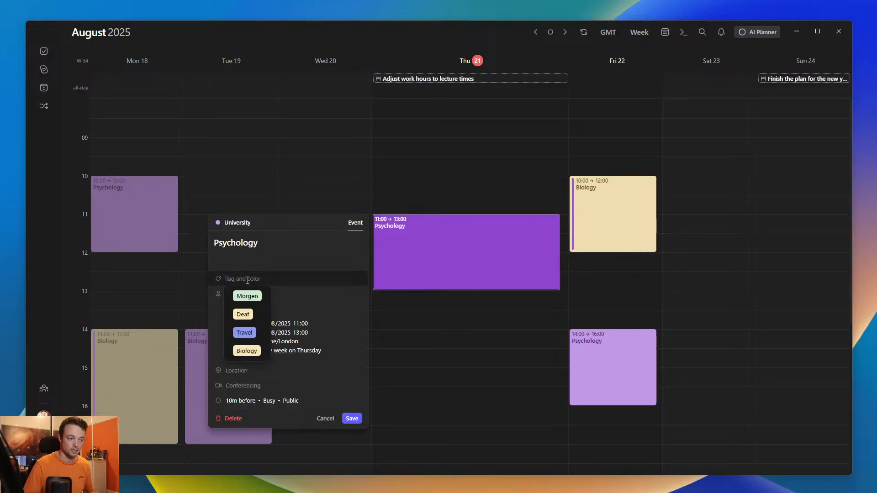
{"action": "type", "text": "psychology"}
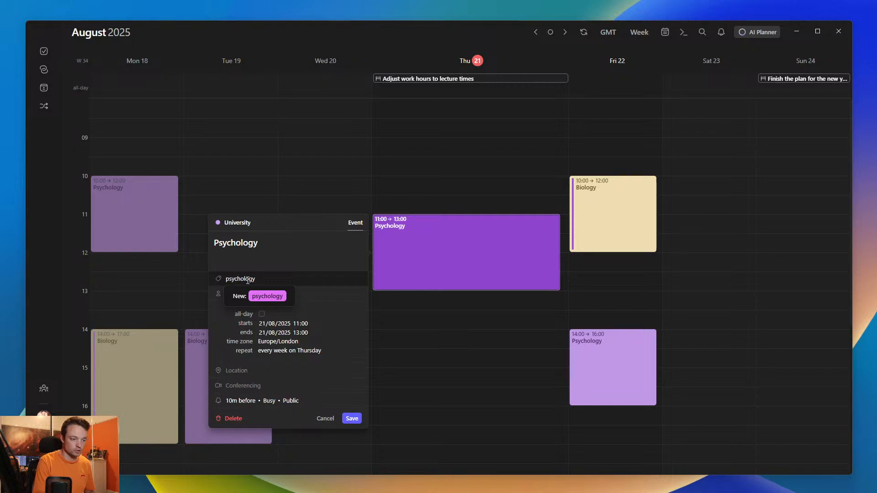
{"action": "left_click", "coordinate": [247, 296]}
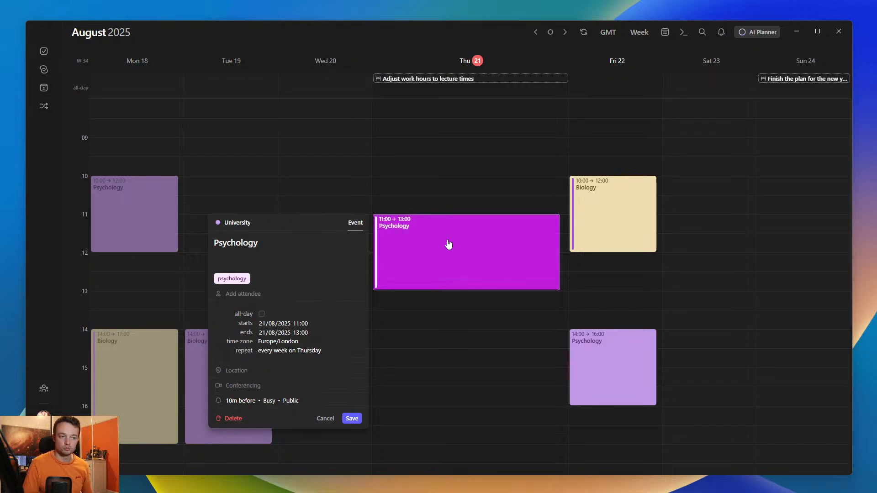
{"action": "left_click", "coordinate": [228, 284]}
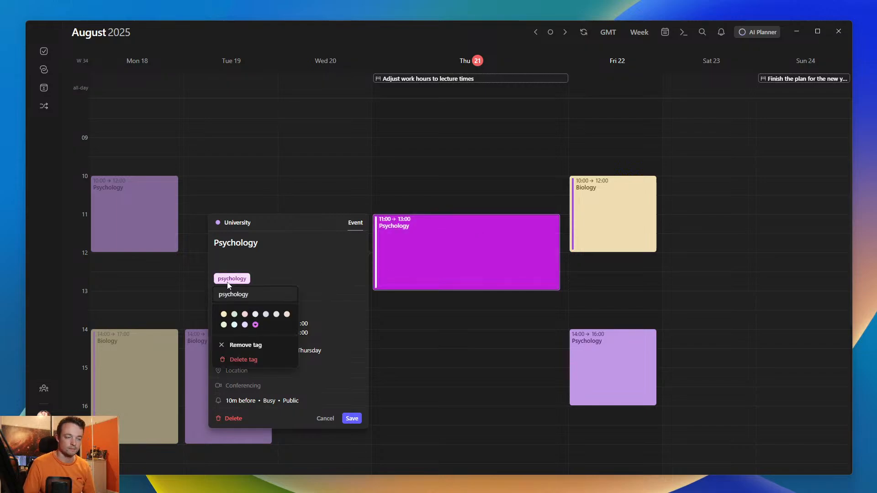
{"action": "left_click", "coordinate": [234, 314]}
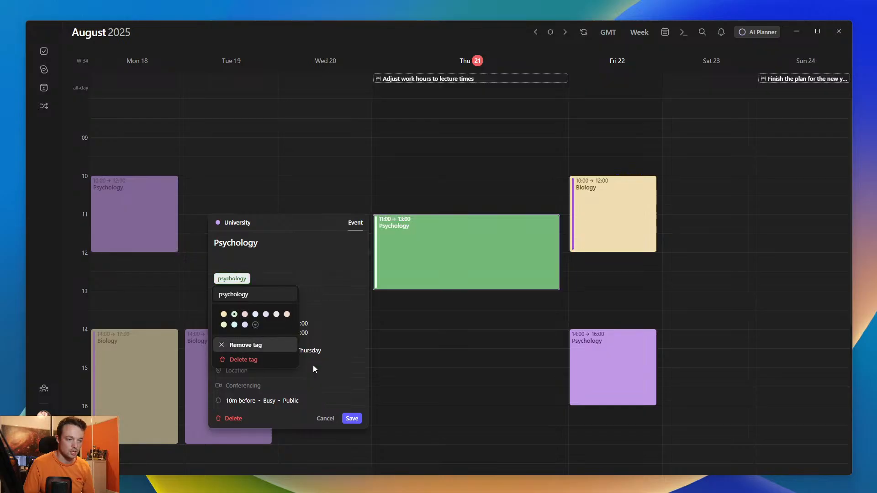
{"action": "left_click", "coordinate": [354, 419]}
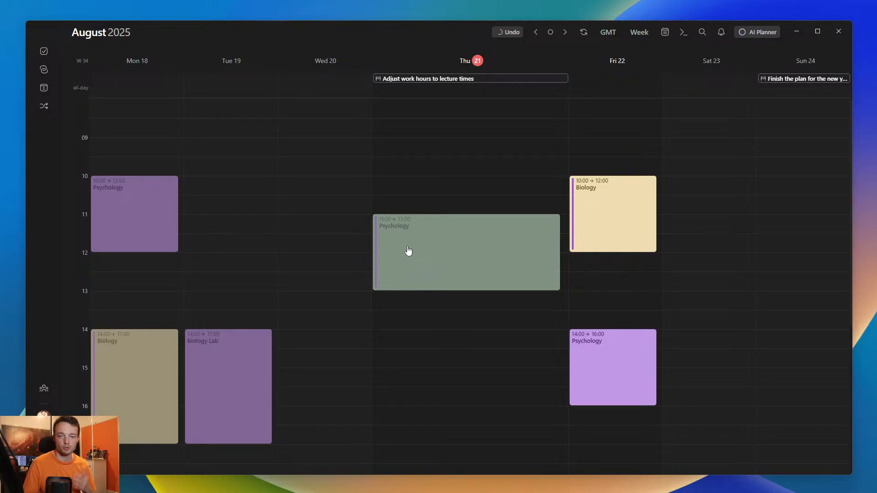
- In the following week, apply the psychology tag to the Monday 10:00–12:00 Psychology event and save it
{"action": "key", "text": "Right"}
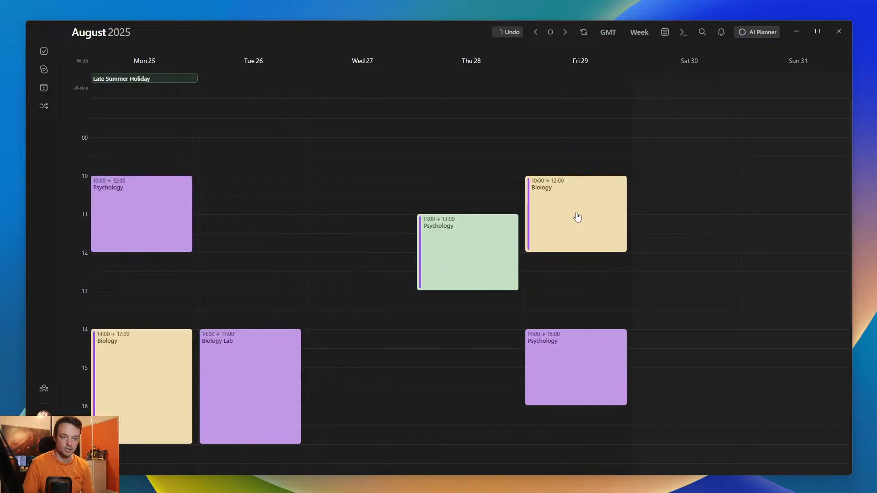
{"action": "left_click", "coordinate": [118, 227]}
{"action": "left_click", "coordinate": [232, 241]}
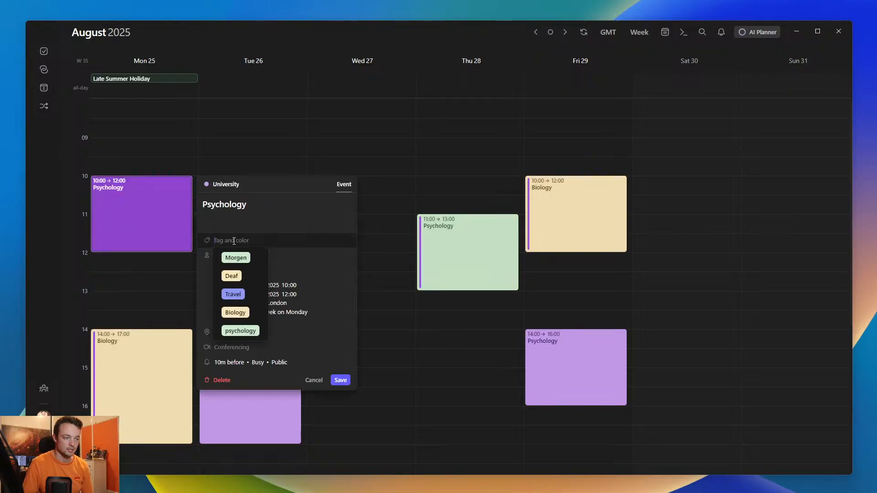
{"action": "left_click", "coordinate": [242, 331]}
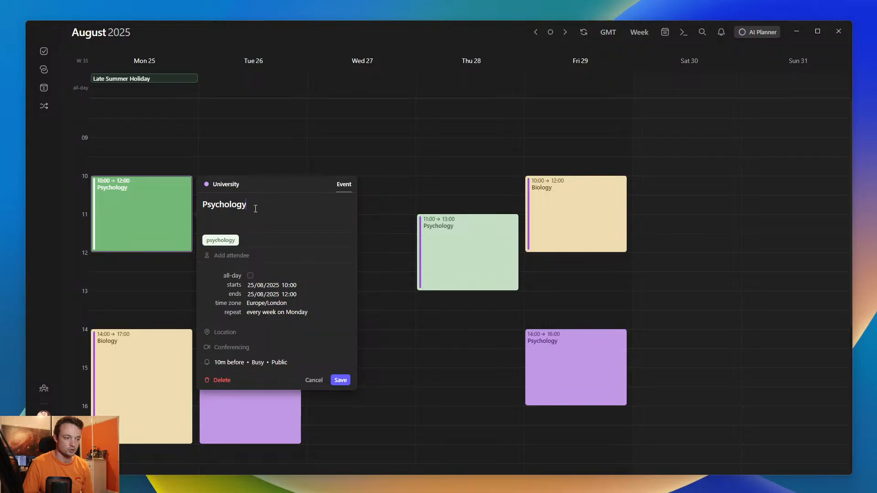
{"action": "left_click", "coordinate": [340, 380]}
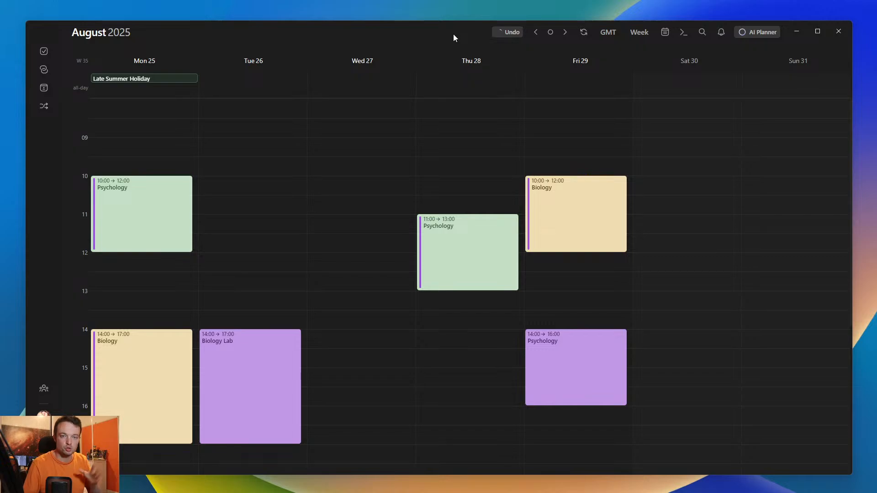
- Show the Work calendar's events in the week view alongside the University calendar
{"action": "left_click", "coordinate": [664, 33]}
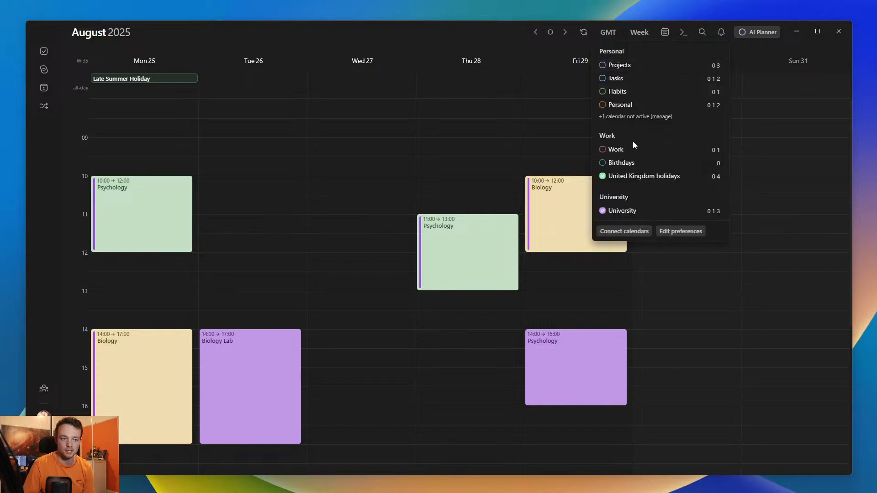
{"action": "left_click", "coordinate": [603, 150]}
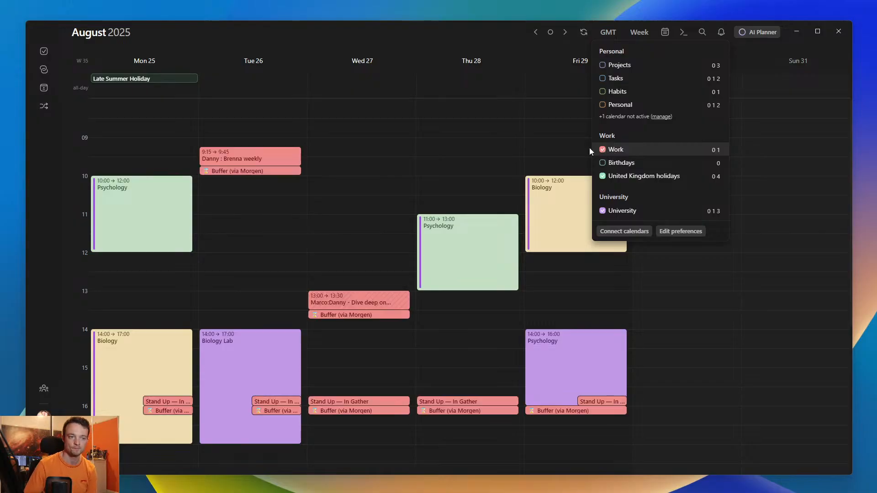
{"action": "left_click", "coordinate": [565, 145]}
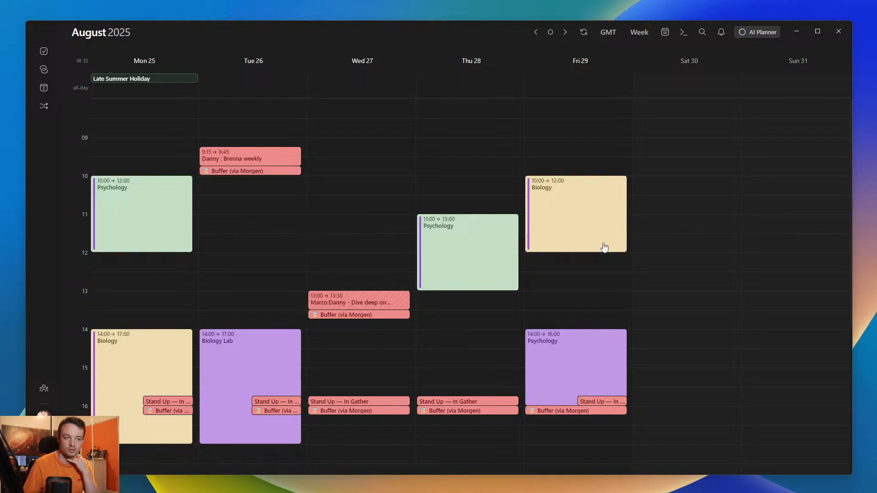
- View the details of the Friday Stand Up — In Gather event and of Wednesday's Stand Up and the Buffer event following it
{"action": "left_click", "coordinate": [604, 400]}
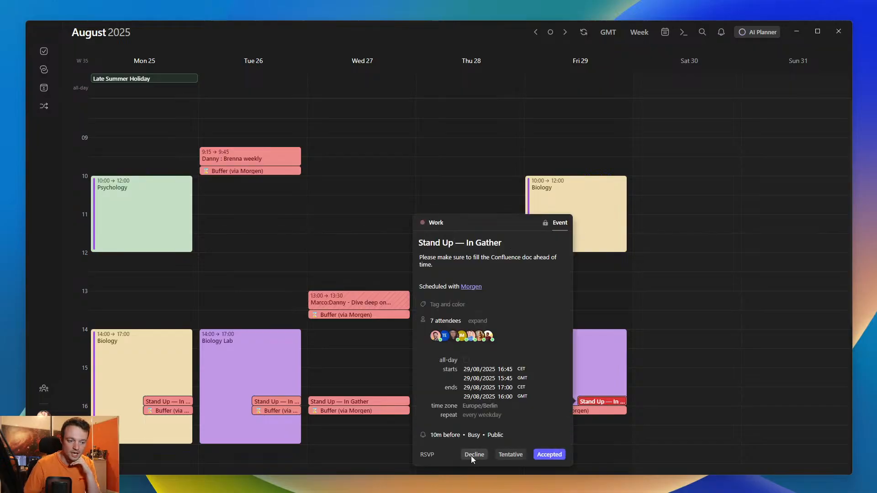
{"action": "left_click", "coordinate": [594, 303]}
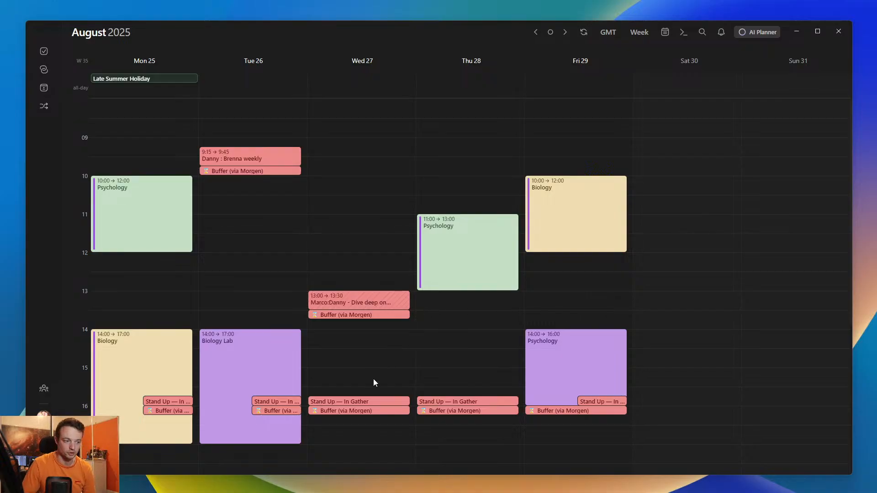
{"action": "left_click", "coordinate": [332, 413]}
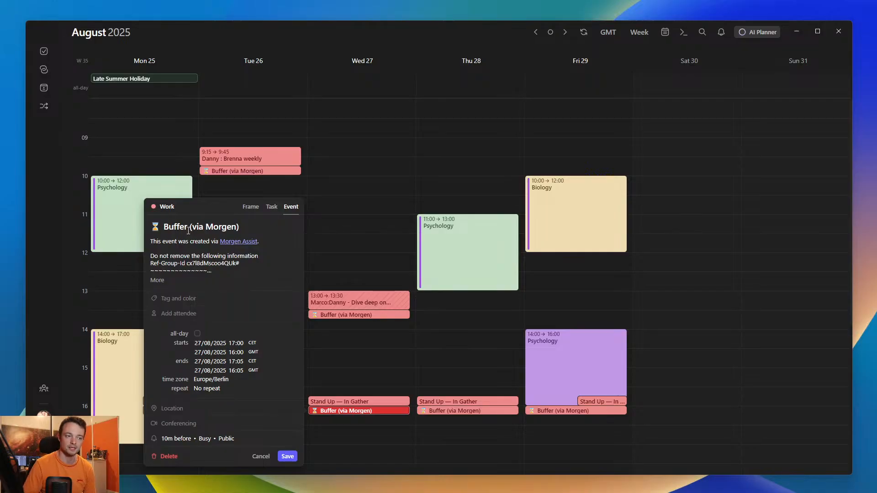
{"action": "left_click", "coordinate": [335, 243]}
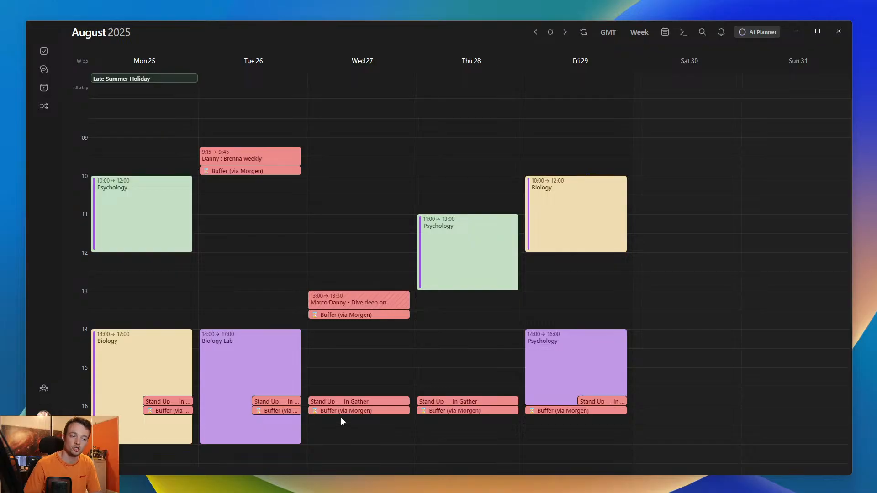
{"action": "left_click", "coordinate": [333, 401]}
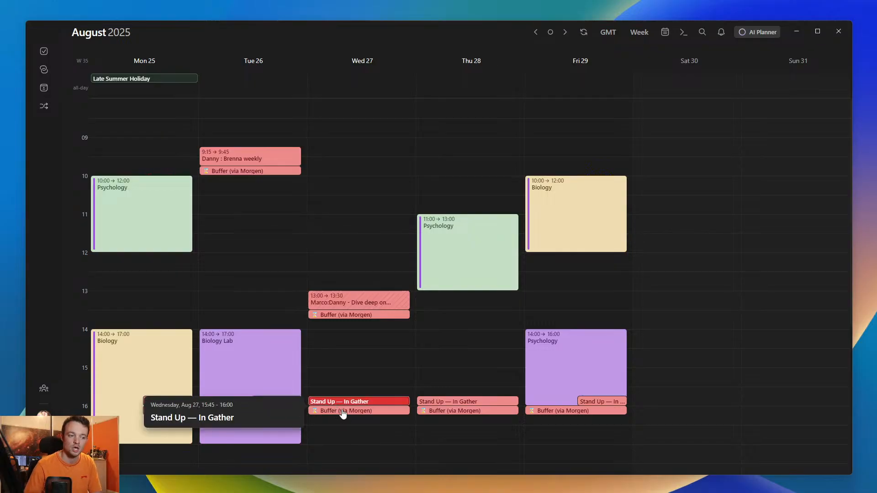
{"action": "left_click", "coordinate": [343, 412]}
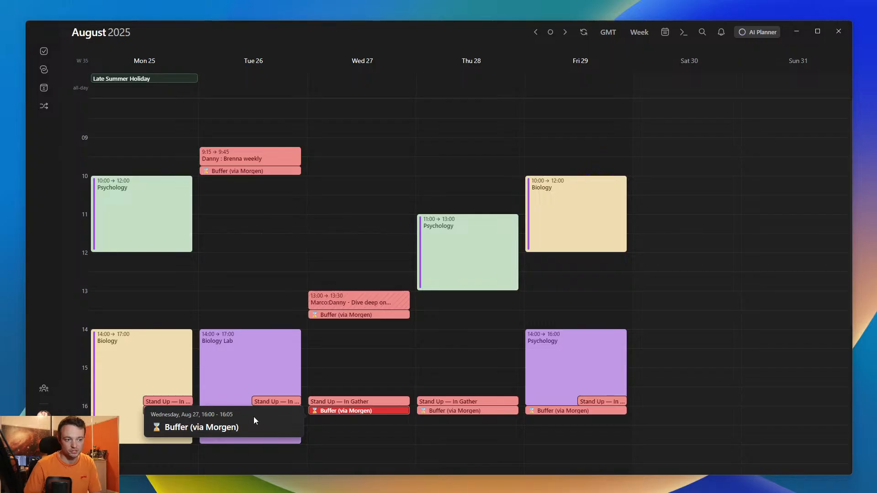
{"action": "left_click", "coordinate": [432, 391]}
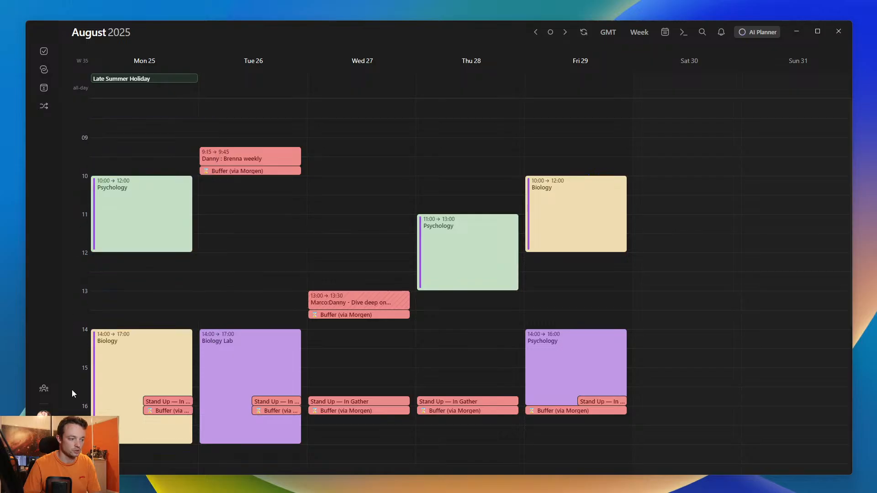
- Examine the Buffer event following the Wednesday 13:00–13:30 meeting and its spacing against the hour lines
{"action": "key", "text": "ctrl+plus"}
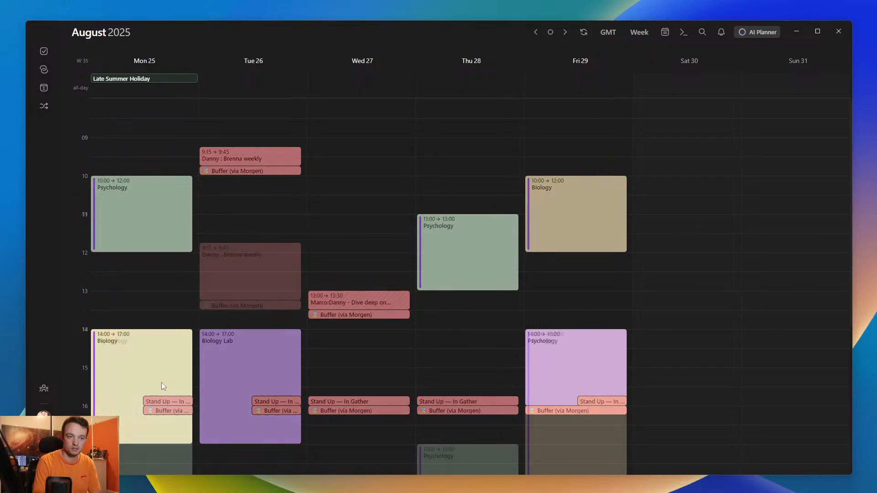
{"action": "scroll", "coordinate": [334, 254], "scroll_direction": "down", "scroll_amount": 10}
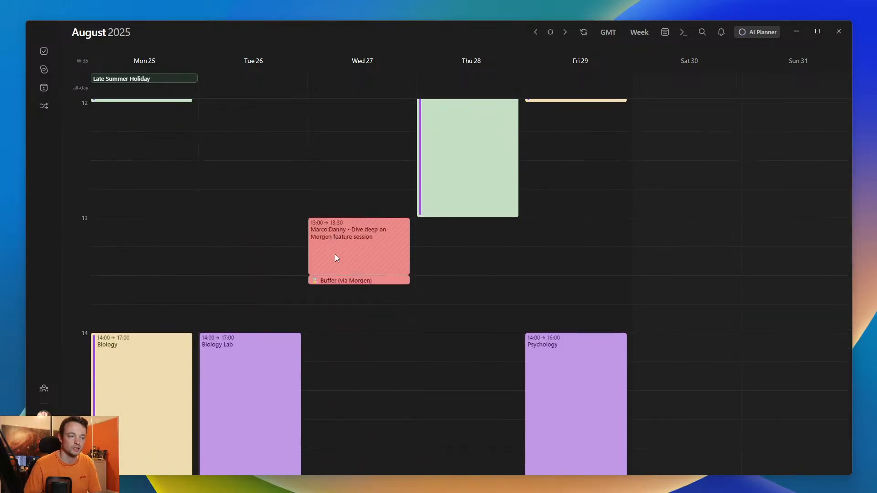
{"action": "mouse_move", "coordinate": [84, 217]}
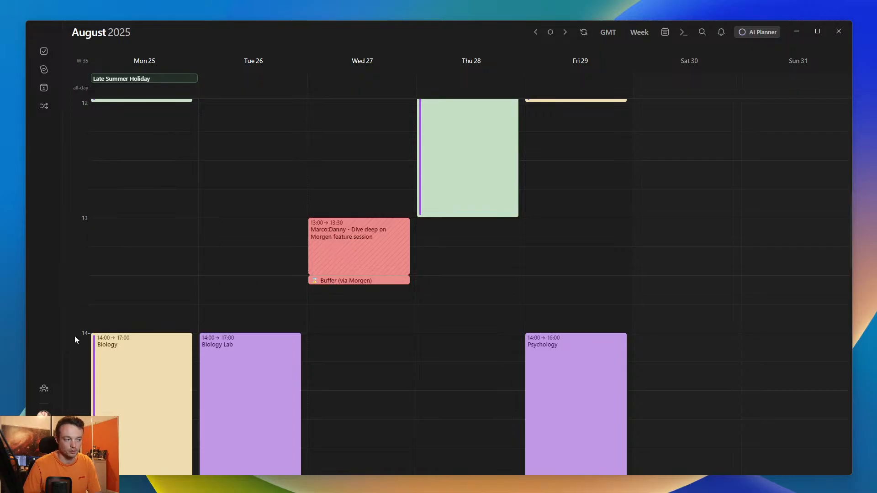
{"action": "mouse_move", "coordinate": [79, 336]}
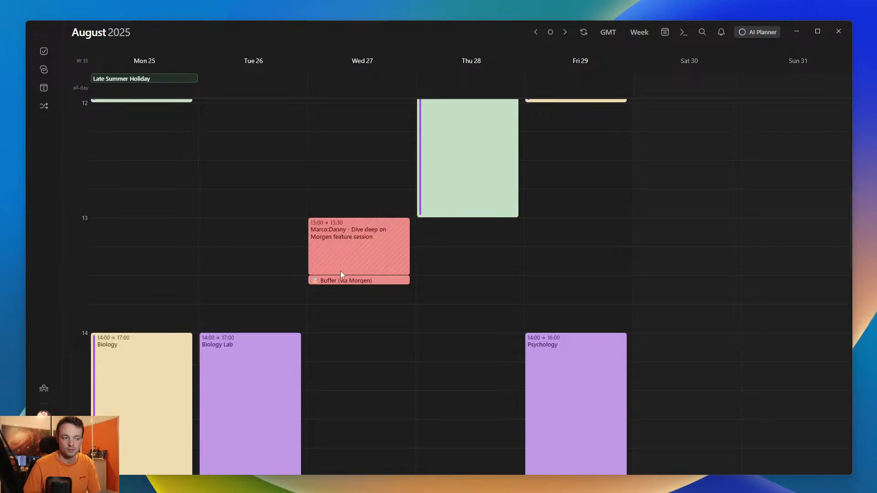
{"action": "scroll", "coordinate": [374, 298], "scroll_direction": "down", "scroll_amount": 1}
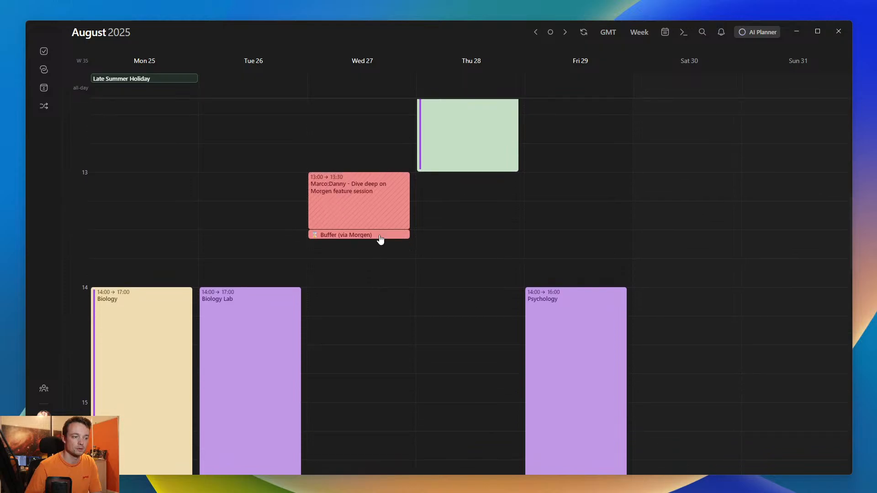
{"action": "left_click", "coordinate": [337, 235]}
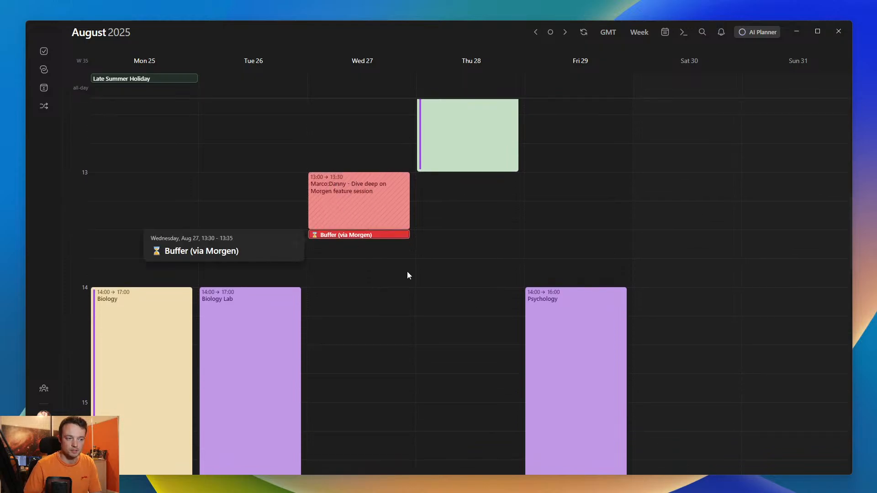
{"action": "left_click", "coordinate": [401, 256]}
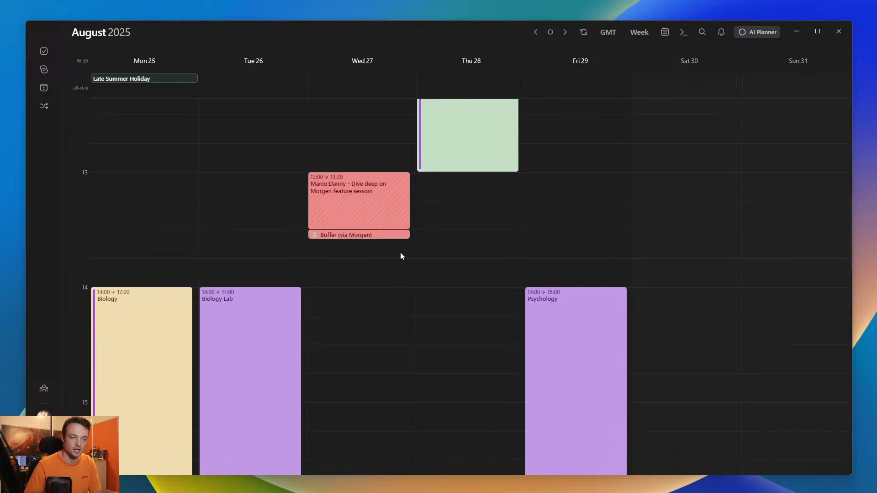
{"action": "scroll", "coordinate": [400, 256], "scroll_direction": "down", "scroll_amount": 5}
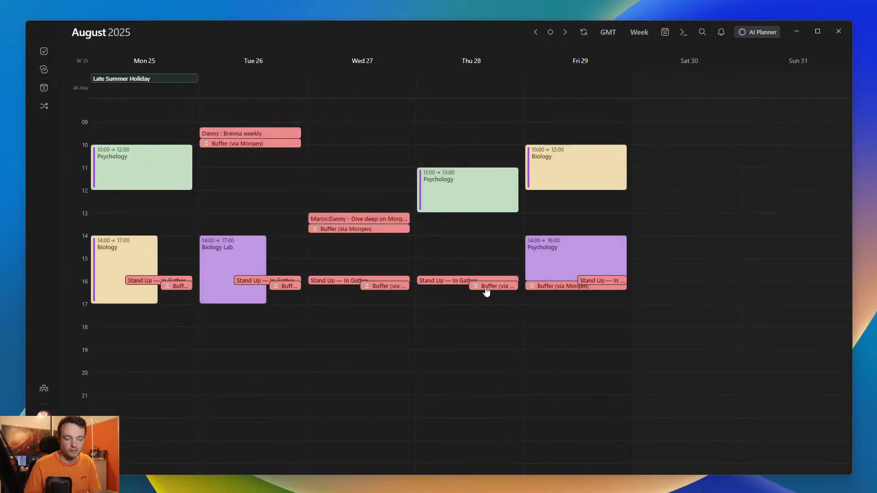
- Open Morgen Assist from Morgen Workflows to reach the workflow gallery in the browser
{"action": "scroll", "coordinate": [486, 291], "scroll_direction": "up", "scroll_amount": 3}
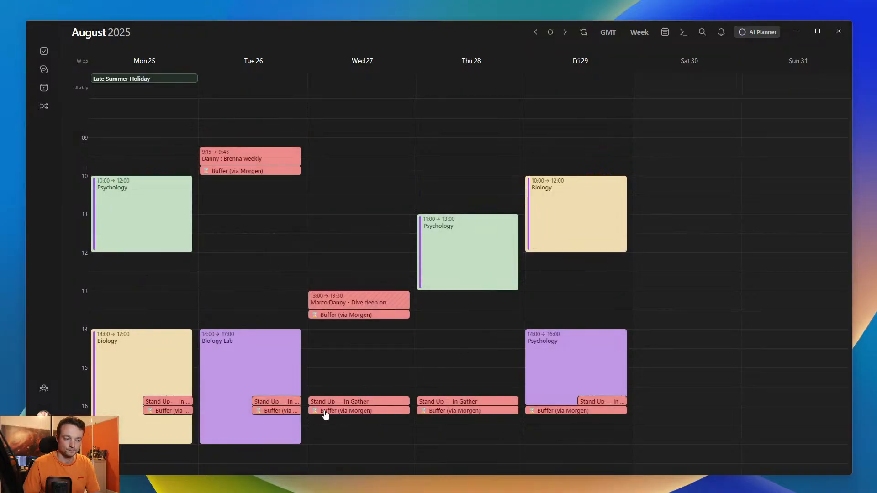
{"action": "left_click", "coordinate": [45, 111]}
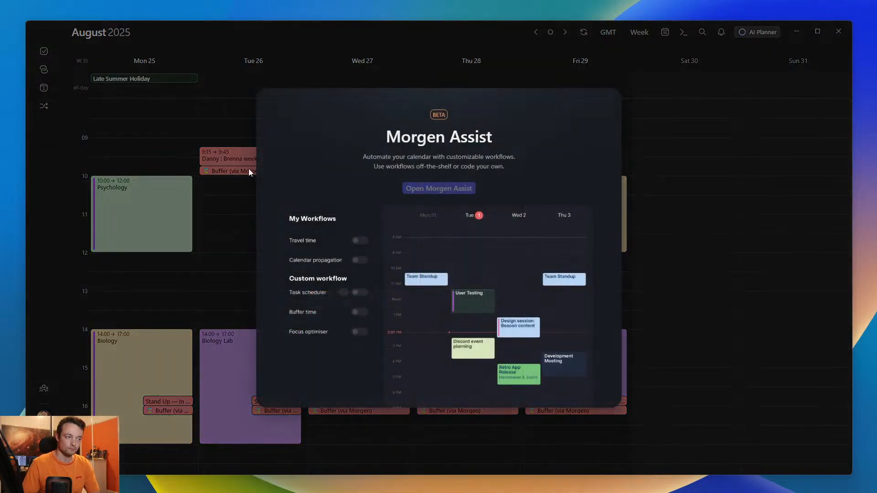
{"action": "left_click", "coordinate": [435, 191]}
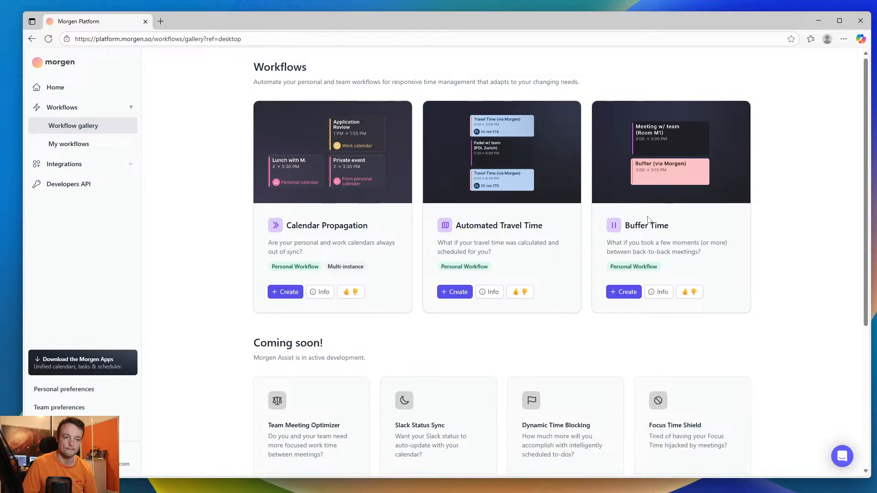
- Review the Buffer Time workflow's target calendar, timing and duration options without saving, and check the list of existing workflows
{"action": "left_click", "coordinate": [631, 294]}
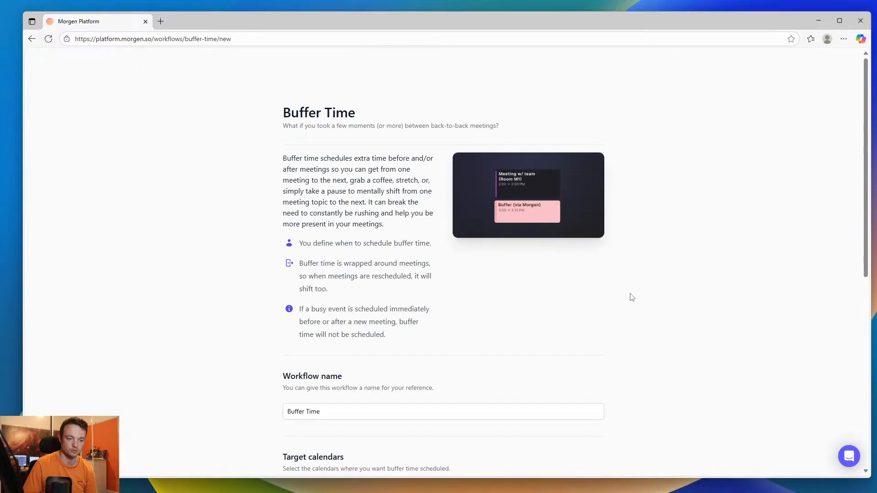
{"action": "scroll", "coordinate": [632, 297], "scroll_direction": "down", "scroll_amount": 8}
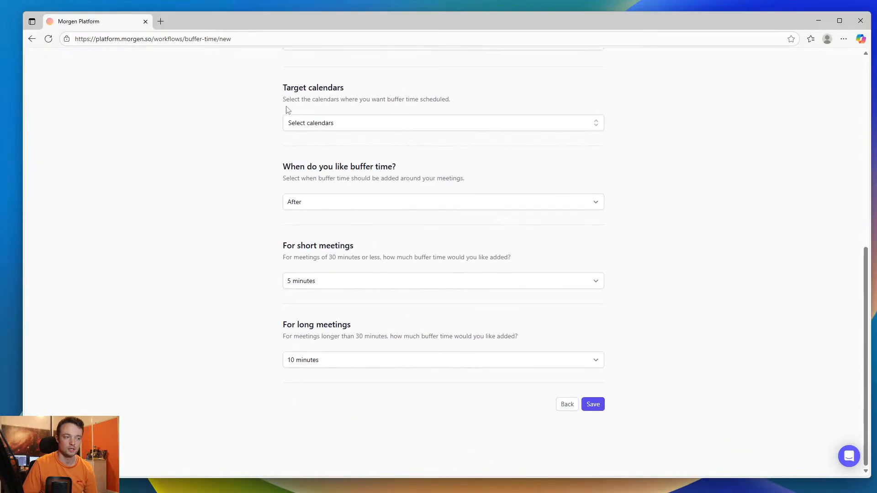
{"action": "scroll", "coordinate": [288, 109], "scroll_direction": "up", "scroll_amount": 3}
{"action": "scroll", "coordinate": [303, 243], "scroll_direction": "down", "scroll_amount": 3}
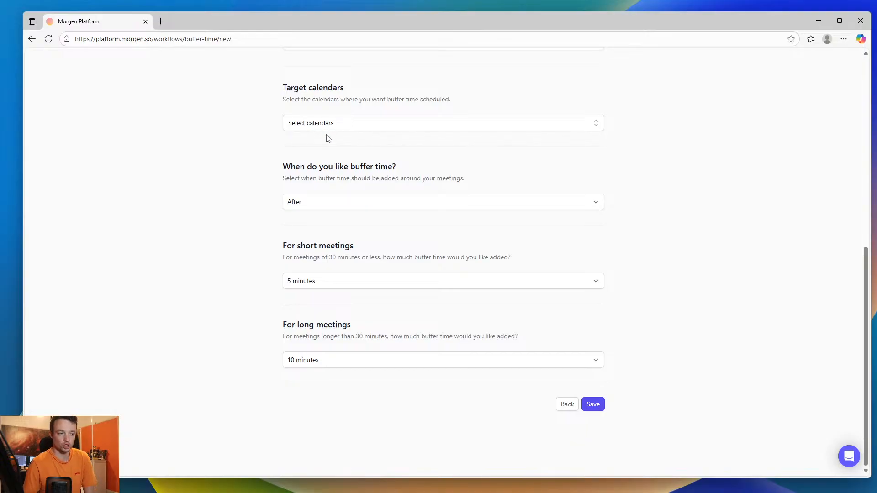
{"action": "left_click", "coordinate": [311, 203]}
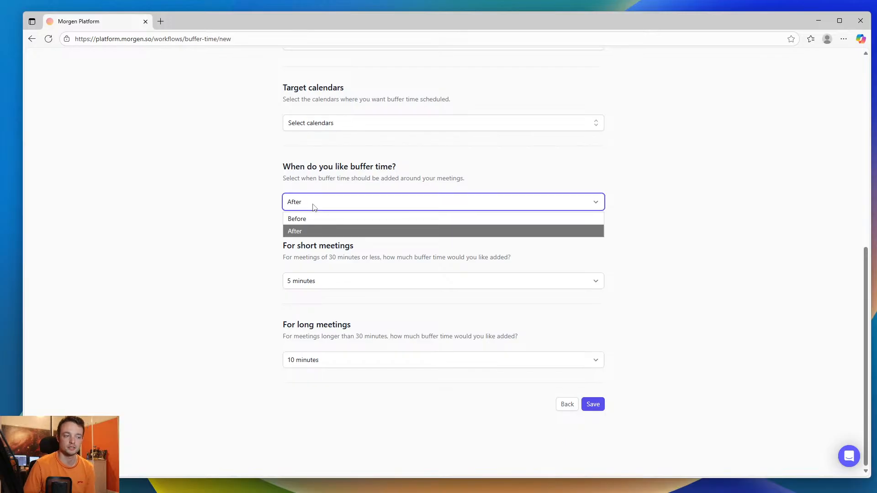
{"action": "left_click", "coordinate": [259, 238]}
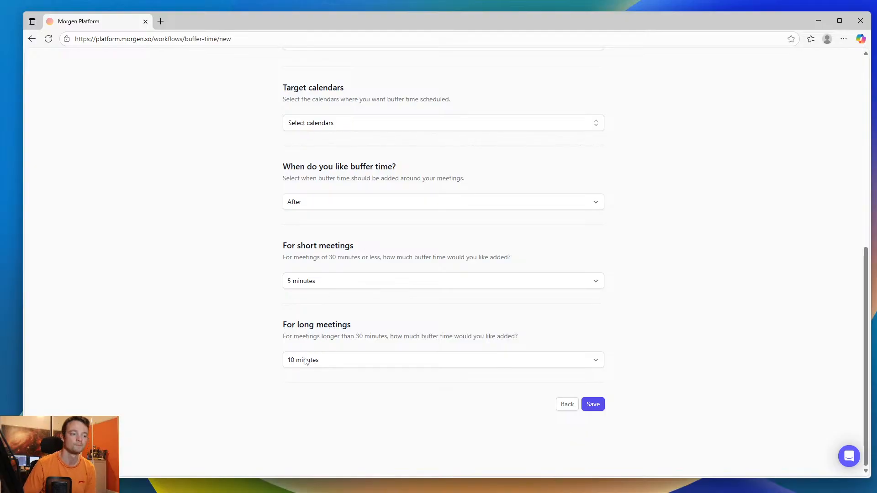
{"action": "left_click", "coordinate": [567, 405]}
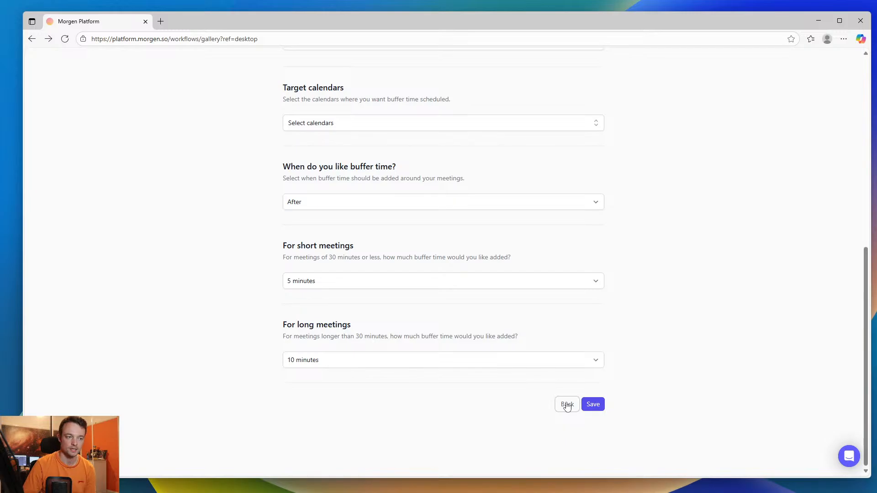
{"action": "left_click", "coordinate": [568, 405]}
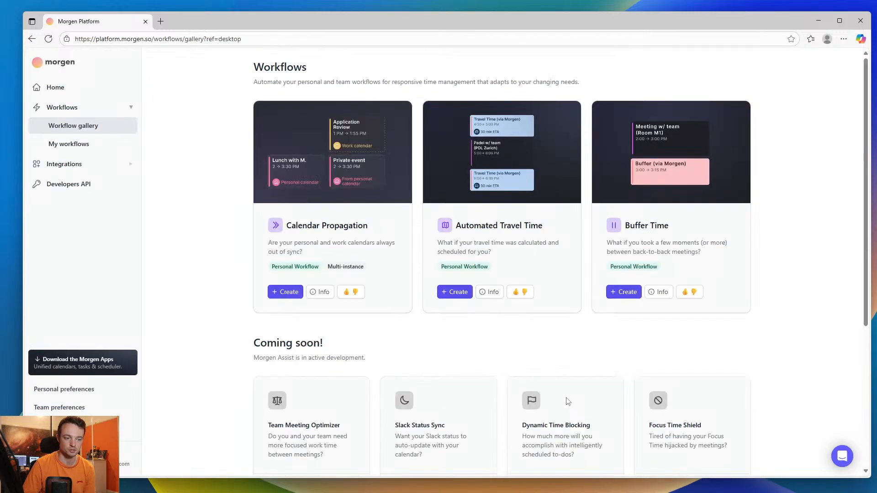
{"action": "left_click", "coordinate": [64, 146]}
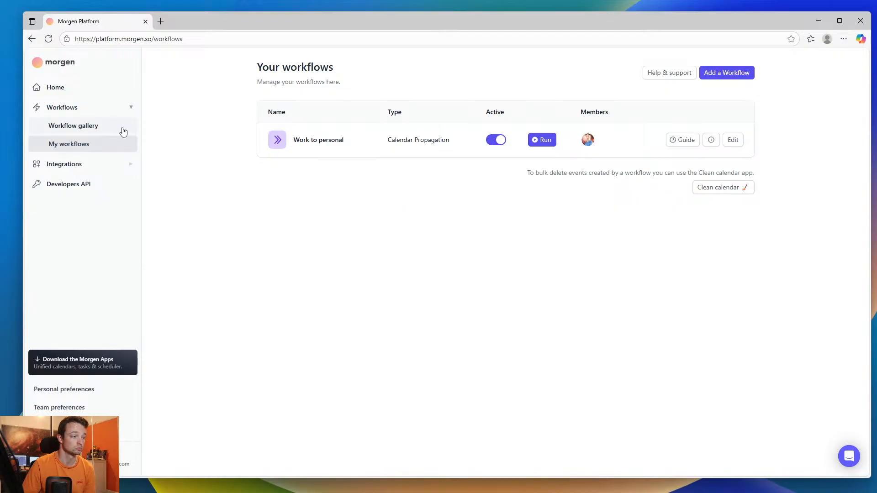
{"action": "left_click", "coordinate": [102, 128]}
- Create and save a Buffer Time workflow targeting the Outlook account's Calendar with the default timings, and return to the workflow list
{"action": "left_click", "coordinate": [623, 292]}
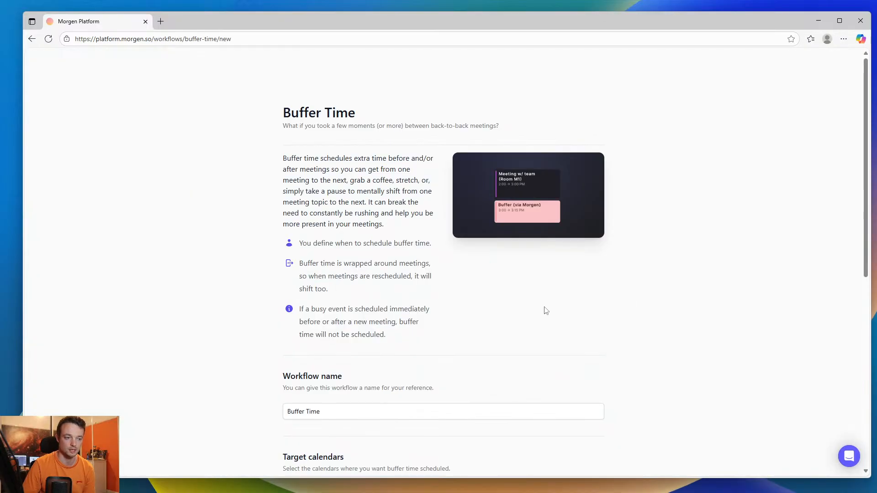
{"action": "scroll", "coordinate": [502, 315], "scroll_direction": "down", "scroll_amount": 8}
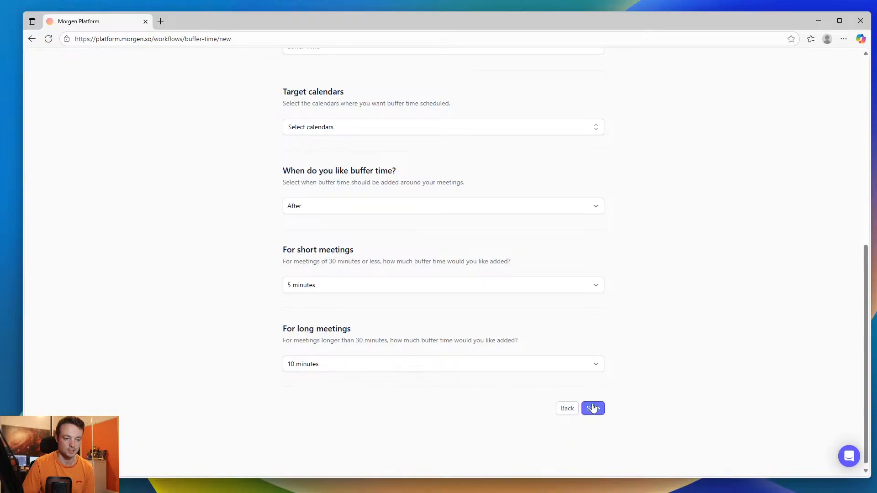
{"action": "left_click", "coordinate": [352, 124]}
{"action": "scroll", "coordinate": [334, 193], "scroll_direction": "down", "scroll_amount": 2}
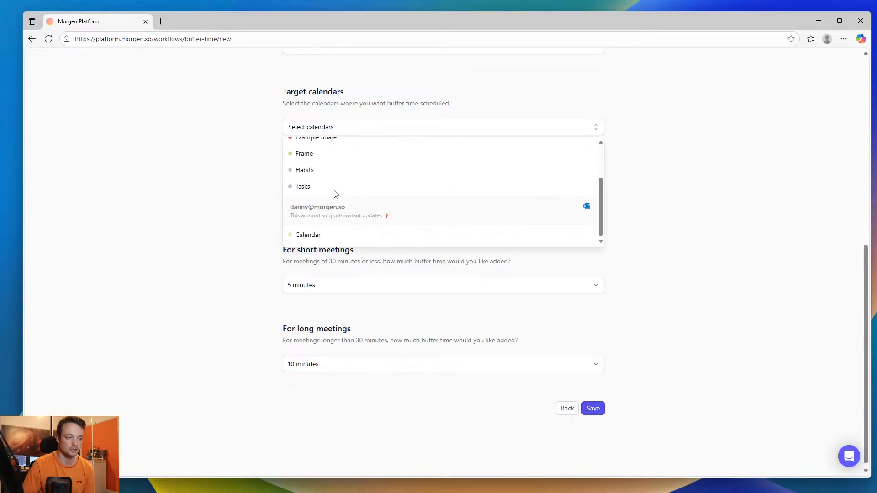
{"action": "left_click", "coordinate": [336, 235]}
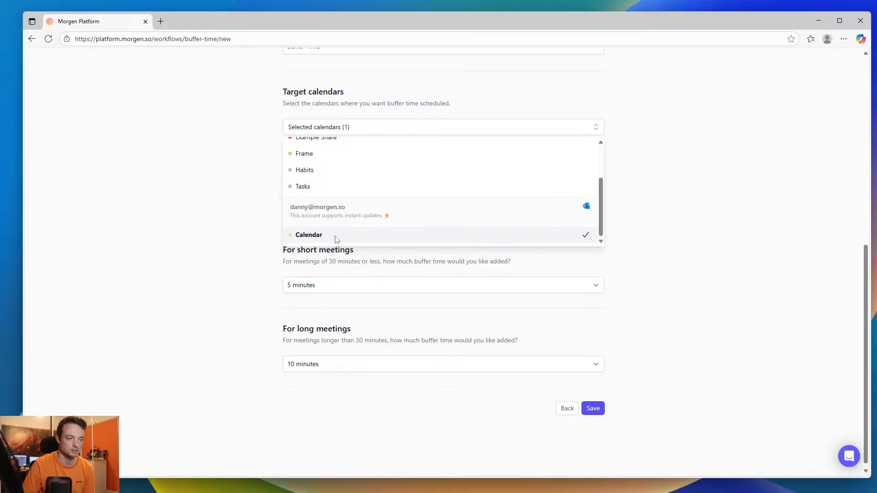
{"action": "left_click", "coordinate": [594, 408]}
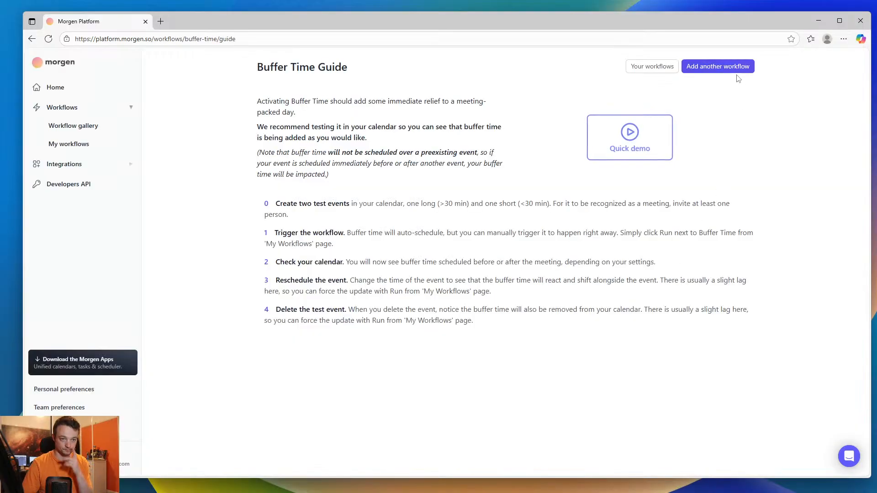
{"action": "left_click", "coordinate": [654, 70]}
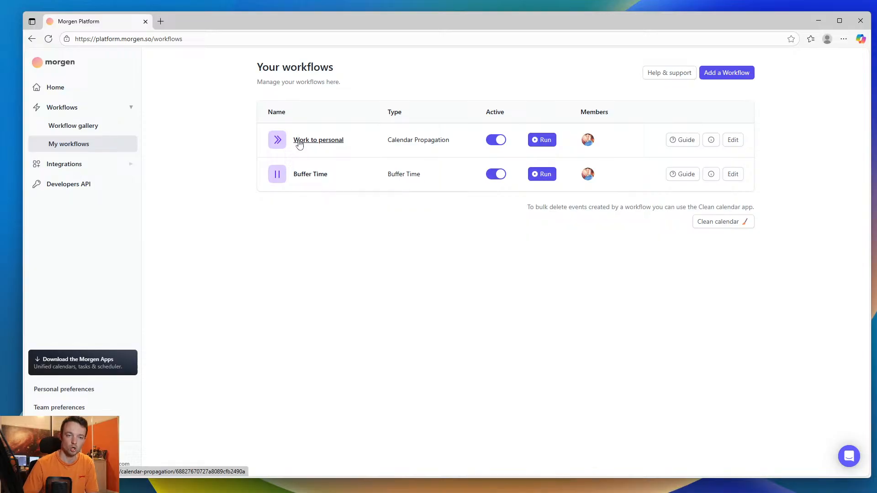
- Open the Work to personal workflow, and show the Personal calendar's events back in the Morgen desktop calendar
{"action": "left_click", "coordinate": [299, 144]}
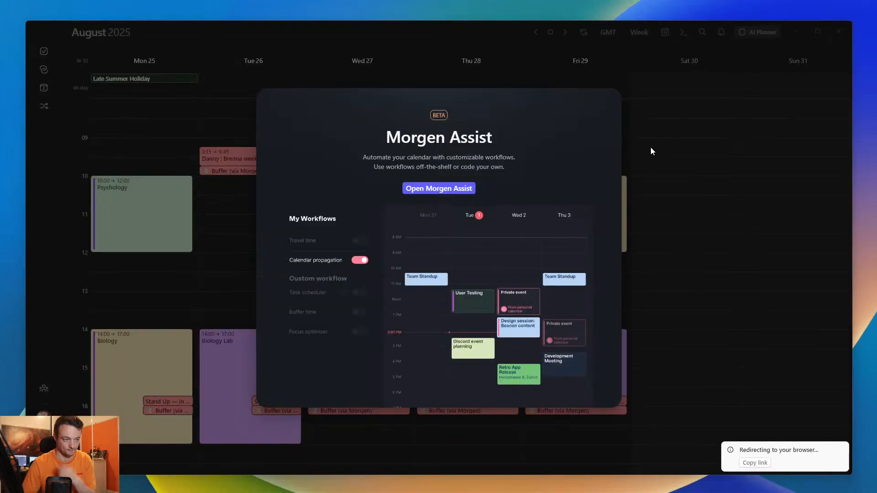
{"action": "left_click", "coordinate": [666, 152]}
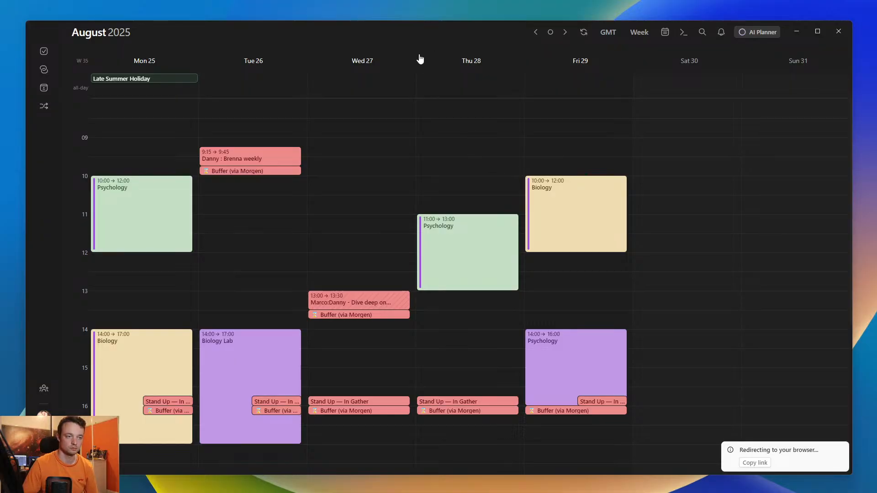
{"action": "left_click", "coordinate": [665, 32]}
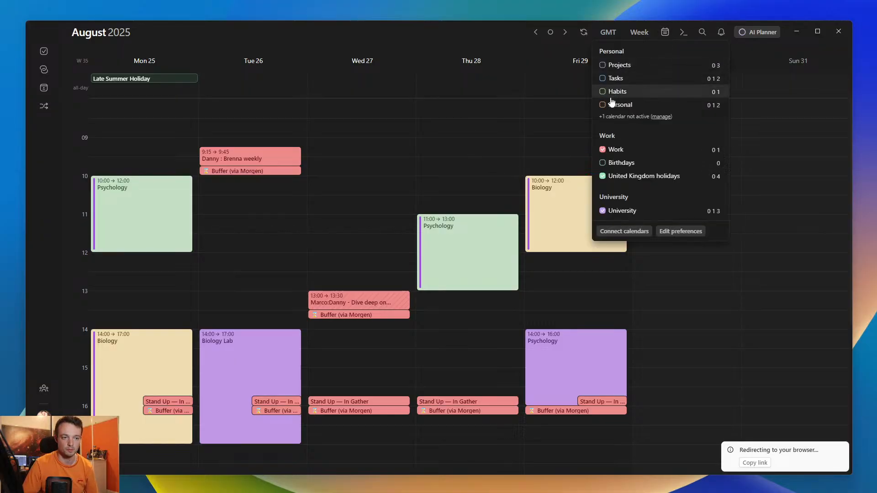
{"action": "left_click", "coordinate": [602, 105]}
{"action": "left_click", "coordinate": [605, 277]}
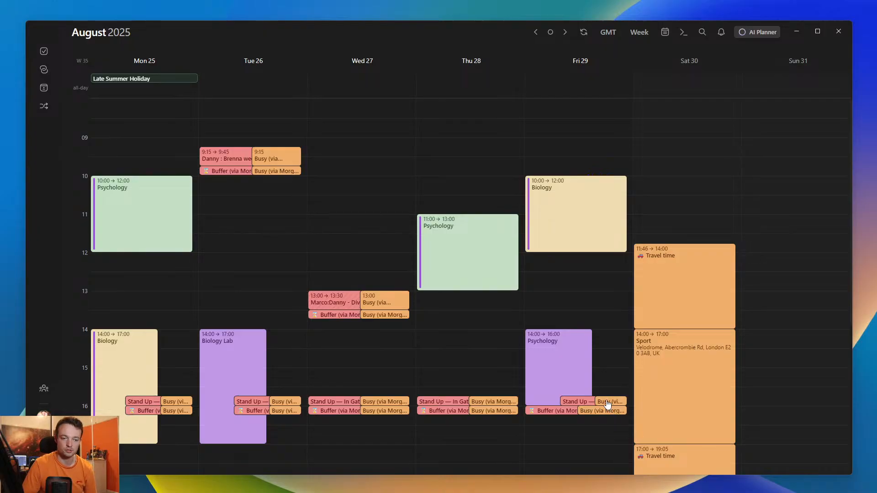
- Inspect Friday 29's copied Busy event on the Personal calendar and the Buffer event on the Work calendar
{"action": "left_click", "coordinate": [607, 402]}
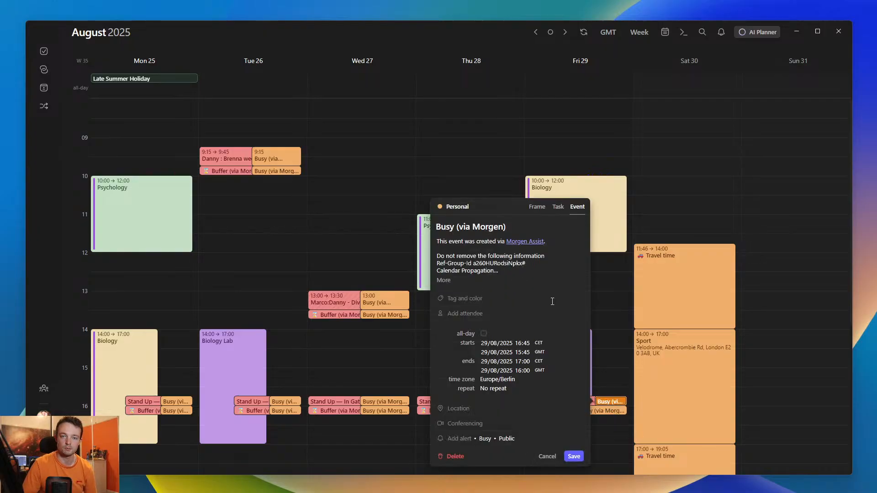
{"action": "left_click", "coordinate": [616, 370]}
{"action": "left_click", "coordinate": [546, 413]}
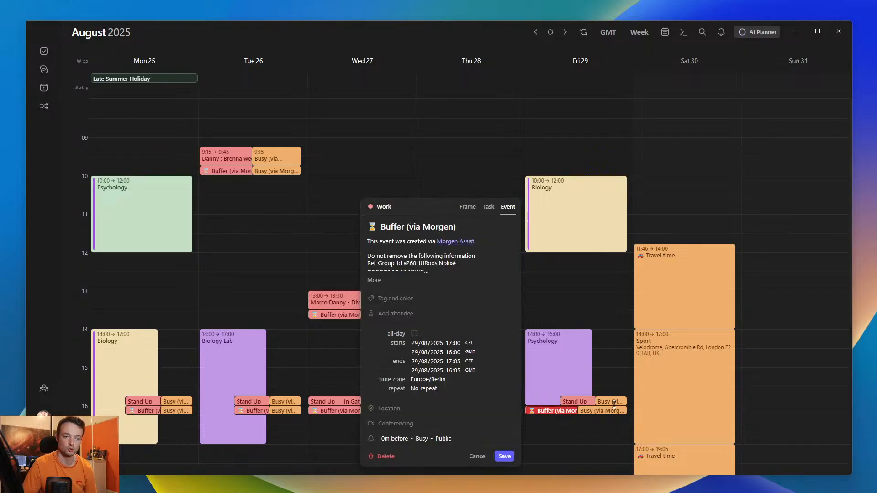
{"action": "left_click", "coordinate": [613, 404]}
{"action": "left_click", "coordinate": [617, 328]}
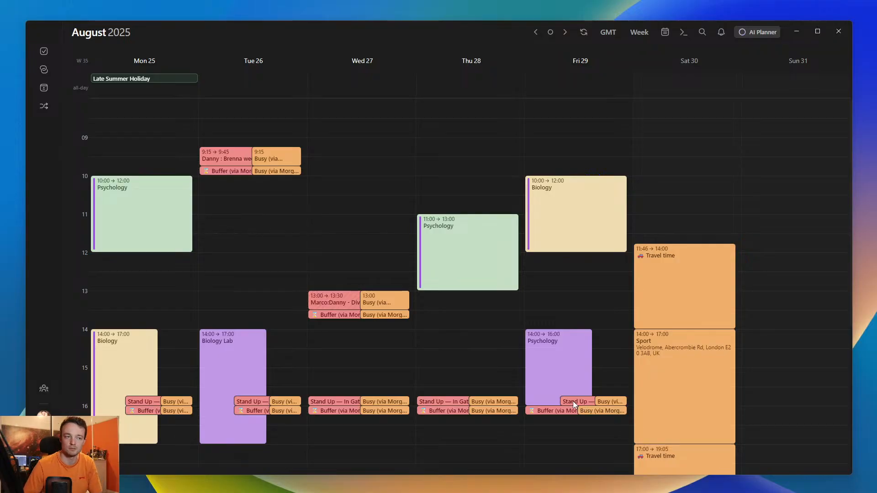
- Go to the current week and examine its Busy copies, buffers and the travel time around Saturday's Sport event
{"action": "key", "text": "t"}
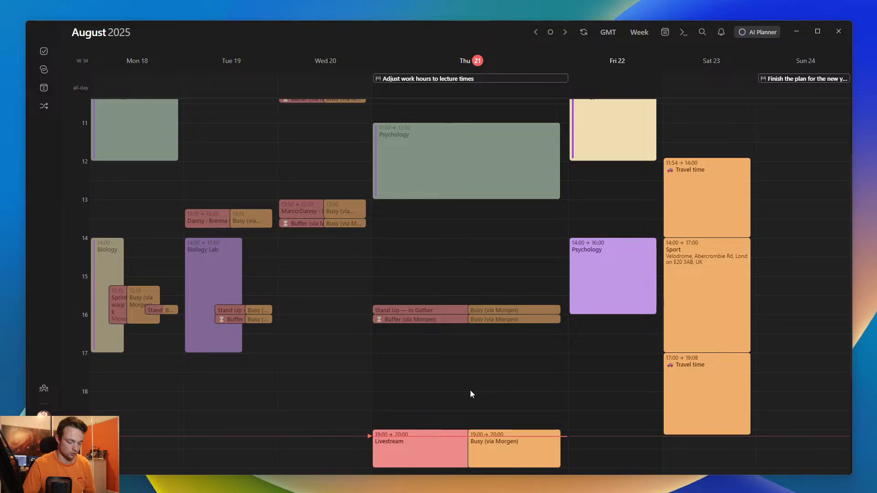
{"action": "scroll", "coordinate": [471, 387], "scroll_direction": "up", "scroll_amount": 5}
{"action": "scroll", "coordinate": [480, 370], "scroll_direction": "down", "scroll_amount": 8}
{"action": "scroll", "coordinate": [482, 338], "scroll_direction": "down", "scroll_amount": 6}
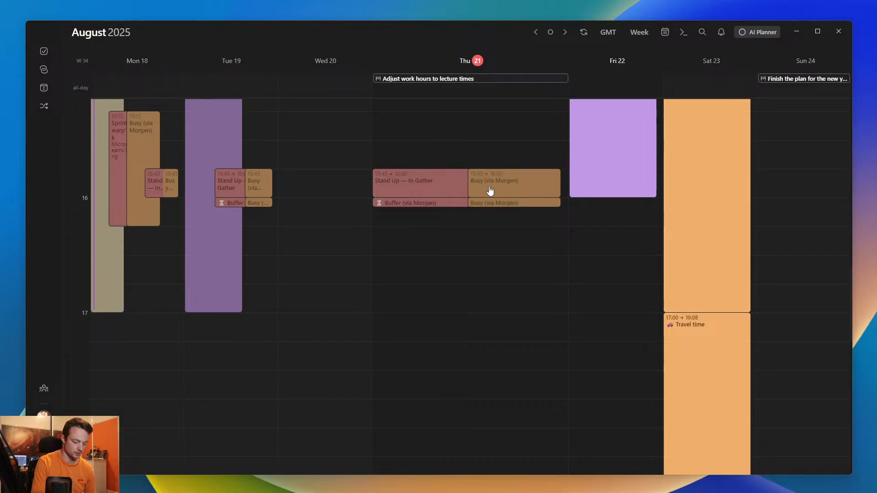
{"action": "scroll", "coordinate": [490, 191], "scroll_direction": "down", "scroll_amount": 3}
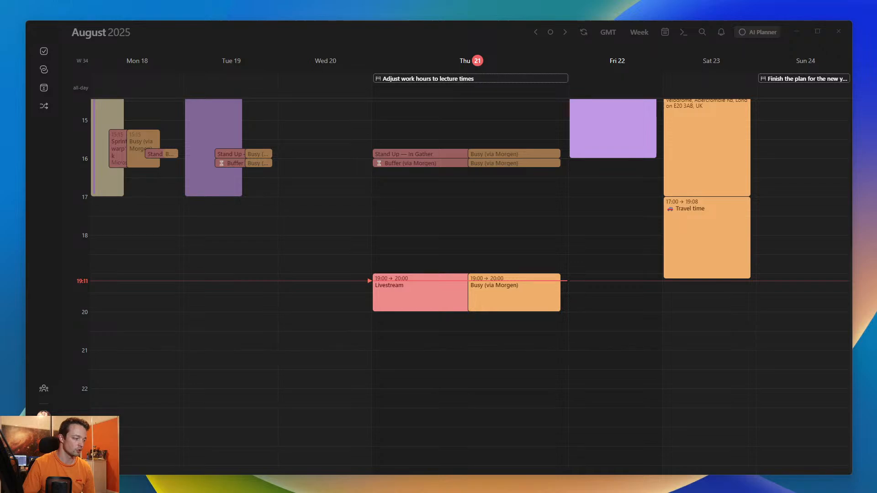
{"action": "scroll", "coordinate": [593, 203], "scroll_direction": "up", "scroll_amount": 3}
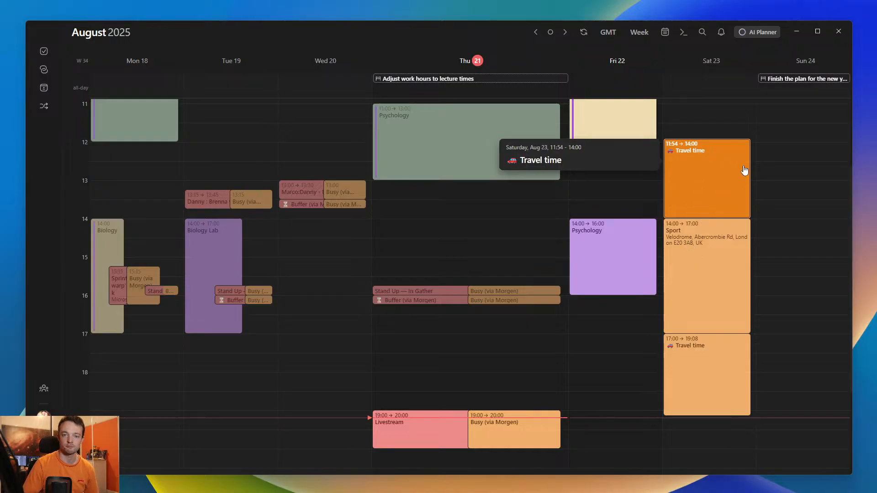
{"action": "scroll", "coordinate": [775, 166], "scroll_direction": "up", "scroll_amount": 1}
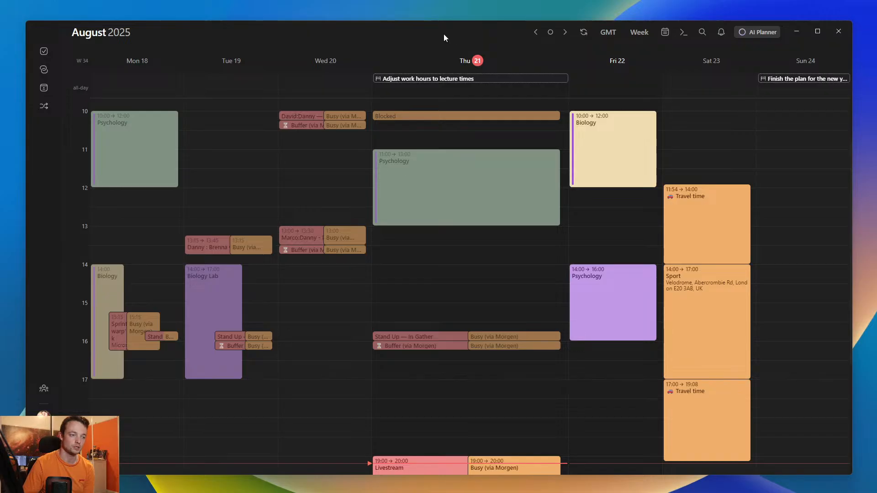
- Check the travel time around the Saturday Sport event in the next two weeks, and return to the current week
{"action": "key", "text": "Right"}
{"action": "key", "text": "Right"}
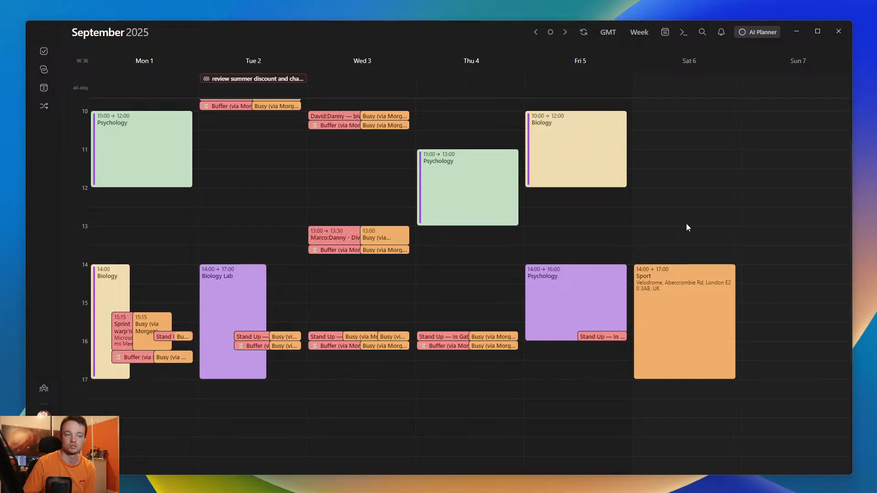
{"action": "key", "text": "Left"}
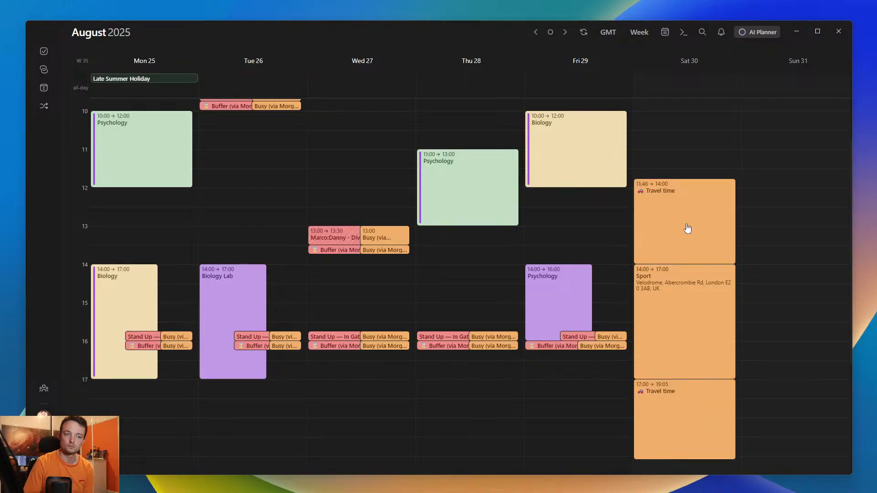
{"action": "key", "text": "Left"}
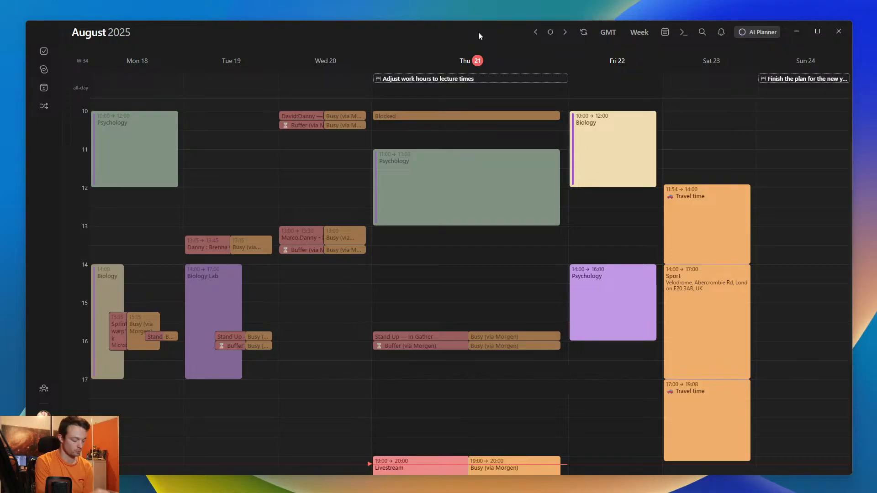
- Switch the week view between the university-only and personal-only calendar sets to compare their events
{"action": "key", "text": "ctrl+1"}
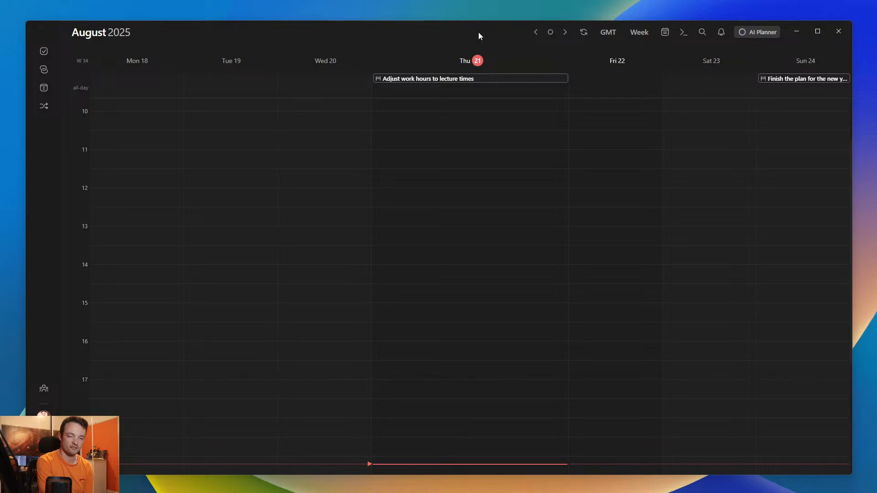
{"action": "key", "text": "ctrl+1"}
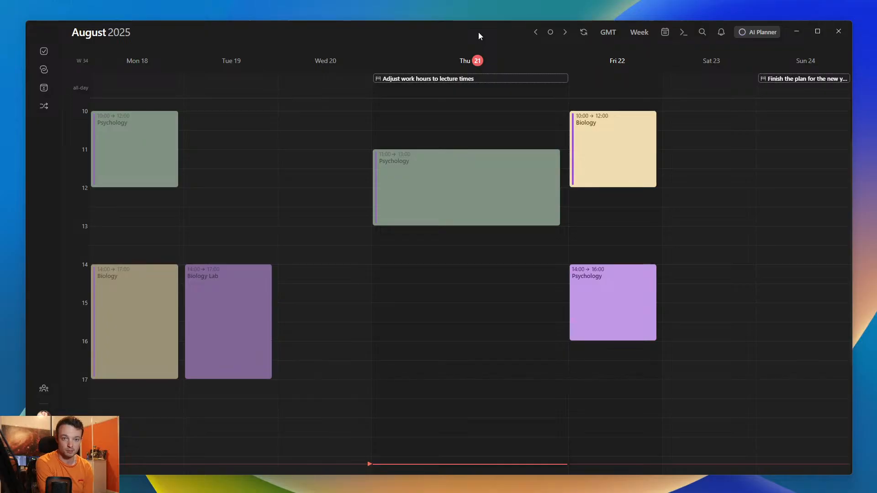
{"action": "key", "text": "ctrl+2"}
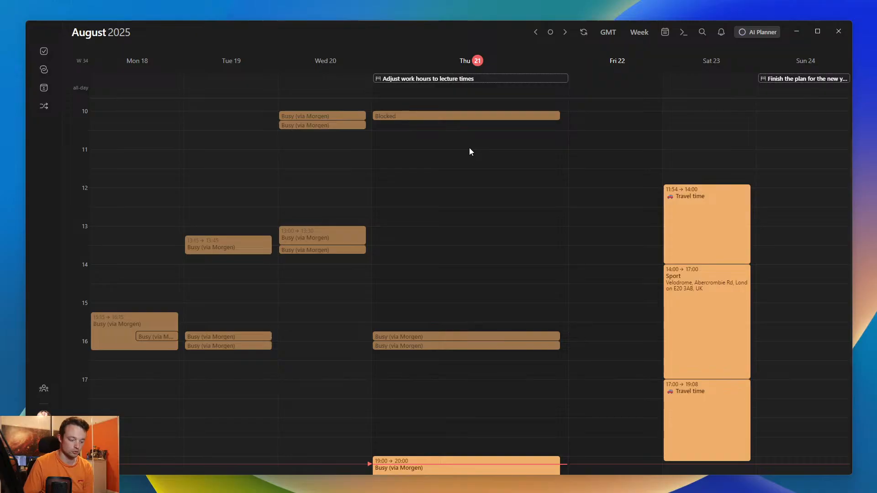
{"action": "scroll", "coordinate": [471, 151], "scroll_direction": "down", "scroll_amount": 3}
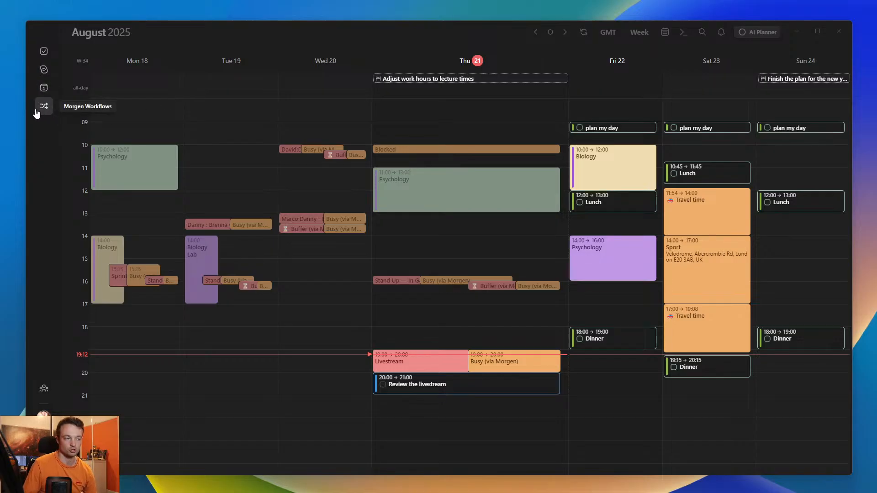
- Show the Tasks sidebar filtered to Morgen's own tasks, and review the task integrations and the ClickUp tasks
{"action": "left_click", "coordinate": [44, 51]}
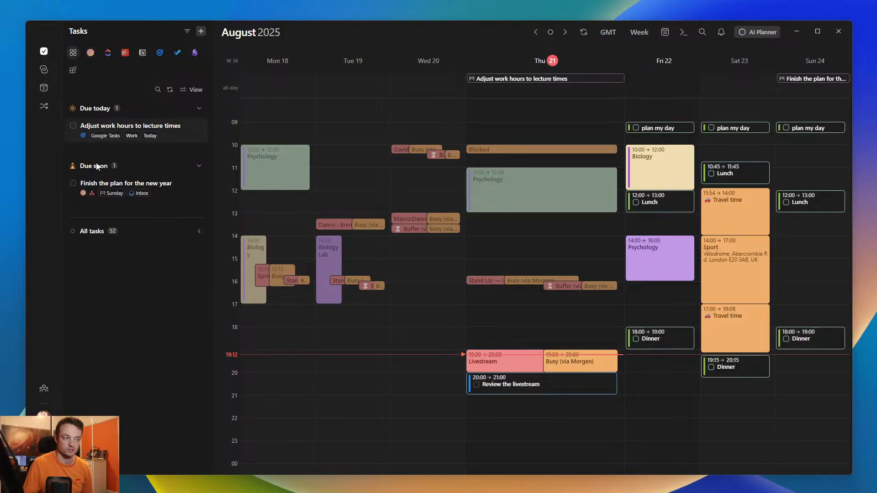
{"action": "left_click", "coordinate": [91, 53]}
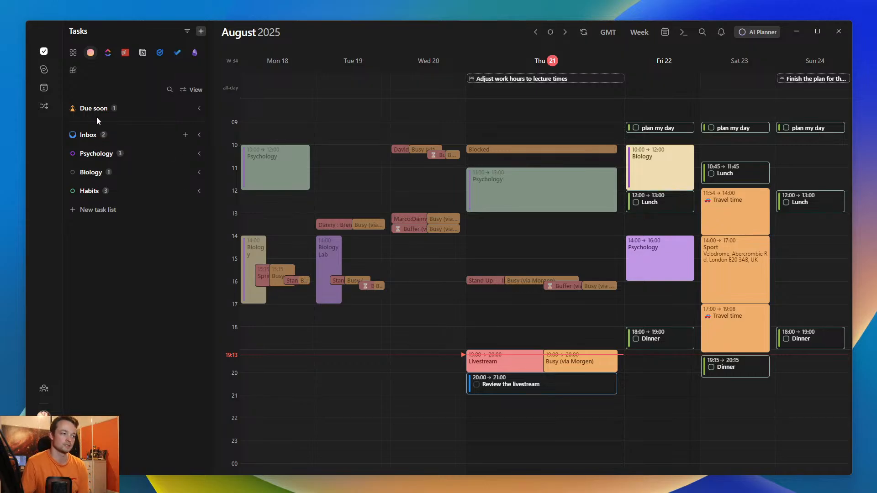
{"action": "left_click", "coordinate": [73, 71]}
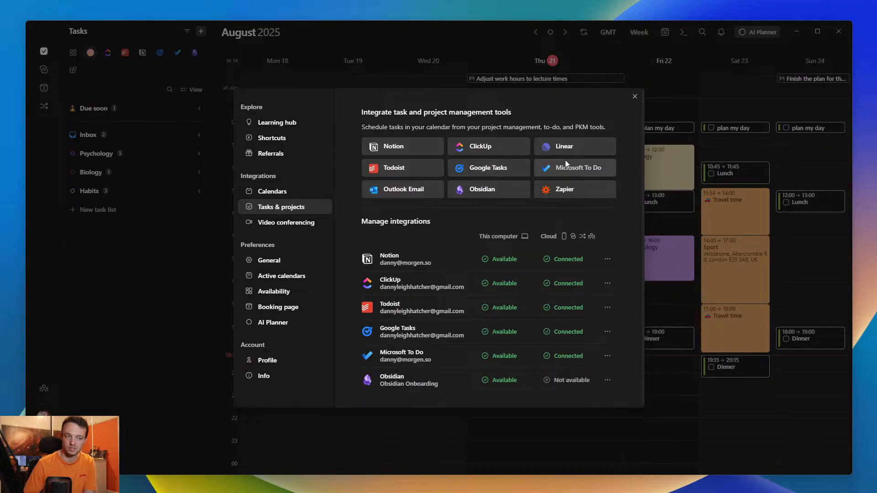
{"action": "left_click", "coordinate": [134, 276]}
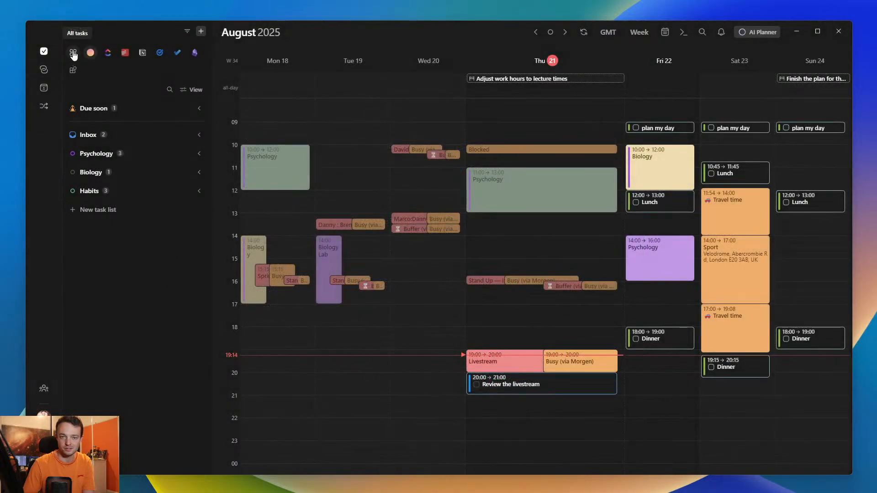
{"action": "left_click", "coordinate": [109, 54]}
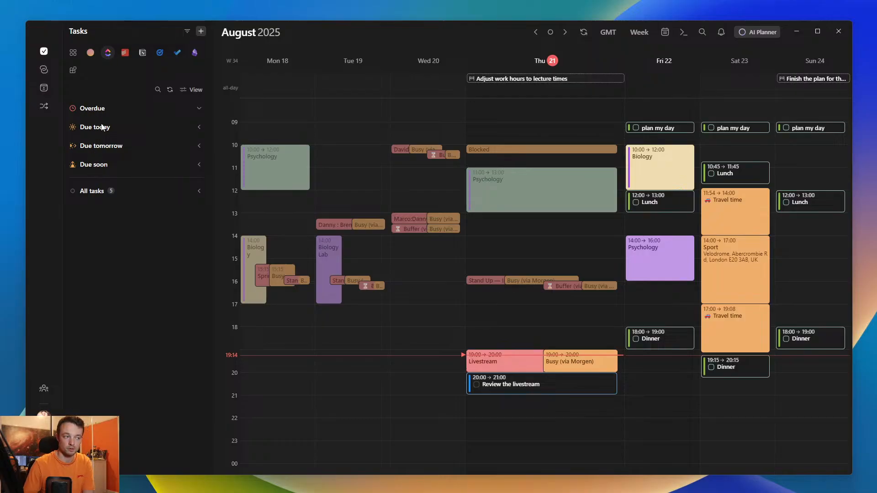
{"action": "left_click", "coordinate": [91, 53]}
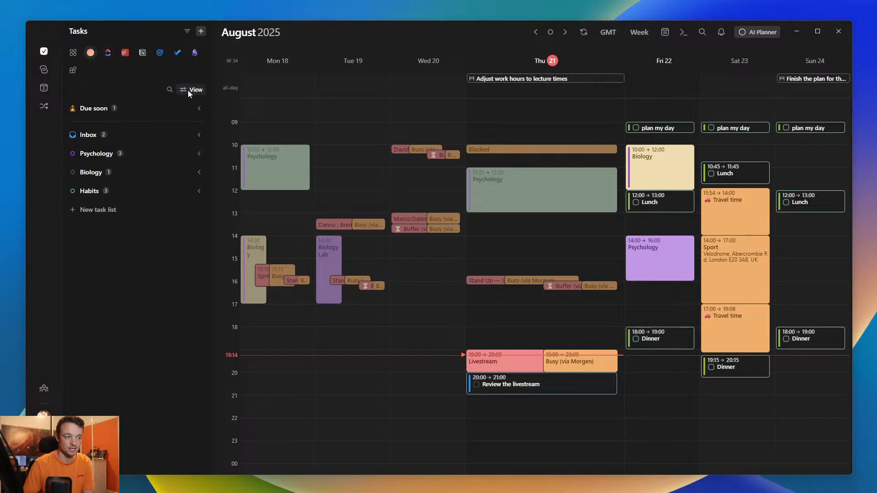
- Turn off Hide empty groups in the view options for the Morgen task list
{"action": "left_click", "coordinate": [188, 90]}
{"action": "left_click", "coordinate": [259, 223]}
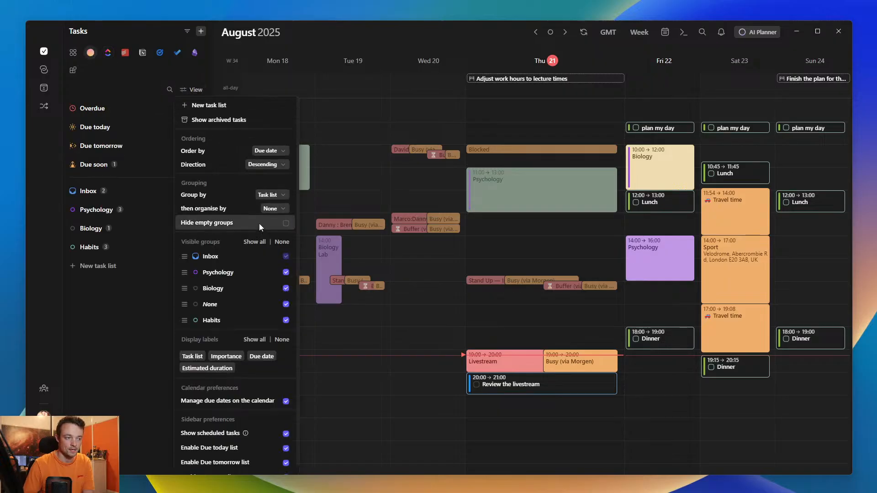
{"action": "left_click", "coordinate": [135, 155]}
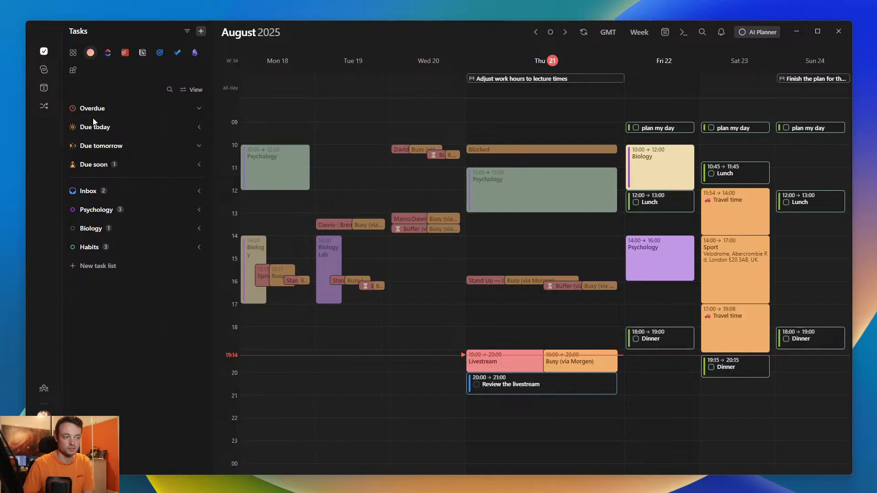
- Toggle Hide empty groups on and off again, and disable the Due today list in the task sidebar preferences
{"action": "left_click", "coordinate": [188, 90]}
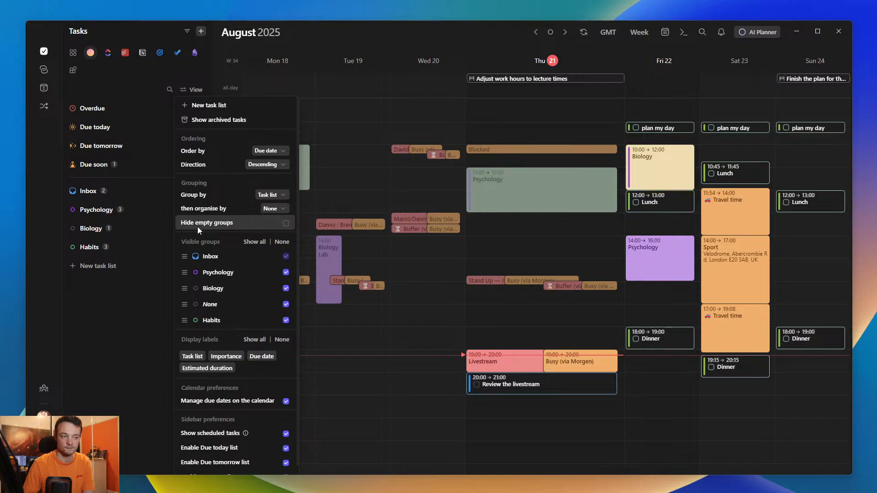
{"action": "left_click", "coordinate": [266, 224]}
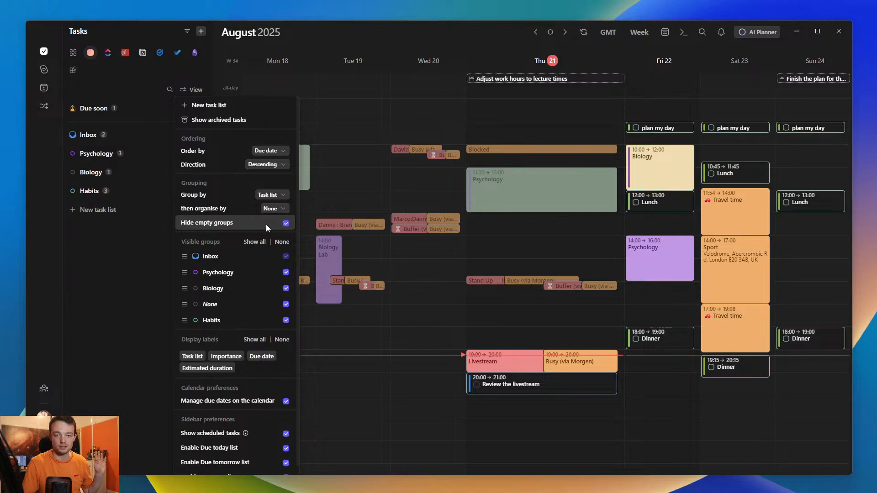
{"action": "left_click", "coordinate": [266, 224]}
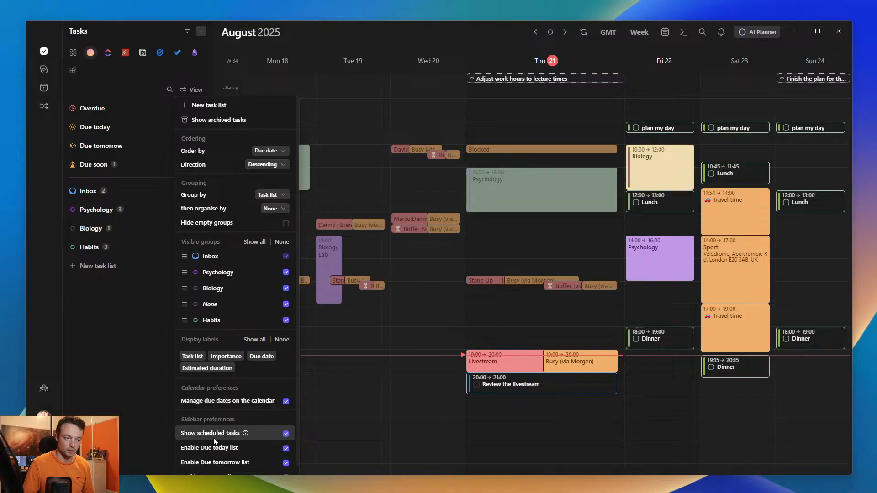
{"action": "scroll", "coordinate": [198, 449], "scroll_direction": "down", "scroll_amount": 1}
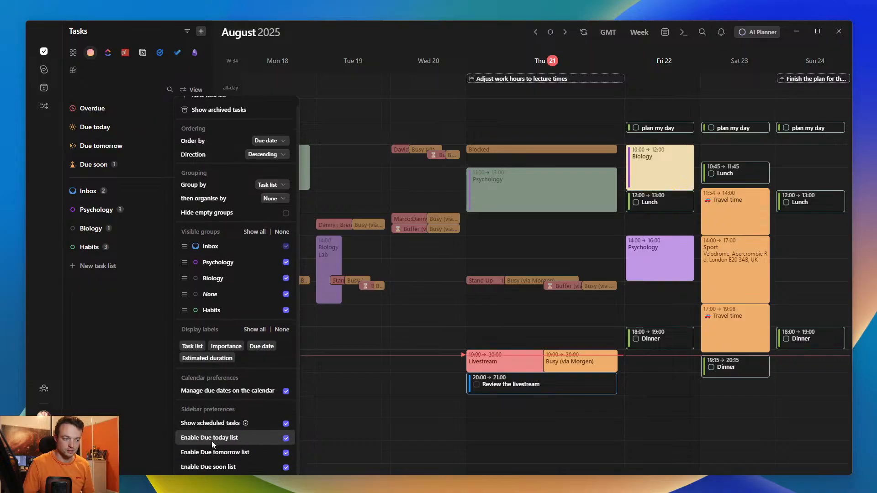
{"action": "left_click", "coordinate": [212, 438]}
{"action": "left_click", "coordinate": [115, 73]}
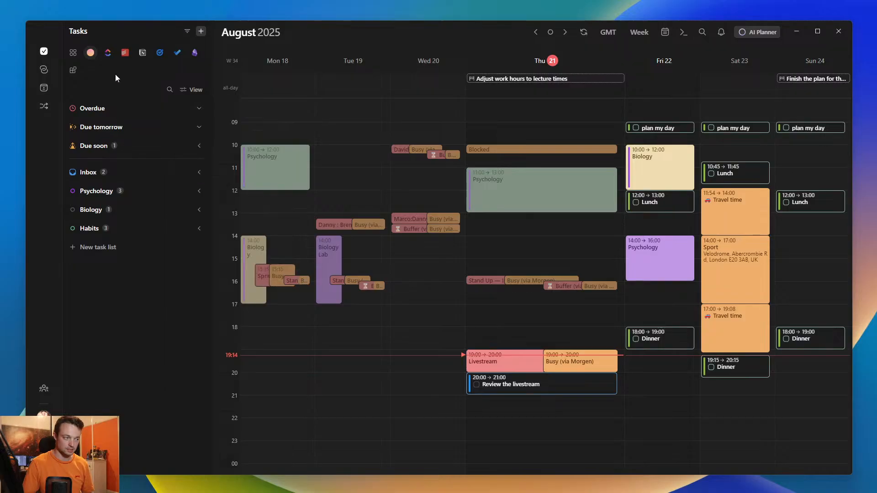
- Check the task lists of ClickUp, Todoist, Google Tasks, Microsoft To Do and Obsidian, and return to Morgen's tasks
{"action": "left_click", "coordinate": [107, 53]}
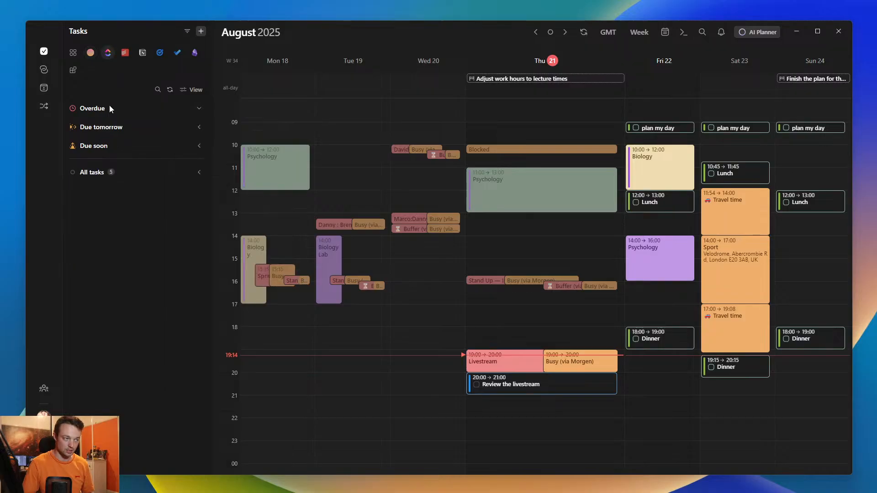
{"action": "left_click", "coordinate": [125, 53]}
{"action": "left_click", "coordinate": [160, 52]}
{"action": "left_click", "coordinate": [177, 52]}
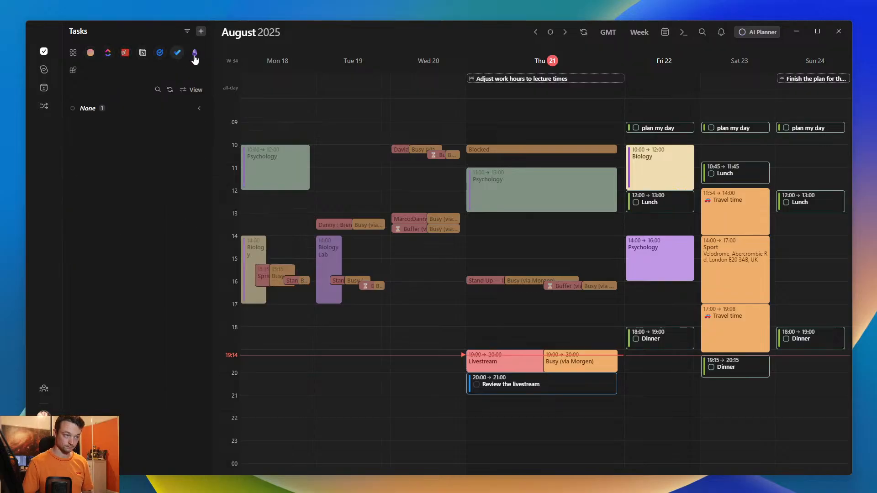
{"action": "left_click", "coordinate": [194, 52]}
{"action": "left_click", "coordinate": [91, 52]}
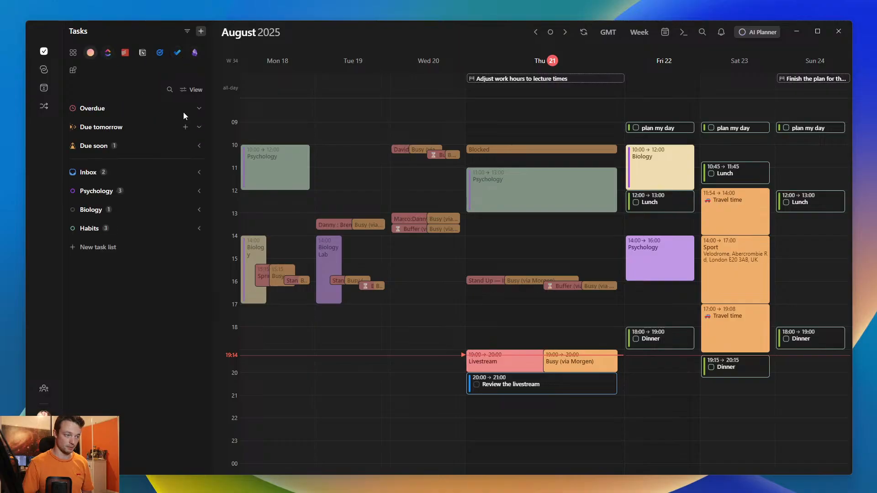
- Enable the Due today list again in the sidebar preferences of Morgen's tasks
{"action": "left_click", "coordinate": [193, 90]}
{"action": "left_click", "coordinate": [273, 449]}
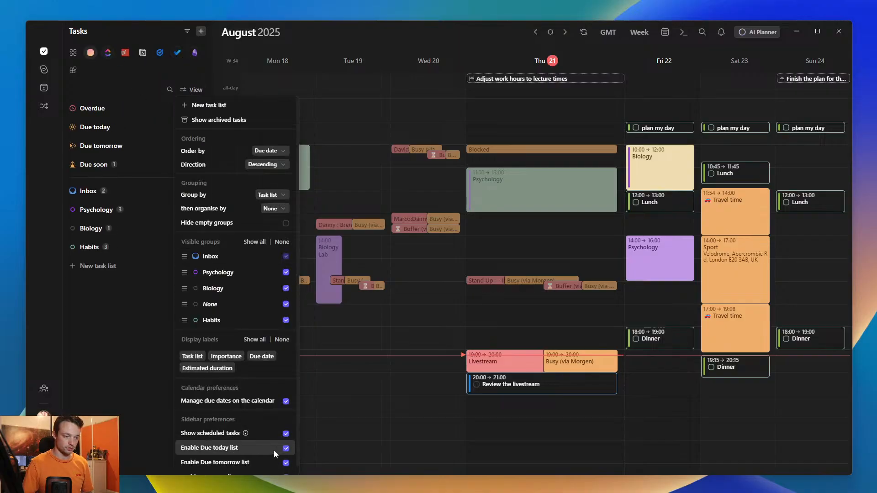
{"action": "scroll", "coordinate": [273, 451], "scroll_direction": "down", "scroll_amount": 1}
- Disable the Due soon and Due tomorrow lists in the sidebar preferences of the Todoist tasks
{"action": "left_click", "coordinate": [125, 53]}
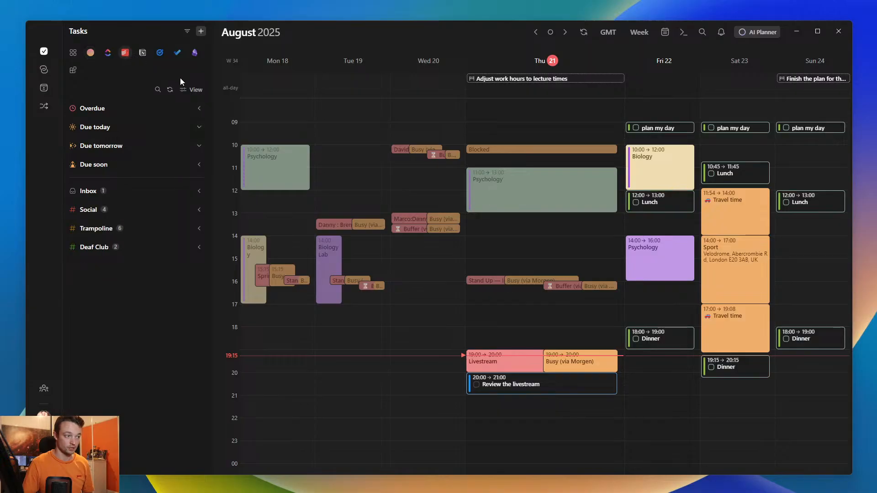
{"action": "left_click", "coordinate": [193, 90]}
{"action": "scroll", "coordinate": [252, 416], "scroll_direction": "down", "scroll_amount": 1}
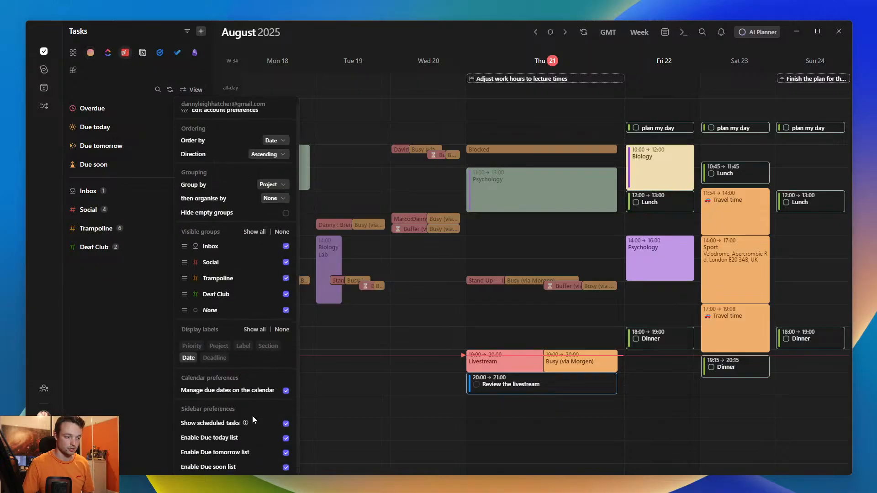
{"action": "left_click", "coordinate": [238, 466]}
{"action": "left_click", "coordinate": [212, 451]}
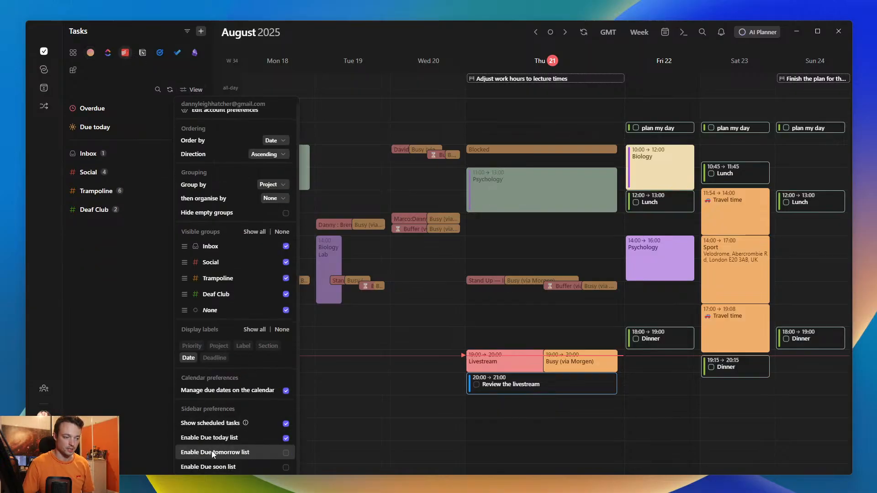
{"action": "left_click", "coordinate": [117, 307]}
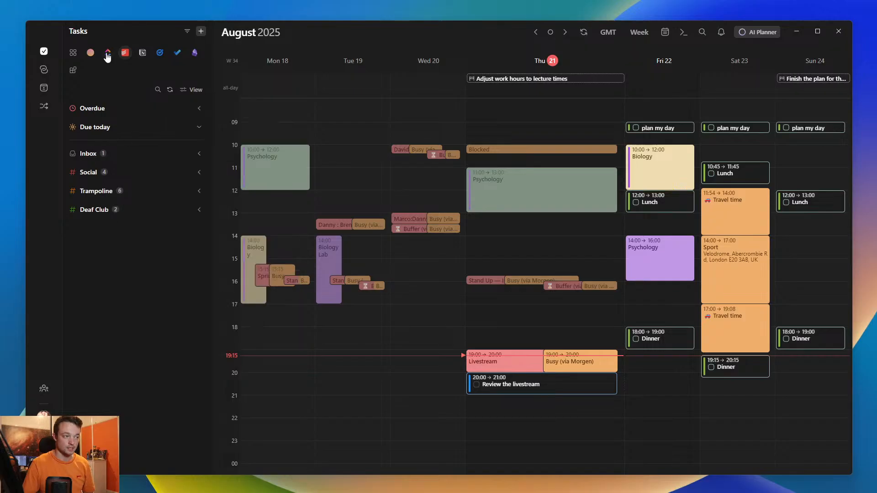
- Enable the Due tomorrow and Due soon lists for the Obsidian tasks, and turn off Hide empty groups
{"action": "left_click", "coordinate": [90, 53]}
{"action": "left_click", "coordinate": [125, 52]}
{"action": "left_click", "coordinate": [143, 53]}
{"action": "left_click", "coordinate": [159, 53]}
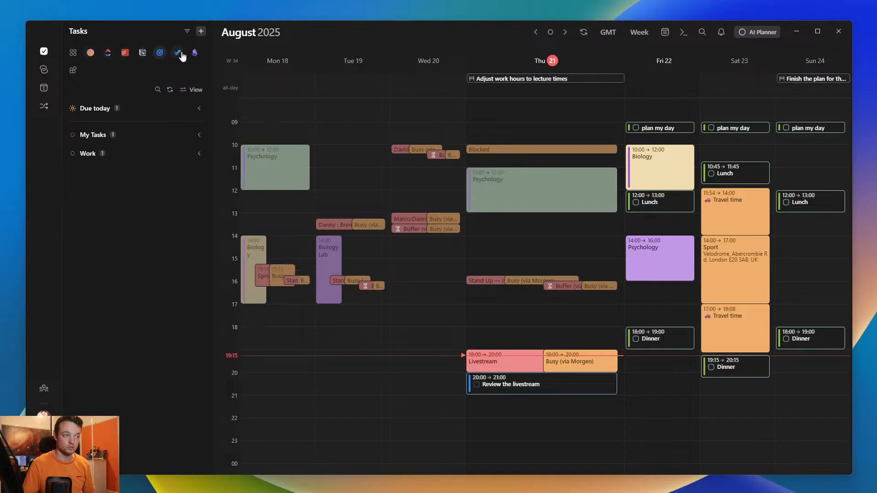
{"action": "left_click", "coordinate": [177, 53]}
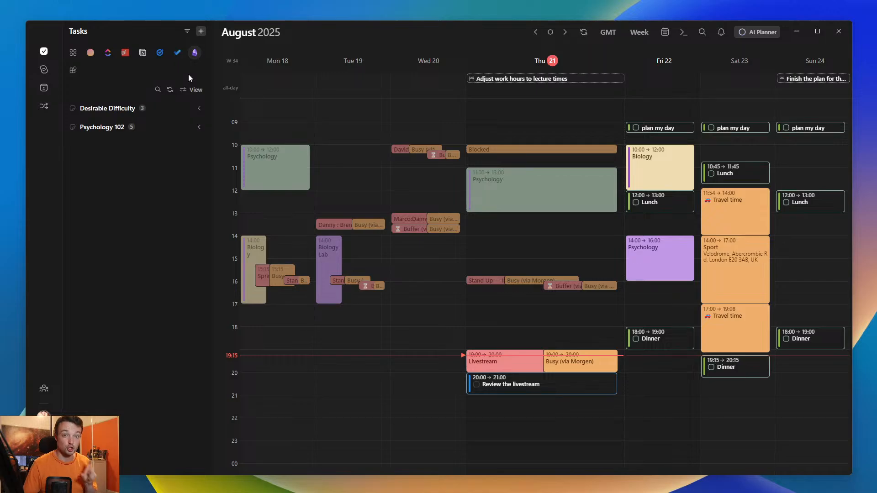
{"action": "left_click", "coordinate": [192, 92]}
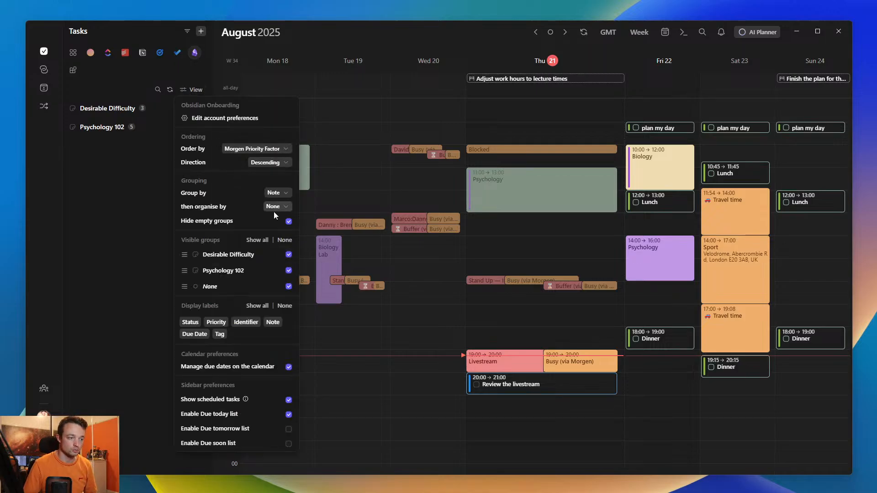
{"action": "left_click", "coordinate": [281, 426]}
{"action": "left_click", "coordinate": [281, 443]}
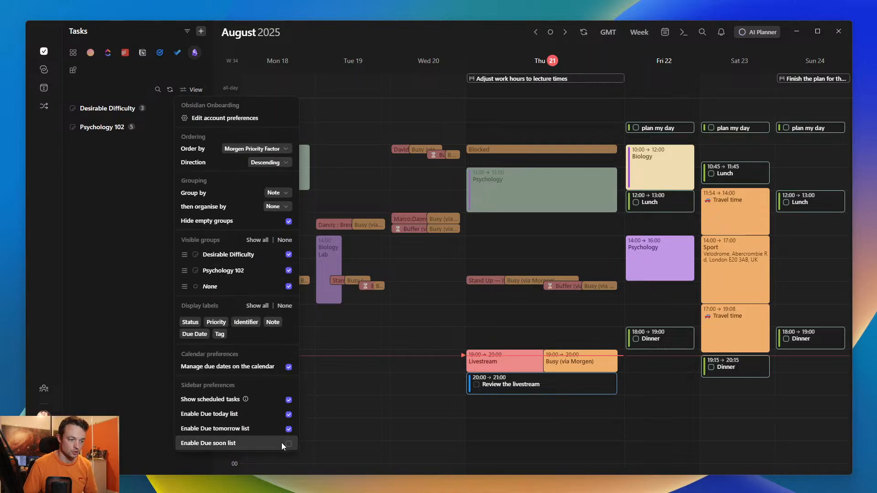
{"action": "left_click", "coordinate": [280, 224]}
{"action": "left_click", "coordinate": [108, 127]}
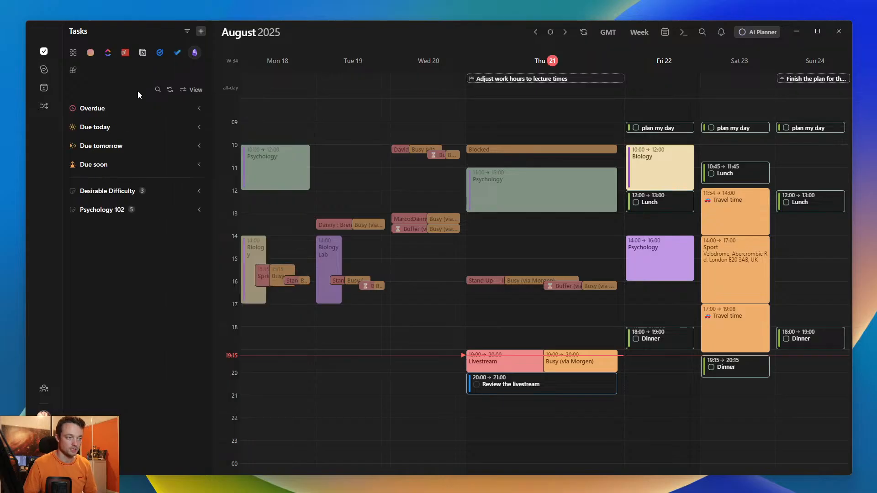
- Review the view options of the Microsoft To Do tasks
{"action": "left_click", "coordinate": [176, 54]}
{"action": "left_click", "coordinate": [193, 89]}
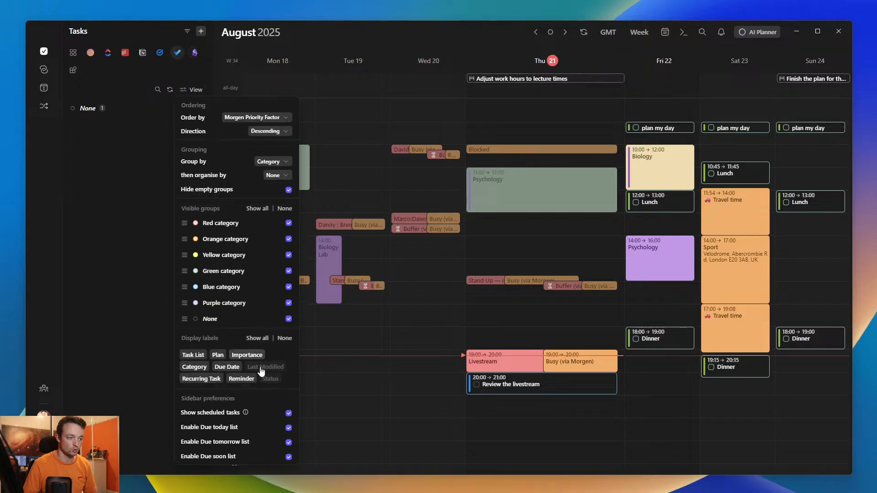
{"action": "left_click", "coordinate": [121, 208]}
- Turn off Hide empty groups for the Google Tasks list
{"action": "left_click", "coordinate": [159, 53]}
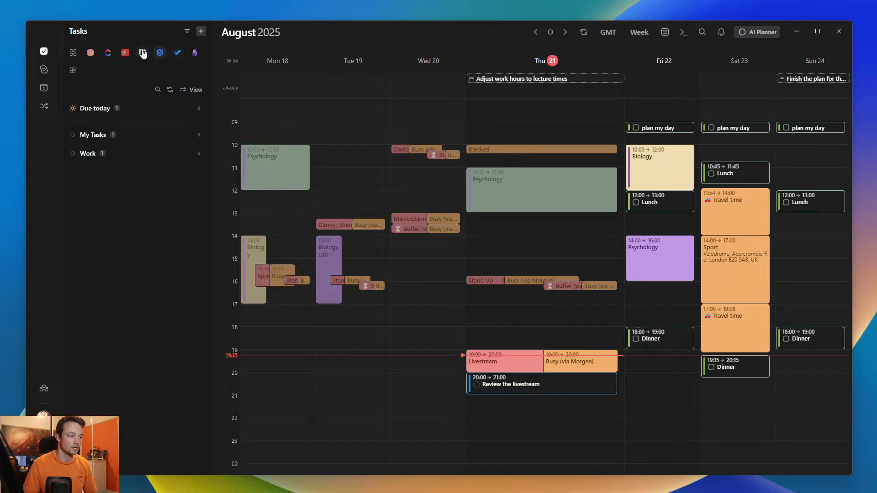
{"action": "left_click", "coordinate": [192, 90]}
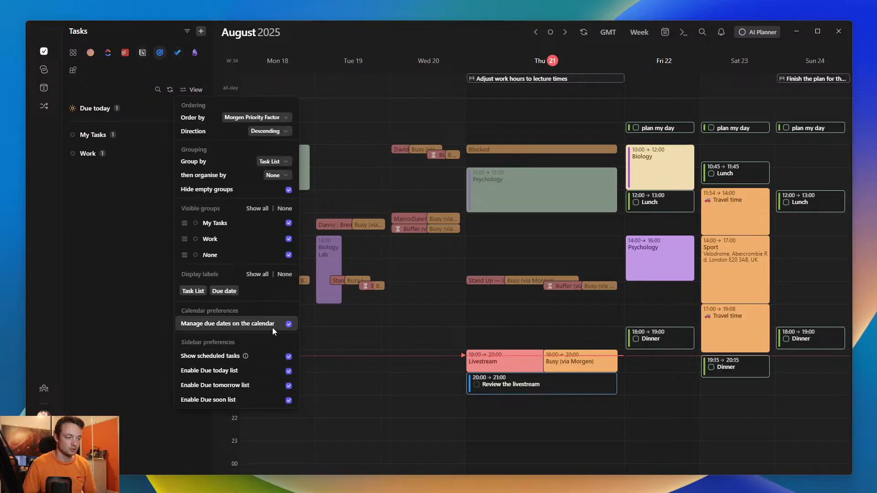
{"action": "left_click", "coordinate": [288, 190]}
{"action": "left_click", "coordinate": [100, 243]}
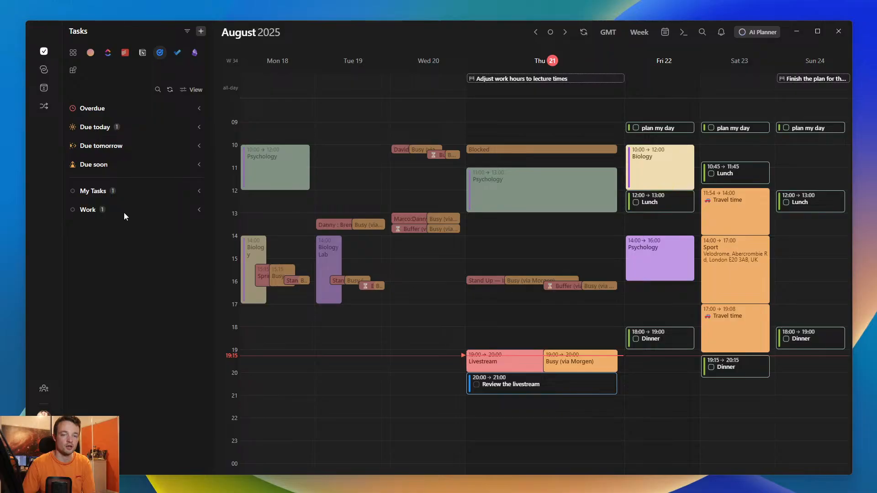
- Return to Morgen's own tasks and review their ordering, grouping and sidebar view options
{"action": "left_click", "coordinate": [90, 52]}
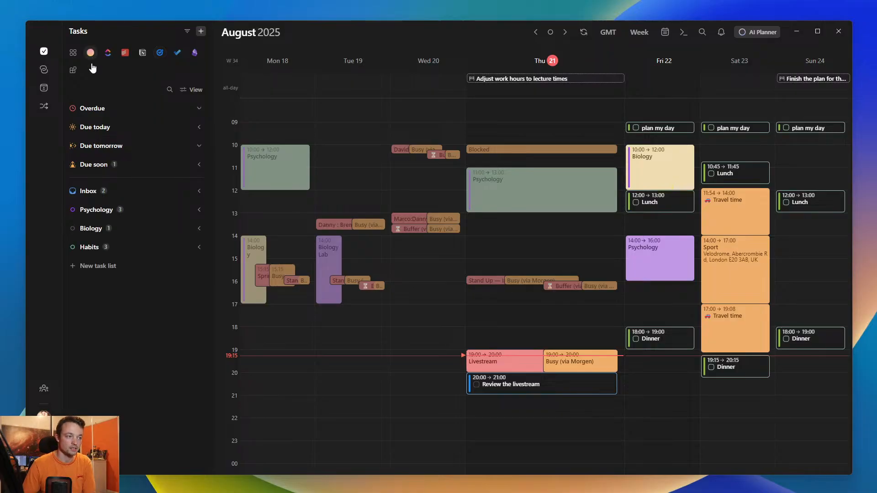
{"action": "left_click", "coordinate": [190, 89]}
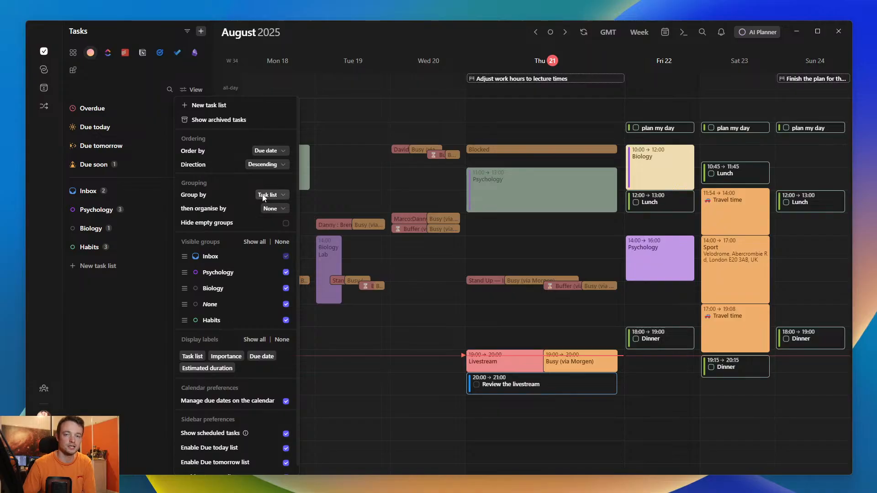
{"action": "left_click", "coordinate": [94, 283]}
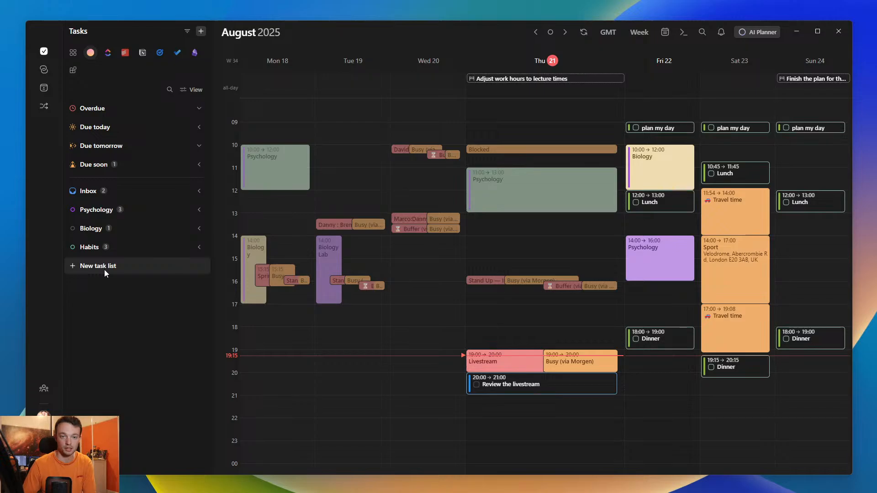
{"action": "left_click", "coordinate": [191, 89]}
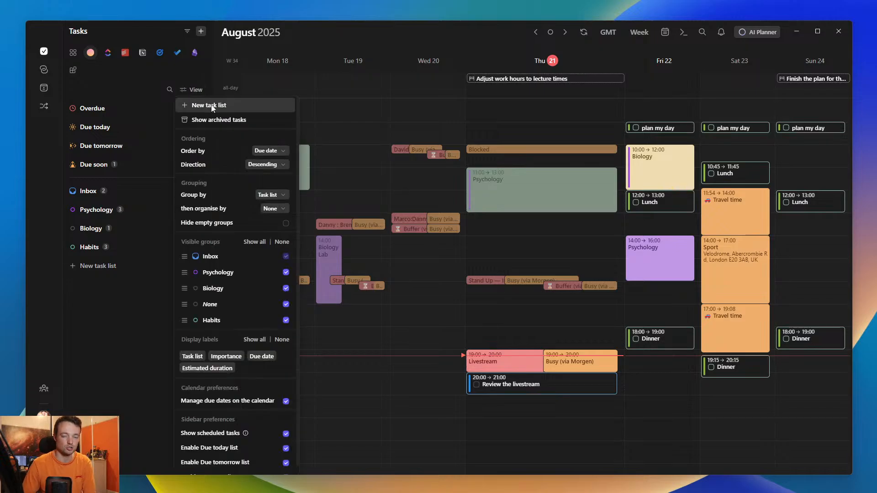
{"action": "left_click", "coordinate": [119, 291]}
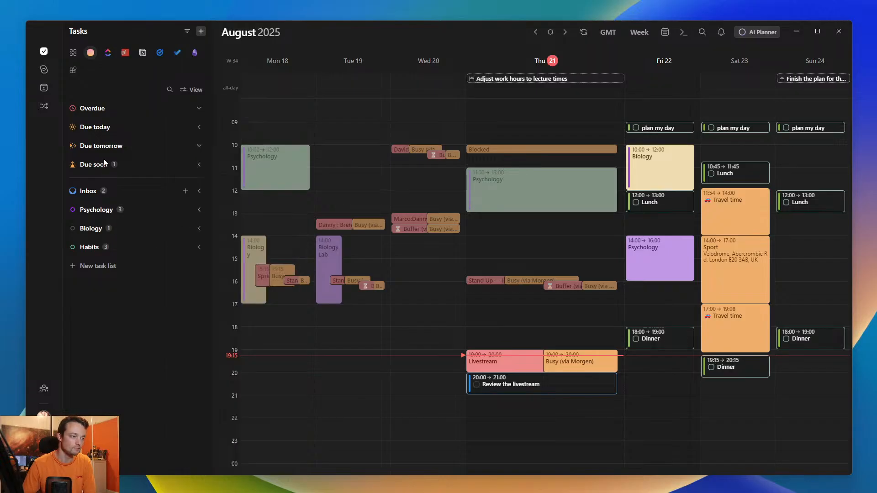
{"action": "left_click", "coordinate": [108, 55]}
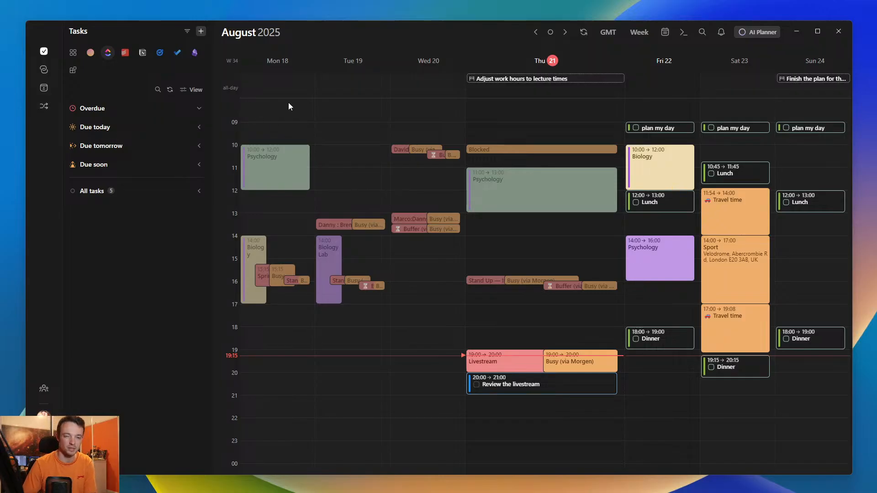
{"action": "left_click", "coordinate": [529, 390]}
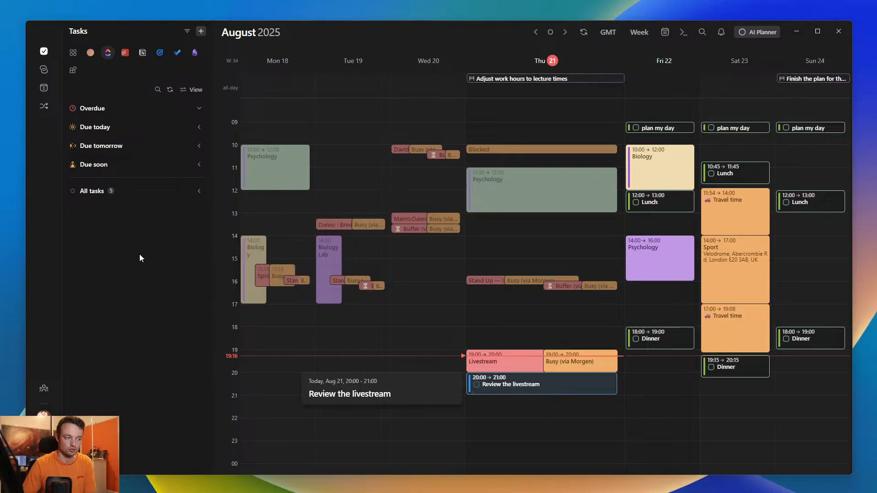
{"action": "left_click", "coordinate": [516, 388]}
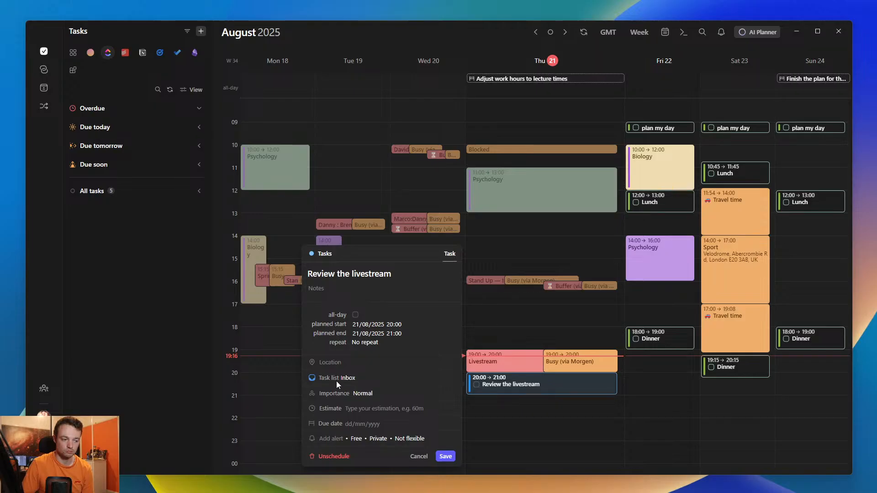
{"action": "left_click", "coordinate": [168, 302]}
- Expand the Inbox list of Morgen's tasks and compare the Review the livestream task with its scheduled calendar block
{"action": "left_click", "coordinate": [90, 54]}
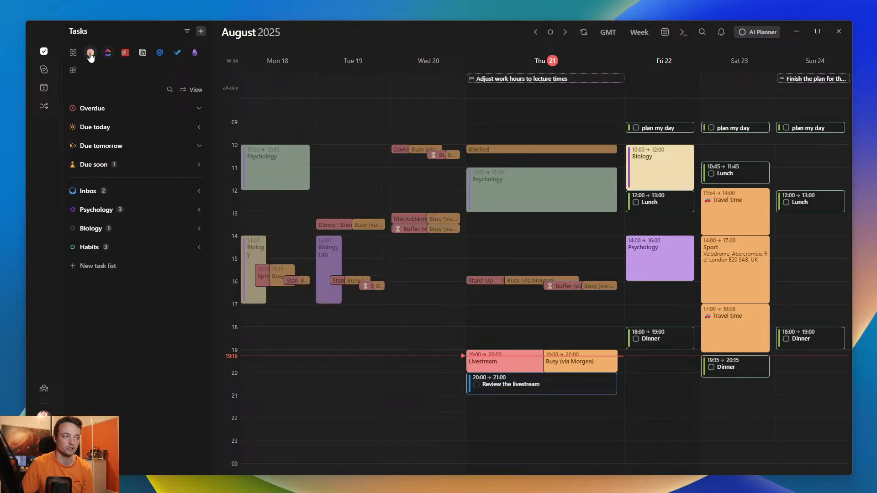
{"action": "left_click", "coordinate": [87, 195]}
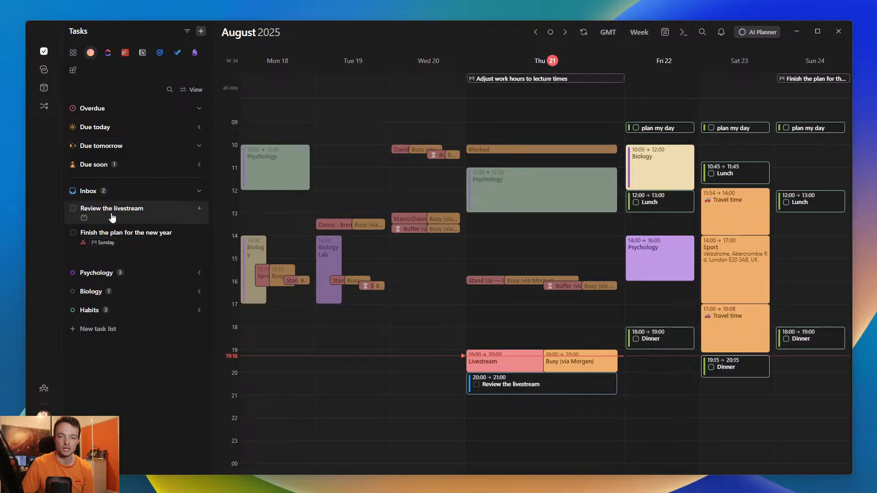
{"action": "mouse_move", "coordinate": [84, 221]}
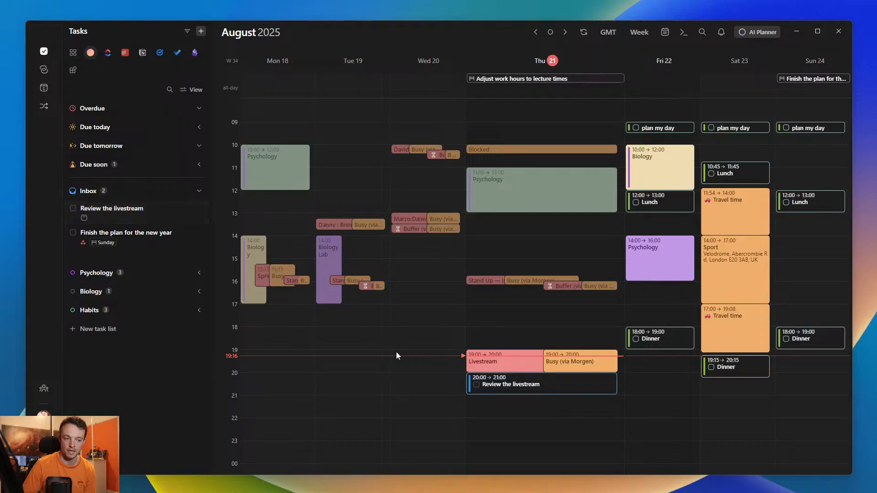
{"action": "mouse_move", "coordinate": [504, 392]}
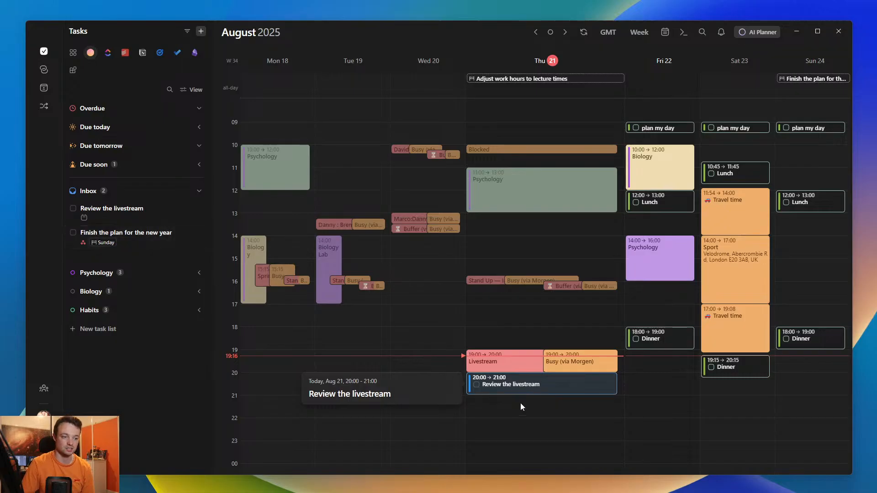
{"action": "left_click", "coordinate": [532, 388]}
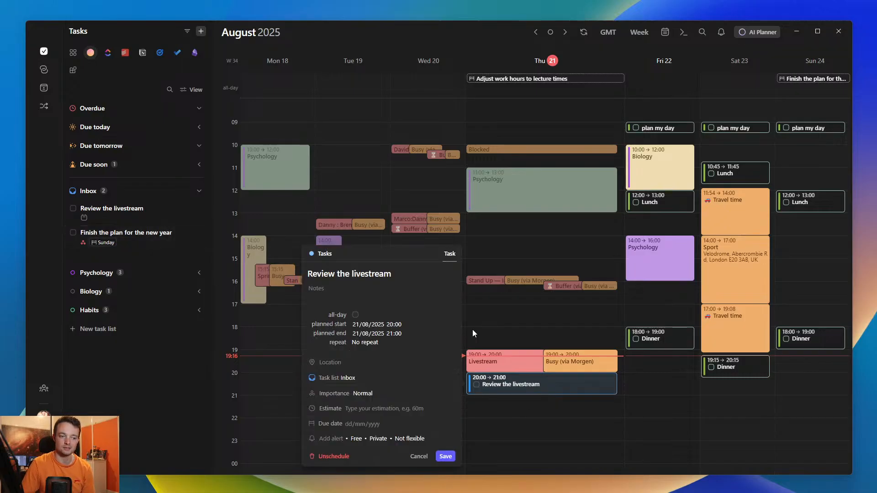
{"action": "left_click", "coordinate": [528, 325]}
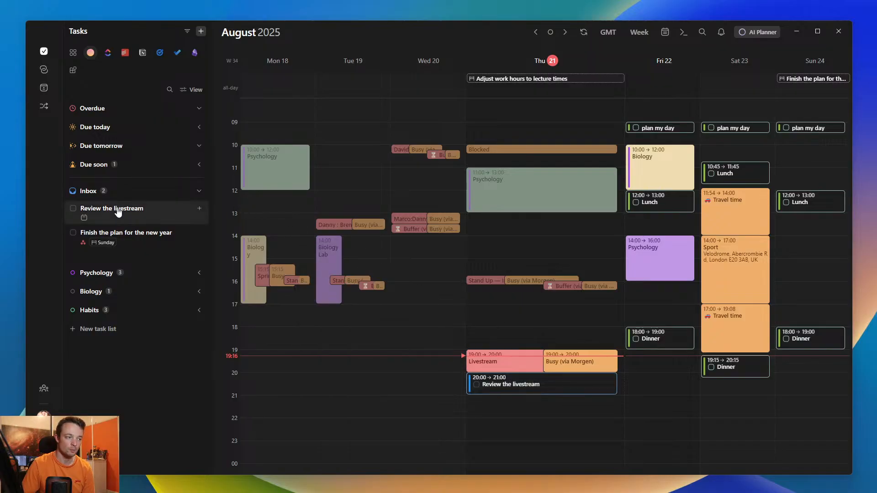
- Schedule another session of the Review the livestream task from 22:00 to 22:30 on Thursday 21, and check its details
{"action": "left_click_drag", "start_coordinate": [117, 210], "coordinate": [560, 425]}
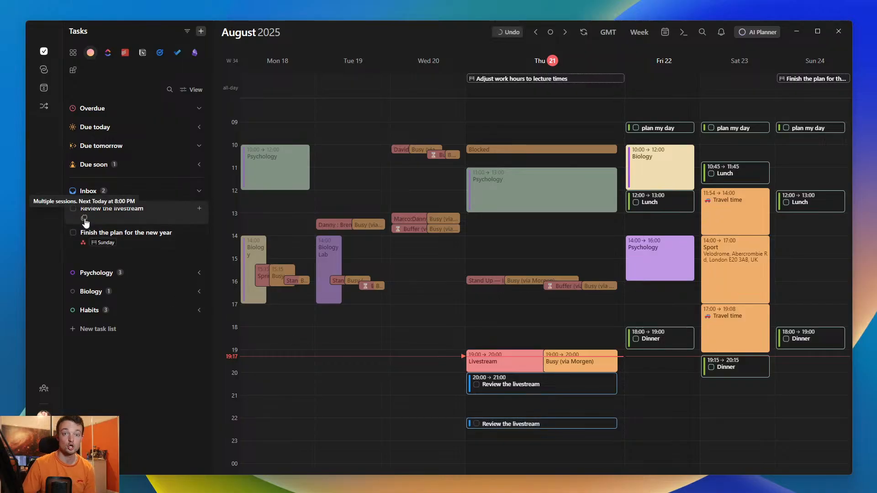
{"action": "left_click", "coordinate": [533, 425]}
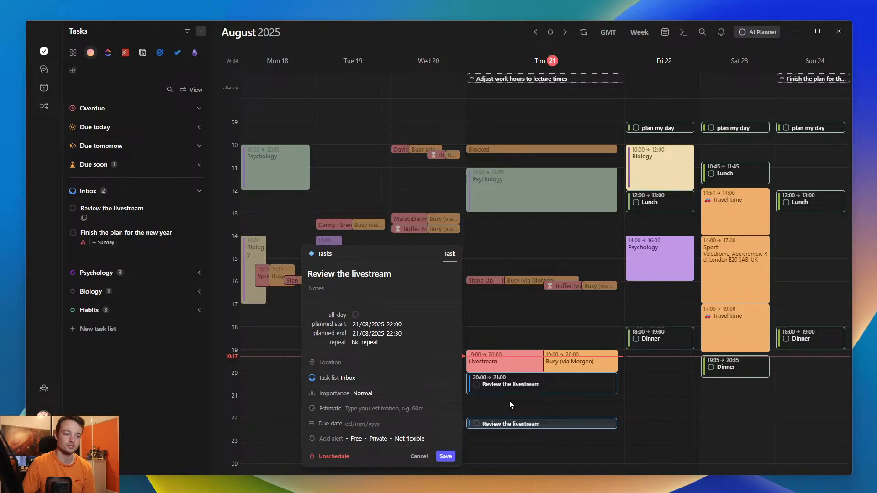
{"action": "left_click", "coordinate": [524, 407]}
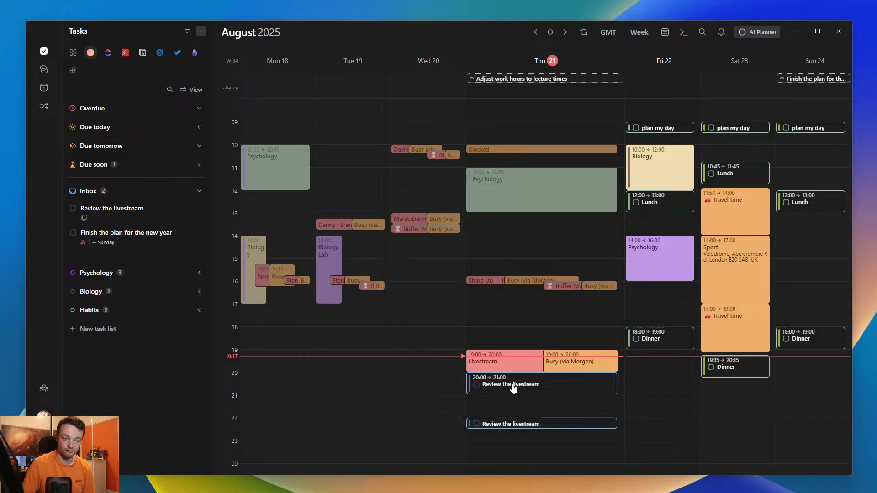
- Set the due date of the Review the livestream task to Friday 22 August 2025 and save it
{"action": "left_click", "coordinate": [513, 387]}
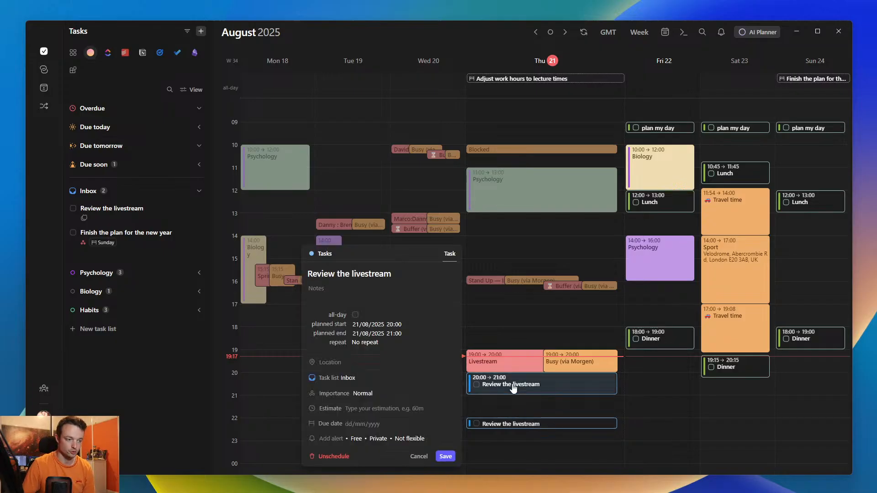
{"action": "left_click", "coordinate": [342, 420]}
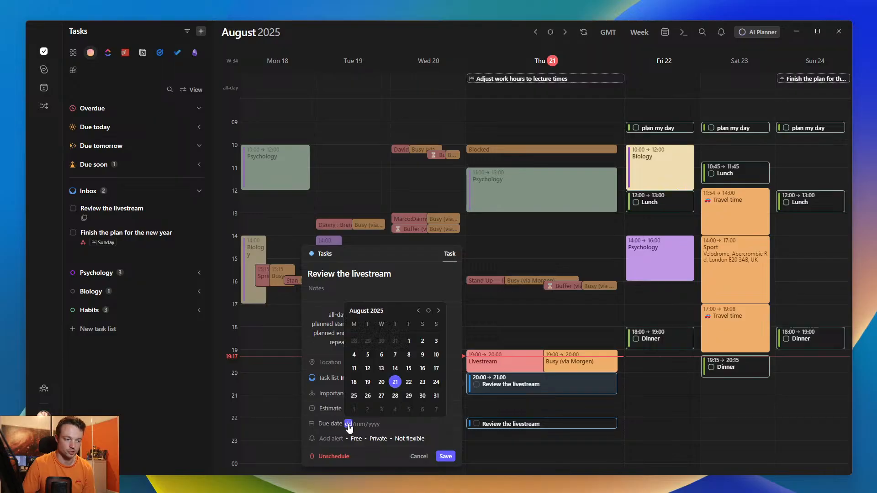
{"action": "left_click", "coordinate": [409, 383]}
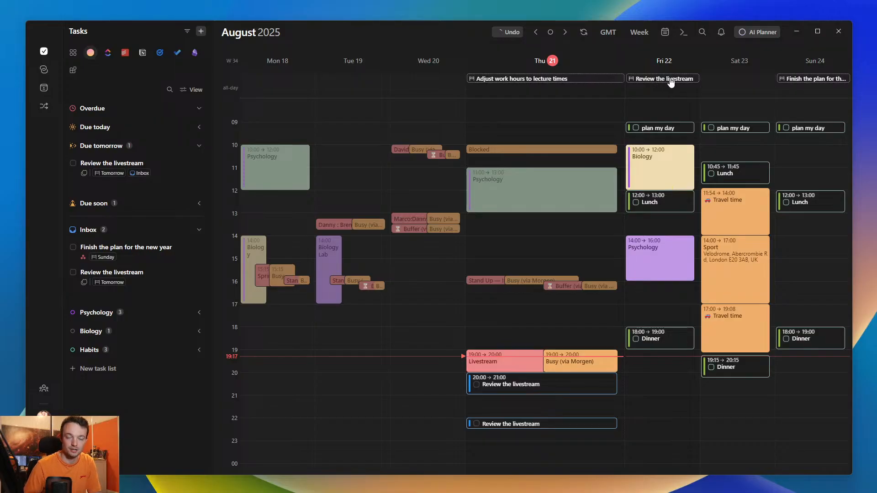
- Turn the Manage due dates on the calendar preference off and back on for Morgen's tasks
{"action": "left_click", "coordinate": [193, 91]}
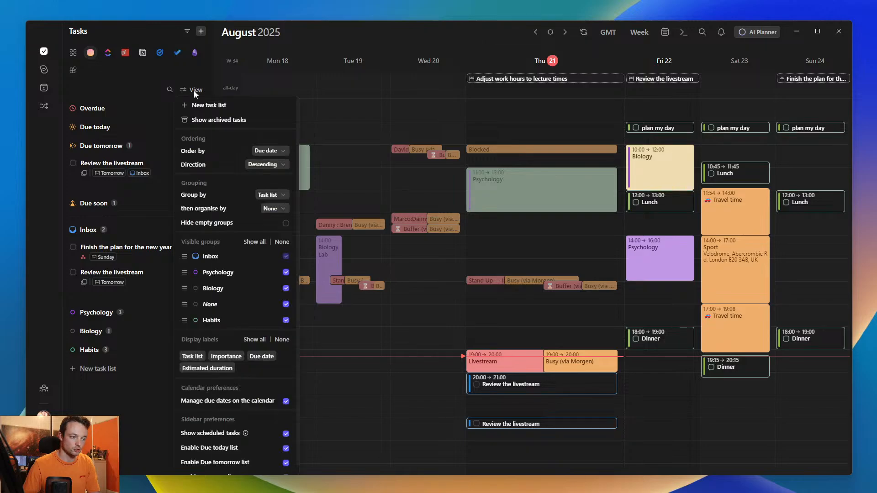
{"action": "left_click", "coordinate": [285, 402]}
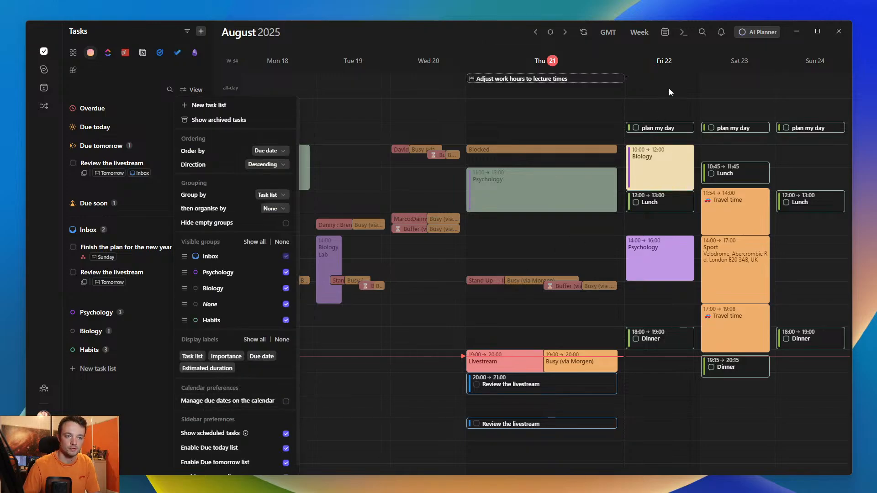
{"action": "left_click", "coordinate": [279, 401]}
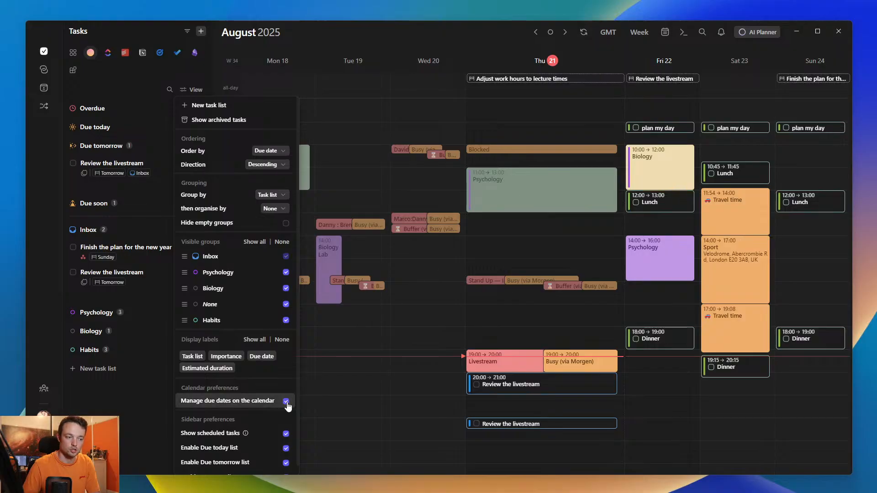
{"action": "left_click", "coordinate": [134, 133]}
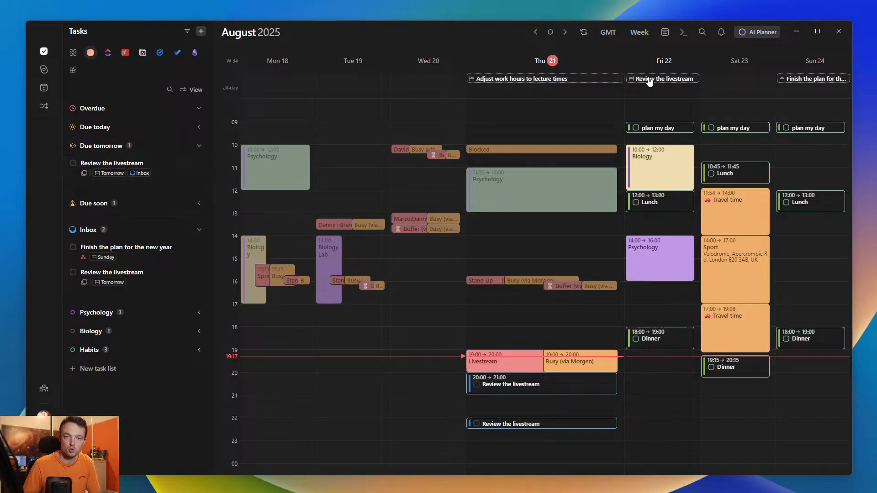
- Move the due date of Review the livestream to Saturday 23 August 2025 and check it under Due soon and in both scheduled sessions
{"action": "left_click_drag", "start_coordinate": [653, 81], "coordinate": [734, 81]}
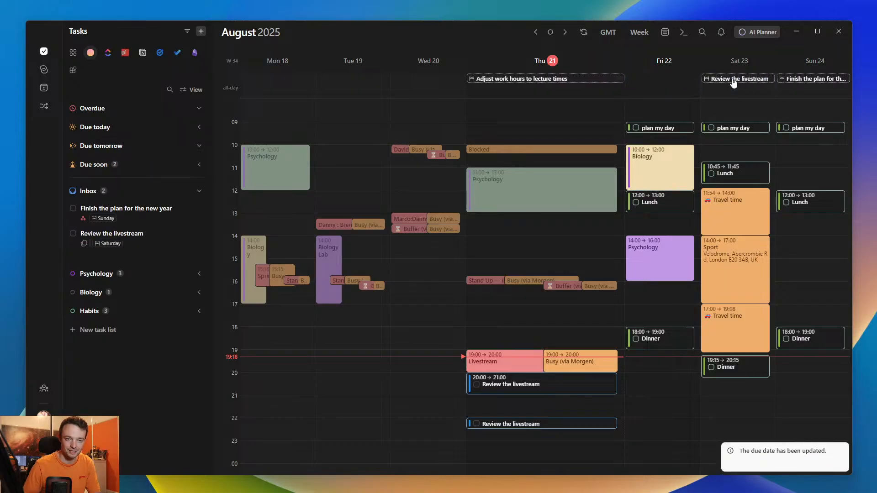
{"action": "left_click", "coordinate": [91, 168]}
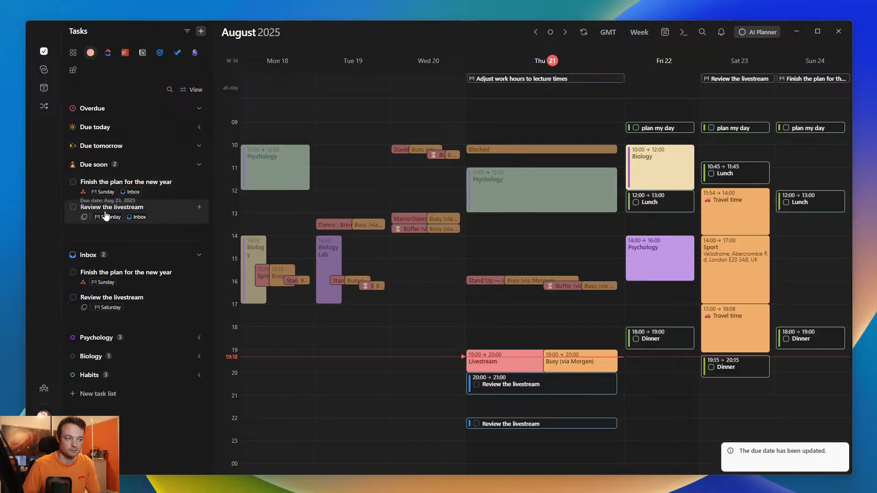
{"action": "left_click", "coordinate": [526, 393]}
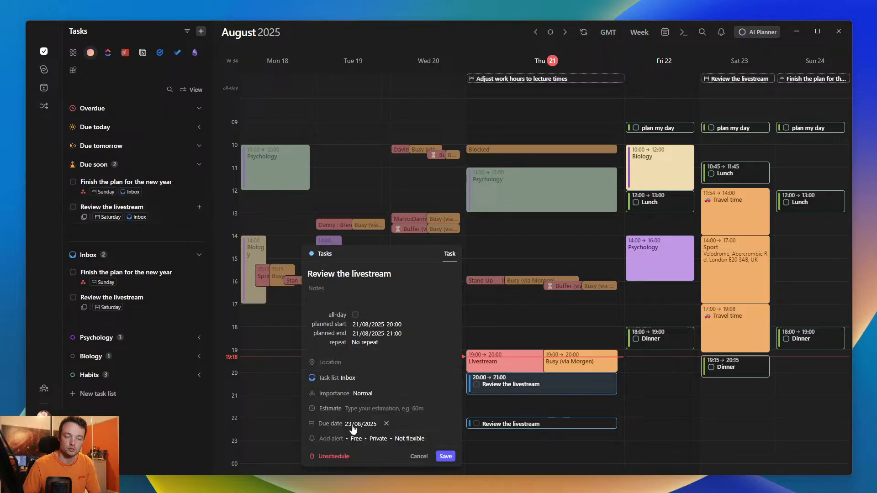
{"action": "left_click", "coordinate": [541, 426]}
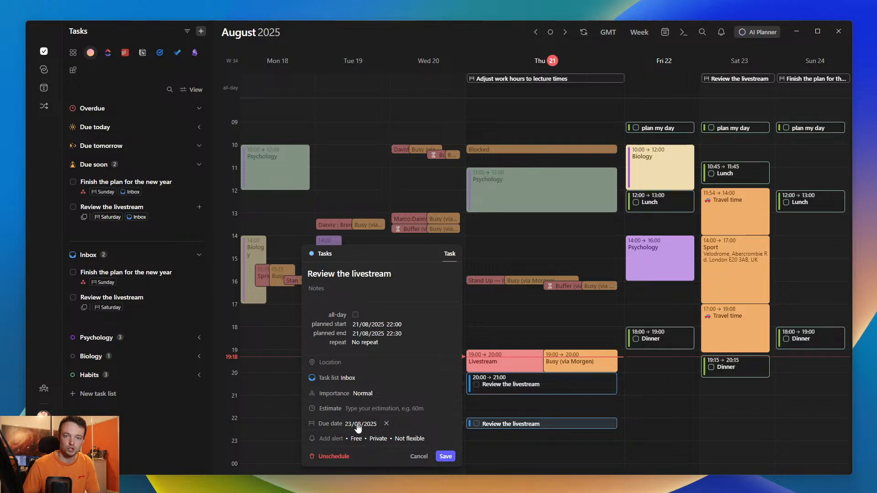
{"action": "left_click", "coordinate": [494, 410]}
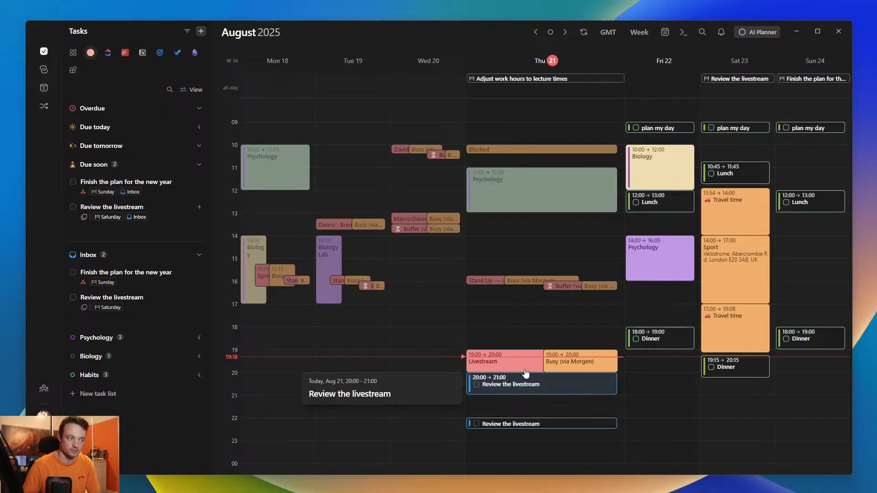
- Schedule the ClickUp task Module 202 on Thursday 21 from 21:30 to 22:00, and remove that block again
{"action": "left_click", "coordinate": [108, 53]}
{"action": "left_click", "coordinate": [108, 191]}
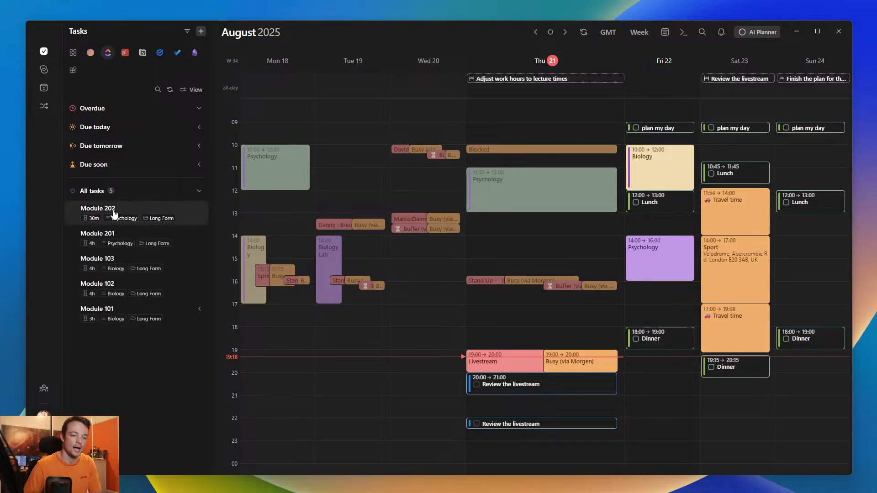
{"action": "left_click_drag", "start_coordinate": [115, 211], "coordinate": [576, 407]}
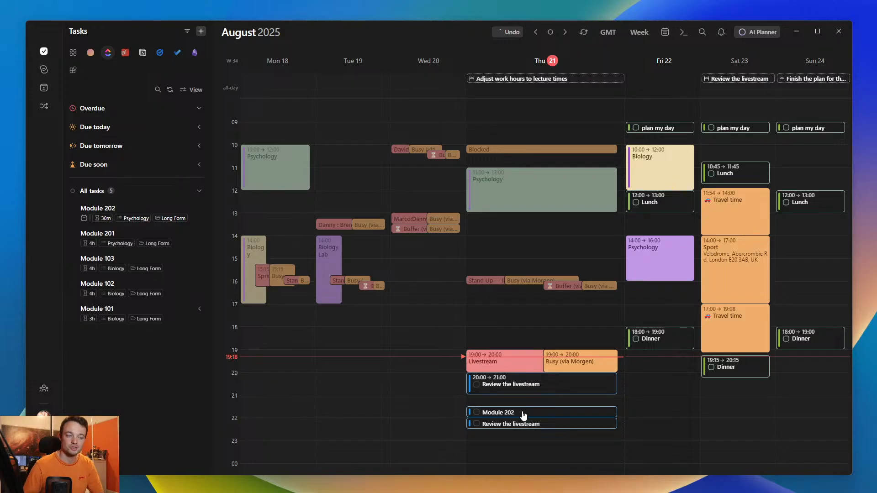
{"action": "mouse_move", "coordinate": [524, 415]}
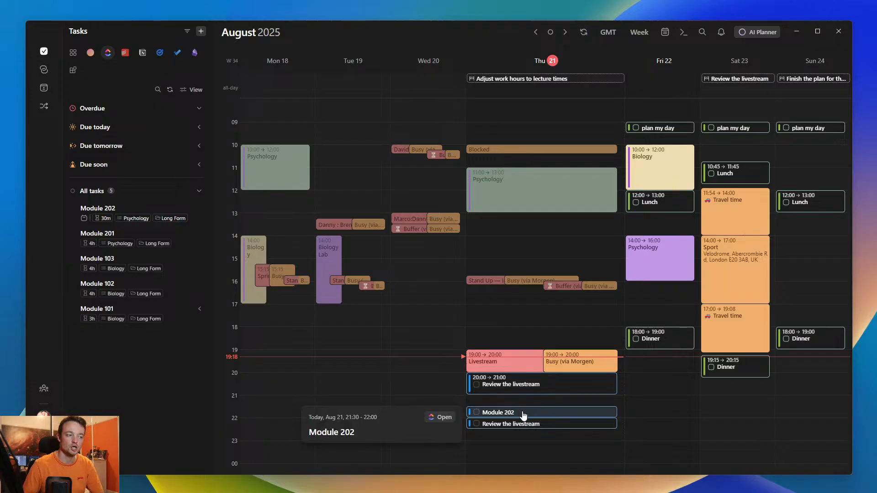
{"action": "key", "text": "Delete"}
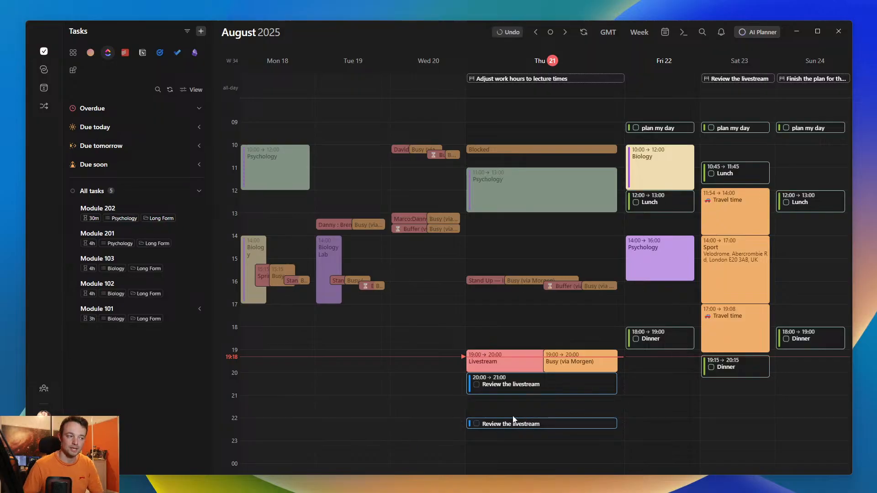
- Open the Buy spare pens task from the Todoist Inbox list in Todoist itself and dismiss the link update dialog
{"action": "left_click", "coordinate": [125, 52]}
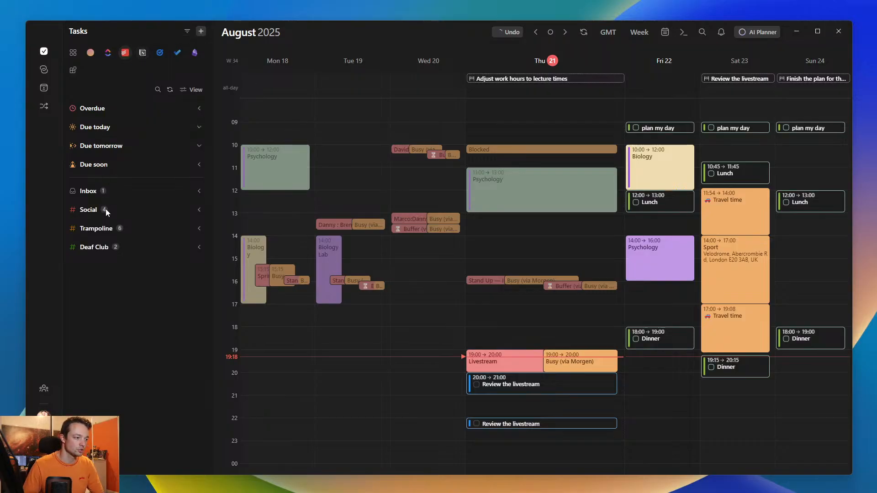
{"action": "left_click", "coordinate": [88, 195]}
{"action": "mouse_move", "coordinate": [114, 212]}
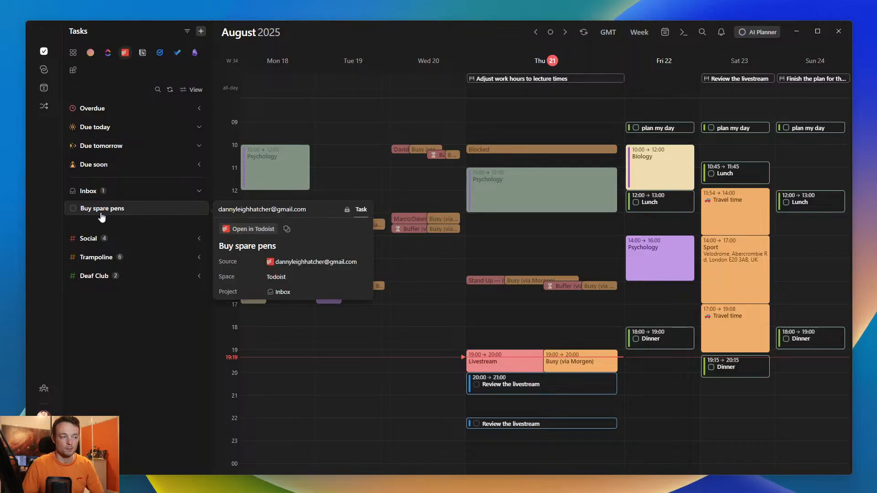
{"action": "left_click", "coordinate": [250, 229]}
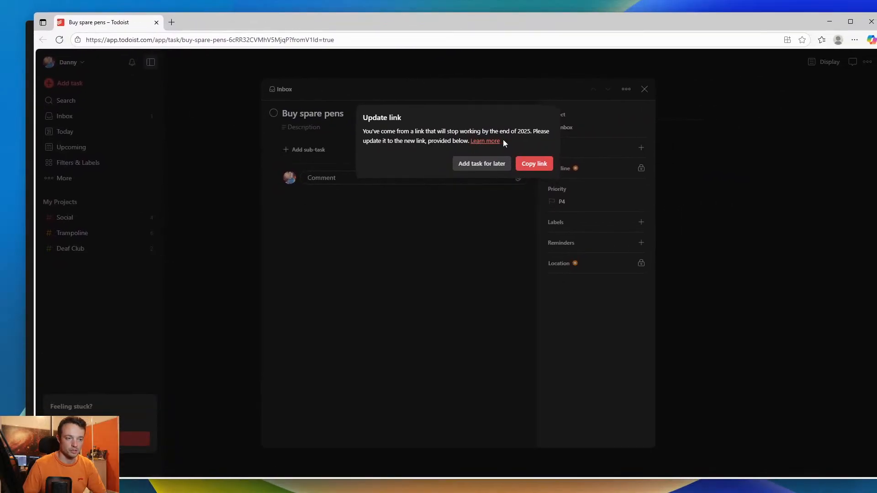
{"action": "left_click", "coordinate": [482, 163]}
{"action": "left_click", "coordinate": [436, 245]}
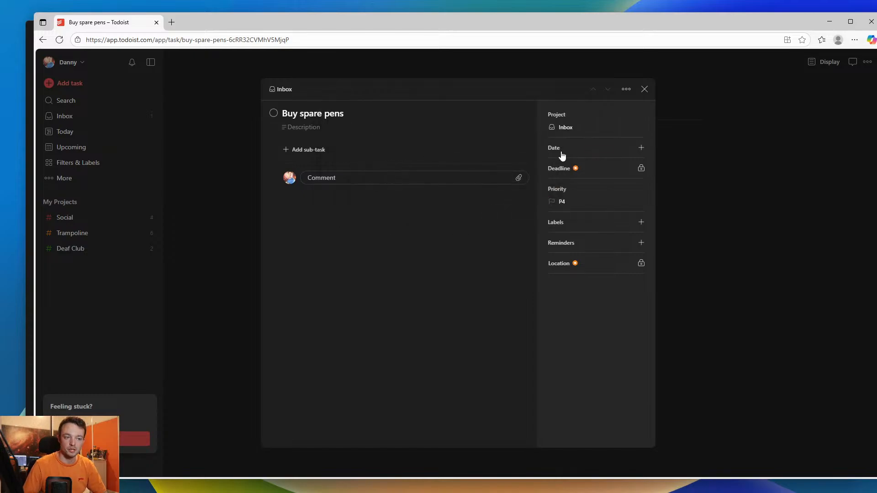
- Set the date of the Buy spare pens task to Today in Todoist and close the task
{"action": "left_click", "coordinate": [632, 145]}
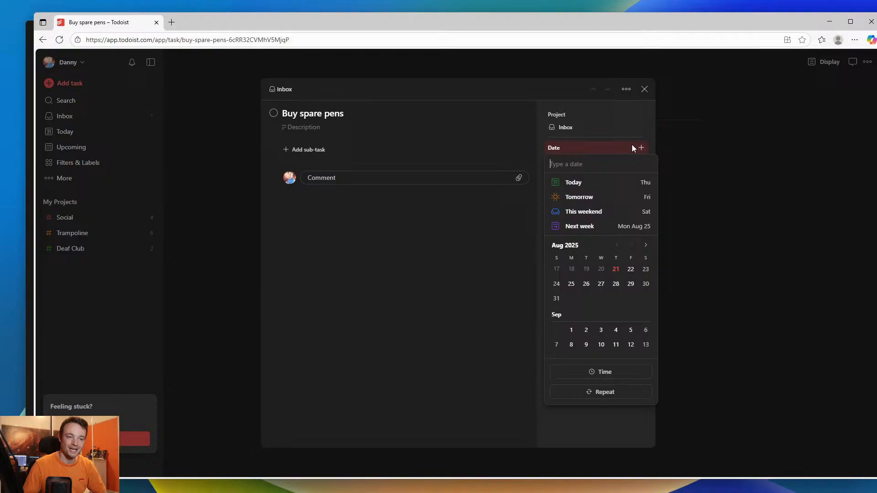
{"action": "left_click", "coordinate": [574, 183]}
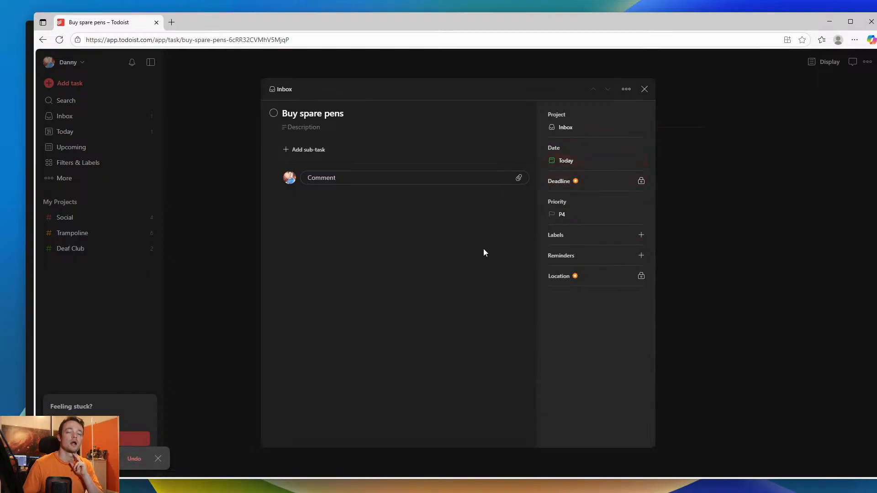
{"action": "left_click", "coordinate": [711, 234]}
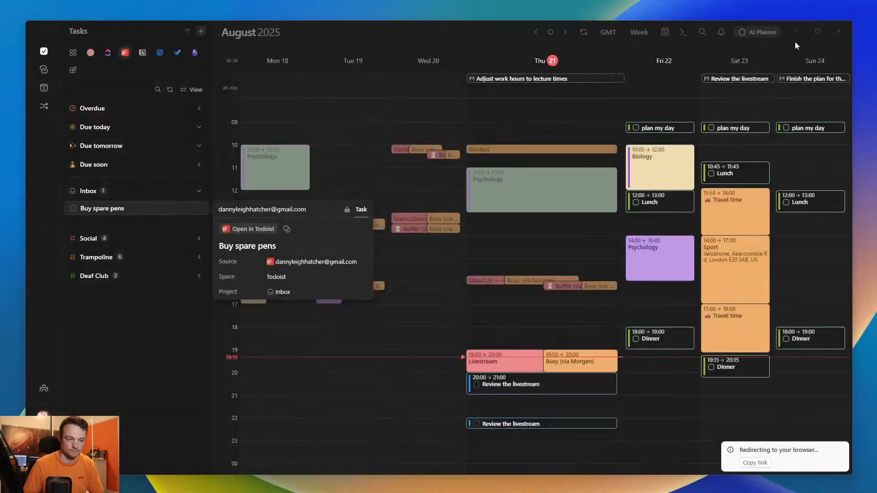
- Close the Todoist browser window, return to Morgen and refresh the Todoist tasks
{"action": "left_click", "coordinate": [871, 21]}
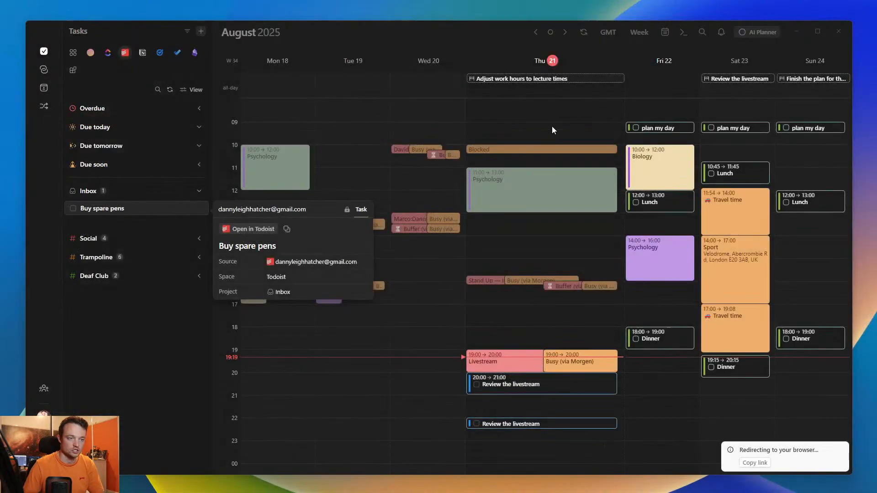
{"action": "left_click", "coordinate": [130, 325]}
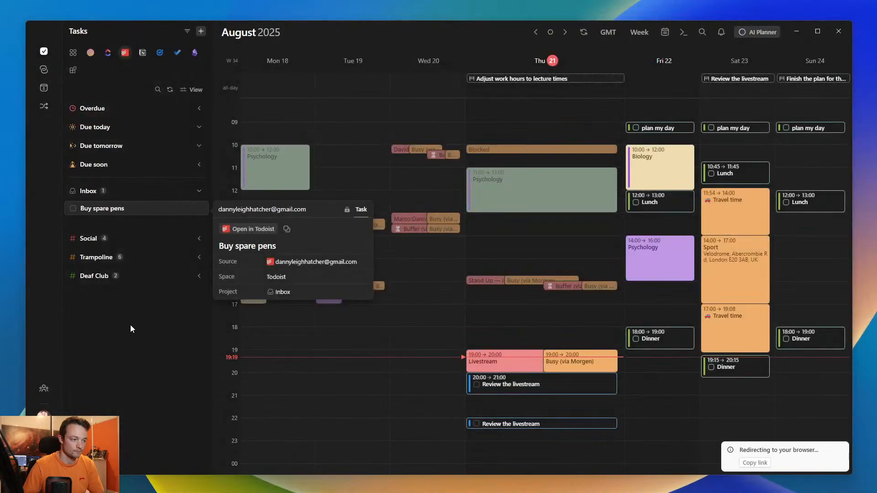
{"action": "left_click", "coordinate": [170, 90]}
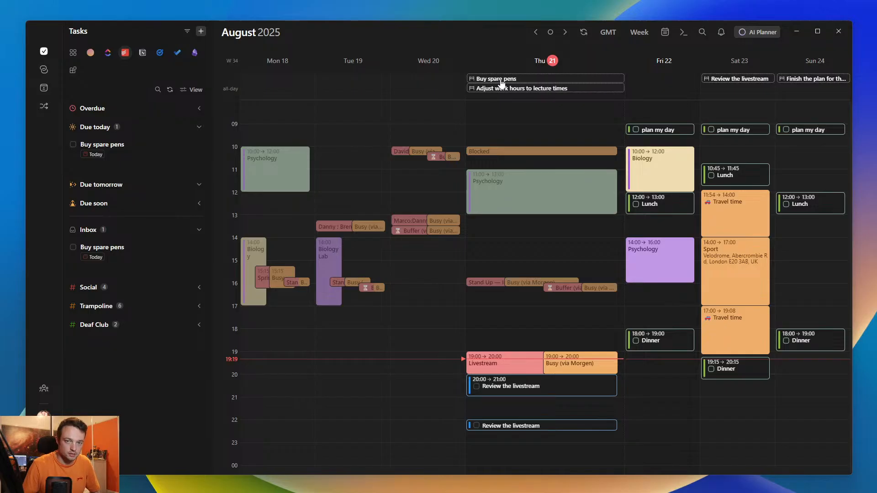
- Turn the Manage due dates on the calendar preference off and back on for the Todoist tasks
{"action": "left_click", "coordinate": [186, 91]}
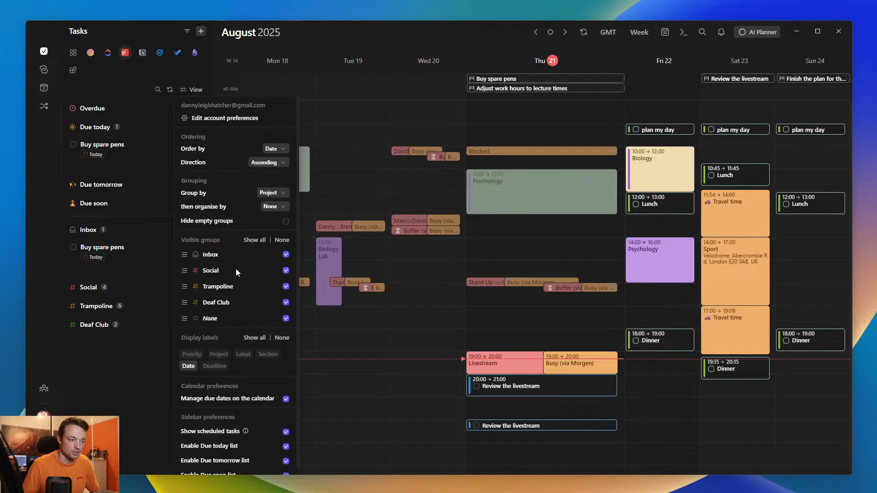
{"action": "left_click", "coordinate": [286, 399]}
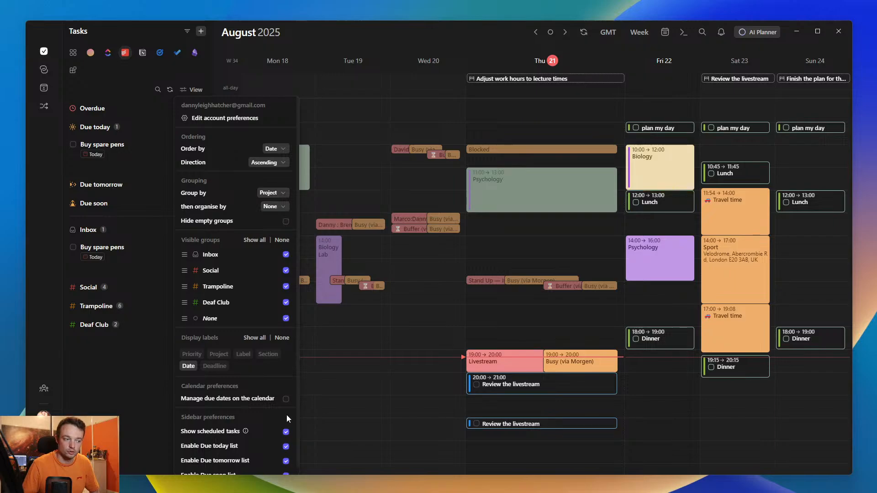
{"action": "left_click", "coordinate": [286, 399]}
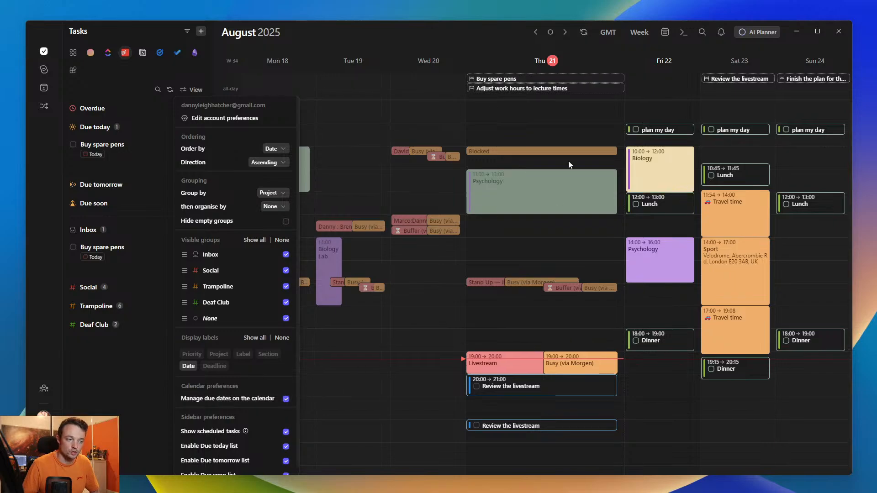
{"action": "left_click", "coordinate": [135, 380]}
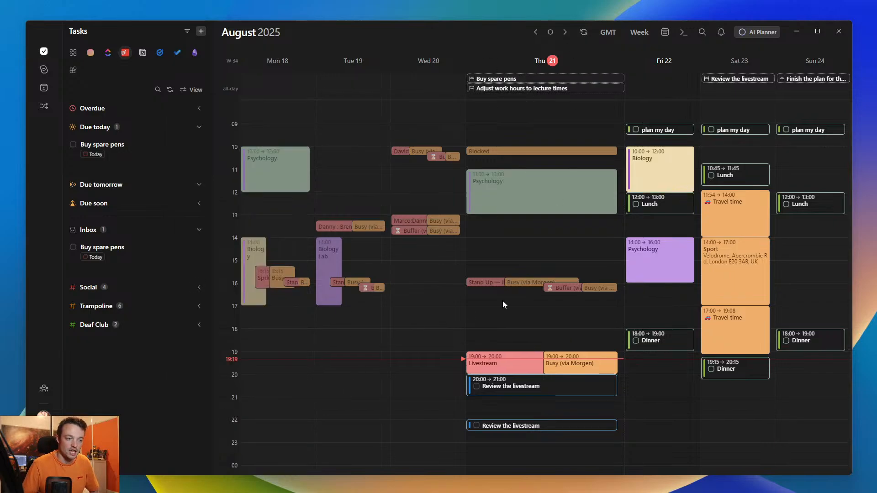
- Check the Buy spare pens due date entry and schedule the task on Thursday 21 between the two Review the livestream sessions
{"action": "left_click", "coordinate": [515, 79]}
{"action": "left_click", "coordinate": [359, 135]}
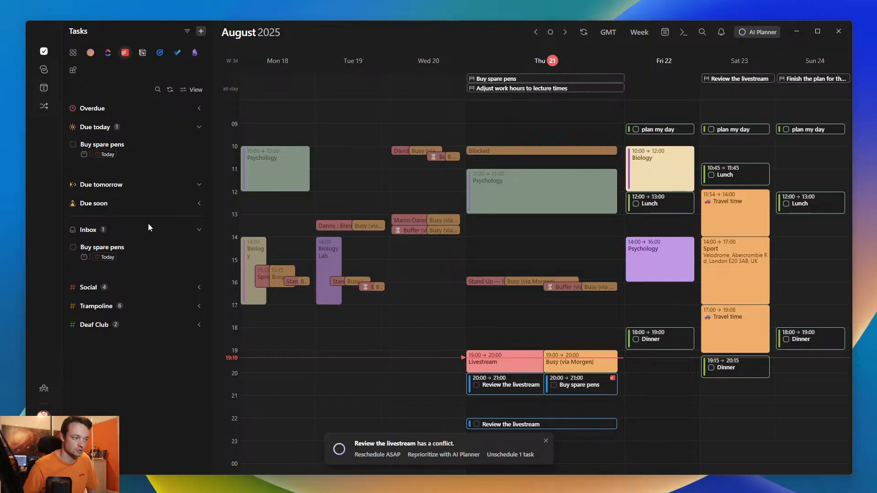
{"action": "left_click_drag", "start_coordinate": [105, 249], "coordinate": [525, 407]}
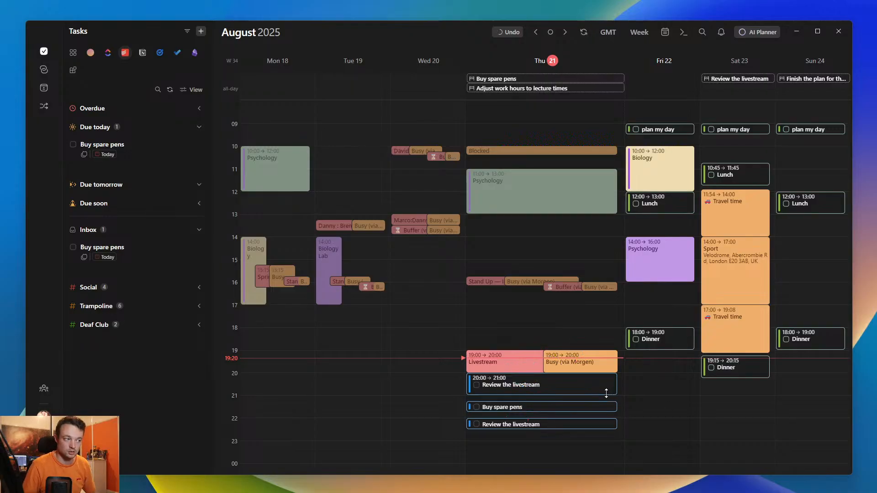
- Mark the scheduled Buy spare pens block on Thursday as done, and undo it
{"action": "left_click", "coordinate": [476, 406]}
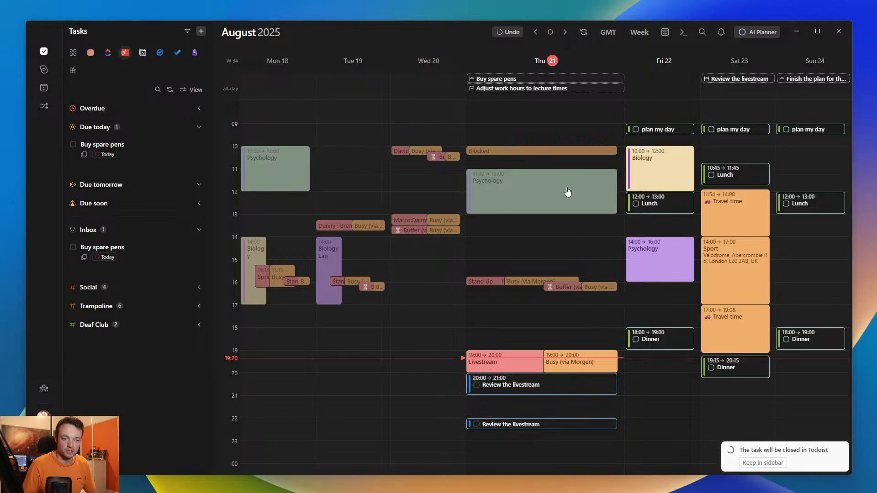
{"action": "left_click", "coordinate": [508, 32]}
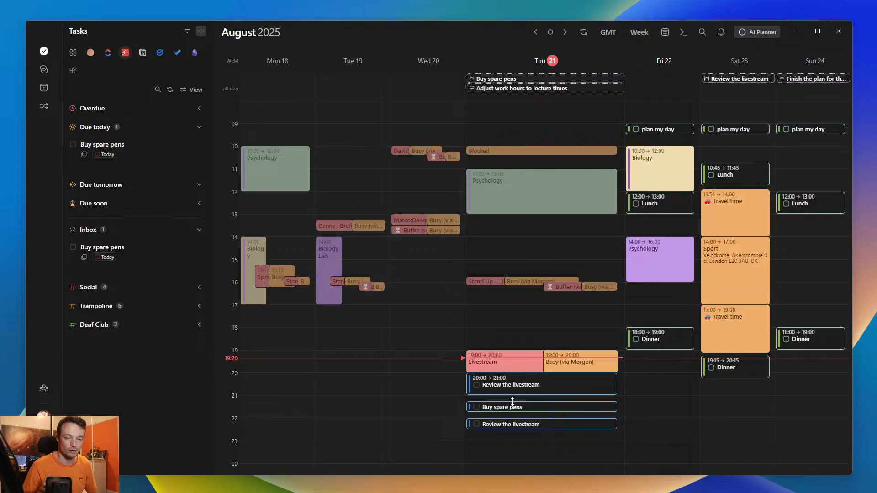
- Mark the Buy spare pens block and its task under Due today as done, and check the Inbox in Todoist
{"action": "left_click", "coordinate": [476, 407]}
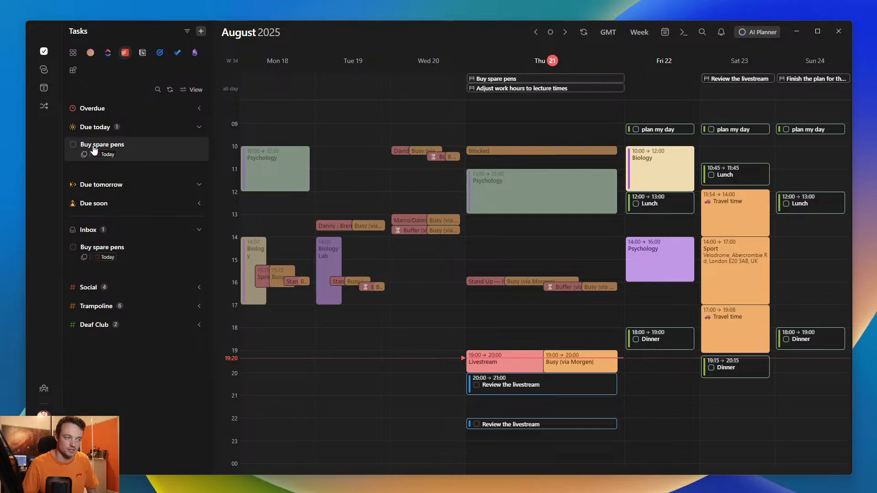
{"action": "left_click", "coordinate": [73, 145]}
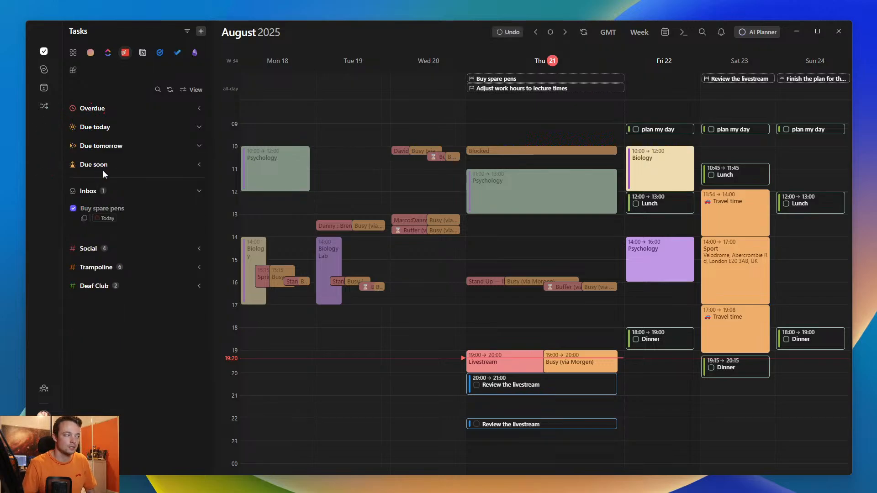
{"action": "left_click_drag", "start_coordinate": [0, 62], "coordinate": [614, 31]}
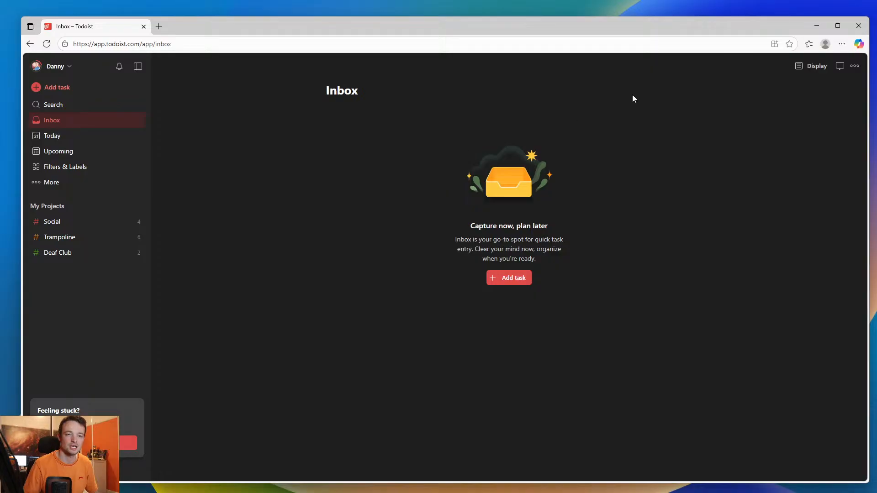
{"action": "left_click", "coordinate": [859, 27]}
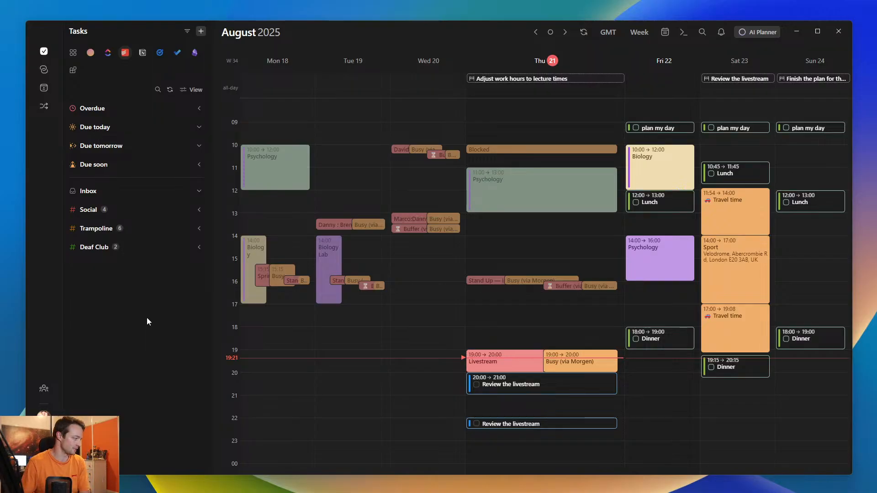
- Show the Morgen tasks, collapse the Inbox list, and check in the view settings that they are grouped by Task list
{"action": "left_click", "coordinate": [91, 53]}
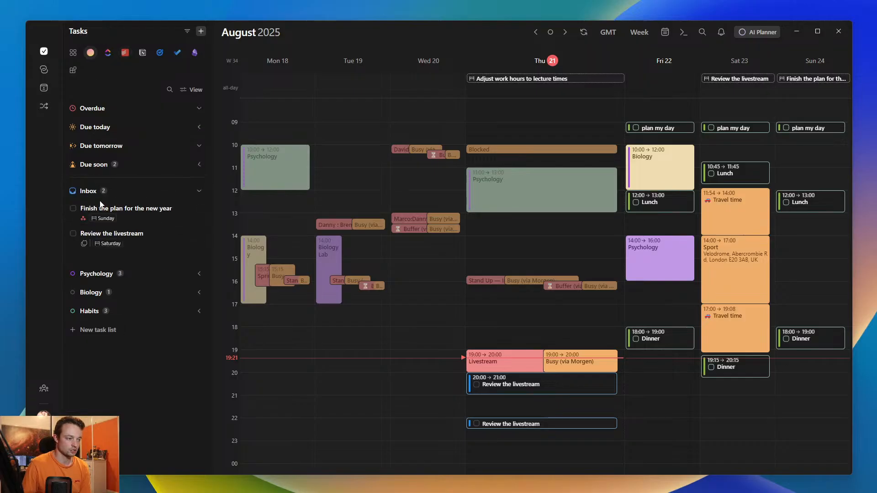
{"action": "left_click", "coordinate": [100, 191]}
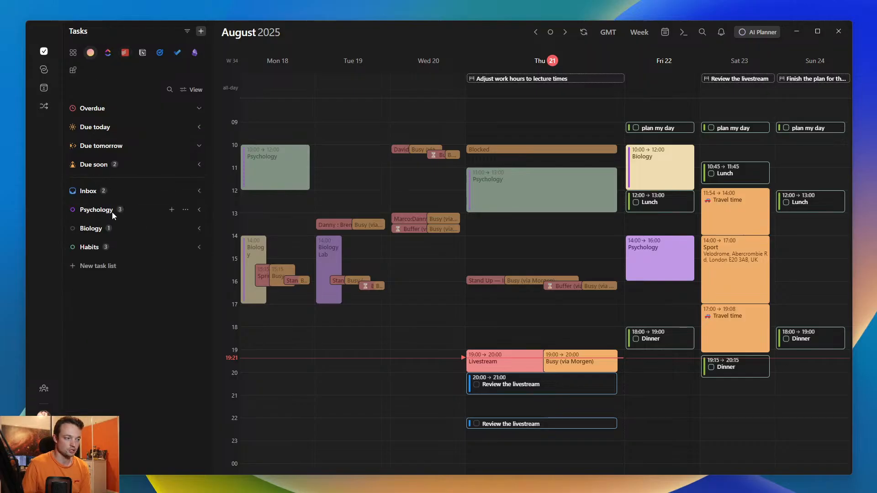
{"action": "left_click", "coordinate": [201, 91]}
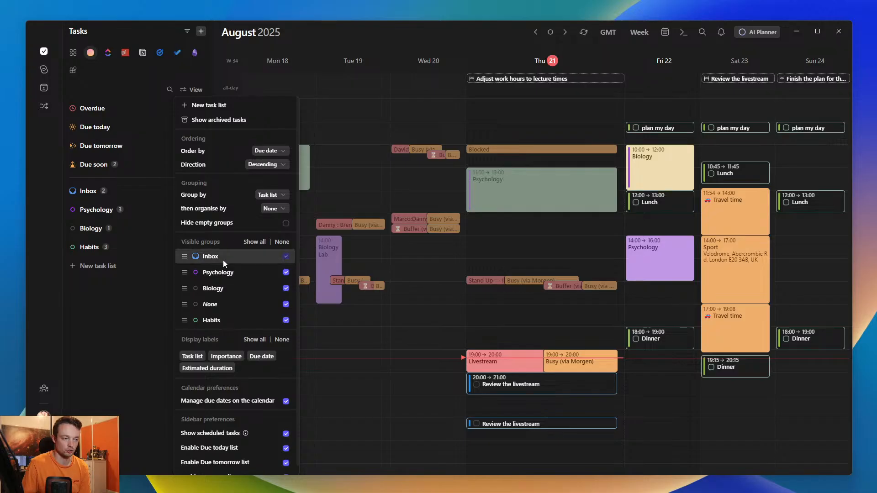
{"action": "left_click", "coordinate": [272, 195]}
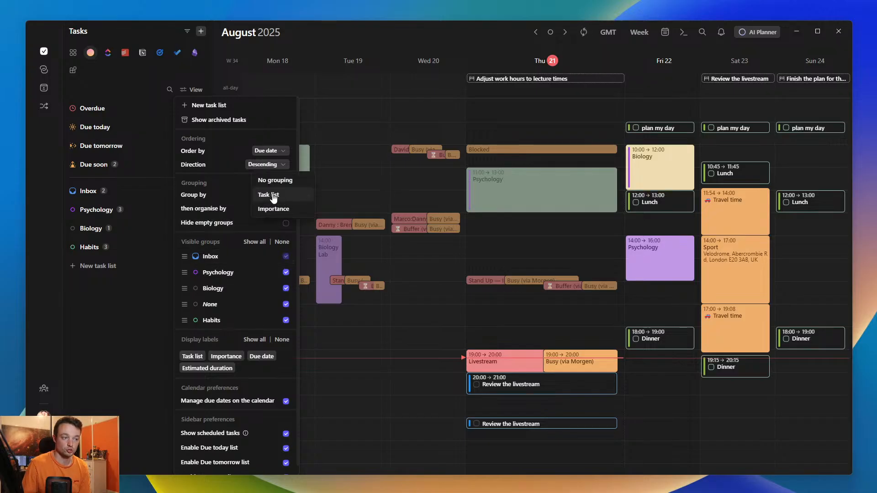
{"action": "left_click", "coordinate": [273, 196]}
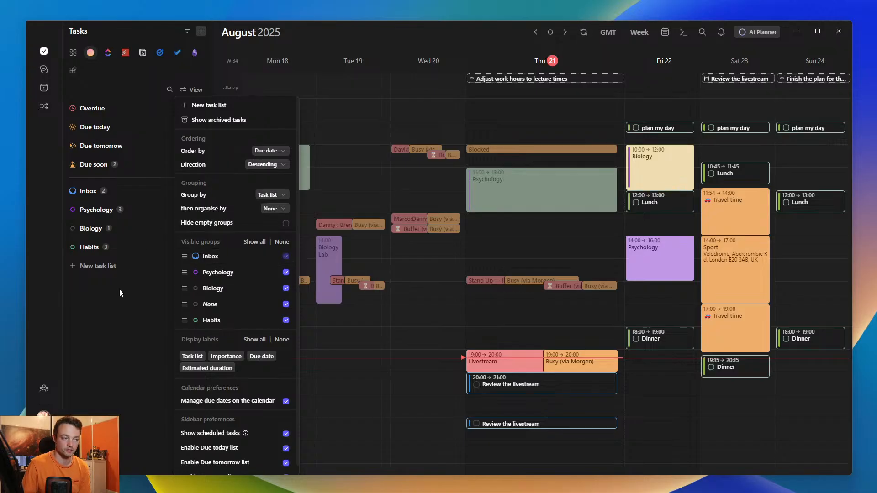
{"action": "left_click", "coordinate": [143, 281]}
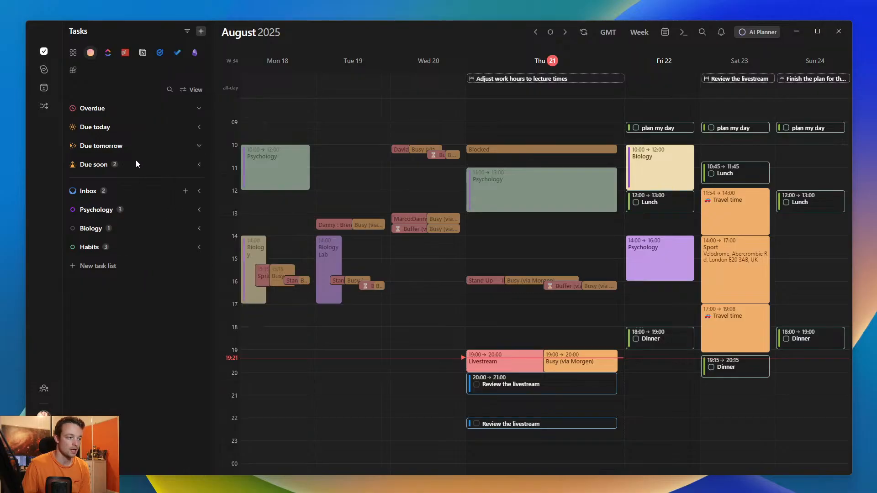
- Switch to the ClickUp tasks and group them by Status
{"action": "left_click", "coordinate": [108, 54]}
{"action": "left_click", "coordinate": [194, 90]}
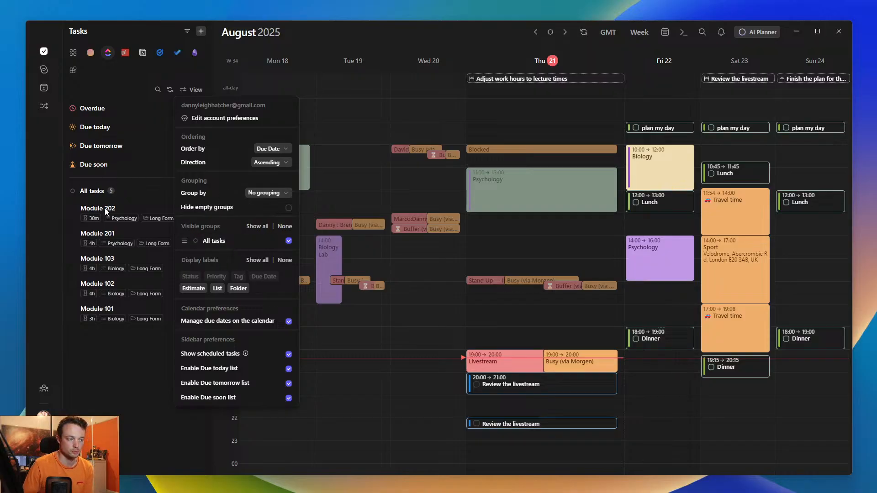
{"action": "left_click", "coordinate": [272, 195]}
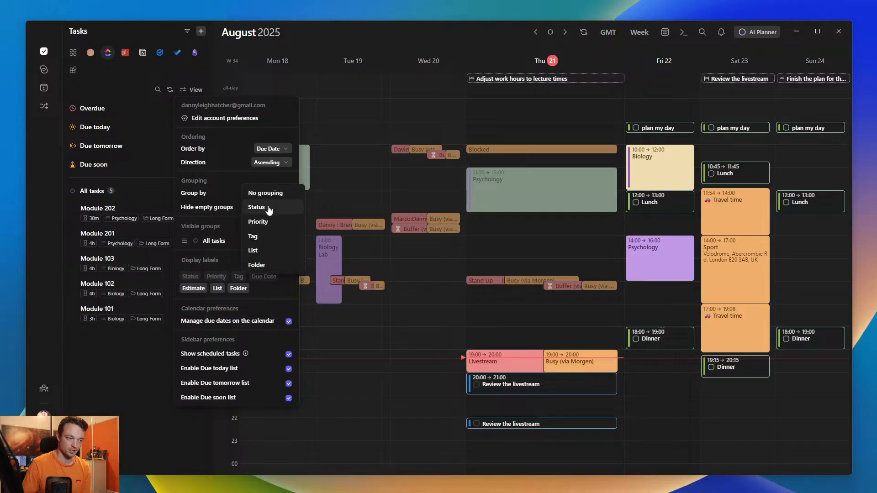
{"action": "left_click", "coordinate": [256, 207]}
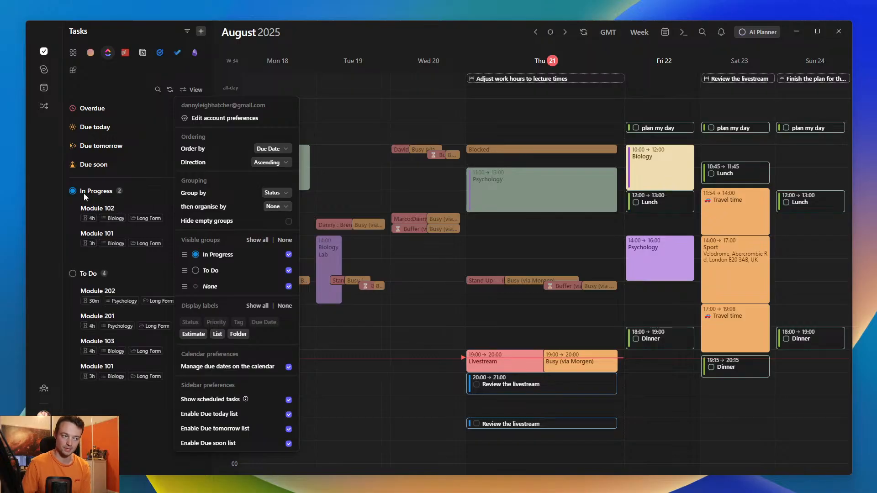
{"action": "left_click", "coordinate": [93, 267]}
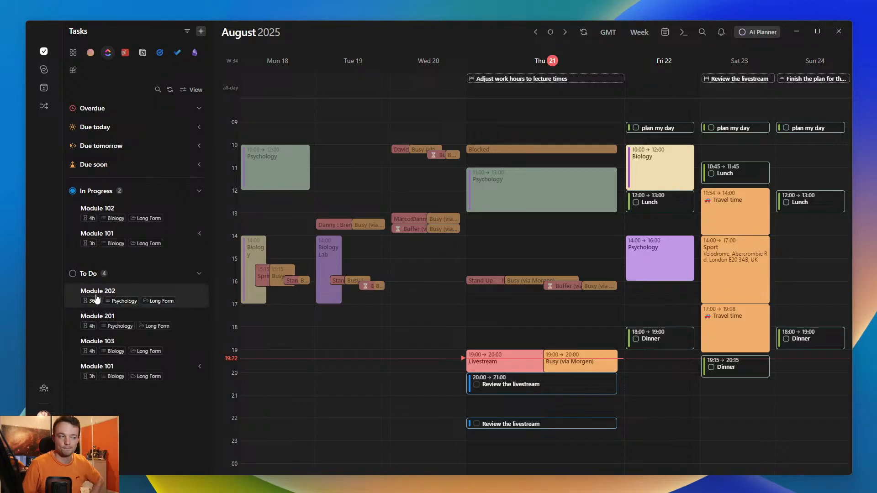
- Hide the To Do group from the ClickUp task list, and check the subtasks of Module 101 under In Progress
{"action": "left_click", "coordinate": [192, 89]}
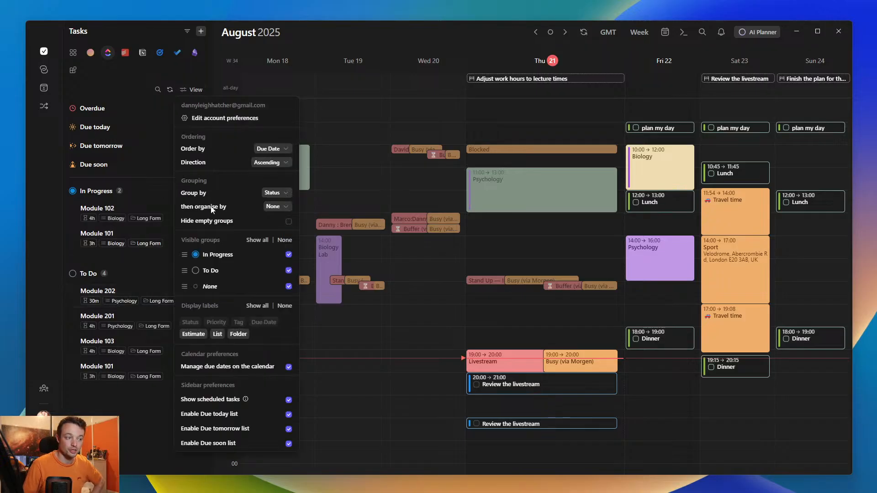
{"action": "left_click", "coordinate": [288, 270]}
{"action": "left_click", "coordinate": [128, 274]}
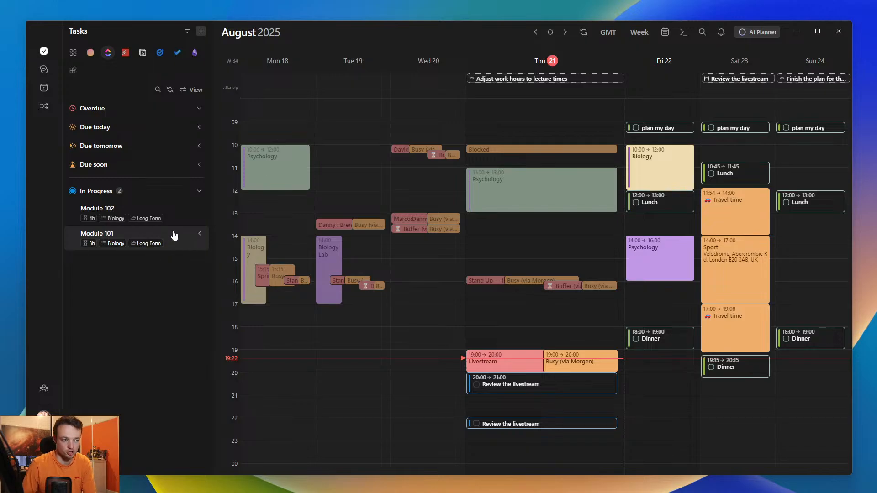
{"action": "left_click", "coordinate": [200, 234]}
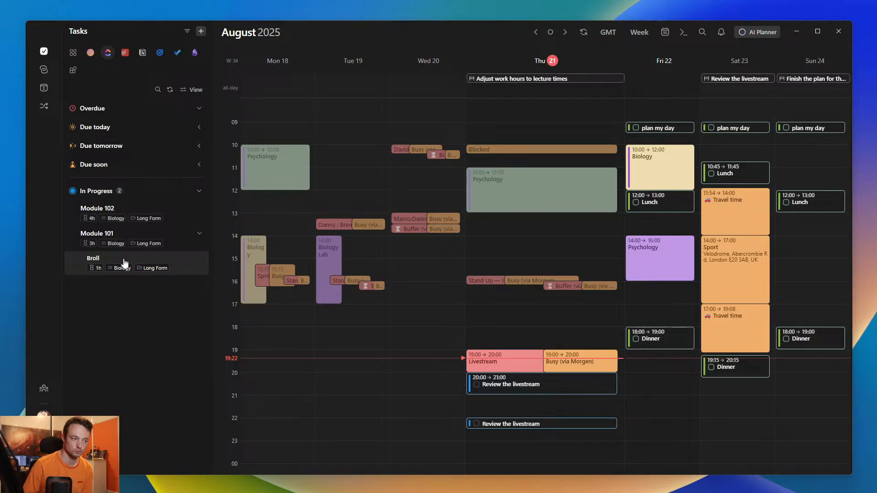
{"action": "left_click", "coordinate": [199, 234]}
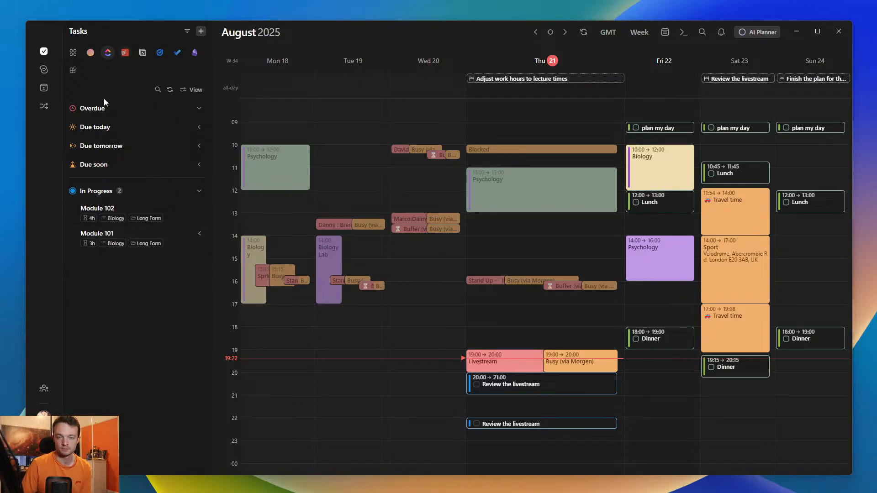
- Group the ClickUp tasks by Priority
{"action": "left_click", "coordinate": [194, 90]}
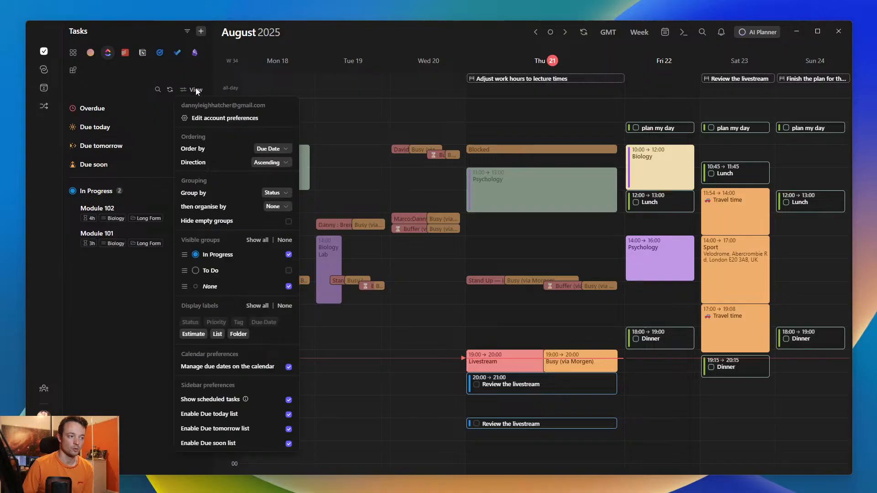
{"action": "left_click", "coordinate": [279, 192]}
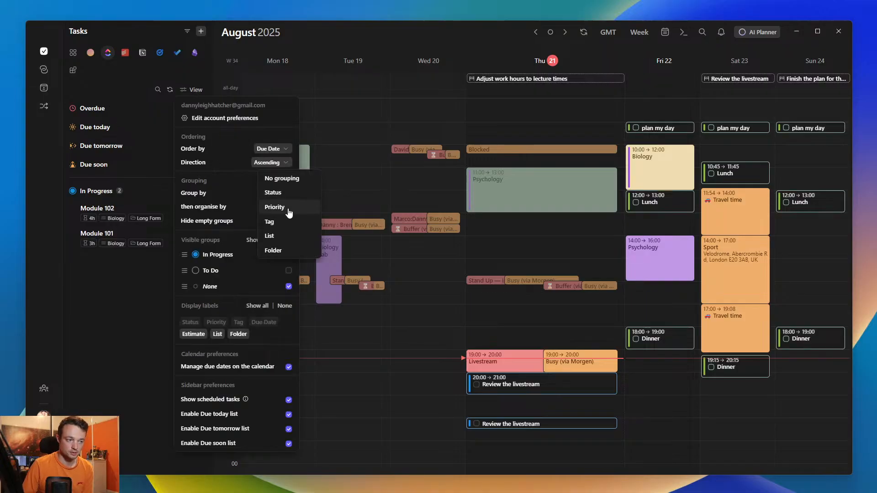
{"action": "left_click", "coordinate": [275, 207]}
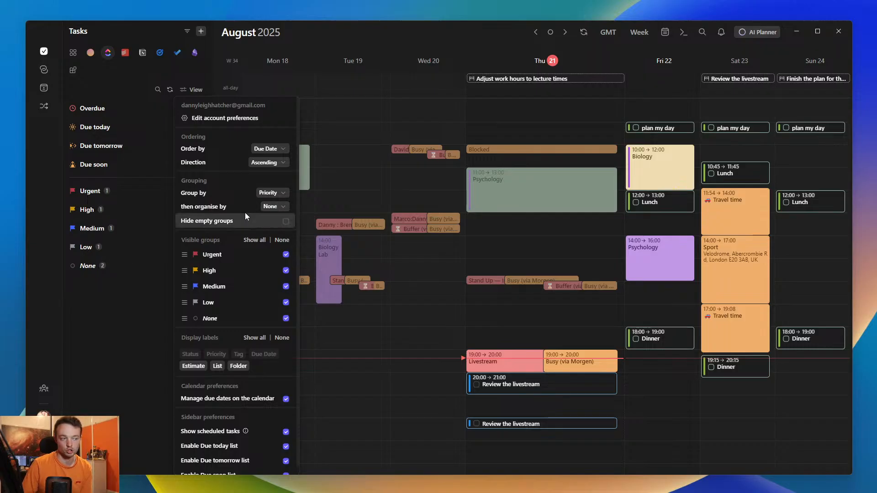
- Group the ClickUp tasks by List and expand the Biology and Psychology groups
{"action": "left_click", "coordinate": [274, 193]}
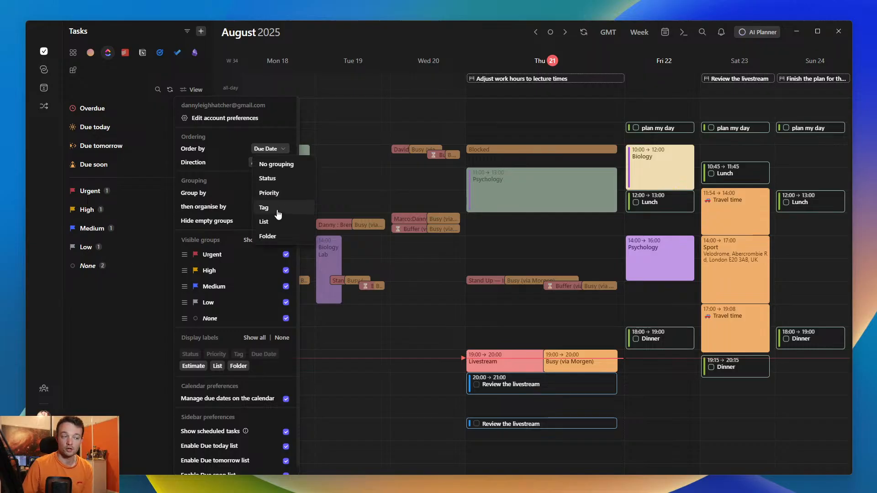
{"action": "left_click", "coordinate": [269, 221]}
{"action": "left_click", "coordinate": [112, 221]}
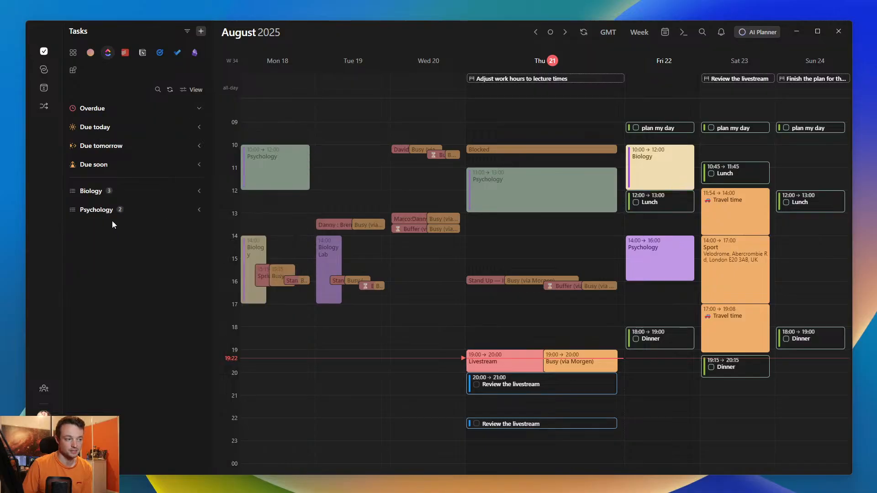
{"action": "left_click", "coordinate": [89, 191]}
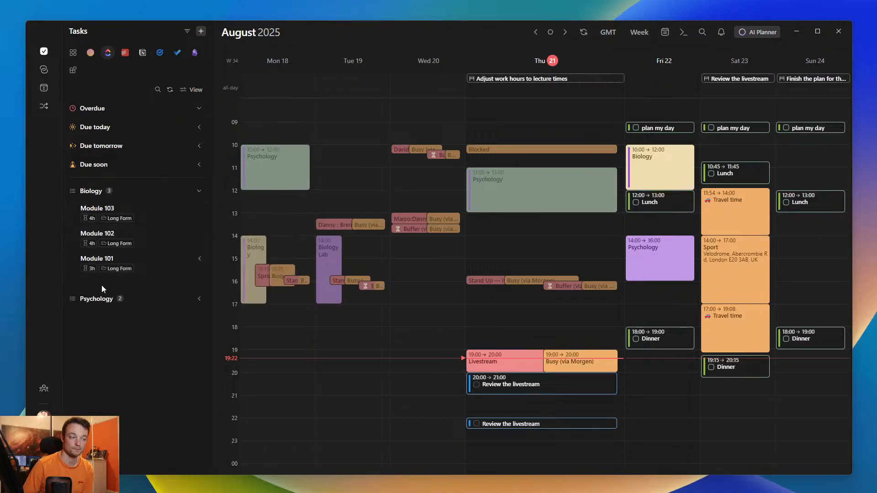
{"action": "left_click", "coordinate": [97, 299]}
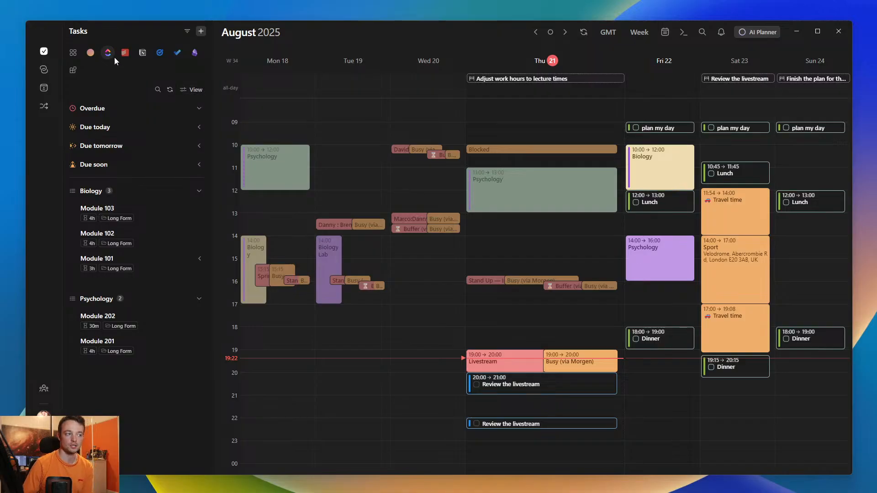
- Organise the tasks within each ClickUp list by Status, and collapse and re-expand the Biology group
{"action": "left_click", "coordinate": [186, 87]}
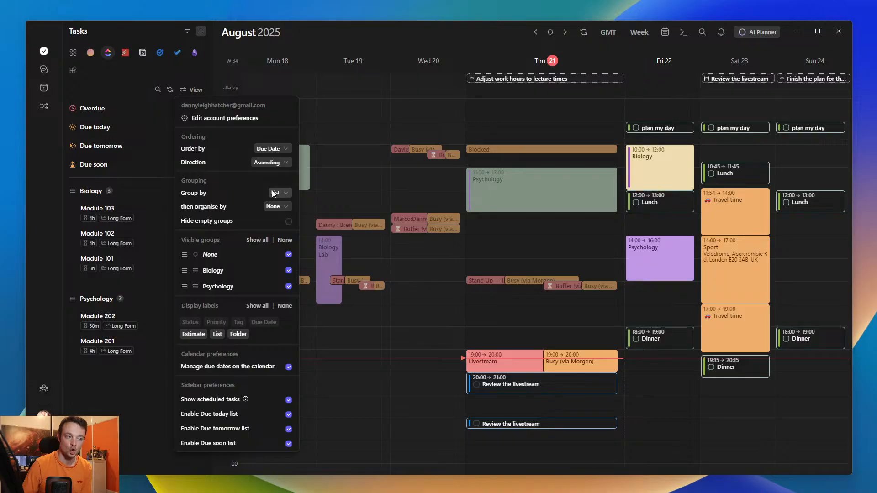
{"action": "left_click", "coordinate": [276, 207]}
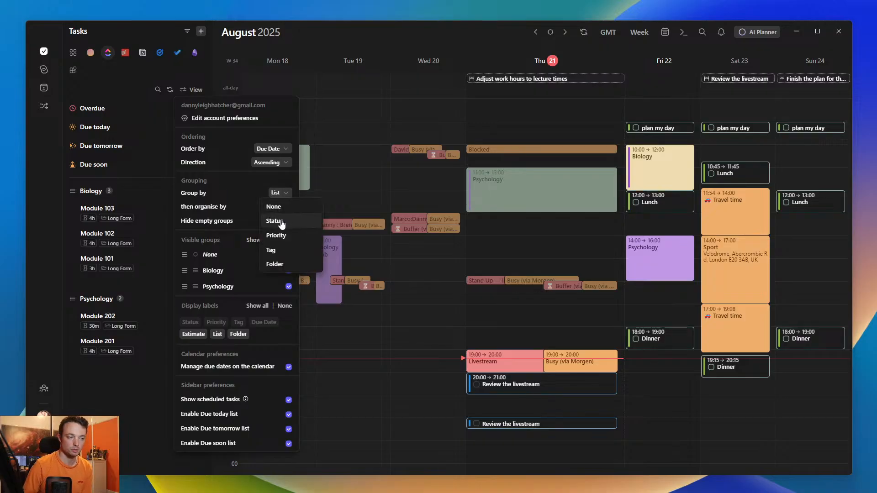
{"action": "left_click", "coordinate": [281, 222]}
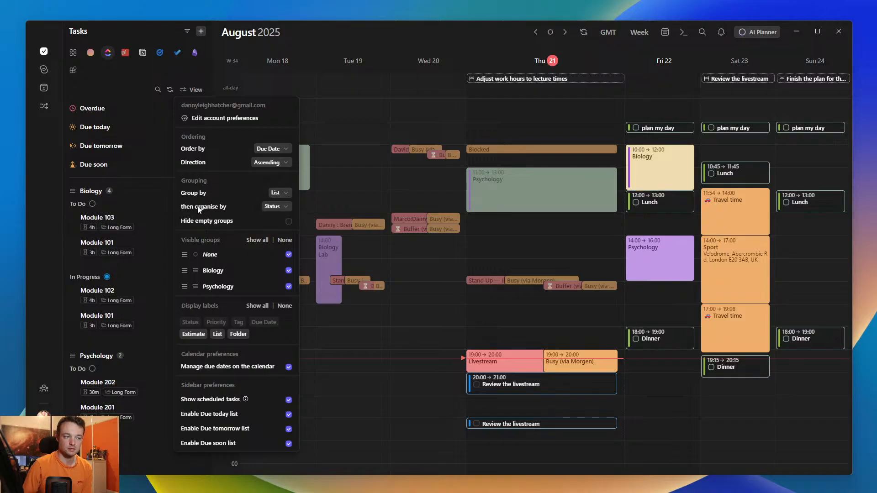
{"action": "left_click", "coordinate": [141, 195]}
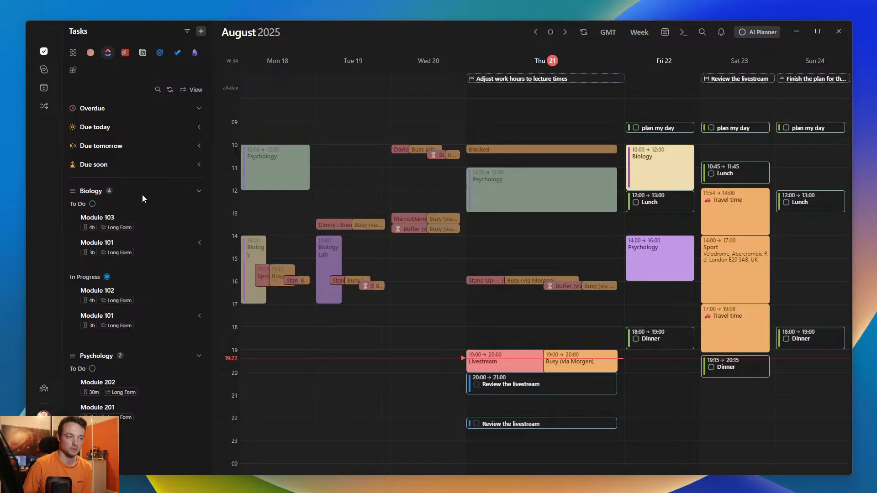
{"action": "left_click", "coordinate": [88, 193]}
{"action": "left_click", "coordinate": [86, 193]}
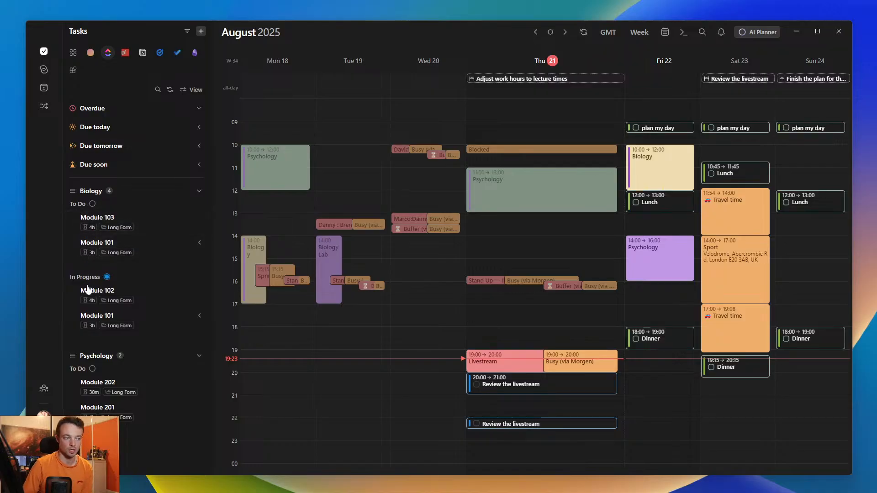
- Order the ClickUp tasks by Status in Descending direction
{"action": "left_click", "coordinate": [194, 90]}
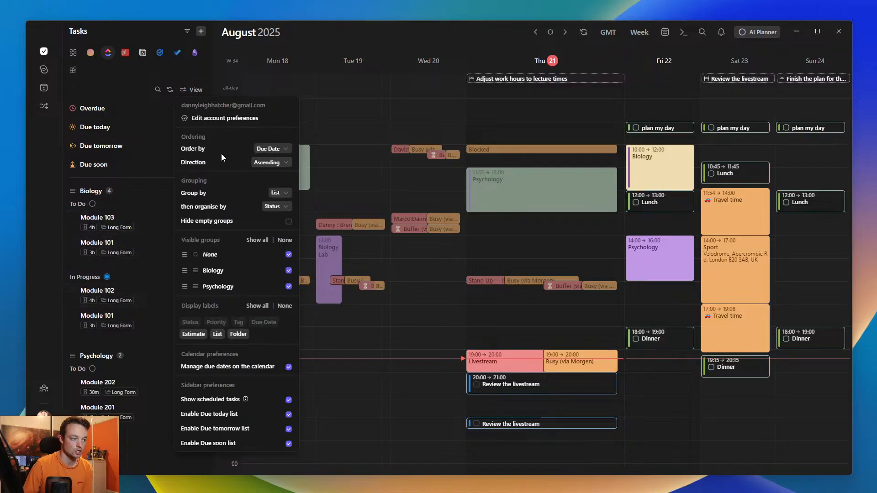
{"action": "left_click", "coordinate": [273, 149]}
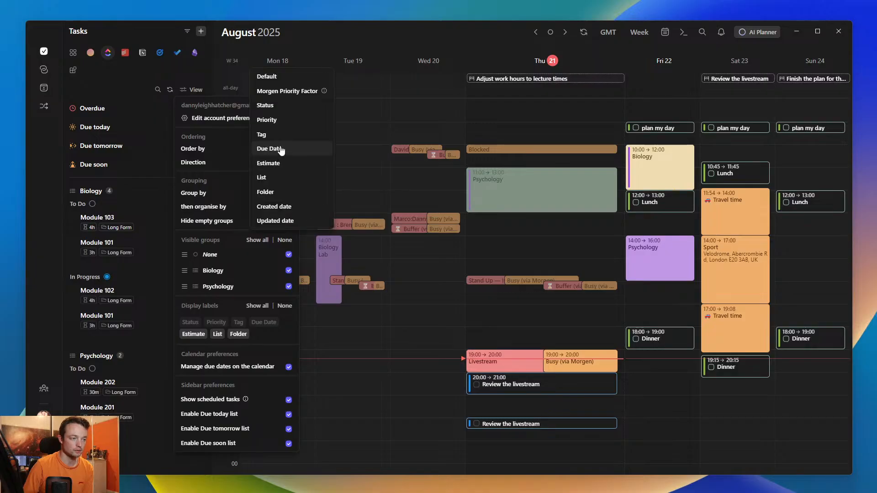
{"action": "left_click", "coordinate": [273, 106]}
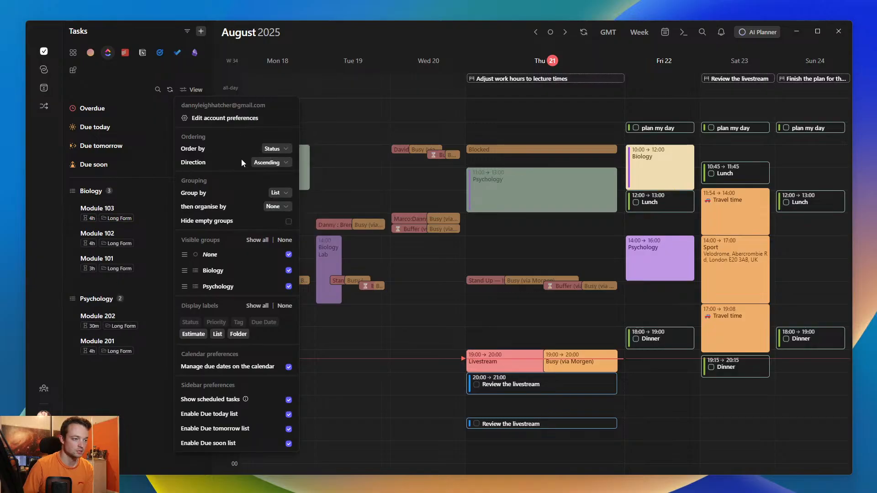
{"action": "left_click", "coordinate": [273, 148]}
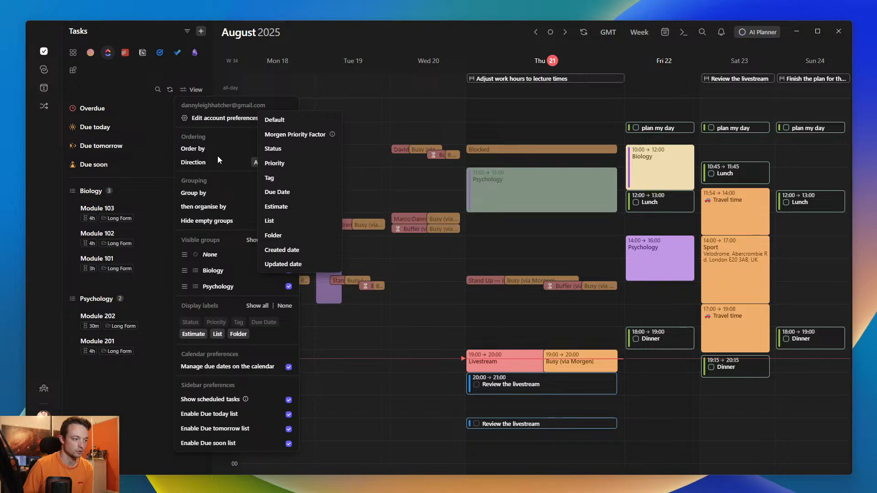
{"action": "left_click", "coordinate": [220, 162]}
{"action": "left_click", "coordinate": [269, 162]}
{"action": "left_click", "coordinate": [269, 174]}
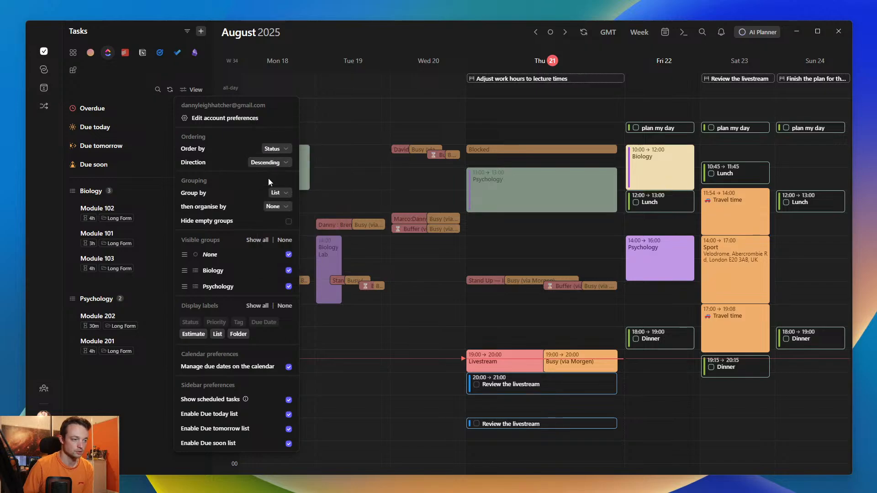
- Order the ClickUp tasks by Morgen Priority Factor and sub-organise the list groups by Status
{"action": "left_click", "coordinate": [279, 149]}
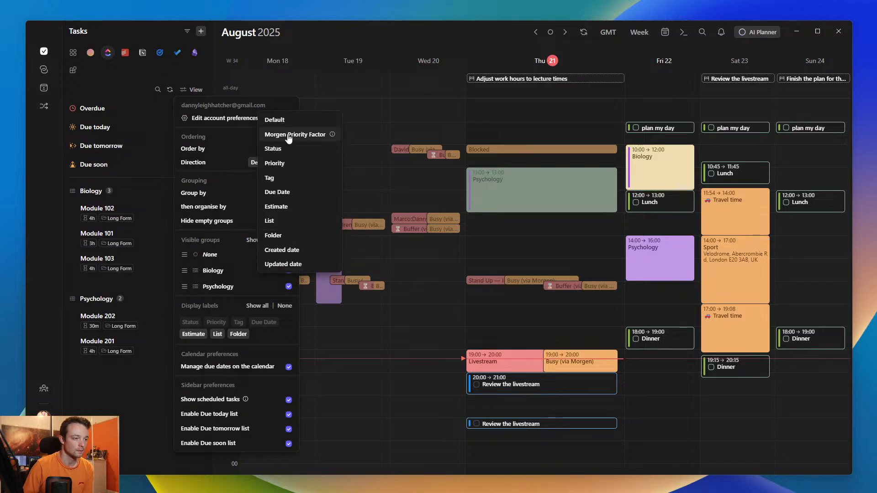
{"action": "left_click", "coordinate": [288, 136]}
{"action": "left_click", "coordinate": [284, 208]}
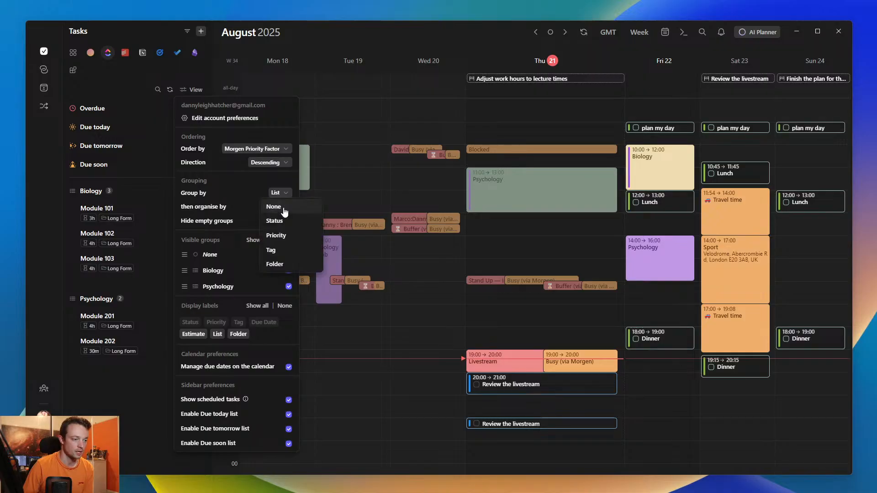
{"action": "left_click", "coordinate": [279, 221]}
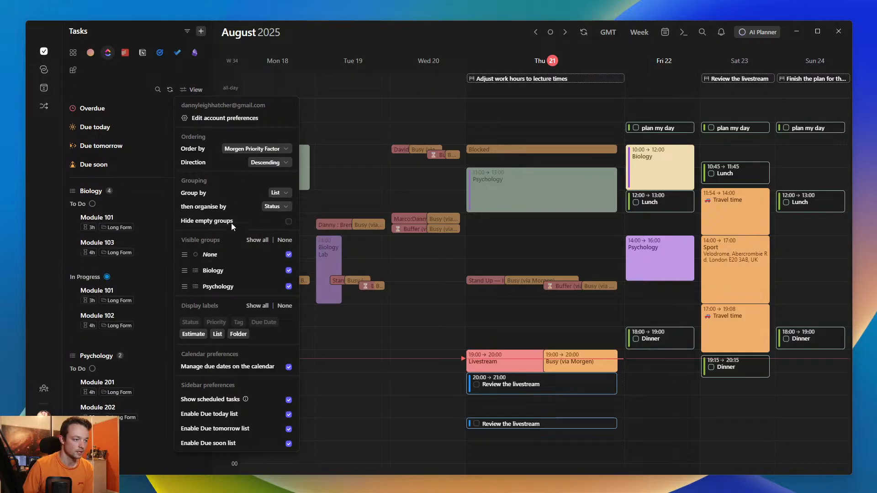
{"action": "left_click", "coordinate": [102, 268]}
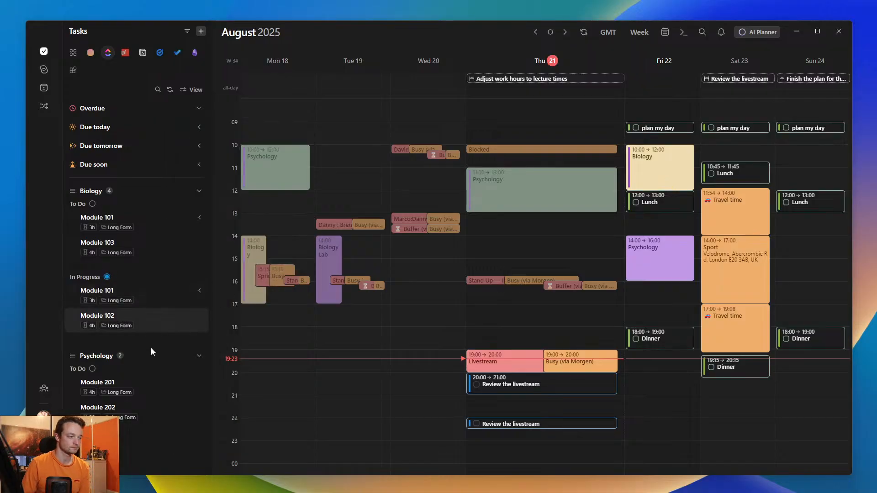
- Set the ordering direction of the ClickUp tasks to Ascending, keeping the order by Morgen Priority Factor
{"action": "left_click", "coordinate": [192, 89]}
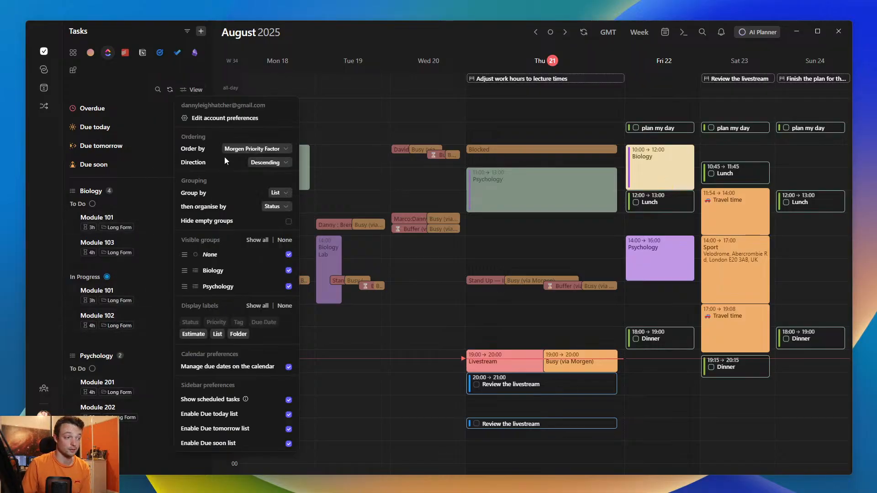
{"action": "left_click", "coordinate": [266, 163]}
{"action": "left_click", "coordinate": [266, 147]}
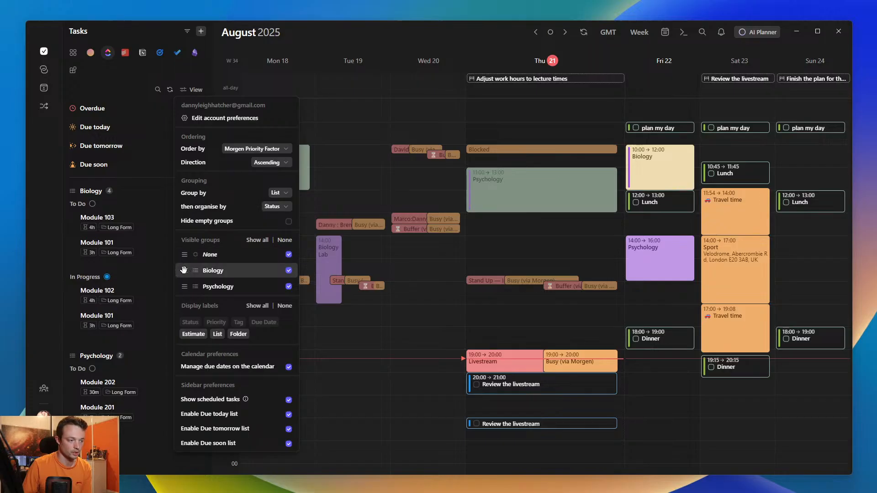
- Reorder the visible ClickUp groups to Psychology, Biology, None, and collapse the Psychology and Biology groups in the task list
{"action": "left_click_drag", "start_coordinate": [185, 270], "coordinate": [182, 252]}
{"action": "left_click_drag", "start_coordinate": [184, 285], "coordinate": [184, 250]}
{"action": "left_click", "coordinate": [94, 191]}
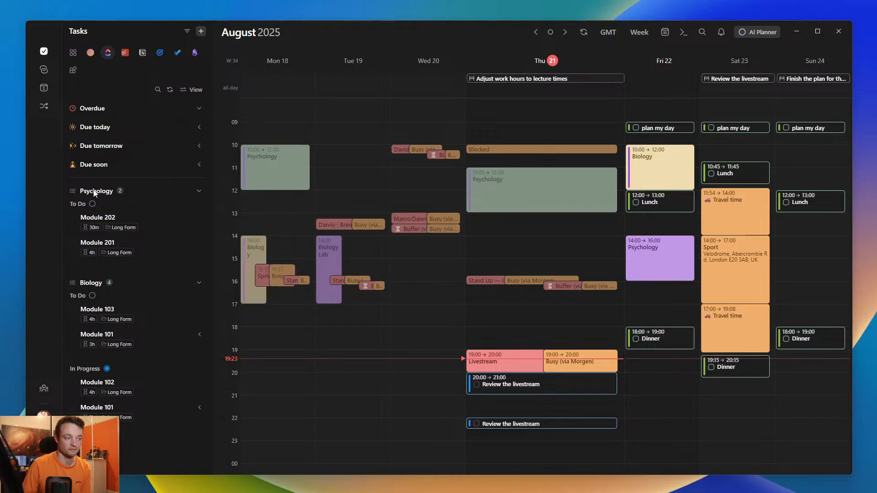
{"action": "left_click", "coordinate": [101, 192]}
{"action": "left_click", "coordinate": [91, 211]}
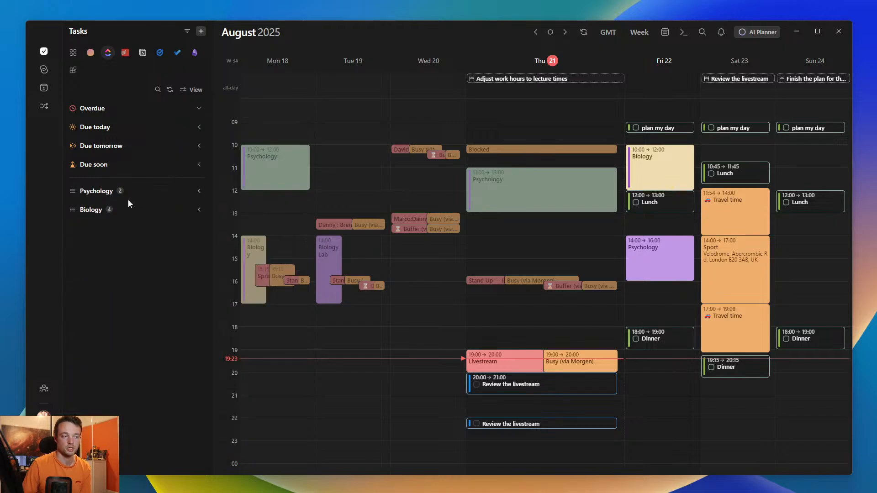
- Review the available Group by options for the Todoist tasks and compare them with those for the ClickUp tasks
{"action": "left_click", "coordinate": [124, 53]}
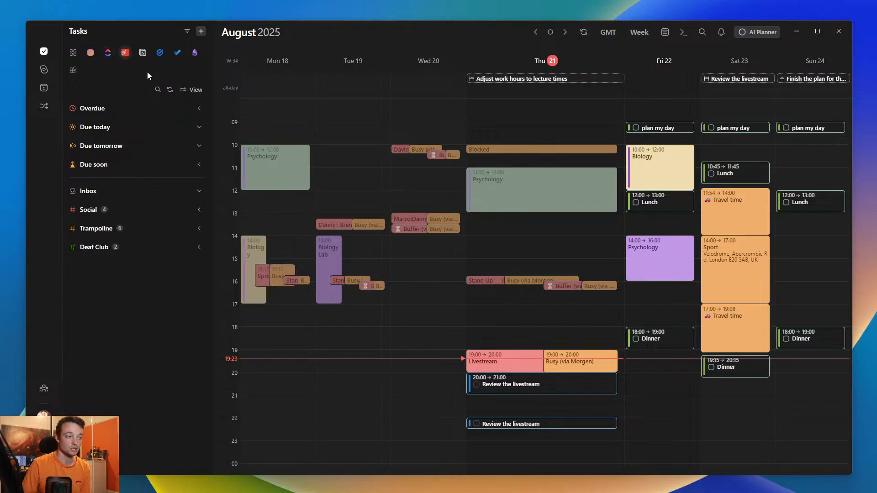
{"action": "left_click", "coordinate": [195, 91]}
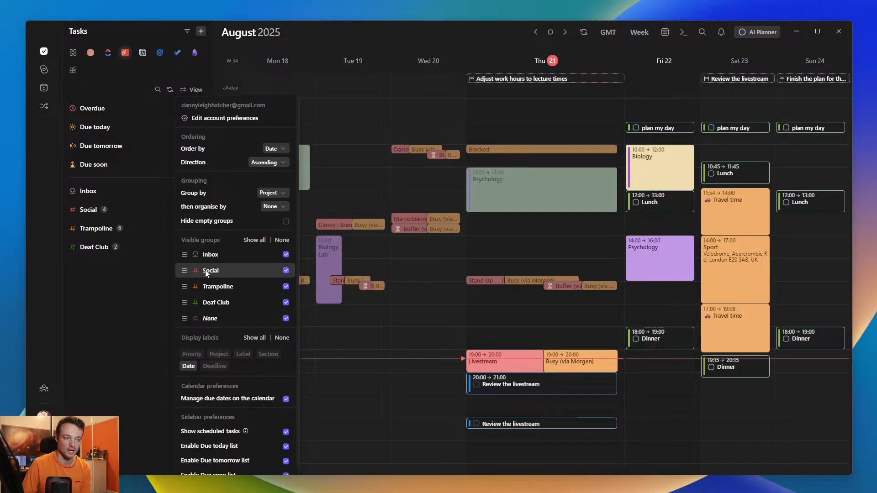
{"action": "left_click", "coordinate": [272, 193]}
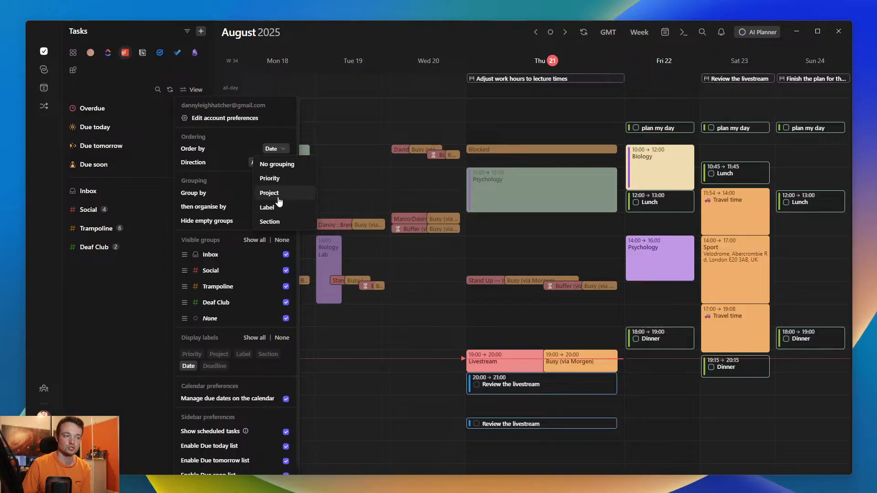
{"action": "left_click", "coordinate": [211, 185]}
{"action": "left_click", "coordinate": [108, 52]}
{"action": "left_click", "coordinate": [190, 90]}
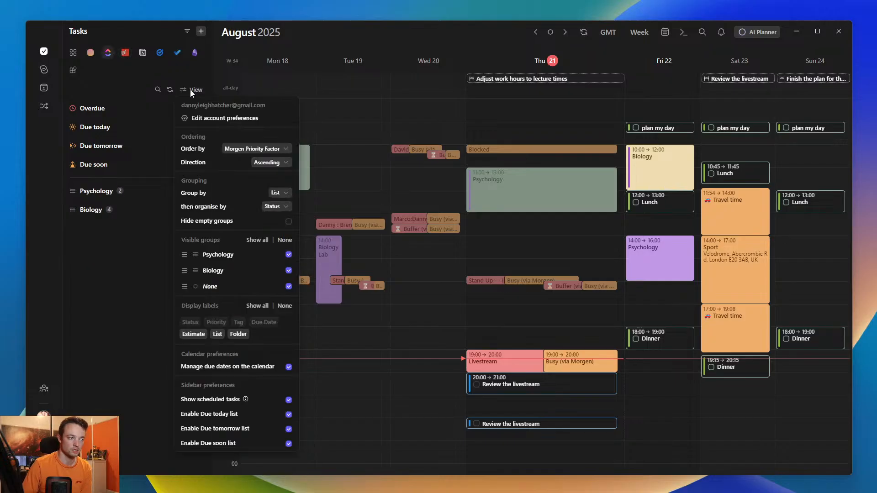
{"action": "left_click", "coordinate": [280, 194]}
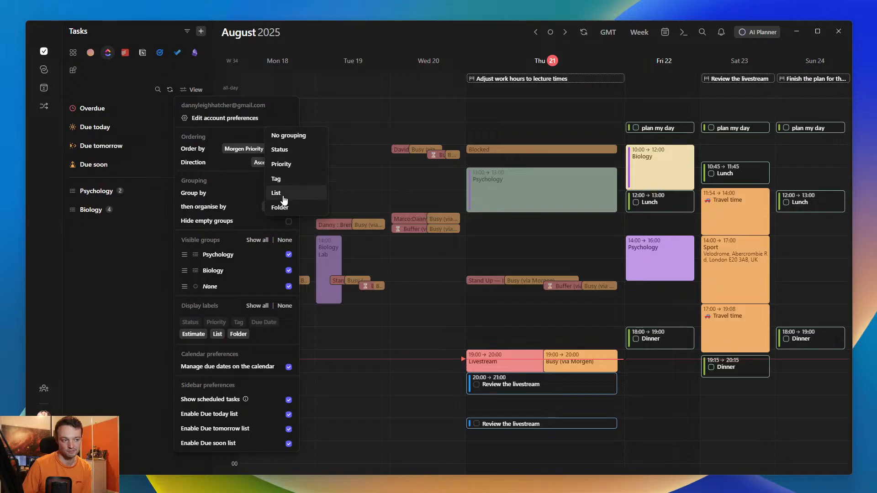
- Review the Notion tasks' Group by options, and switch Hide empty groups on and back off
{"action": "left_click", "coordinate": [142, 52]}
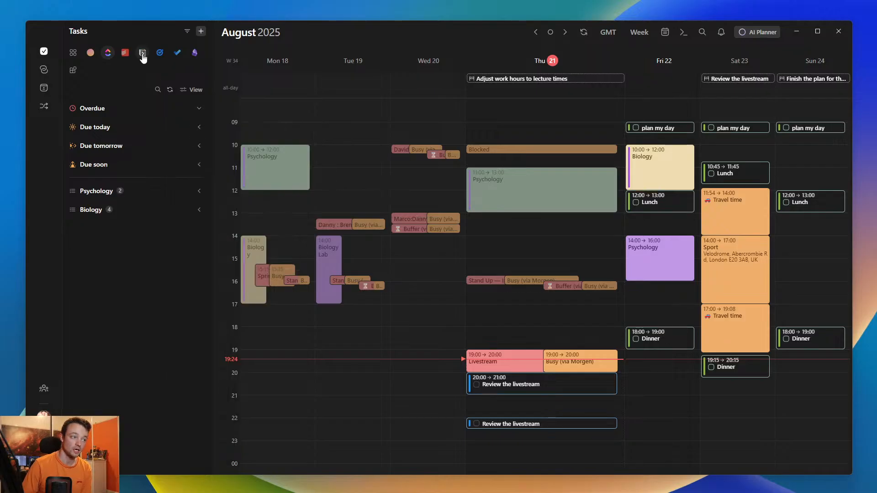
{"action": "left_click", "coordinate": [194, 88]}
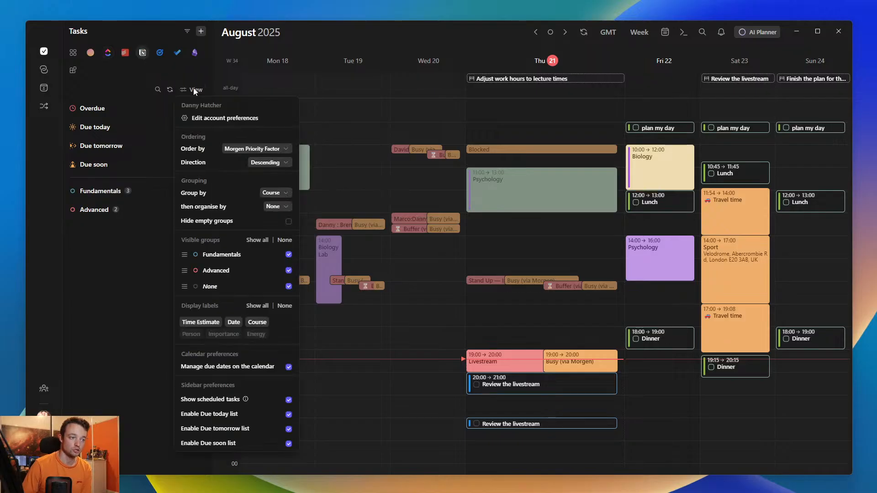
{"action": "left_click", "coordinate": [274, 193]}
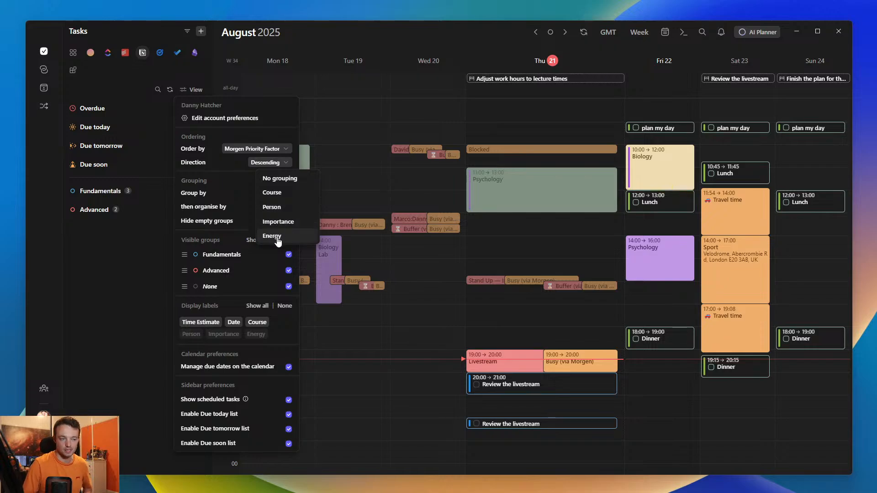
{"action": "left_click", "coordinate": [237, 213]}
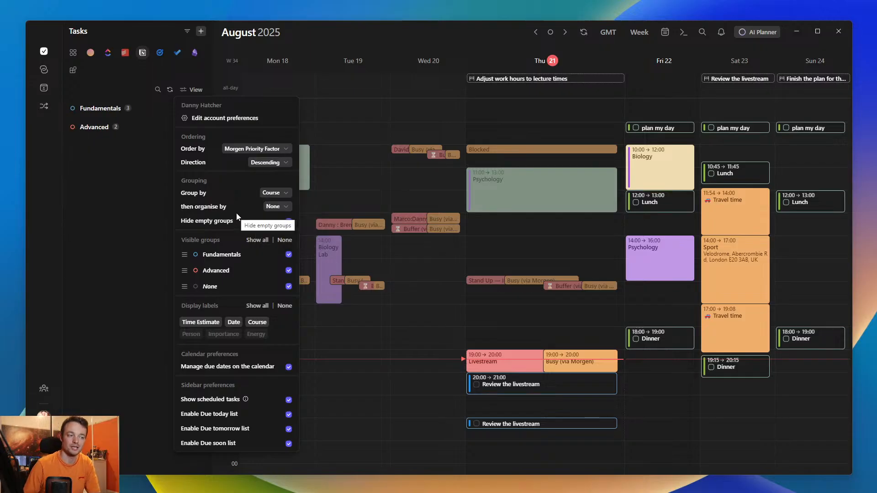
{"action": "left_click", "coordinate": [239, 222]}
{"action": "left_click", "coordinate": [125, 237]}
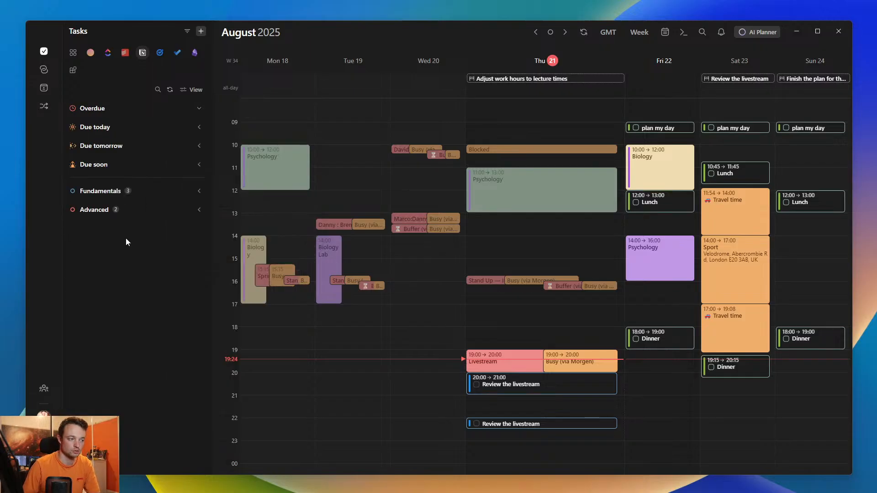
- Expand the Fundamentals and Advanced Notion groups and schedule Lecture 3 on Friday 22 from 14:00 to 16:00
{"action": "left_click", "coordinate": [98, 192]}
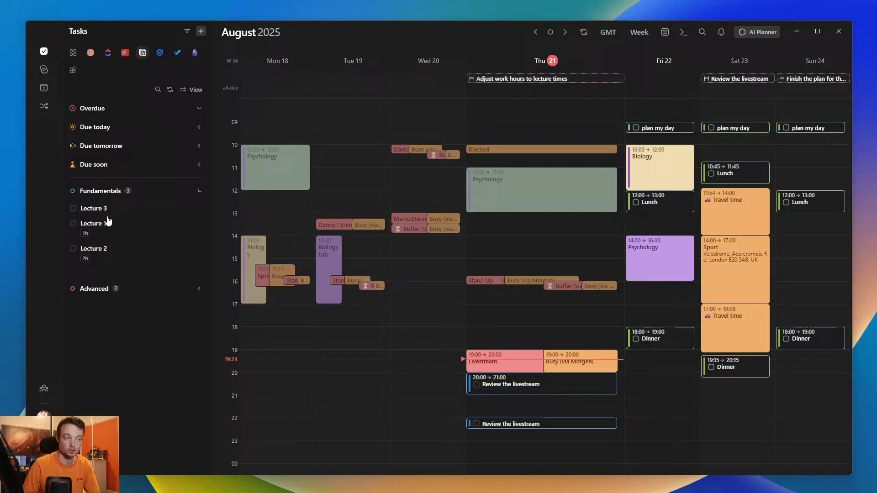
{"action": "left_click", "coordinate": [94, 288]}
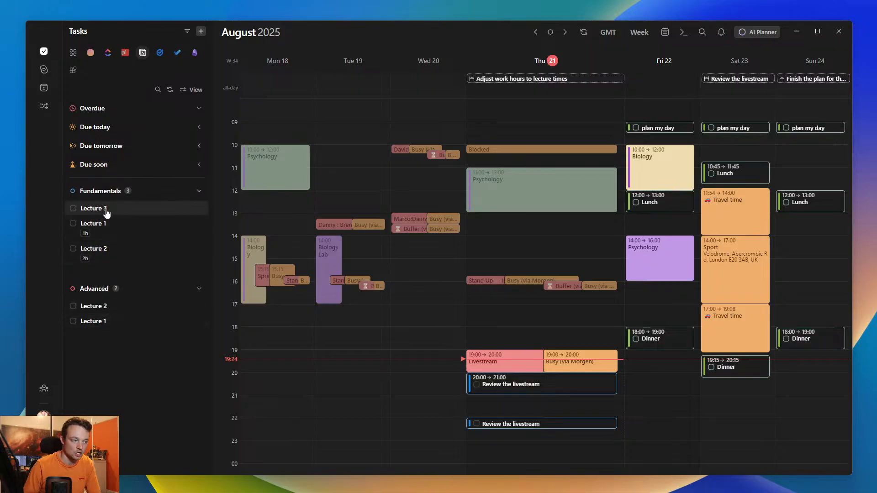
{"action": "left_click_drag", "start_coordinate": [109, 214], "coordinate": [683, 280]}
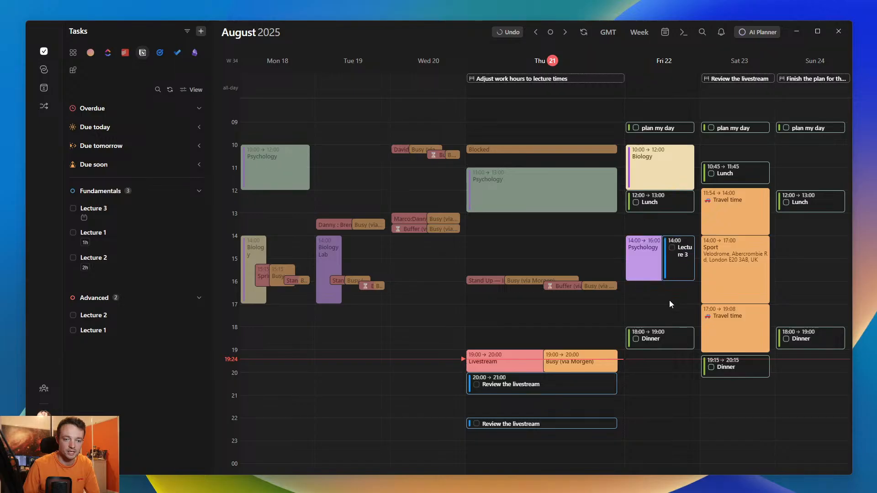
{"action": "left_click", "coordinate": [685, 269]}
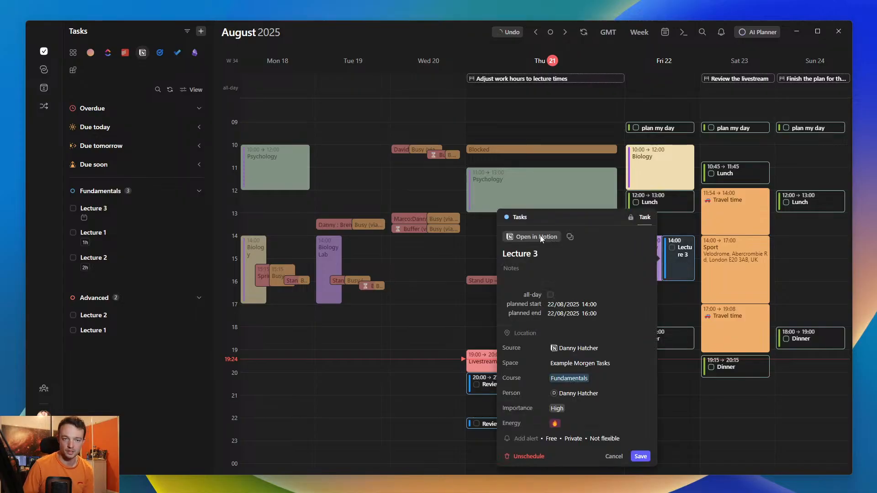
{"action": "left_click", "coordinate": [687, 225]}
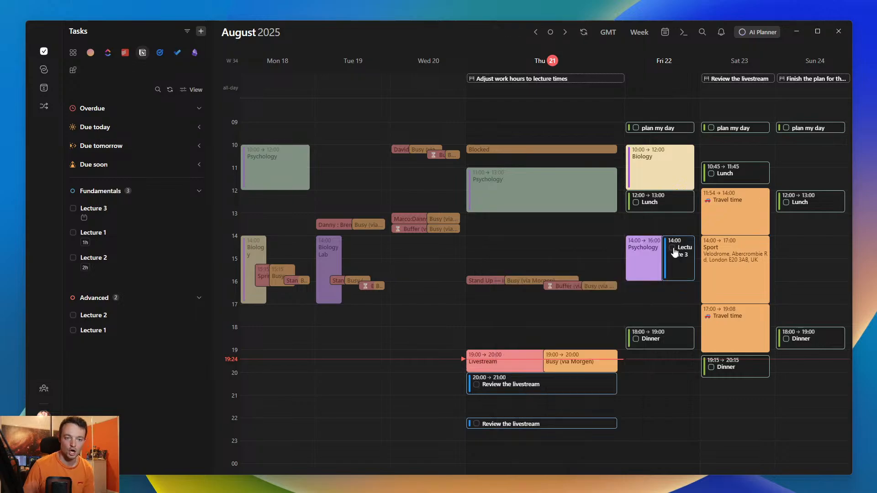
{"action": "left_click", "coordinate": [673, 276]}
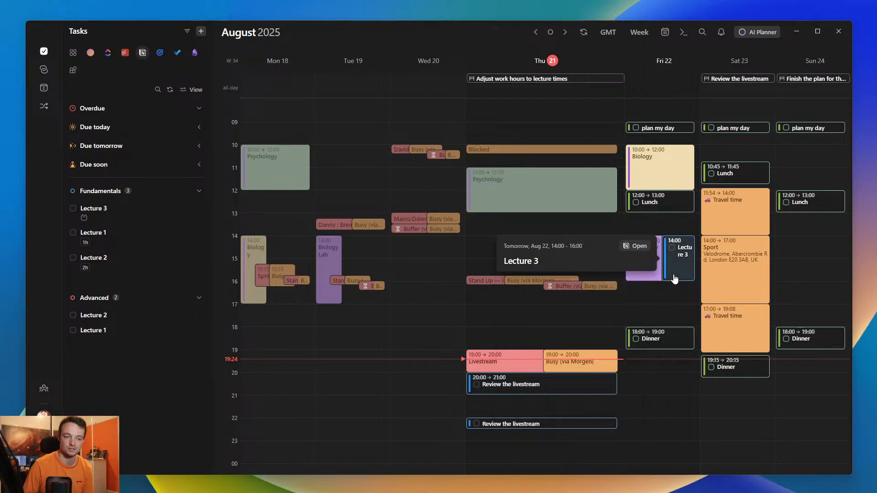
{"action": "key", "text": "Delete"}
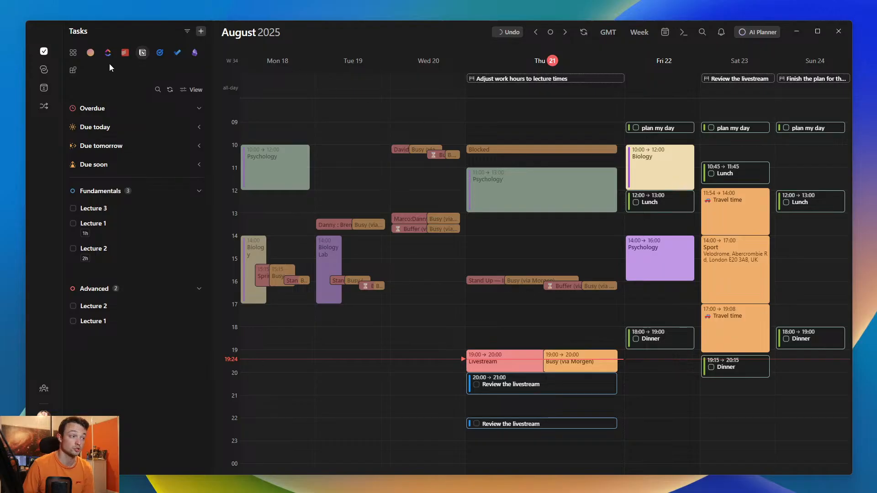
- Try grouping the Notion tasks by Person, and change the grouping to Importance
{"action": "left_click", "coordinate": [90, 53]}
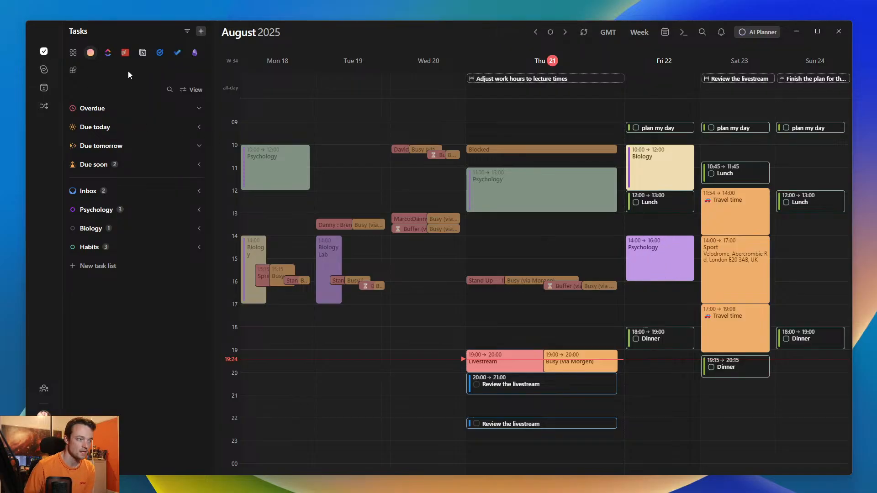
{"action": "left_click", "coordinate": [143, 52]}
{"action": "left_click", "coordinate": [190, 89]}
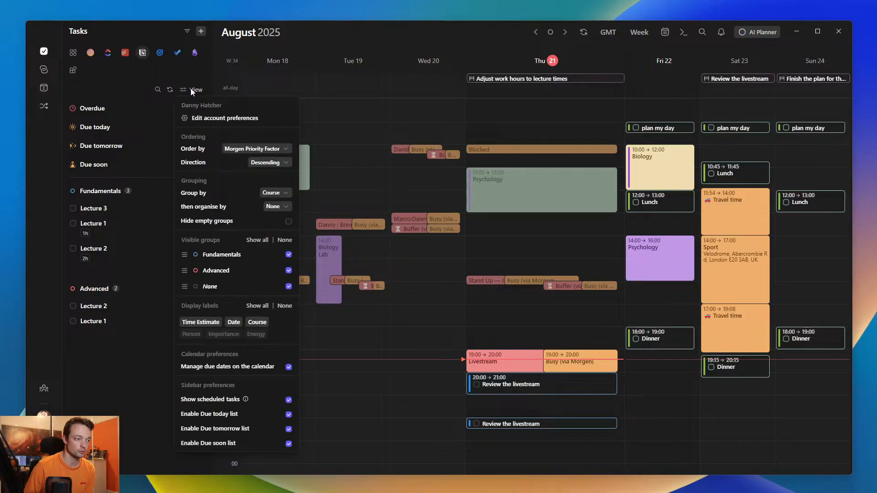
{"action": "left_click", "coordinate": [282, 191]}
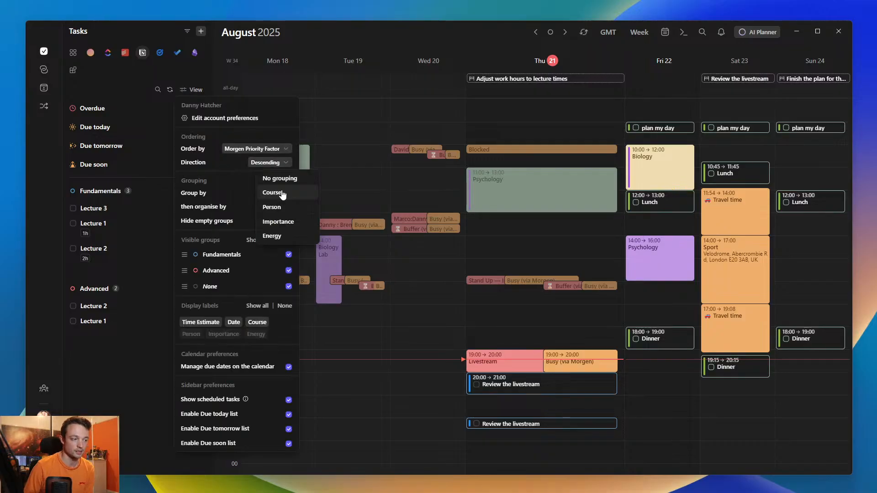
{"action": "left_click", "coordinate": [283, 206]}
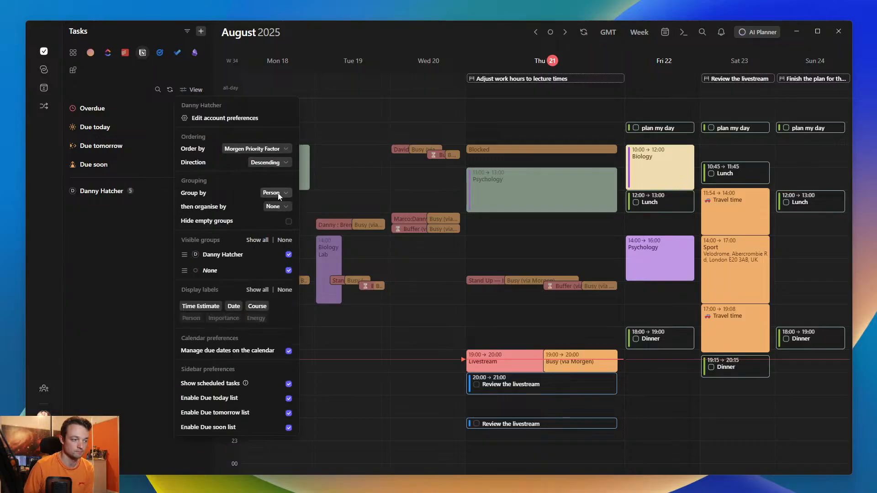
{"action": "left_click", "coordinate": [278, 193]}
{"action": "left_click", "coordinate": [284, 208]}
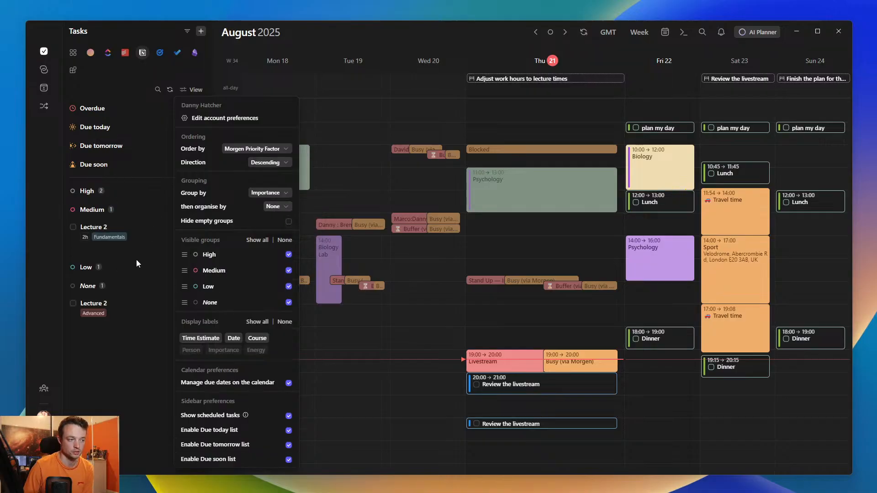
{"action": "left_click", "coordinate": [99, 251]}
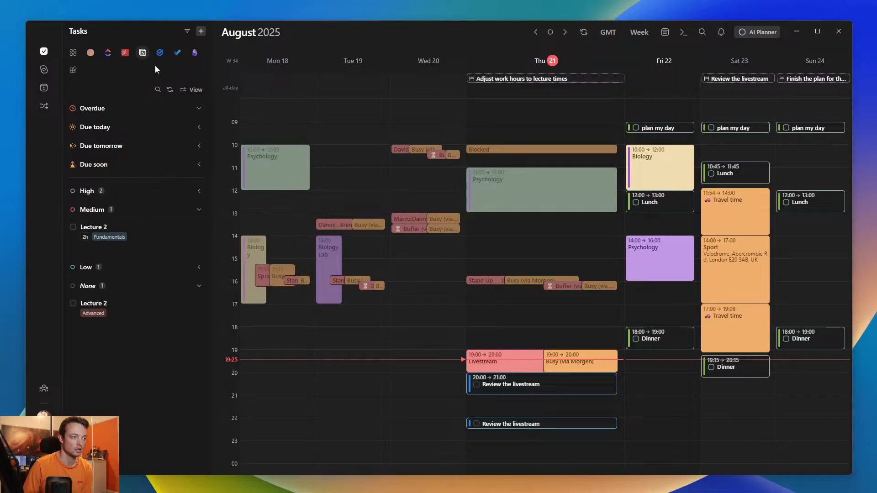
- Examine the task groups and view settings of the Google Tasks and Obsidian integrations
{"action": "left_click", "coordinate": [160, 52]}
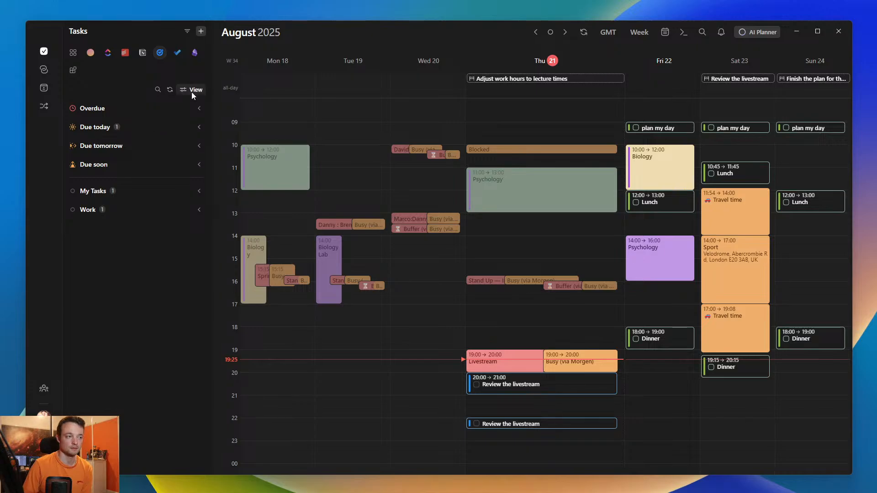
{"action": "left_click", "coordinate": [192, 91]}
{"action": "left_click", "coordinate": [177, 60]}
{"action": "left_click", "coordinate": [195, 53]}
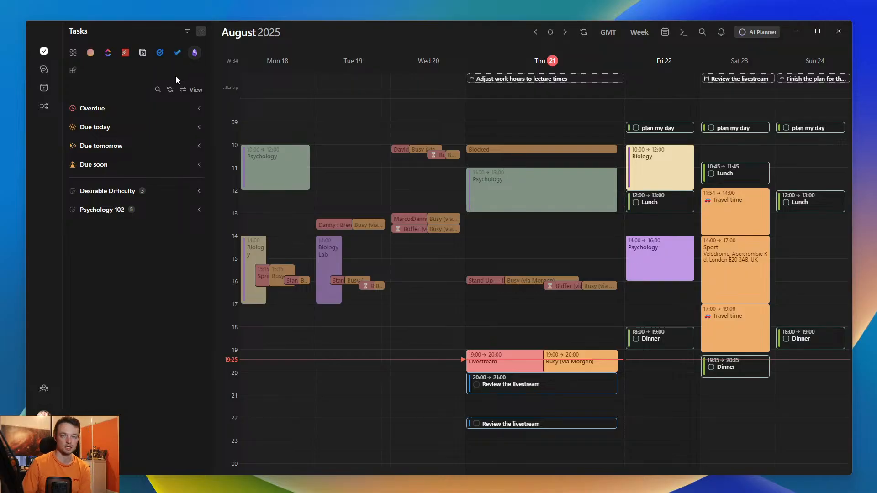
{"action": "left_click", "coordinate": [193, 90]}
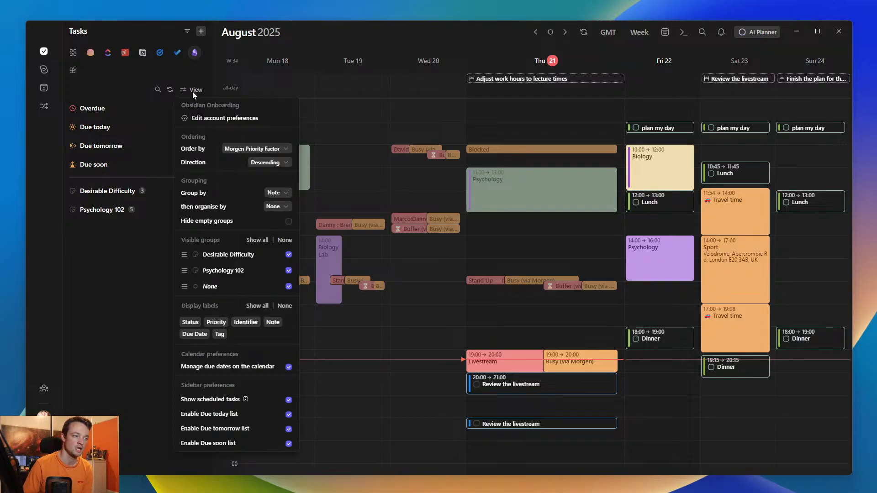
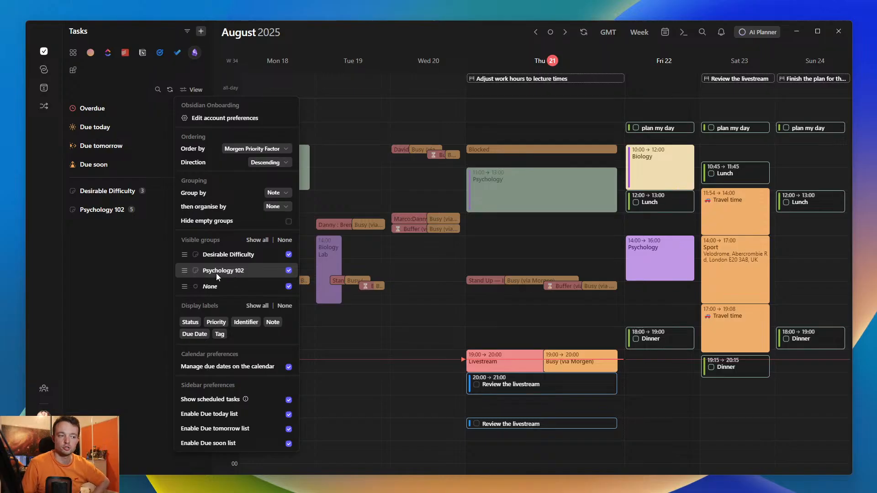
- Examine the tasks in the Obsidian note groups Psychology 102 and Desirable Difficulty
{"action": "left_click", "coordinate": [128, 265]}
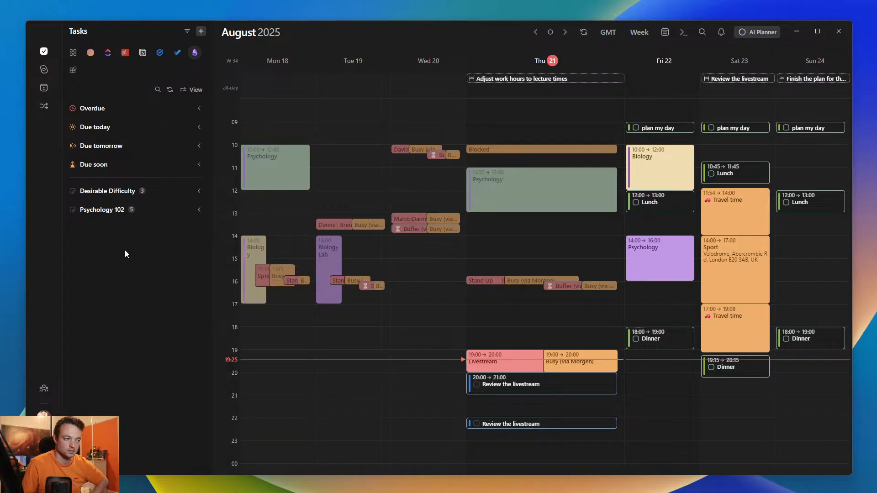
{"action": "left_click", "coordinate": [98, 210]}
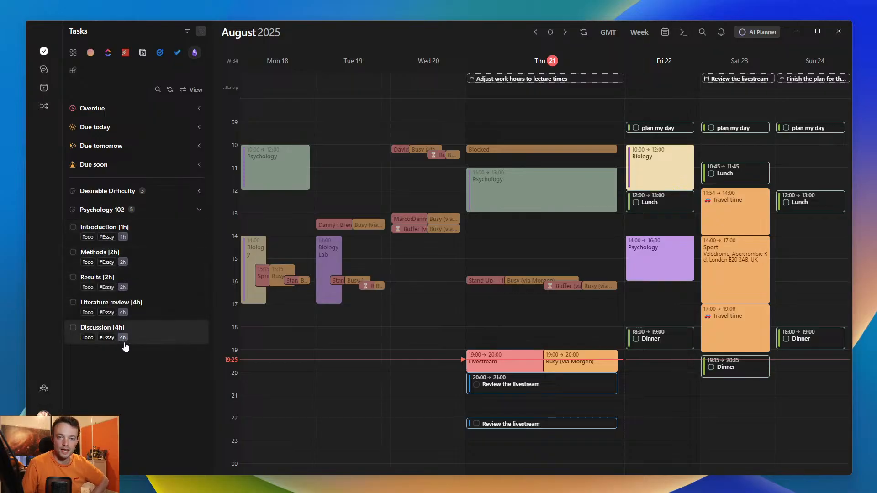
{"action": "left_click", "coordinate": [108, 211]}
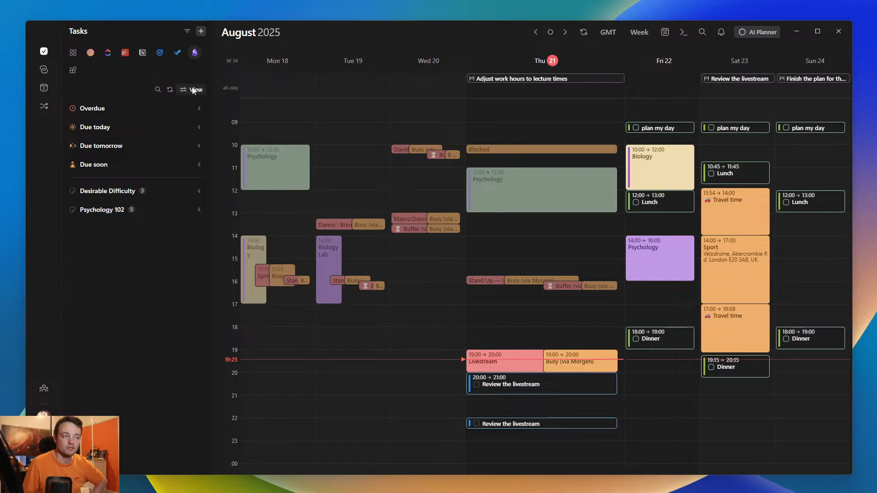
{"action": "left_click", "coordinate": [111, 192]}
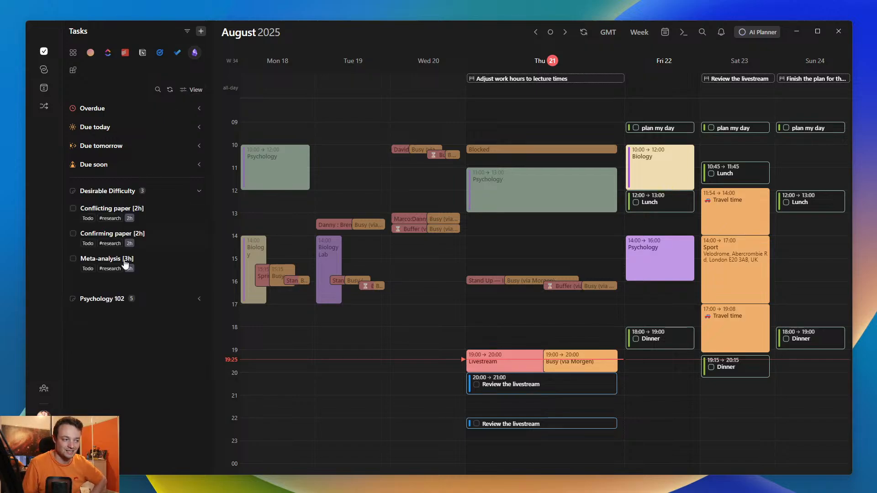
- Group the Obsidian tasks by Tag and look through the #research and #Essay groups
{"action": "left_click", "coordinate": [196, 90]}
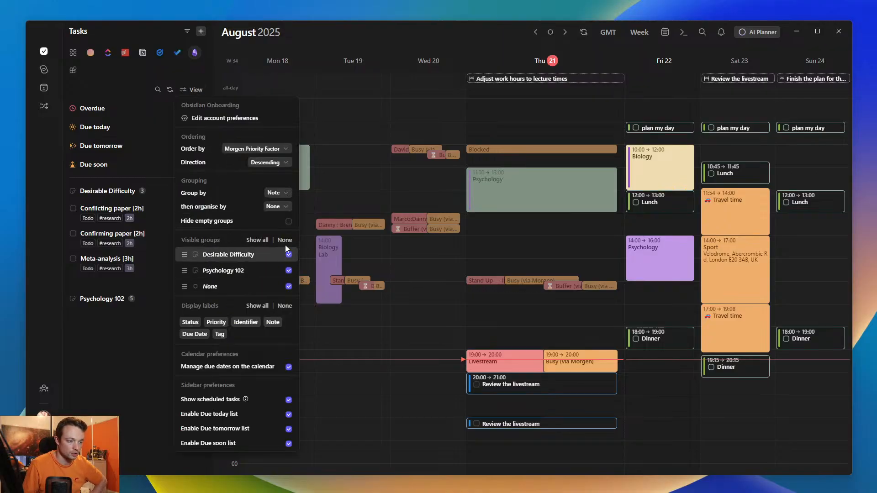
{"action": "left_click", "coordinate": [284, 194]}
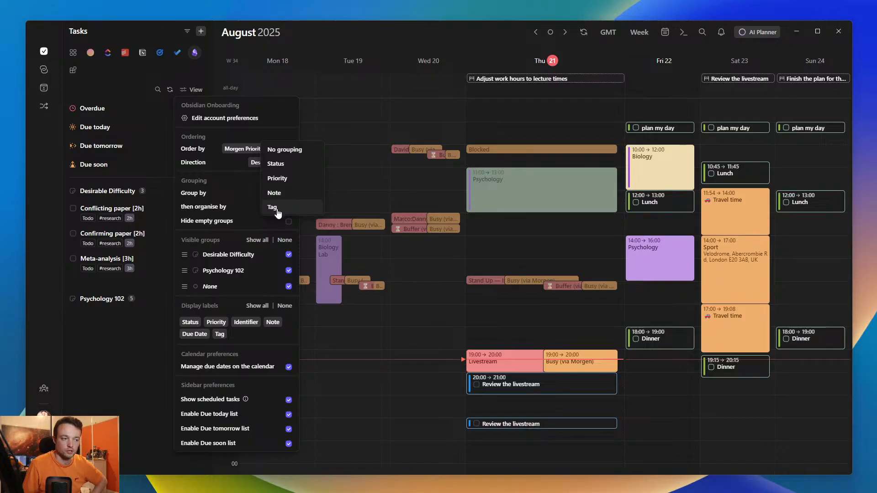
{"action": "left_click", "coordinate": [273, 207]}
{"action": "left_click", "coordinate": [116, 210]}
{"action": "left_click", "coordinate": [97, 192]}
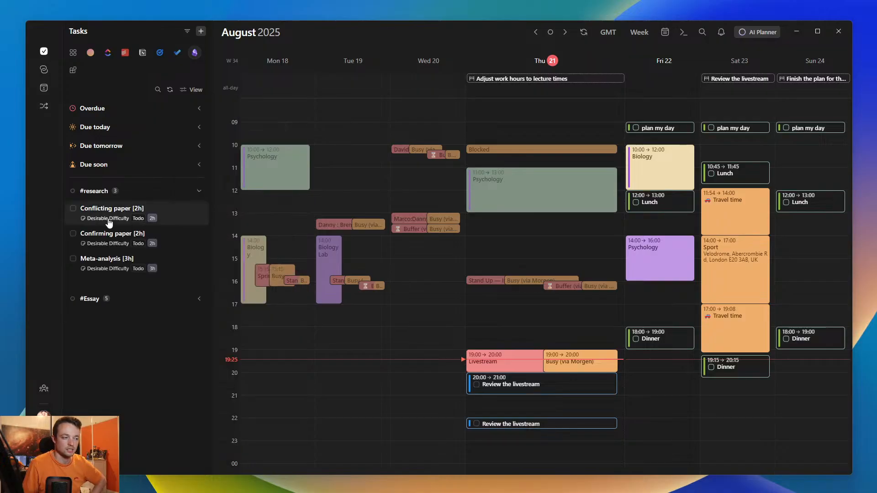
{"action": "left_click", "coordinate": [105, 193]}
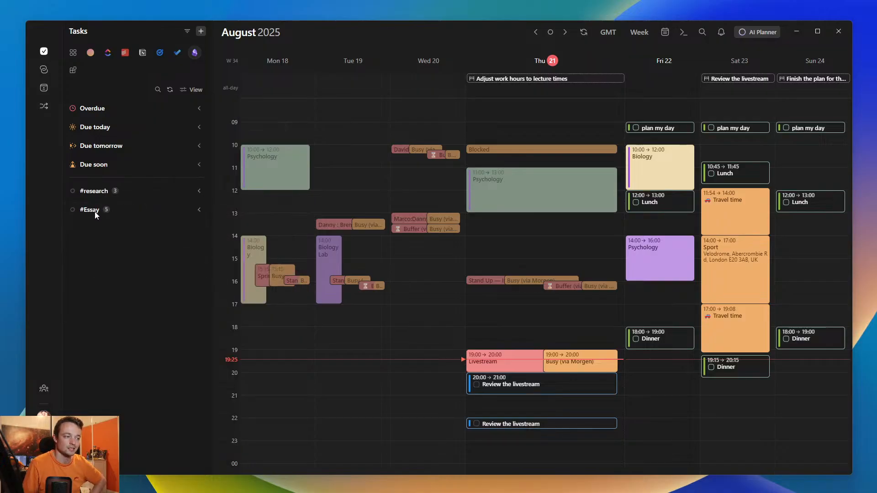
{"action": "left_click", "coordinate": [96, 211]}
{"action": "left_click", "coordinate": [100, 213]}
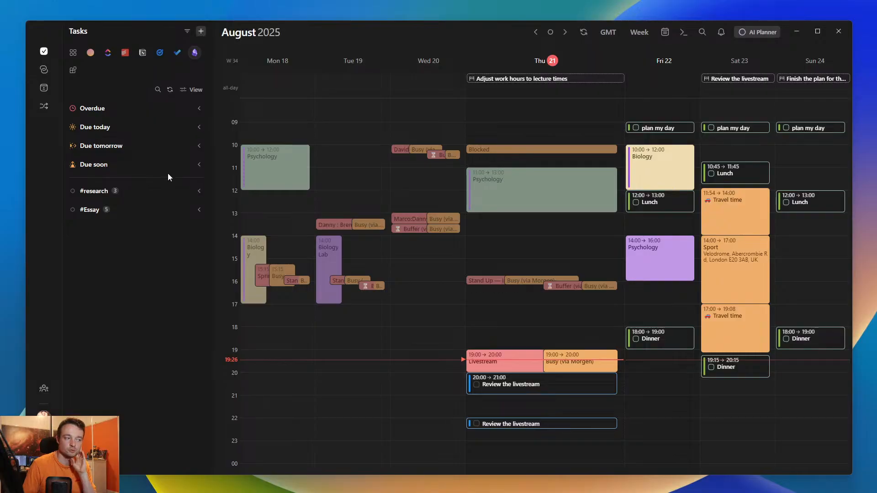
- Look through the combined task list from all integrations and collapse the All tasks group
{"action": "left_click", "coordinate": [73, 52]}
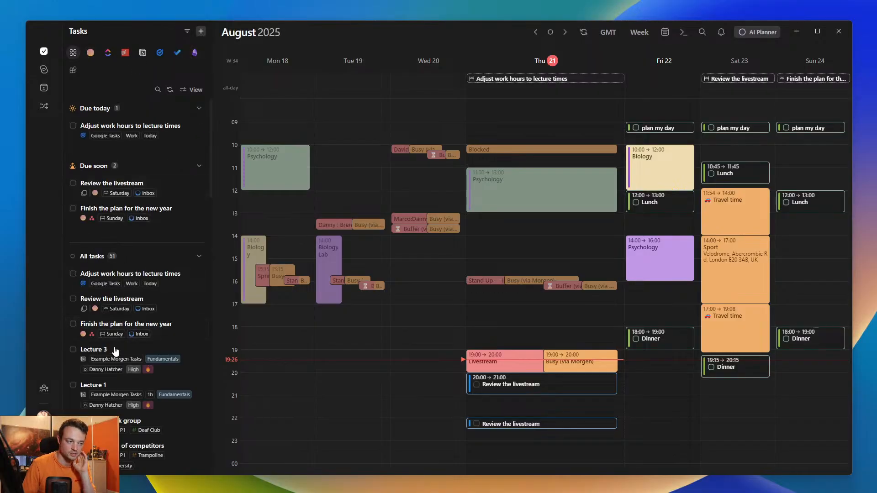
{"action": "scroll", "coordinate": [116, 353], "scroll_direction": "down", "scroll_amount": 3}
{"action": "scroll", "coordinate": [116, 353], "scroll_direction": "up", "scroll_amount": 3}
{"action": "scroll", "coordinate": [137, 278], "scroll_direction": "down", "scroll_amount": 10}
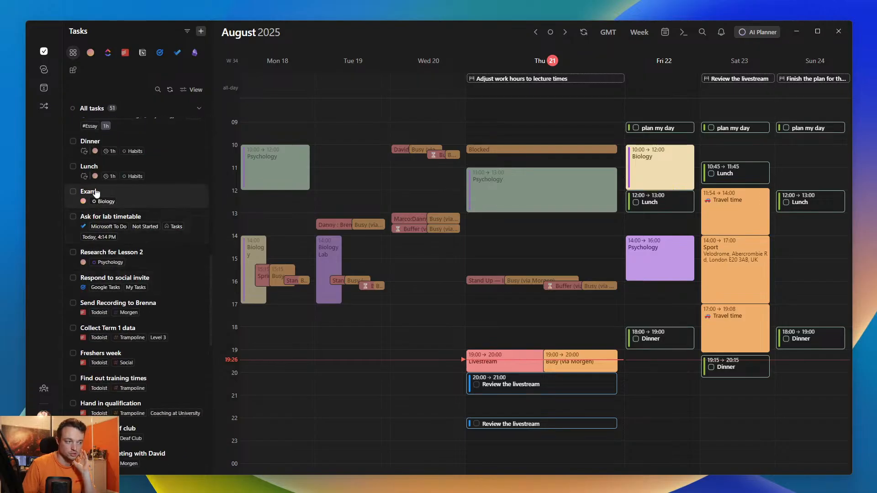
{"action": "scroll", "coordinate": [98, 180], "scroll_direction": "up", "scroll_amount": 3}
{"action": "scroll", "coordinate": [97, 180], "scroll_direction": "up", "scroll_amount": 5}
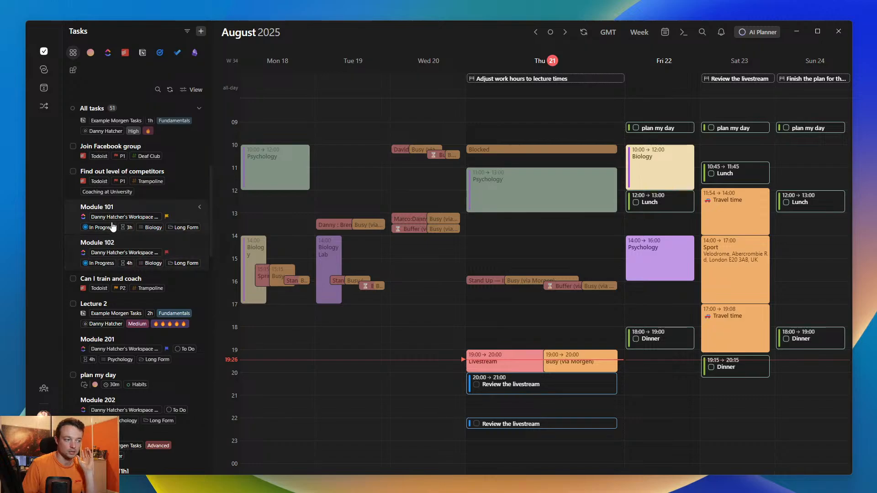
{"action": "left_click", "coordinate": [95, 258]}
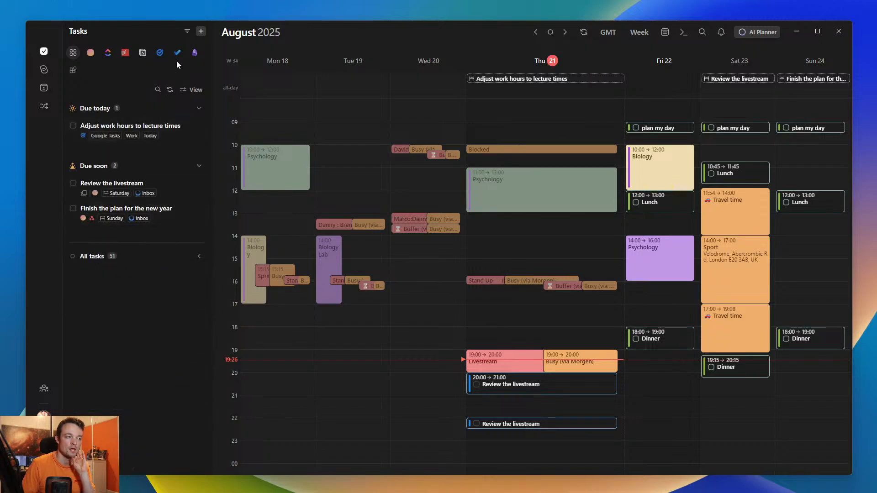
- Open the saved Inbox task filter and review the conditions it applies to each integration
{"action": "left_click", "coordinate": [187, 31]}
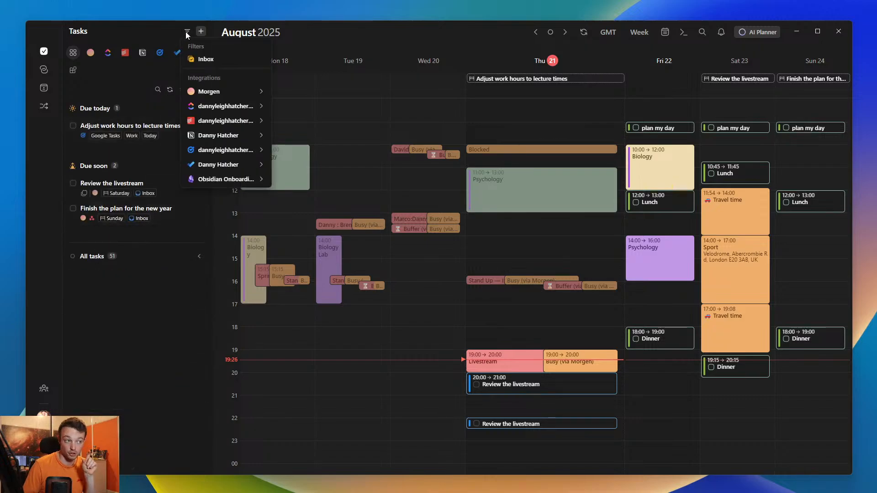
{"action": "left_click", "coordinate": [206, 56]}
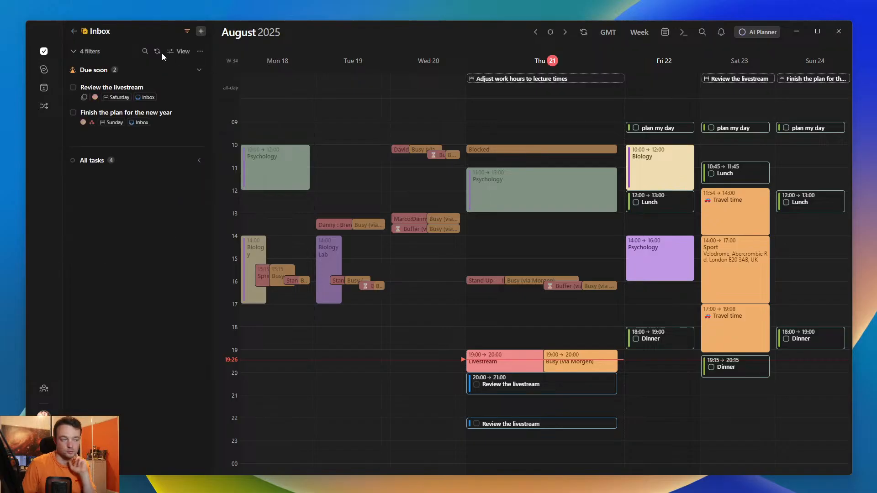
{"action": "left_click", "coordinate": [87, 51]}
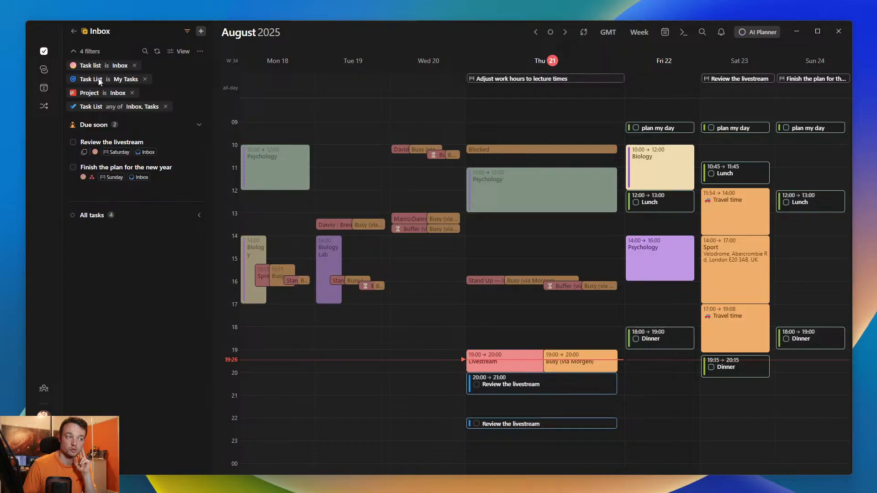
{"action": "left_click", "coordinate": [89, 51]}
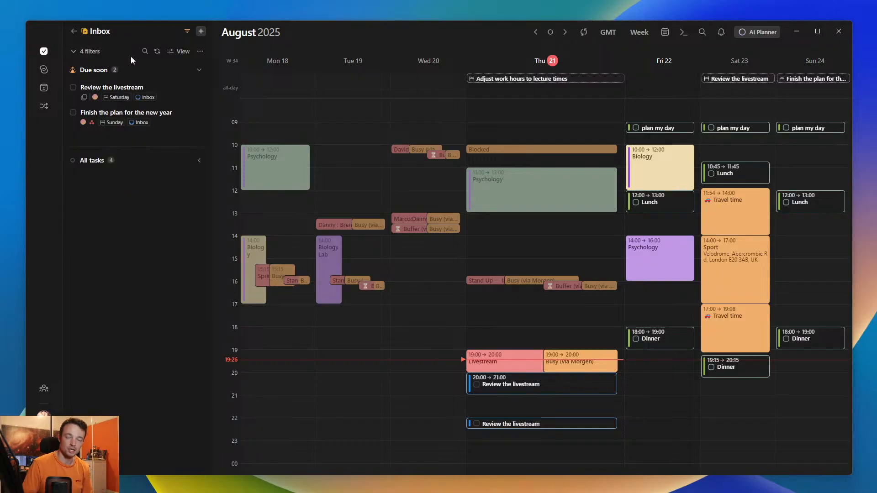
- Add the Notion course Fundamentals and ClickUp list Biology to the filter, and replace Morgen's Inbox task list with Biology
{"action": "left_click", "coordinate": [187, 31]}
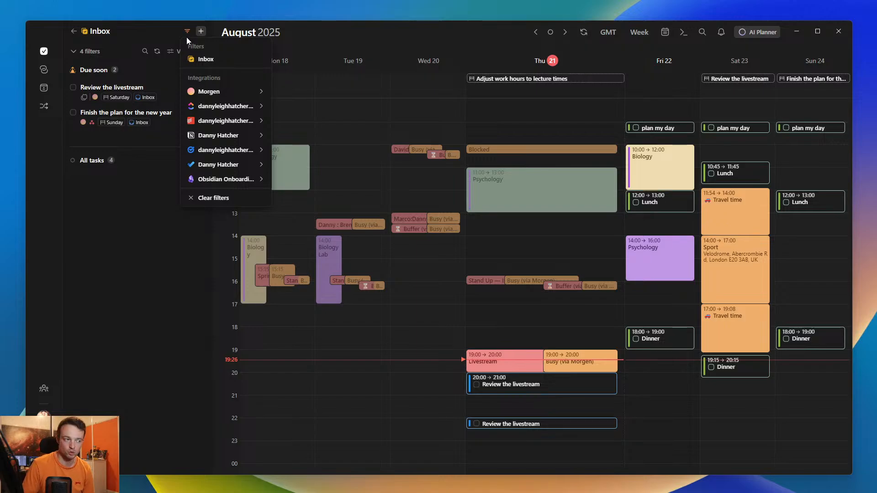
{"action": "mouse_move", "coordinate": [222, 137]}
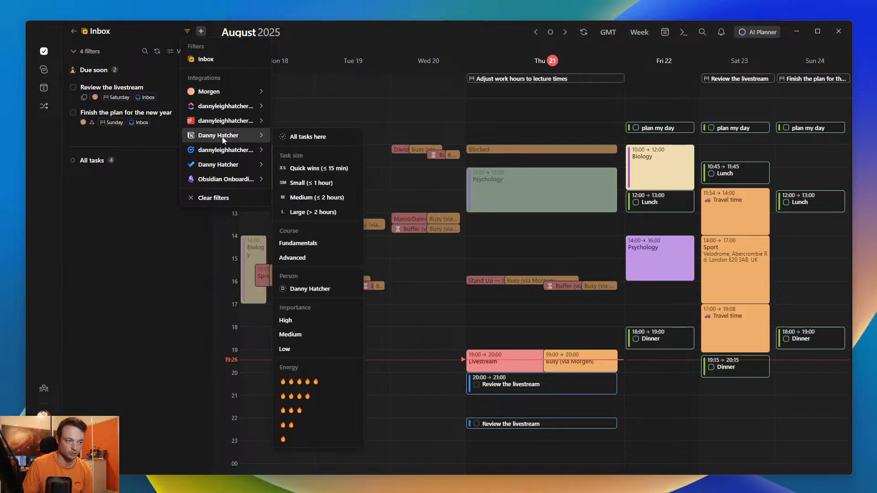
{"action": "left_click", "coordinate": [304, 246]}
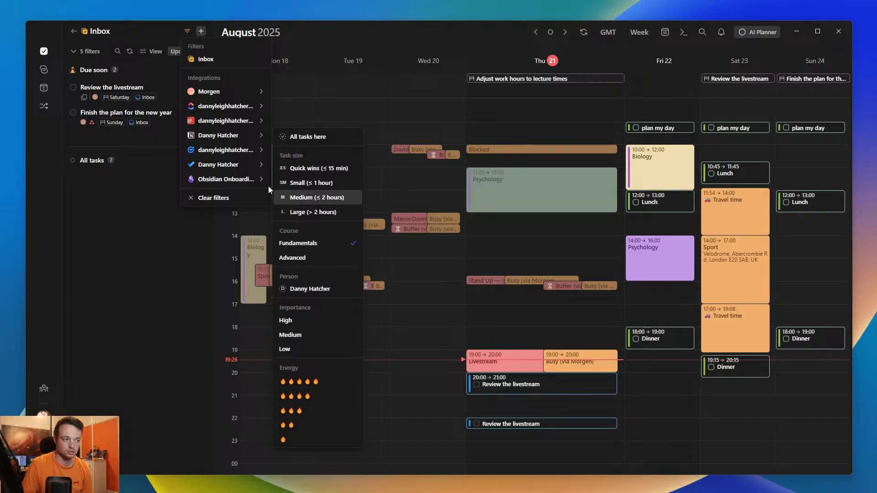
{"action": "mouse_move", "coordinate": [224, 106]}
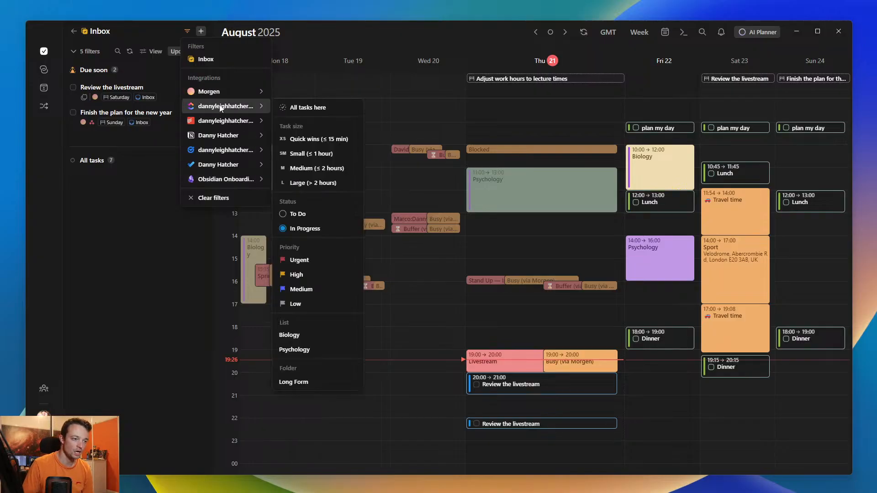
{"action": "left_click", "coordinate": [305, 331]}
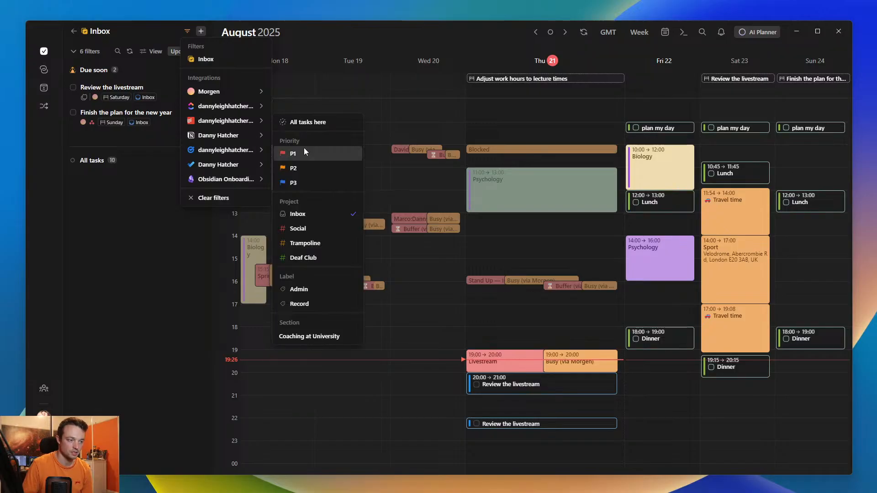
{"action": "mouse_move", "coordinate": [210, 94]}
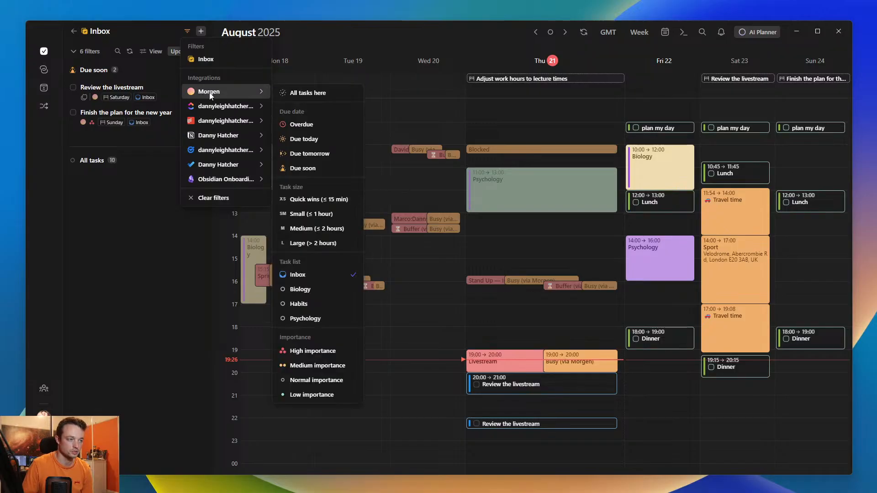
{"action": "left_click", "coordinate": [305, 290]}
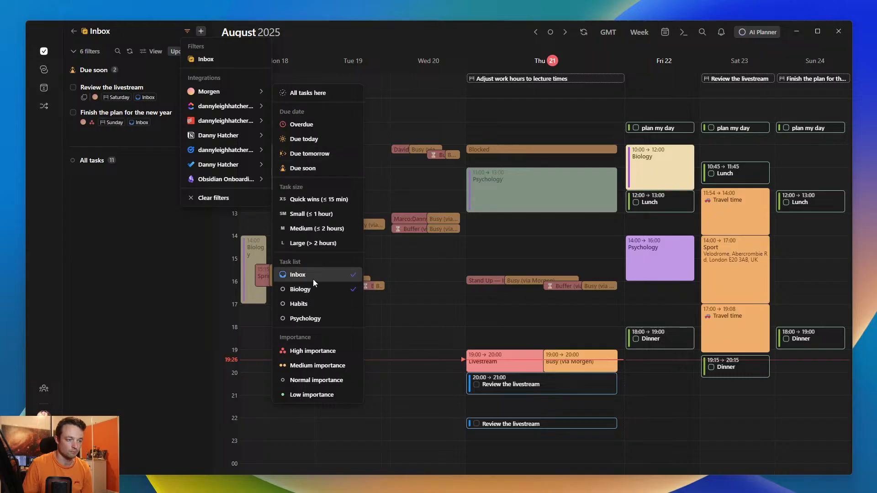
{"action": "left_click", "coordinate": [313, 278]}
{"action": "left_click", "coordinate": [135, 91]}
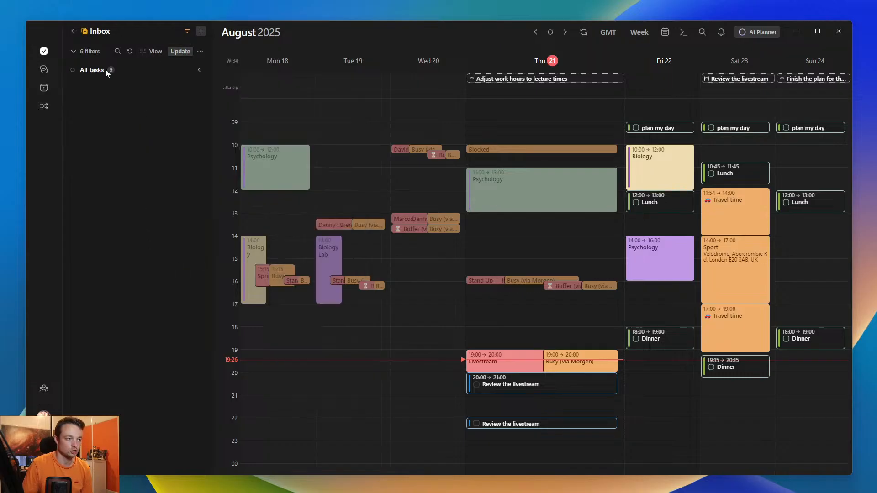
- Save the changed conditions to the Inbox filter and expand its All tasks group
{"action": "left_click", "coordinate": [180, 51]}
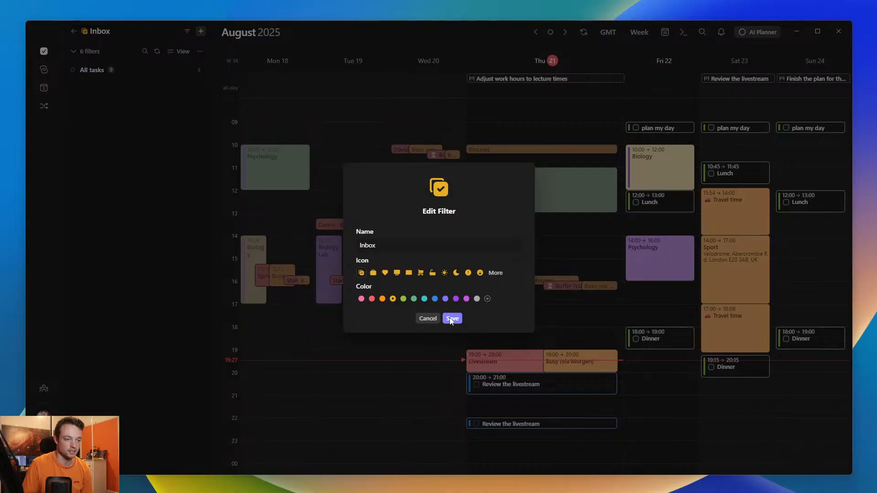
{"action": "left_click", "coordinate": [452, 317]}
{"action": "left_click", "coordinate": [97, 71]}
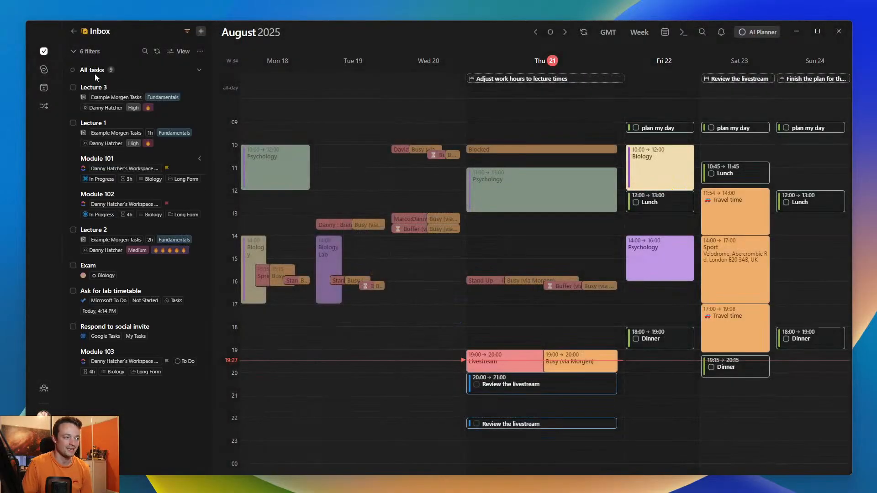
- Remove the Google Tasks My Tasks, Todoist Inbox project and Microsoft To Do Inbox, Tasks conditions from the filter
{"action": "left_click", "coordinate": [91, 52]}
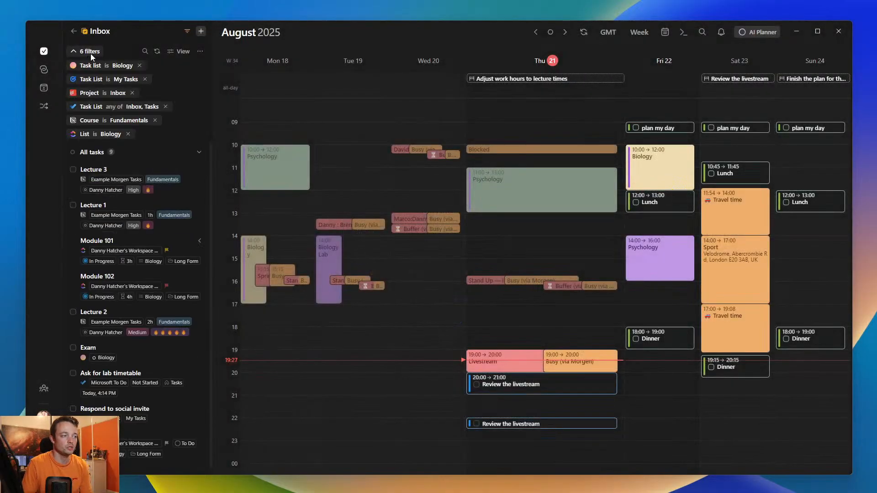
{"action": "left_click", "coordinate": [144, 78]}
{"action": "left_click", "coordinate": [150, 79]}
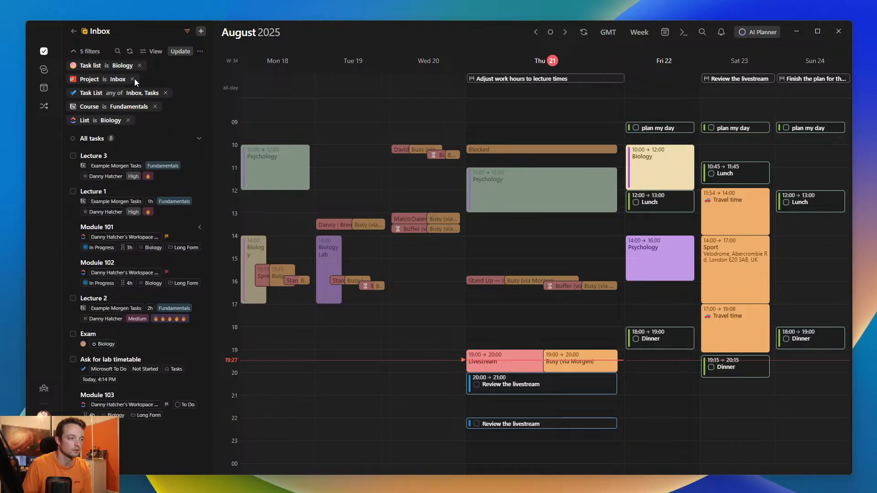
{"action": "left_click", "coordinate": [134, 79]}
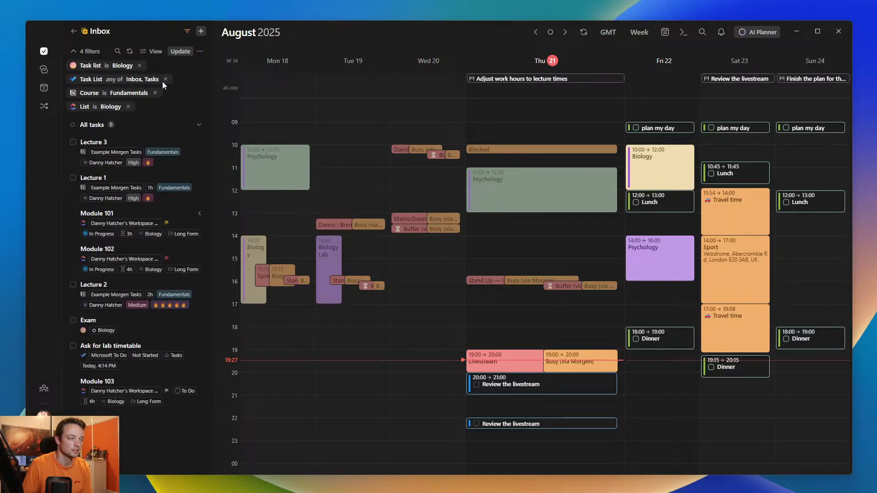
{"action": "left_click", "coordinate": [164, 80]}
{"action": "left_click", "coordinate": [157, 79]}
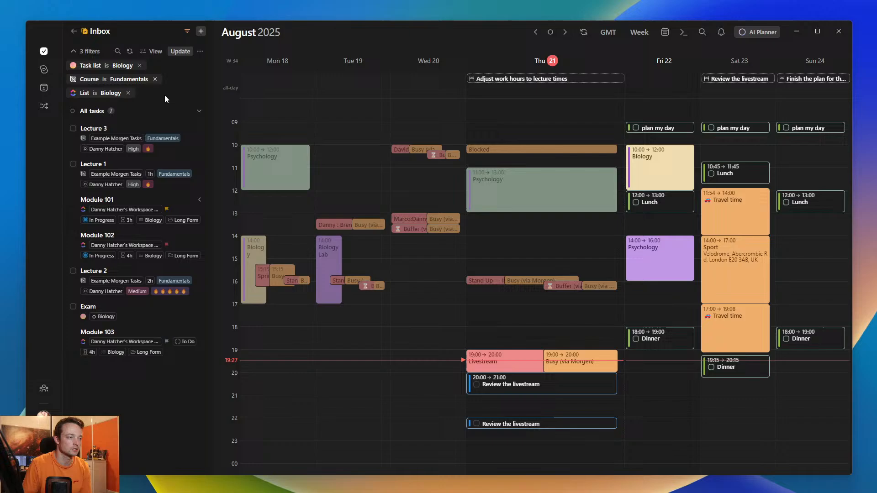
- Update the saved filter with the new name Biology and return to the full task list
{"action": "left_click", "coordinate": [180, 50]}
{"action": "key", "text": "ctrl+a"}
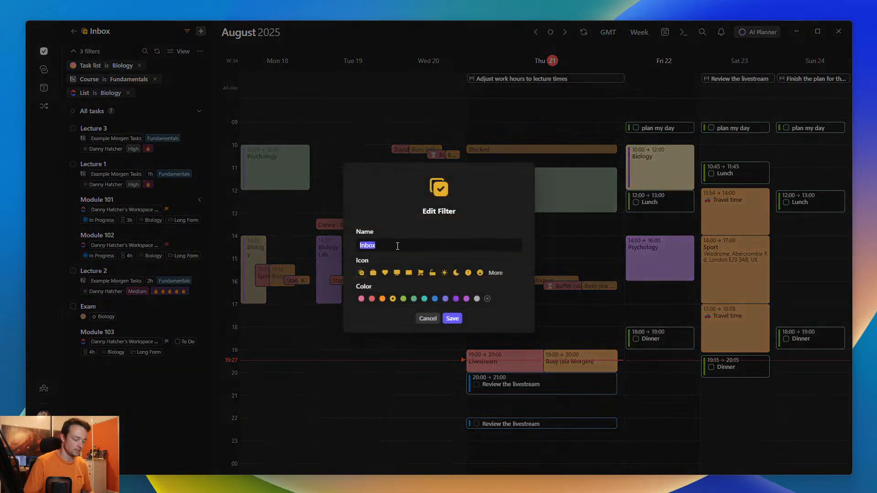
{"action": "type", "text": "Bio"}
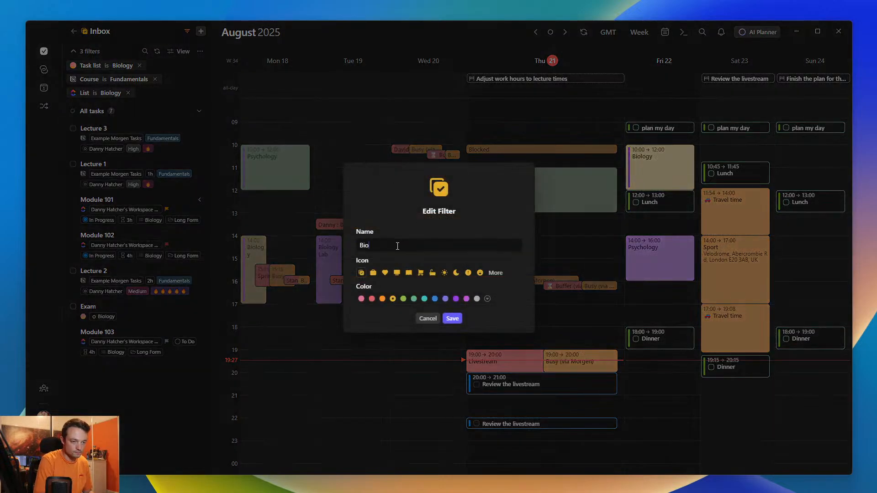
{"action": "type", "text": "plogy"}
{"action": "left_click", "coordinate": [452, 319]}
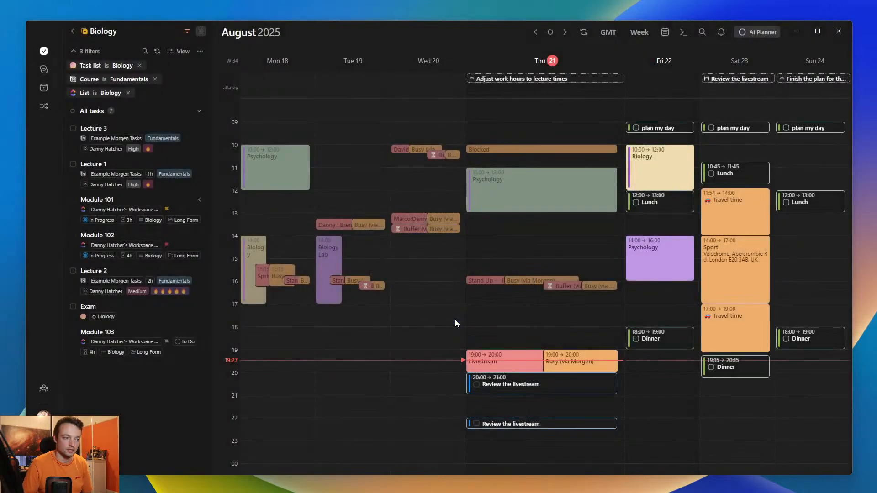
{"action": "left_click", "coordinate": [74, 31]}
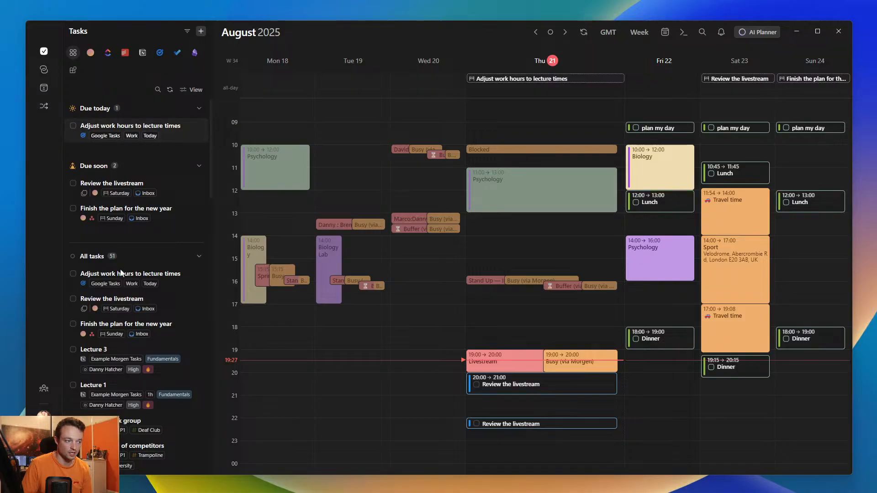
- Look through the Morgen, ClickUp and Todoist task lists and open the saved Biology filter
{"action": "left_click", "coordinate": [90, 53]}
{"action": "left_click", "coordinate": [109, 54]}
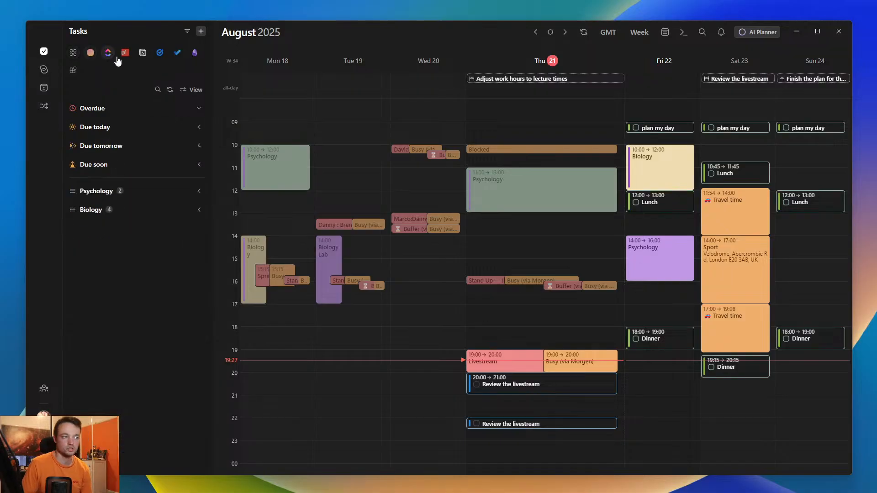
{"action": "left_click", "coordinate": [125, 53]}
{"action": "left_click", "coordinate": [188, 31]}
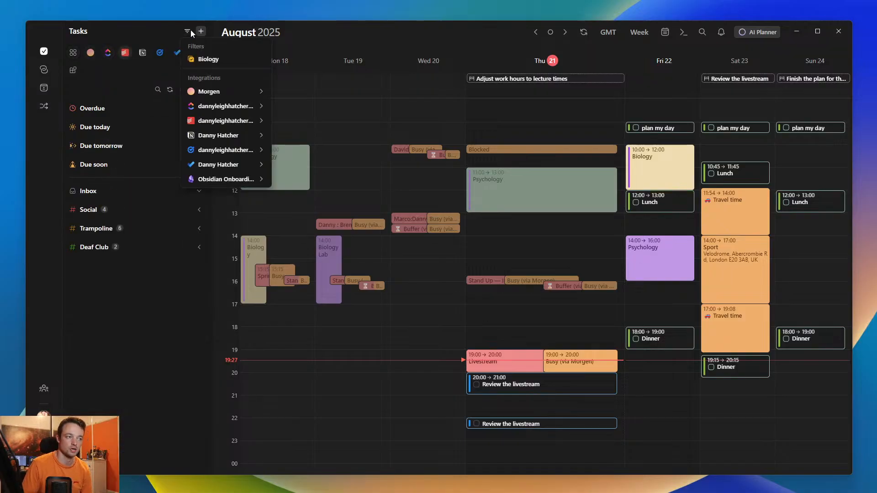
{"action": "left_click", "coordinate": [204, 60]}
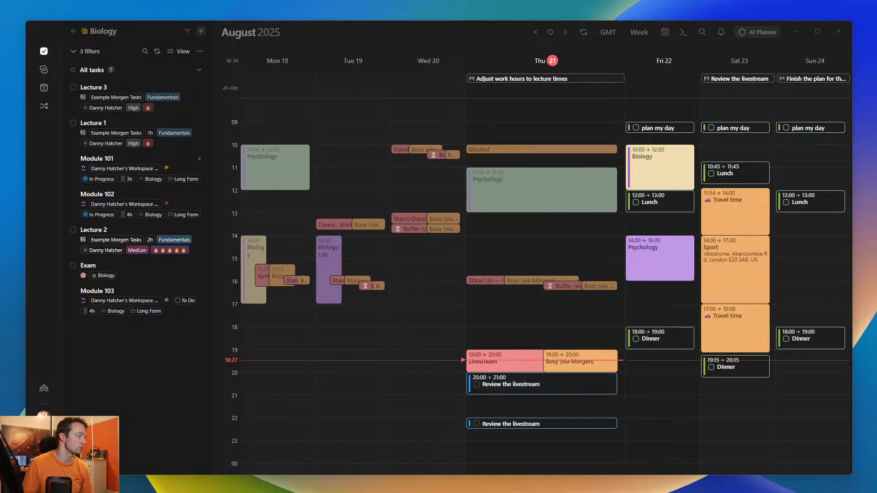
- Switch to the Psychology 102 note in Obsidian and widen its window around the essay task list
{"action": "left_click_drag", "start_coordinate": [0, 174], "coordinate": [206, 32]}
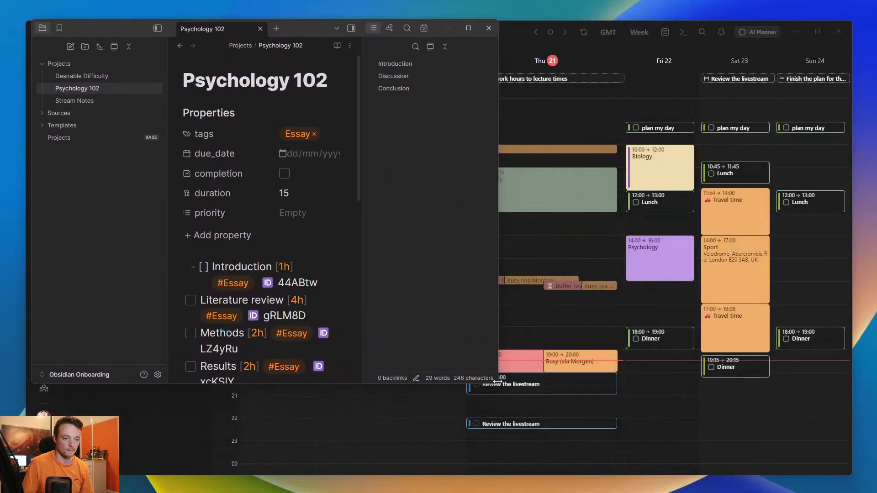
{"action": "left_click_drag", "start_coordinate": [498, 385], "coordinate": [843, 397]}
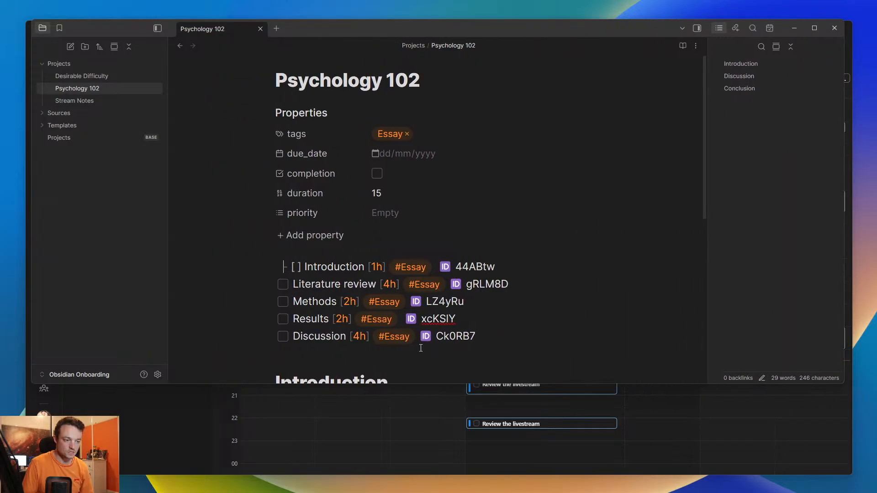
{"action": "left_click", "coordinate": [404, 355]}
{"action": "scroll", "coordinate": [404, 274], "scroll_direction": "down", "scroll_amount": 2}
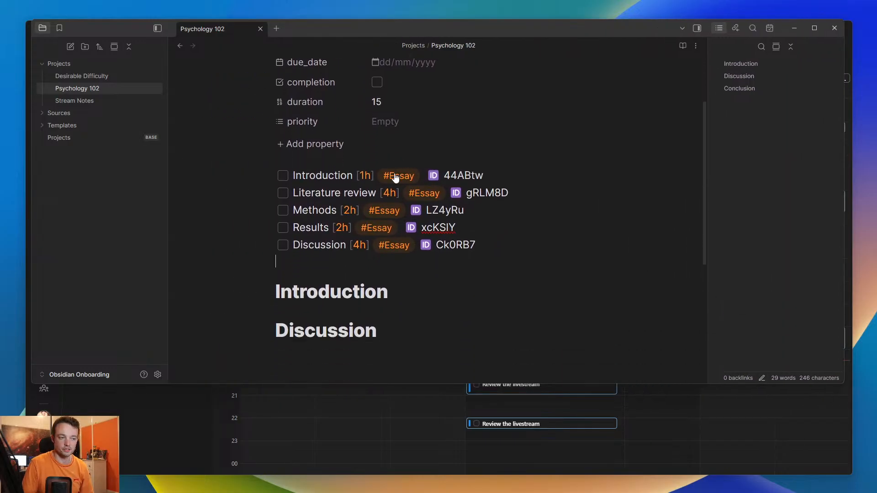
- Add two checkbox tasks, Biology and psychology, below the essay tasks in the Psychology 102 note
{"action": "left_click", "coordinate": [326, 268]}
{"action": "key", "text": "Return"}
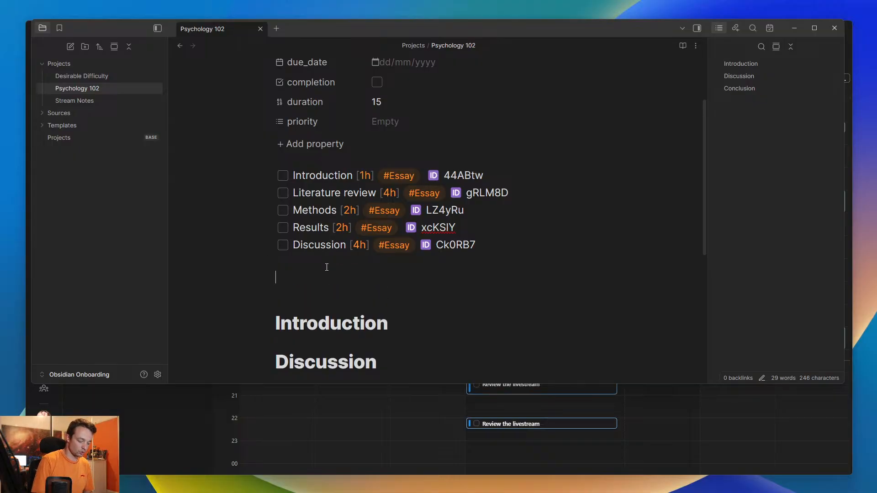
{"action": "type", "text": "- [ ] As"}
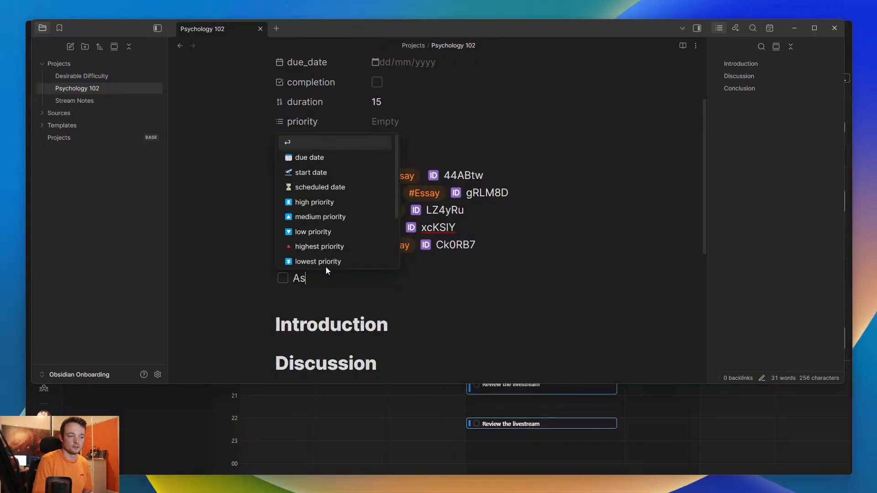
{"action": "key", "text": "BackSpace"}
{"action": "key", "text": "BackSpace"}
{"action": "type", "text": "Biolog"}
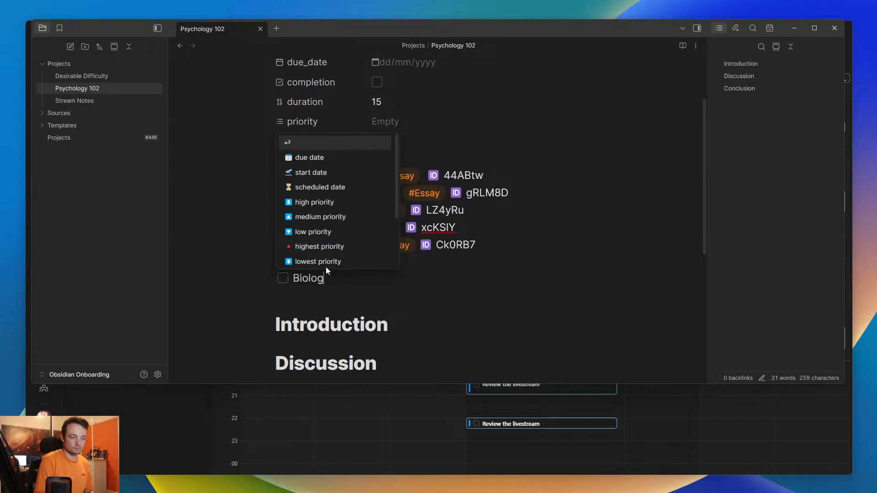
{"action": "type", "text": "y"}
{"action": "key", "text": "Return"}
{"action": "type", "text": "psychology "}
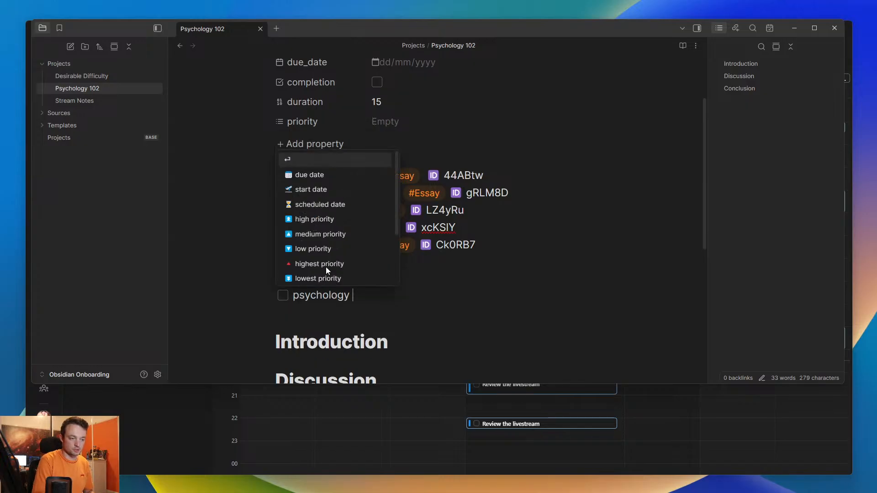
{"action": "type", "text": "#assignmen"}
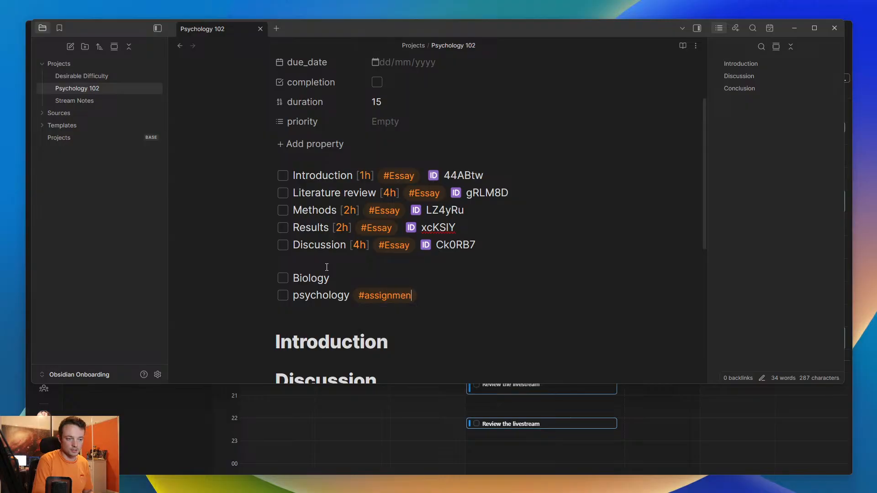
{"action": "type", "text": "t"}
{"action": "type", "text": " #"}
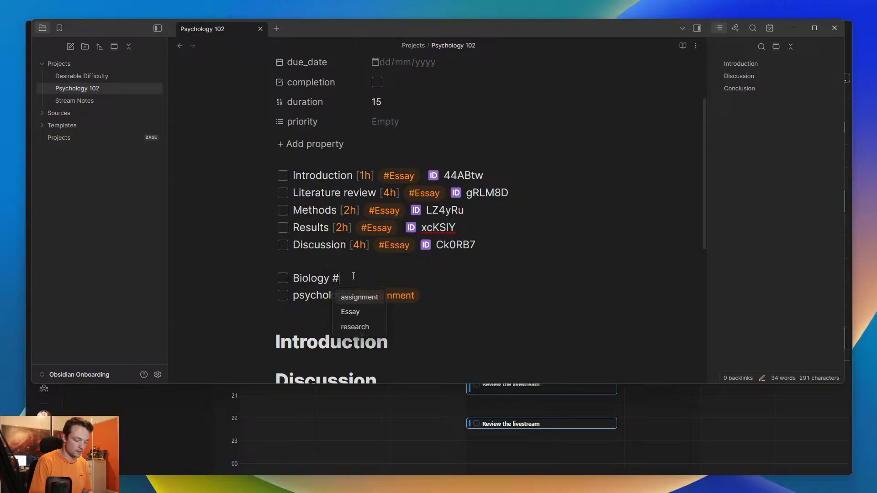
- Tag both the psychology and Biology tasks with #assignment
{"action": "key", "text": "Return"}
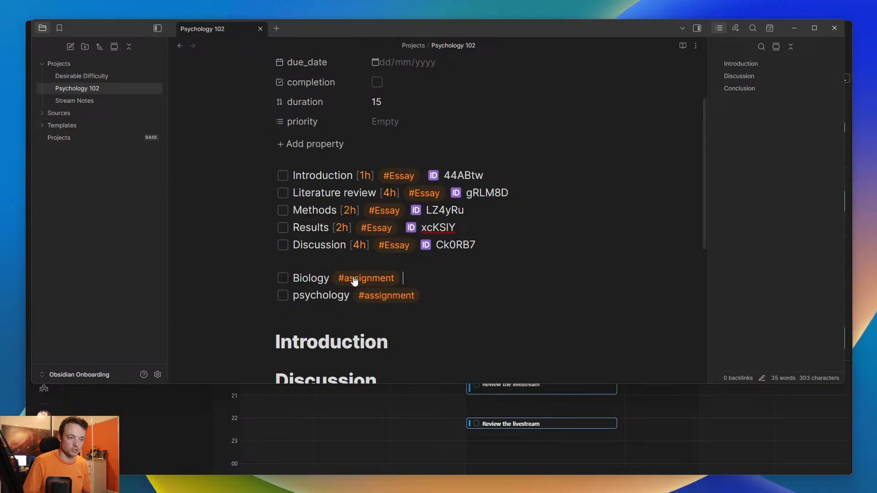
{"action": "left_click", "coordinate": [326, 266]}
- Switch back to Morgen, leave the Biology filter and filter the Obsidian tasks by the tag #assignment
{"action": "left_click_drag", "start_coordinate": [639, 27], "coordinate": [0, 123]}
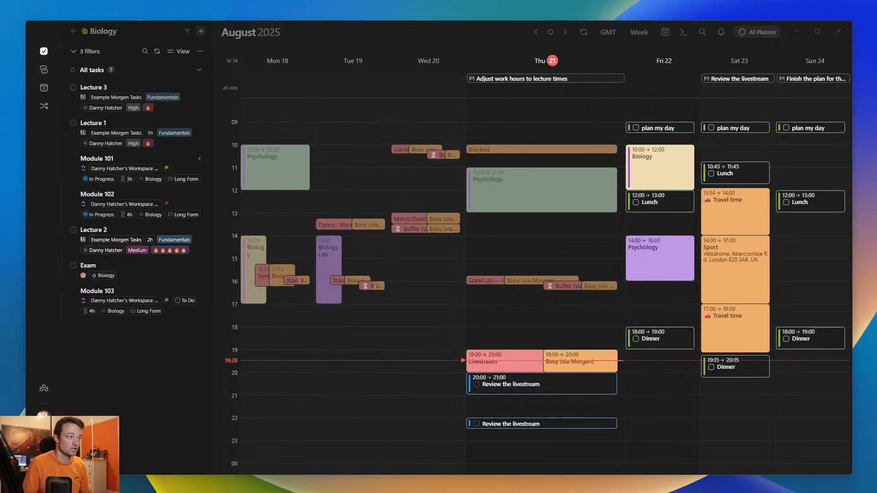
{"action": "left_click", "coordinate": [261, 27]}
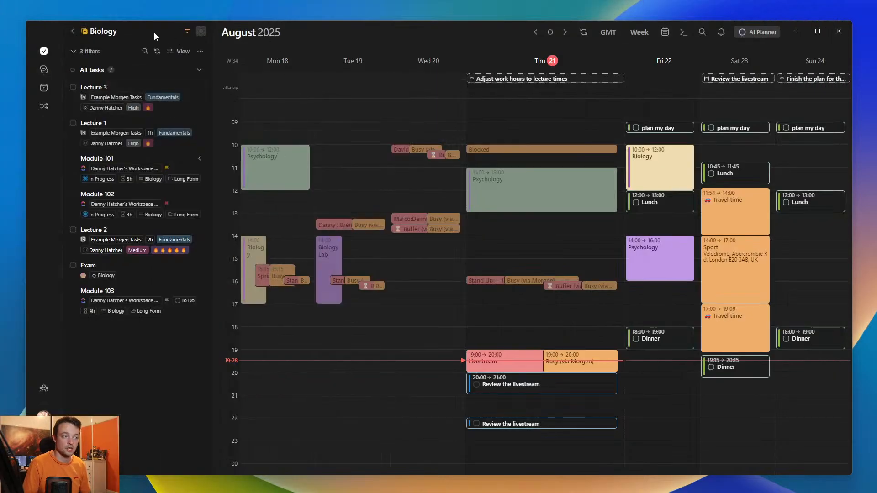
{"action": "left_click", "coordinate": [75, 31]}
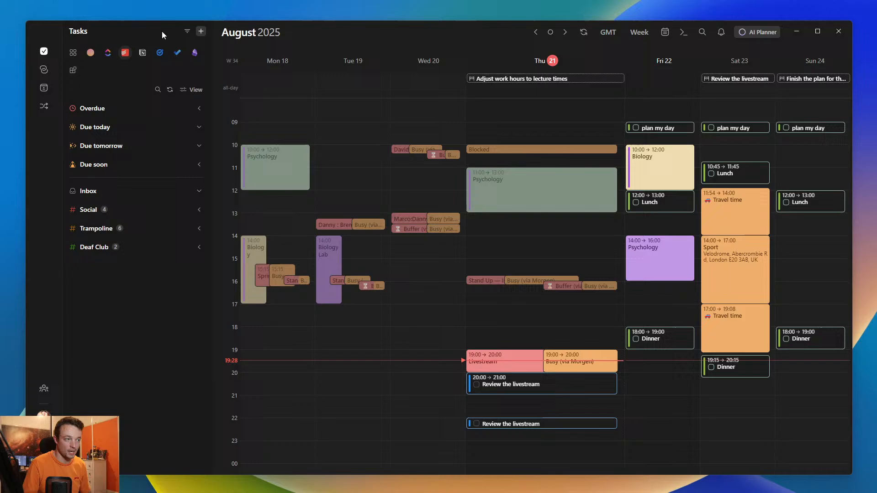
{"action": "left_click", "coordinate": [188, 31]}
{"action": "mouse_move", "coordinate": [229, 179]}
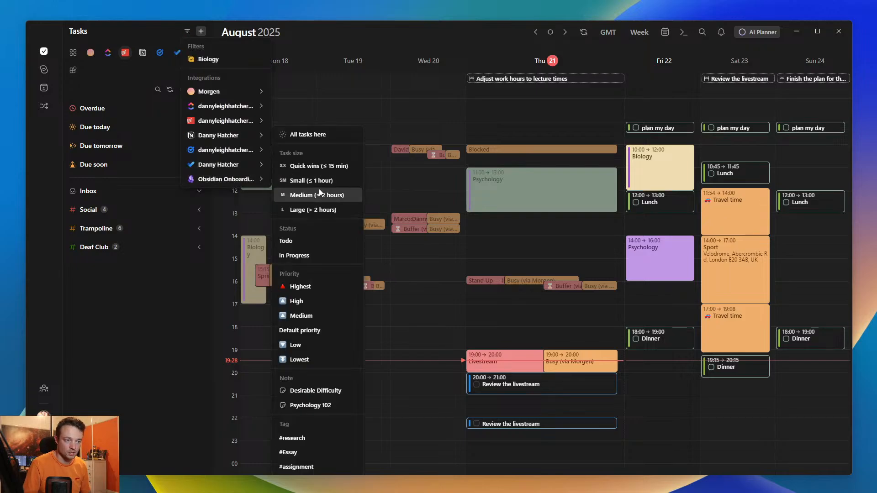
{"action": "left_click", "coordinate": [299, 467]}
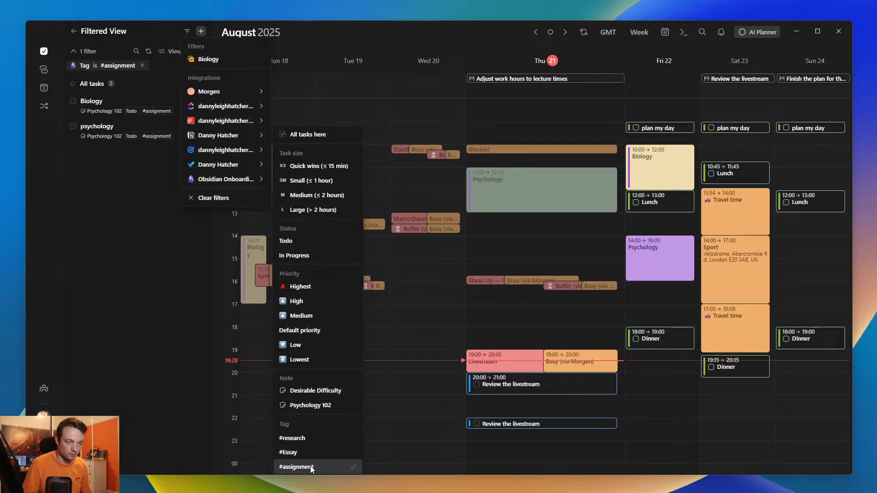
- Save the tag filter under the name assignment and return to the task list
{"action": "left_click", "coordinate": [108, 266]}
{"action": "left_click", "coordinate": [199, 51]}
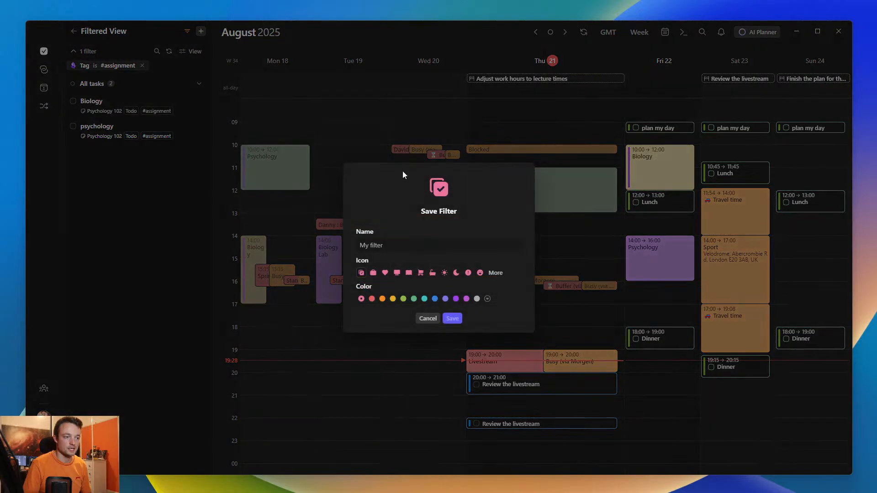
{"action": "type", "text": "assignment"}
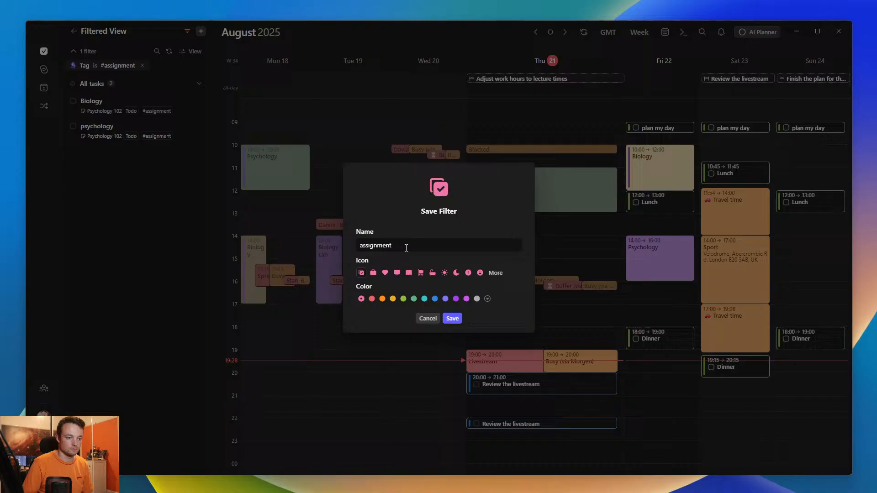
{"action": "left_click", "coordinate": [452, 319]}
{"action": "left_click", "coordinate": [73, 31]}
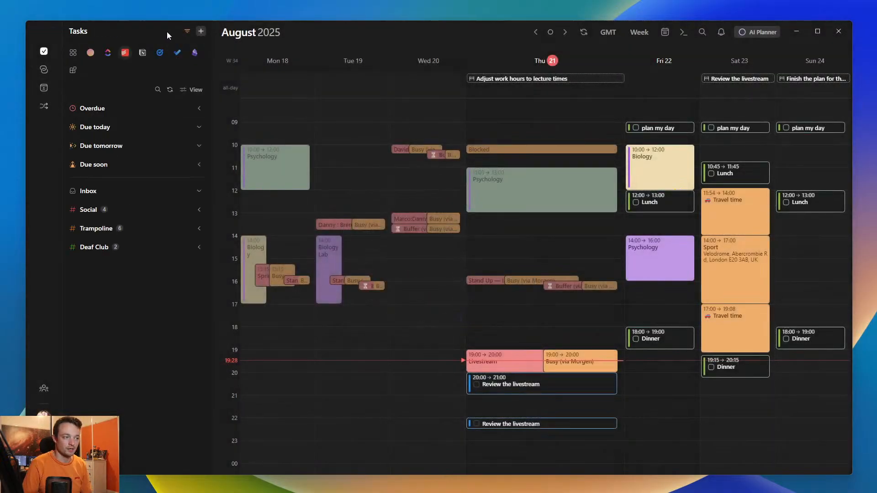
- Open the saved assignment filter to check its tasks, and return to the task list
{"action": "left_click", "coordinate": [187, 32]}
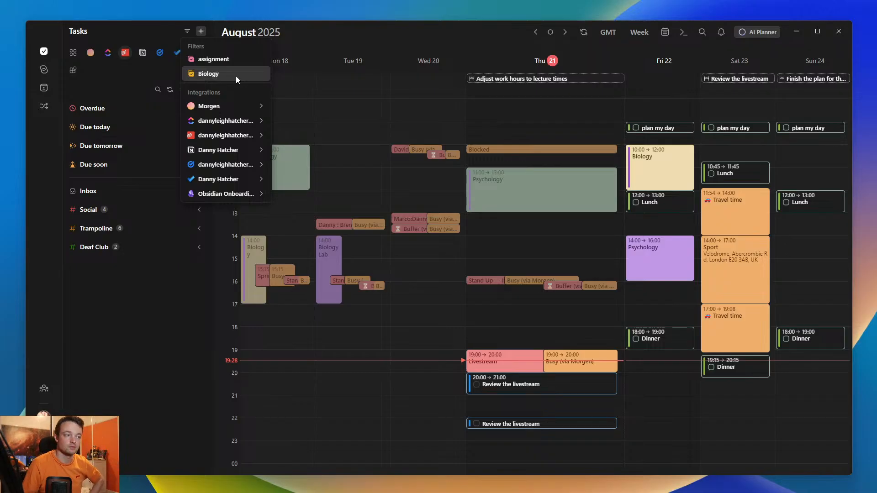
{"action": "left_click", "coordinate": [220, 58]}
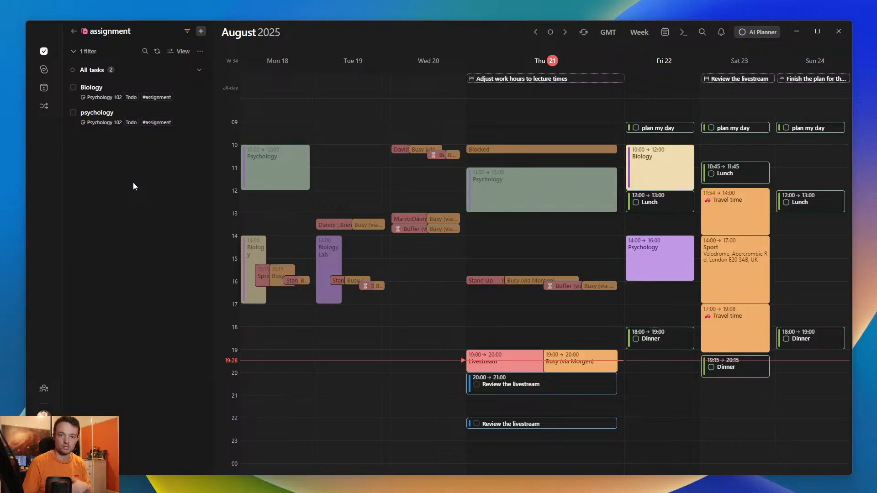
{"action": "left_click", "coordinate": [72, 32]}
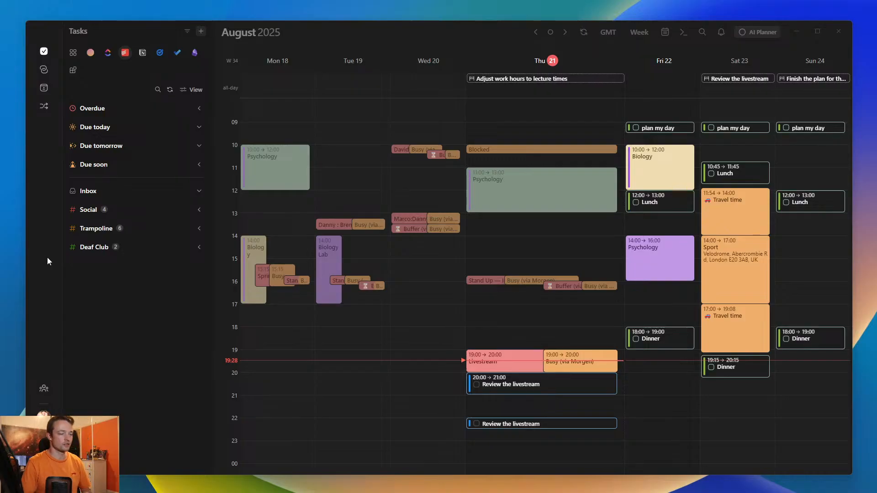
- Show the tasks from all sources and collapse the All tasks, Due soon and Due today groups
{"action": "left_click", "coordinate": [142, 330]}
{"action": "left_click", "coordinate": [73, 53]}
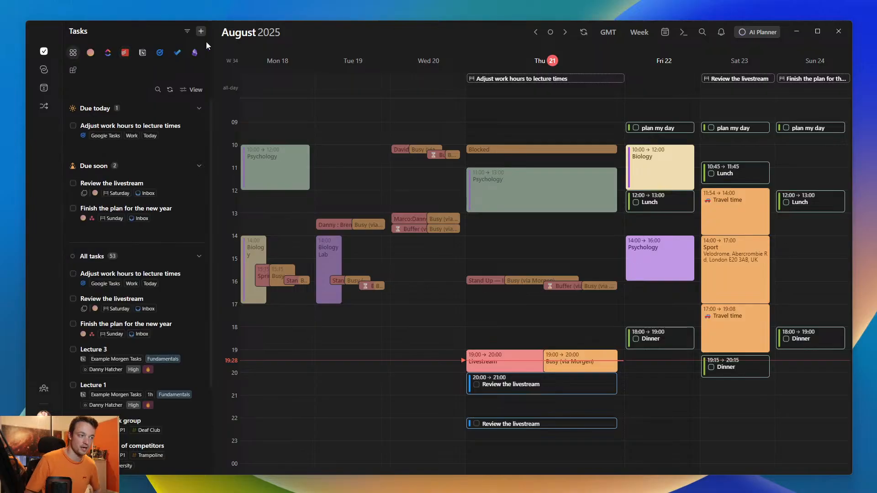
{"action": "left_click", "coordinate": [91, 256]}
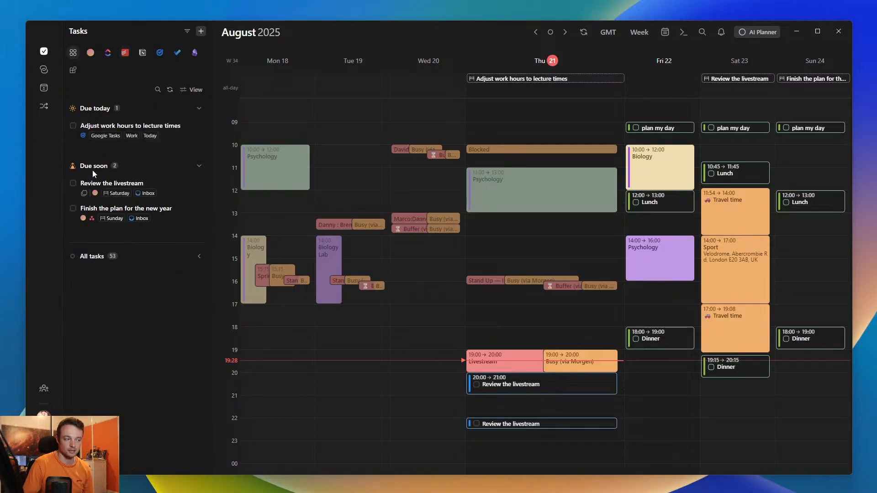
{"action": "left_click", "coordinate": [93, 166]}
{"action": "left_click", "coordinate": [94, 108]}
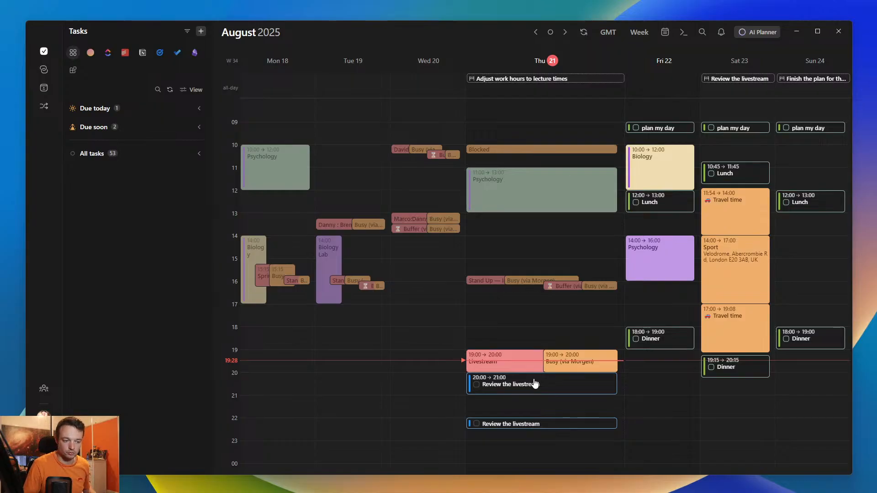
- Select both Review the livestream blocks on Thursday together and clear the selection
{"action": "mouse_move", "coordinate": [551, 389]}
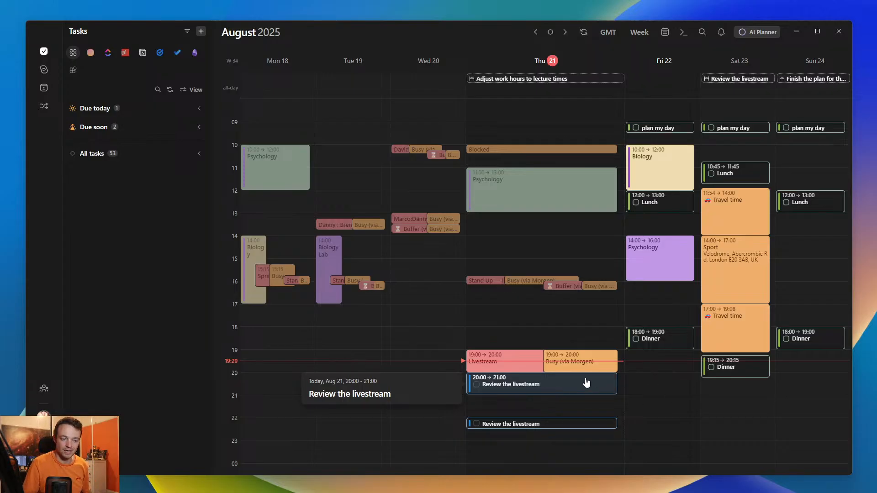
{"action": "left_click", "coordinate": [574, 423], "text": "shift"}
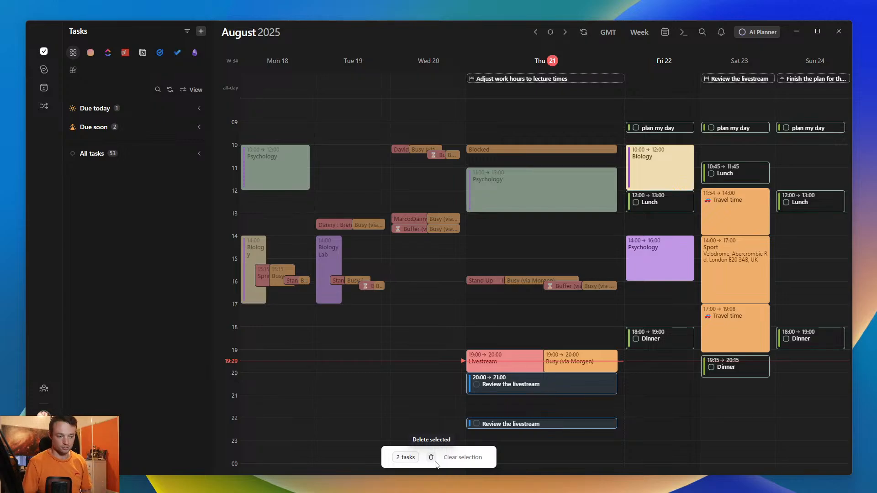
{"action": "key", "text": "Escape"}
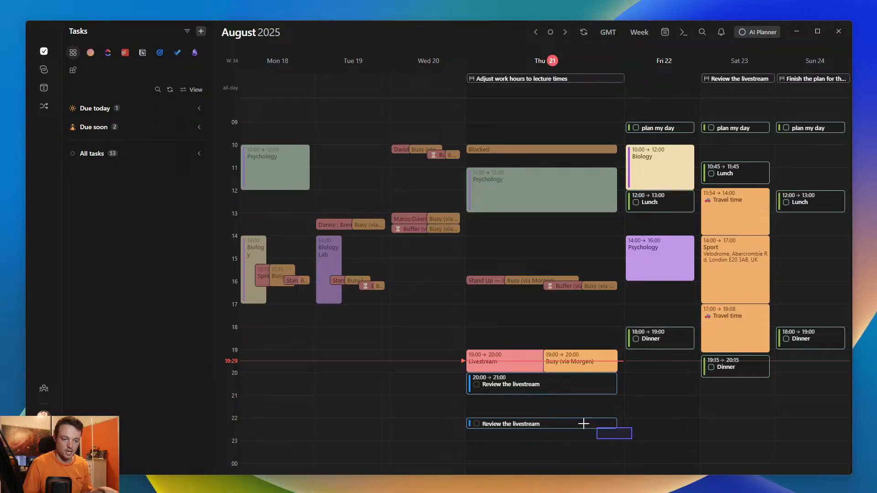
- Box-select the two Thursday Review the livestream blocks, request their bulk deletion and cancel it
{"action": "left_click_drag", "start_coordinate": [629, 435], "coordinate": [452, 364]}
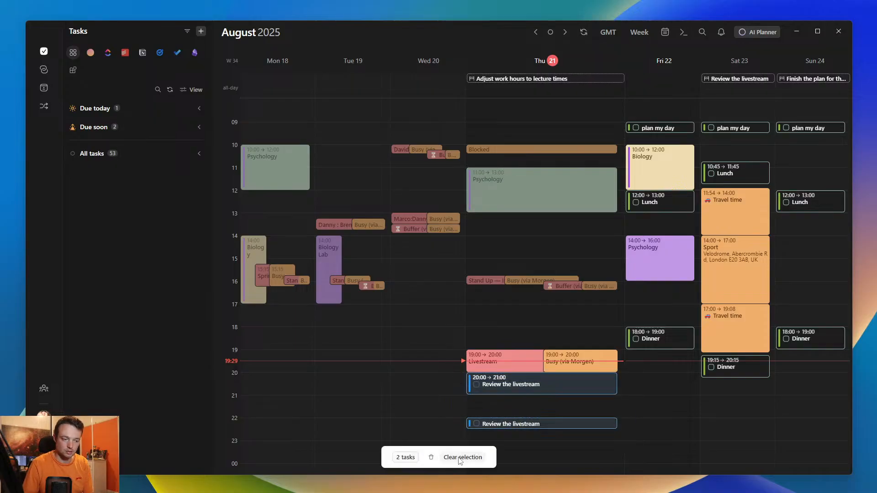
{"action": "key", "text": "Delete"}
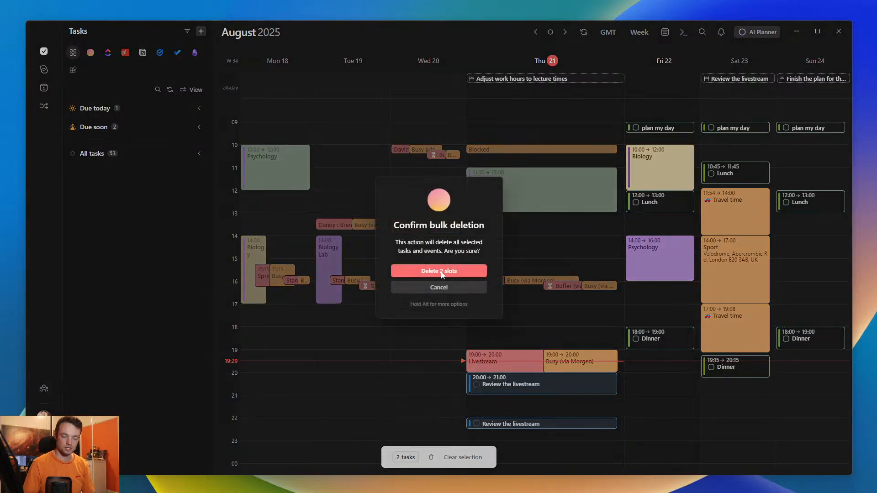
{"action": "left_click", "coordinate": [440, 288]}
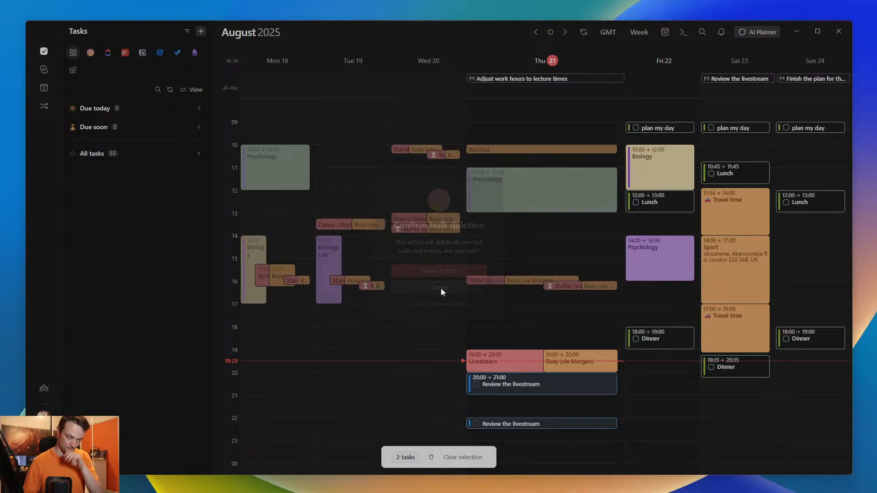
- Expand the Inbox list in Morgen's own tasks and clear the selection of calendar blocks
{"action": "left_click", "coordinate": [92, 52]}
{"action": "left_click", "coordinate": [88, 192]}
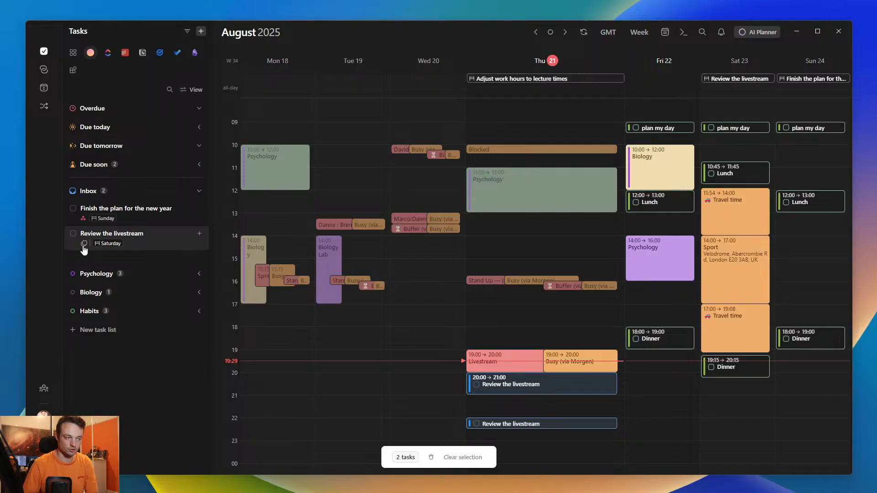
{"action": "left_click", "coordinate": [473, 450]}
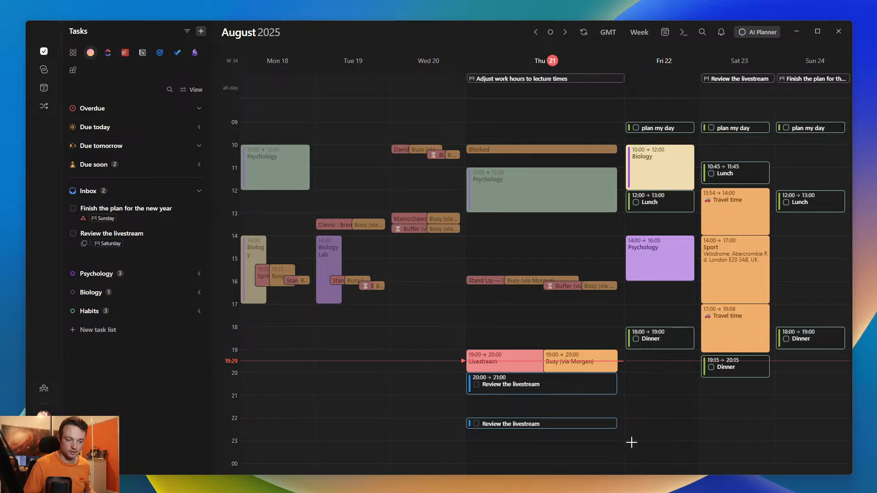
- Box-select the two Thursday Review the livestream blocks and delete them, confirming the bulk deletion
{"action": "left_click_drag", "start_coordinate": [631, 442], "coordinate": [450, 372]}
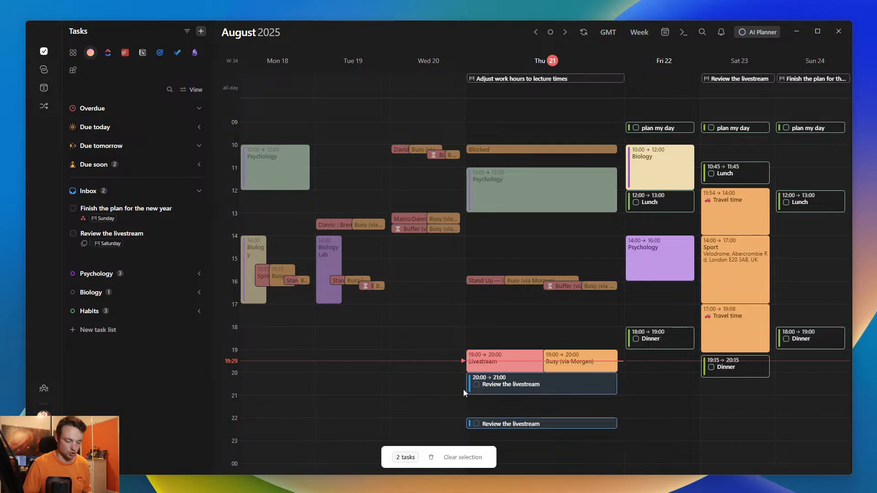
{"action": "key", "text": "Delete"}
{"action": "left_click", "coordinate": [445, 272]}
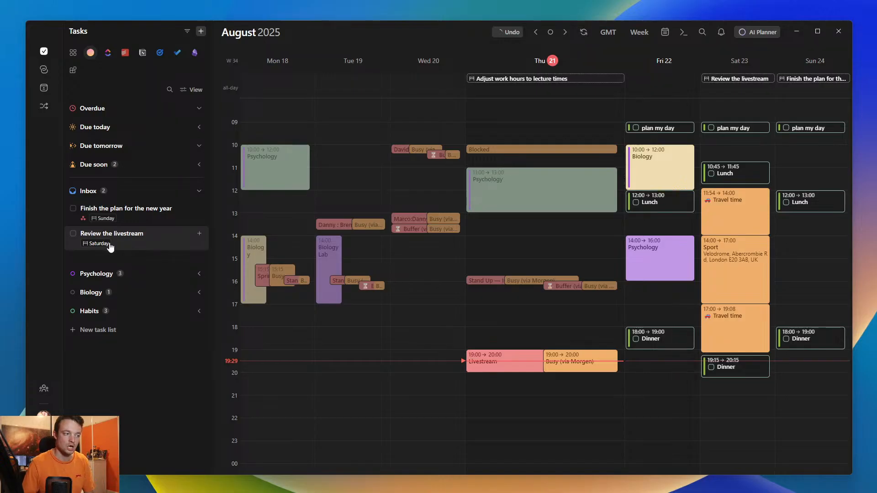
- Schedule the inbox task Review the livestream on Thursday evening after 21:00 and delete the resulting calendar block
{"action": "left_click_drag", "start_coordinate": [115, 246], "coordinate": [491, 402]}
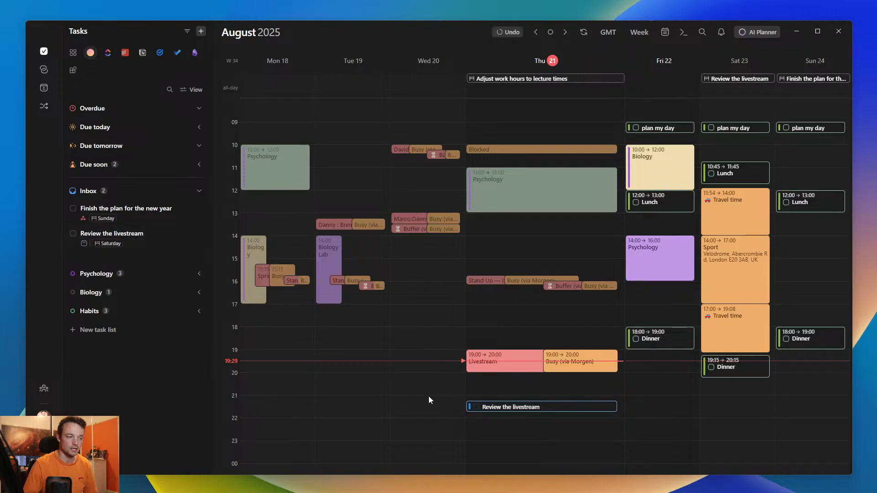
{"action": "left_click", "coordinate": [543, 409]}
{"action": "key", "text": "Delete"}
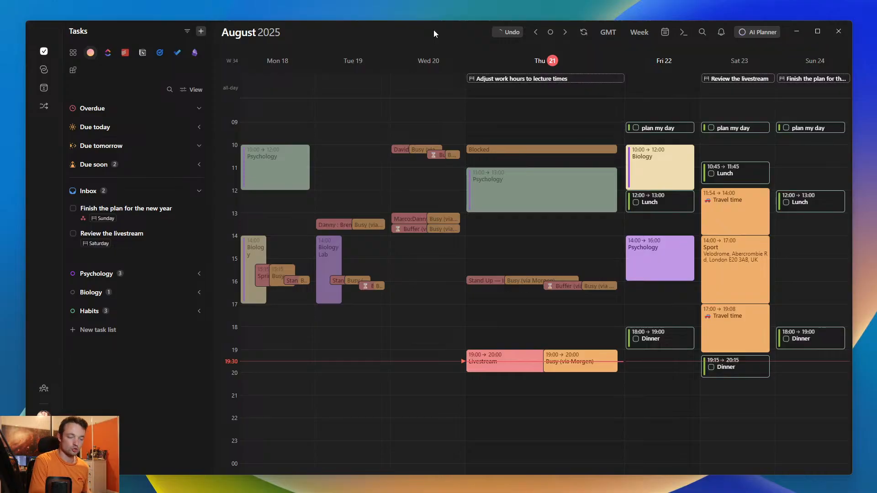
- Examine the keyboard shortcuts list in the preferences, from general shortcuts to changes on events and tasks
{"action": "key", "text": "ctrl+k"}
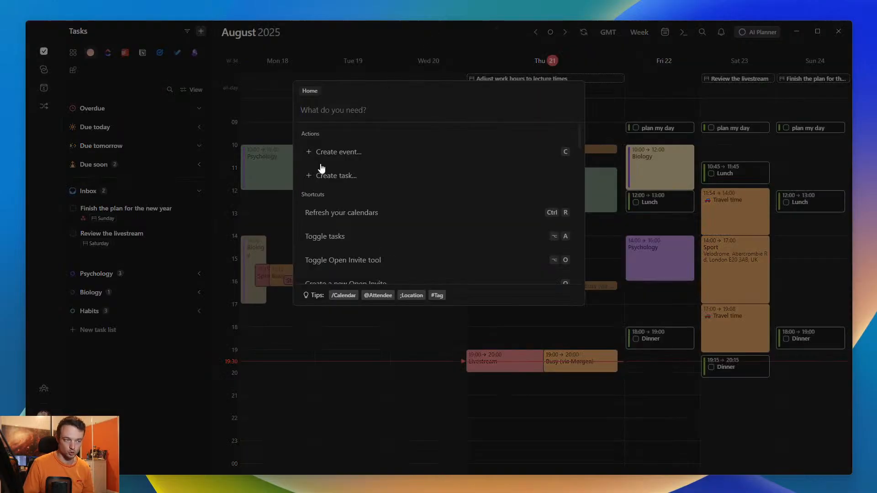
{"action": "left_click", "coordinate": [253, 288]}
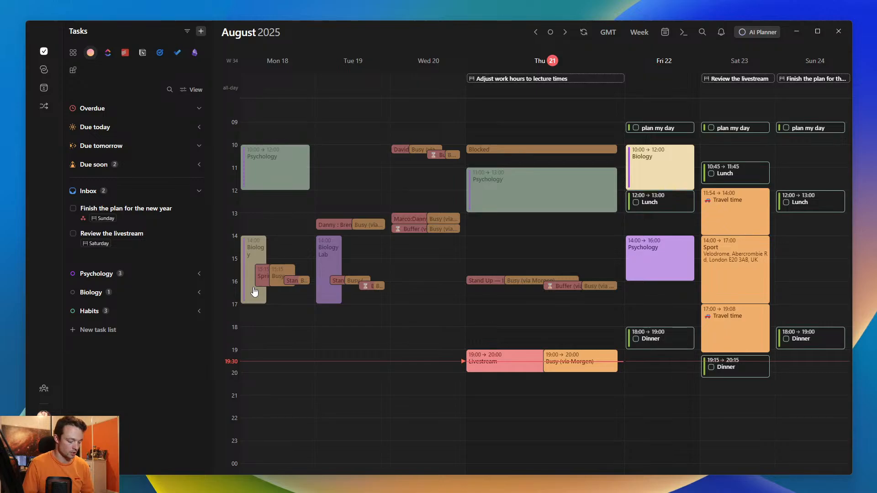
{"action": "key", "text": "p"}
{"action": "left_click", "coordinate": [288, 139]}
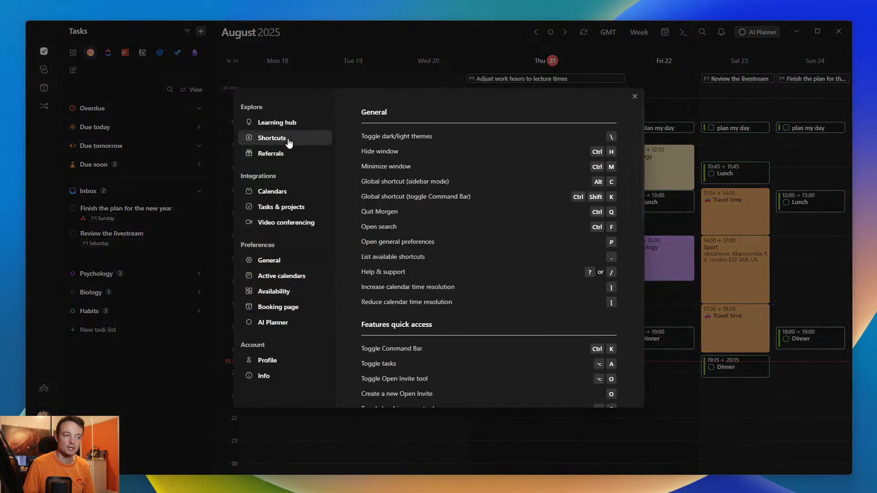
{"action": "scroll", "coordinate": [431, 294], "scroll_direction": "down", "scroll_amount": 6}
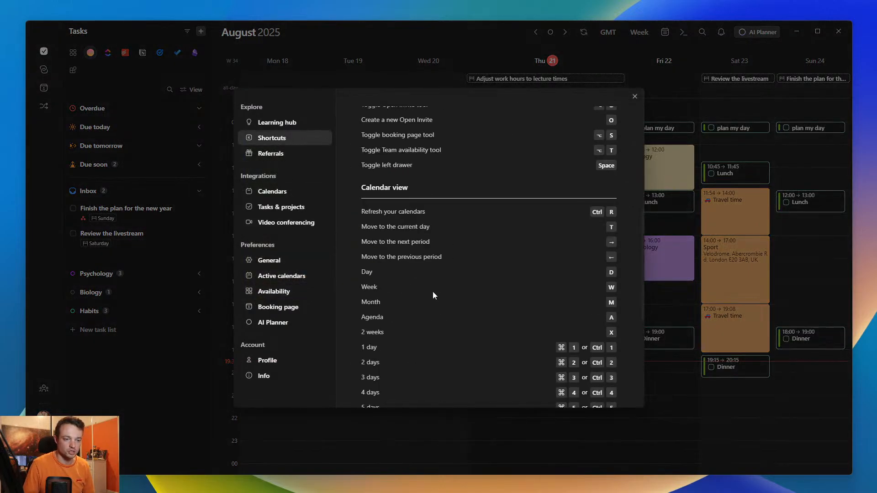
{"action": "scroll", "coordinate": [441, 270], "scroll_direction": "down", "scroll_amount": 5}
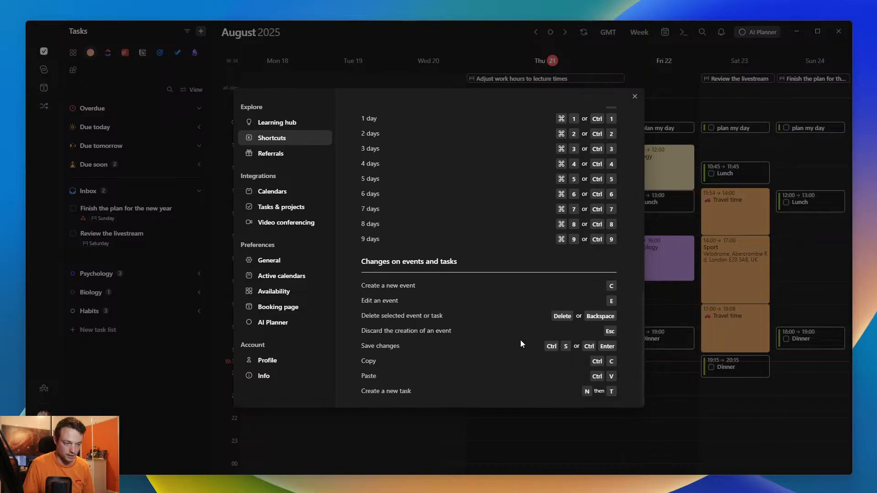
{"action": "scroll", "coordinate": [499, 345], "scroll_direction": "up", "scroll_amount": 10}
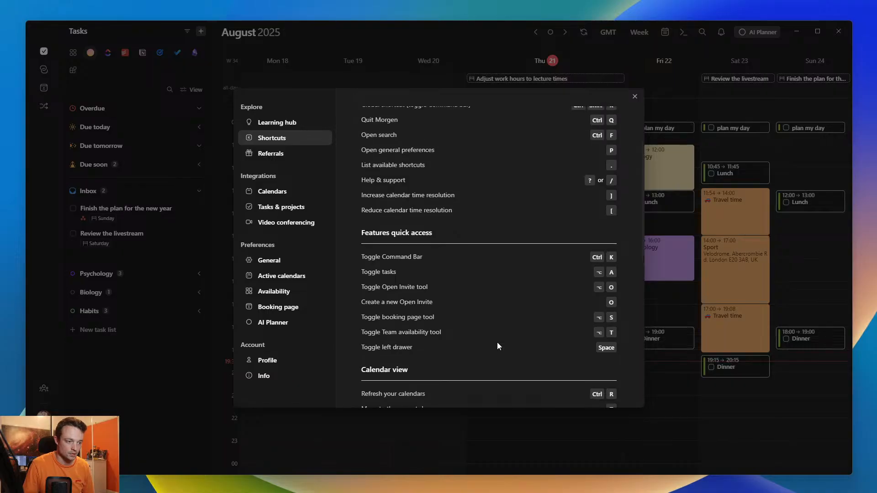
{"action": "scroll", "coordinate": [499, 345], "scroll_direction": "up", "scroll_amount": 2}
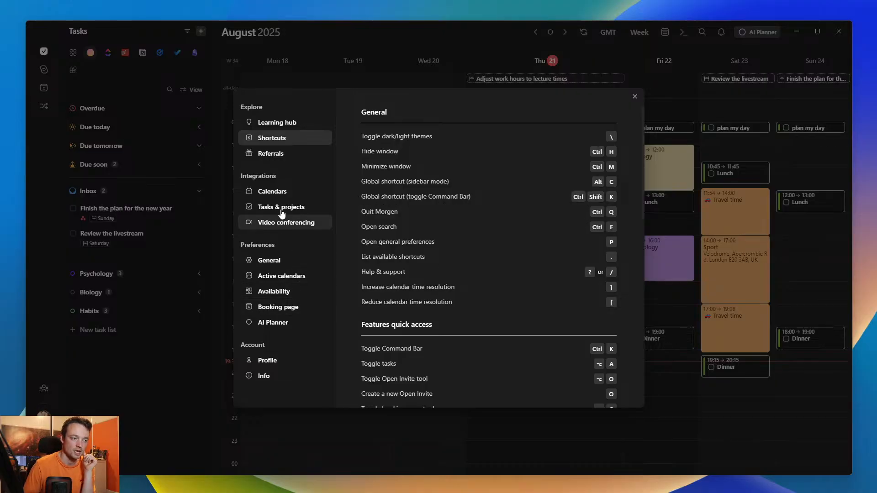
- Examine the calendar integrations and the general preferences down to the Global Command Bar setting, and close the preferences
{"action": "left_click", "coordinate": [285, 193]}
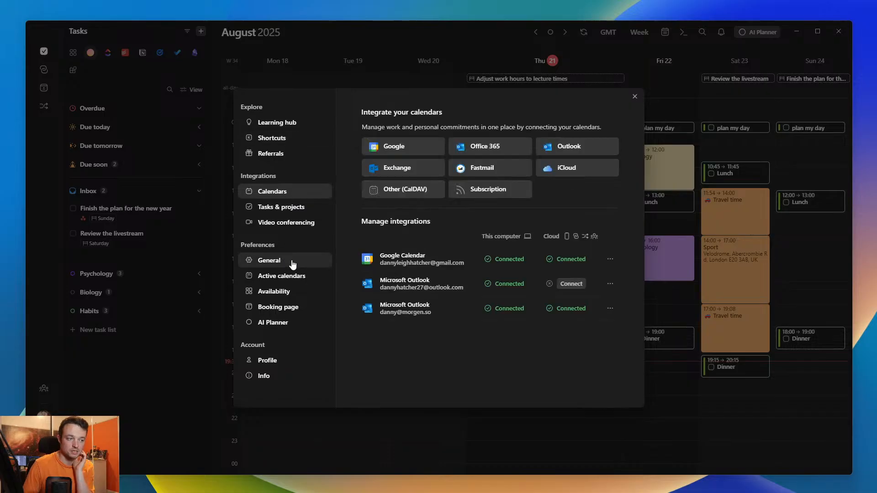
{"action": "left_click", "coordinate": [289, 262]}
{"action": "scroll", "coordinate": [495, 278], "scroll_direction": "down", "scroll_amount": 4}
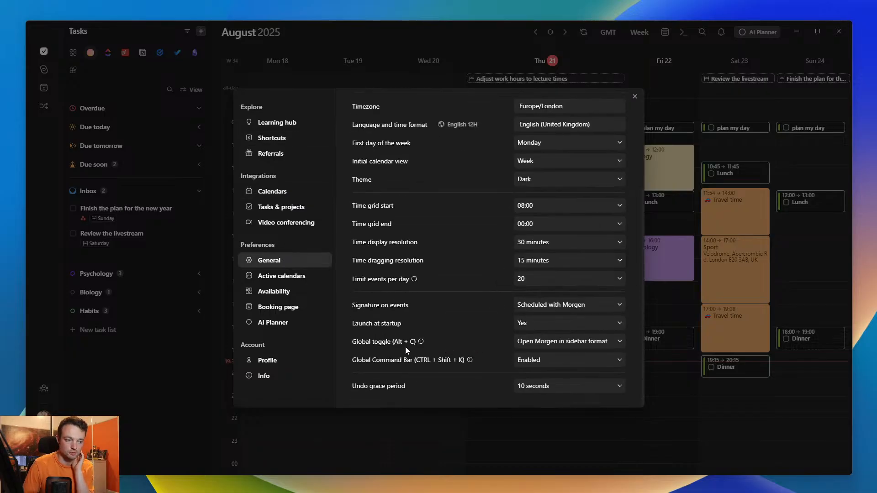
{"action": "left_click", "coordinate": [555, 359]}
{"action": "left_click", "coordinate": [691, 296]}
{"action": "left_click", "coordinate": [690, 289]}
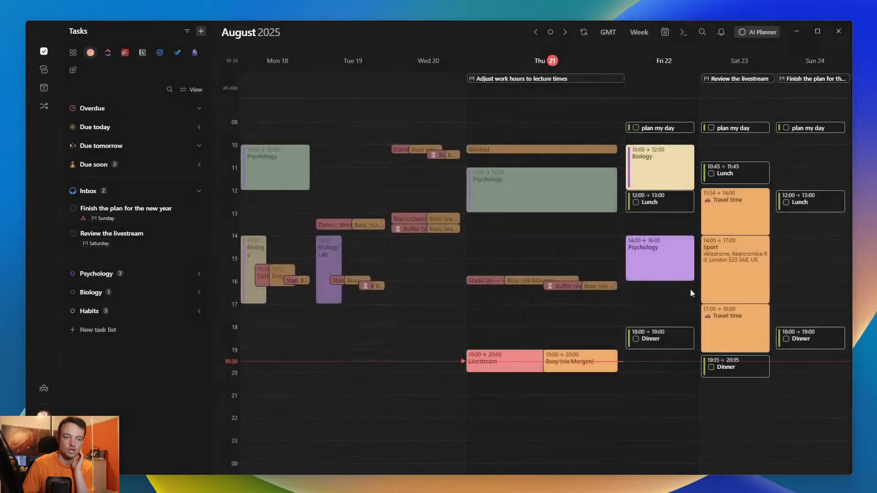
- Start a new event named biology revision in the command bar and tag it Biology
{"action": "key", "text": "ctrl+k"}
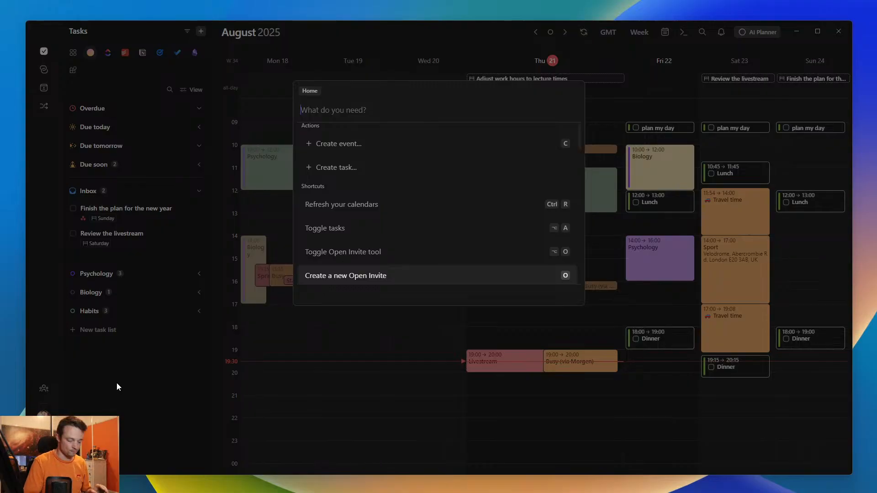
{"action": "type", "text": "logy revision"}
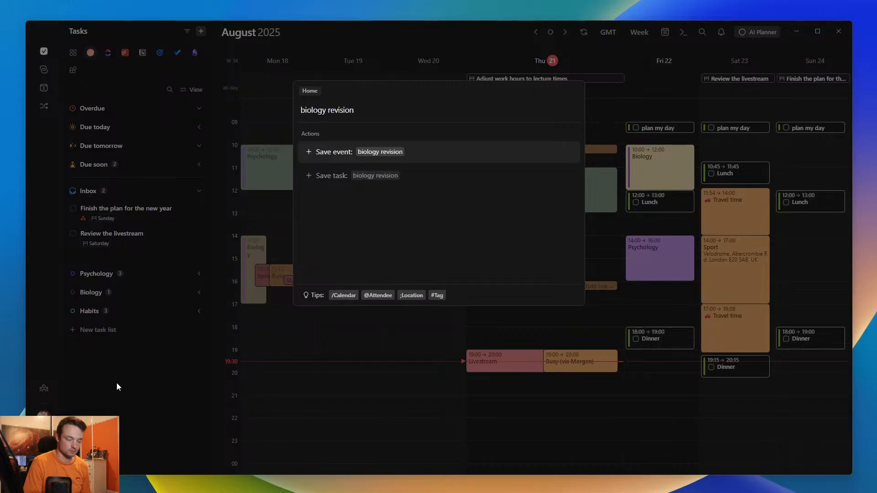
{"action": "key", "text": "Down"}
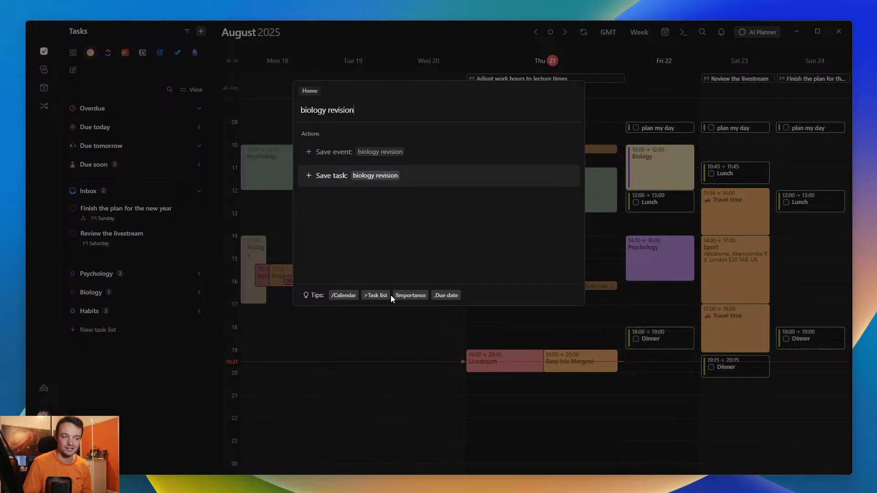
{"action": "key", "text": "Up"}
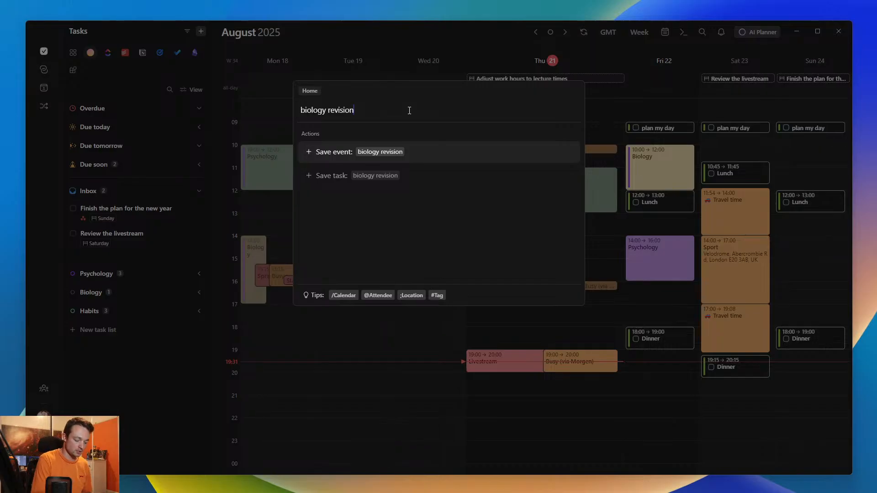
{"action": "type", "text": "#ta"}
{"action": "key", "text": "BackSpace"}
{"action": "key", "text": "BackSpace"}
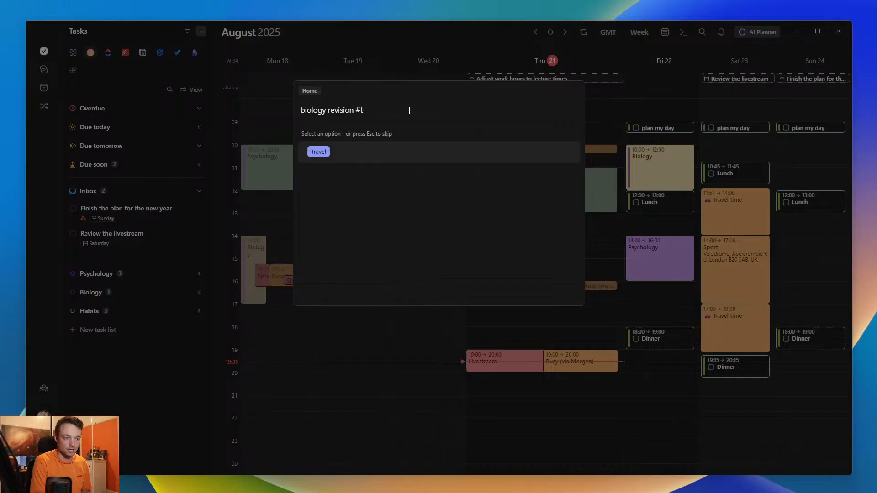
{"action": "type", "text": "bi"}
{"action": "key", "text": "Return"}
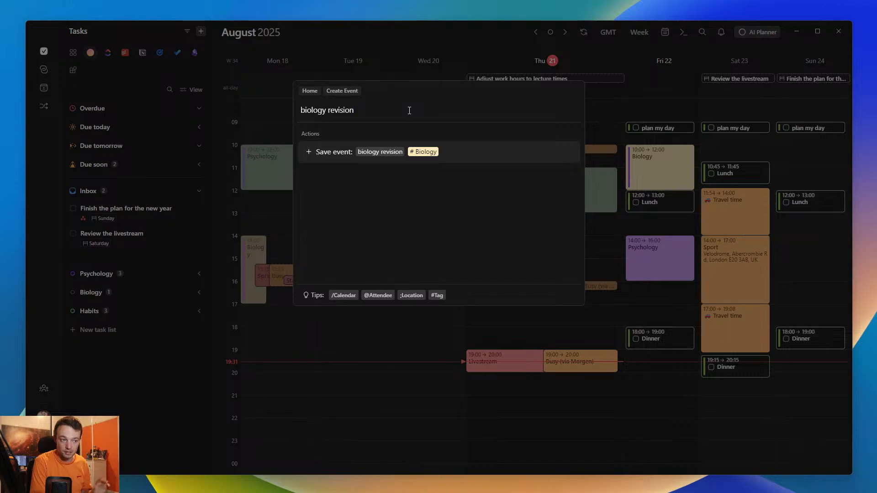
- Assign the biology revision event to the Tasks calendar, schedule it for 7pm and save it
{"action": "type", "text": "/"}
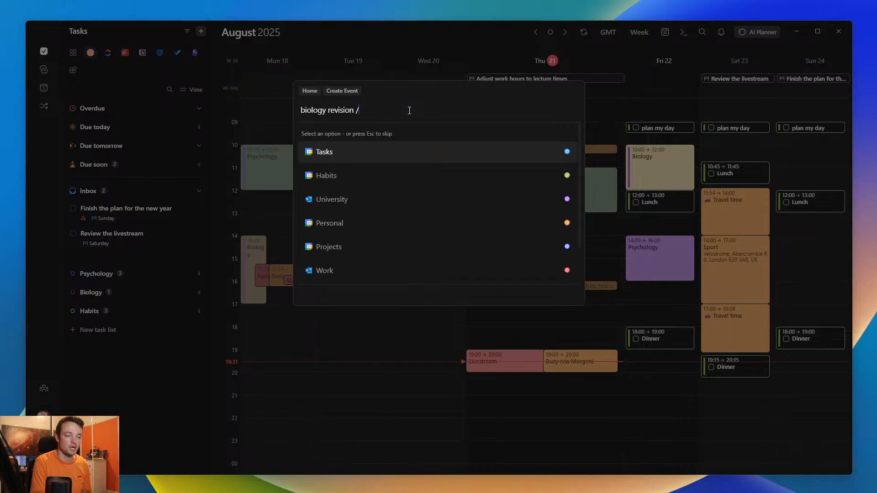
{"action": "type", "text": "tas"}
{"action": "key", "text": "Return"}
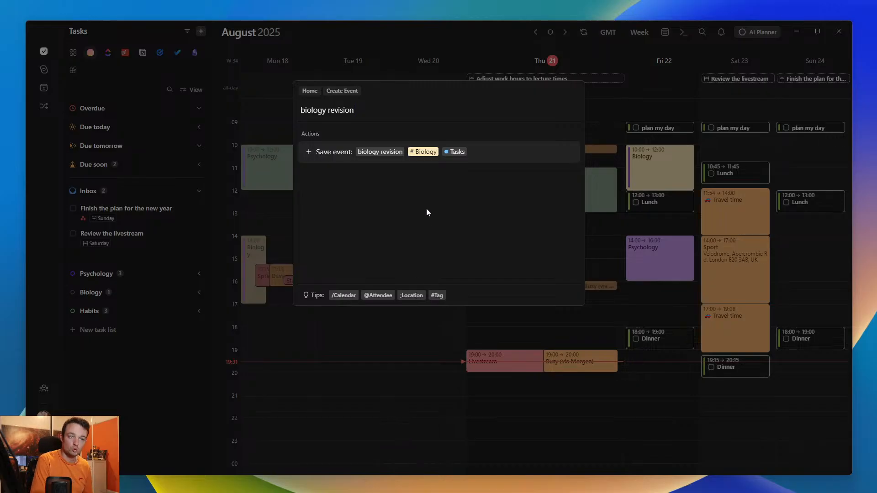
{"action": "type", "text": "7pm"}
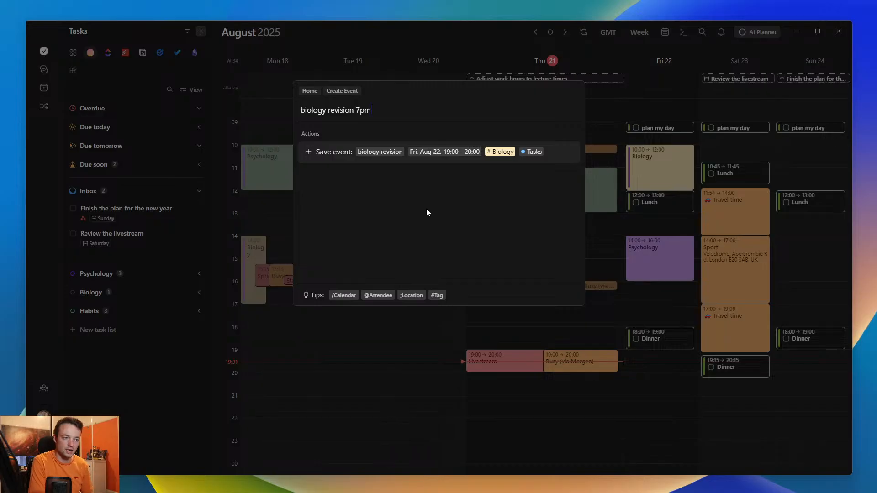
{"action": "key", "text": "Return"}
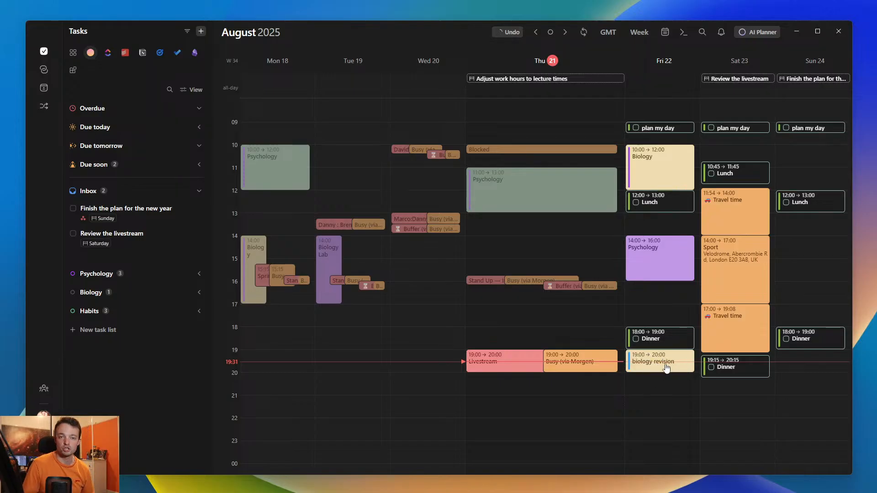
- Create an event named psychology revision at 8pm with the psychology tag through the command bar
{"action": "key", "text": "ctrl+k"}
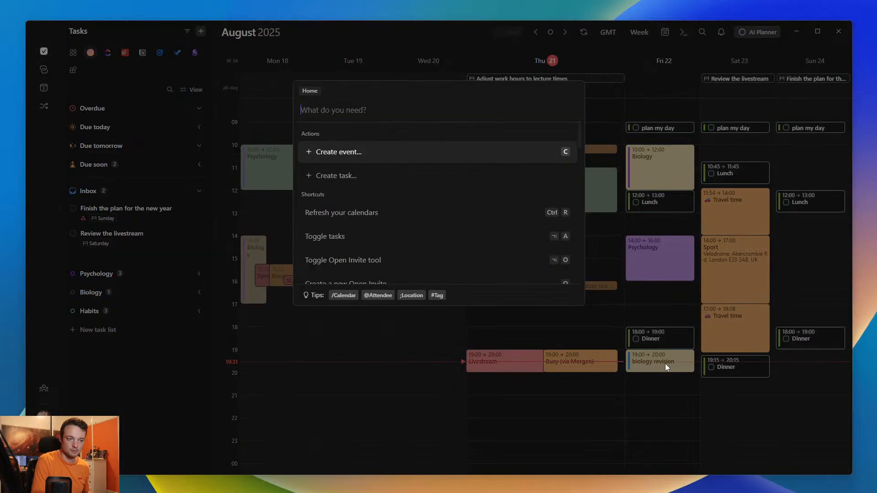
{"action": "type", "text": "b"}
{"action": "key", "text": "BackSpace"}
{"action": "type", "text": "ps"}
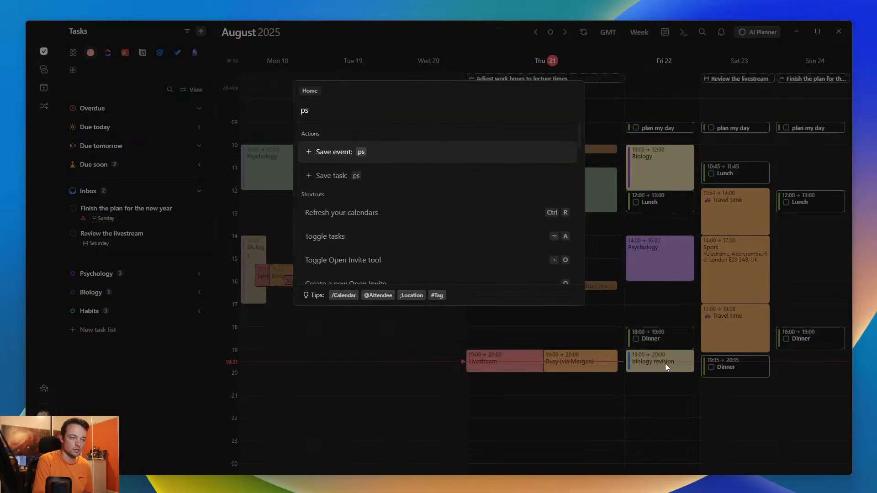
{"action": "type", "text": "ychology revision 8"}
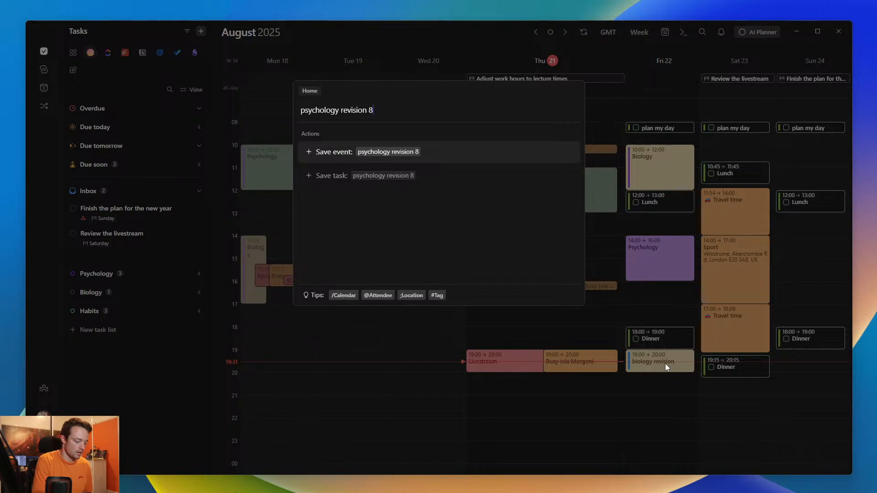
{"action": "type", "text": "pm #"}
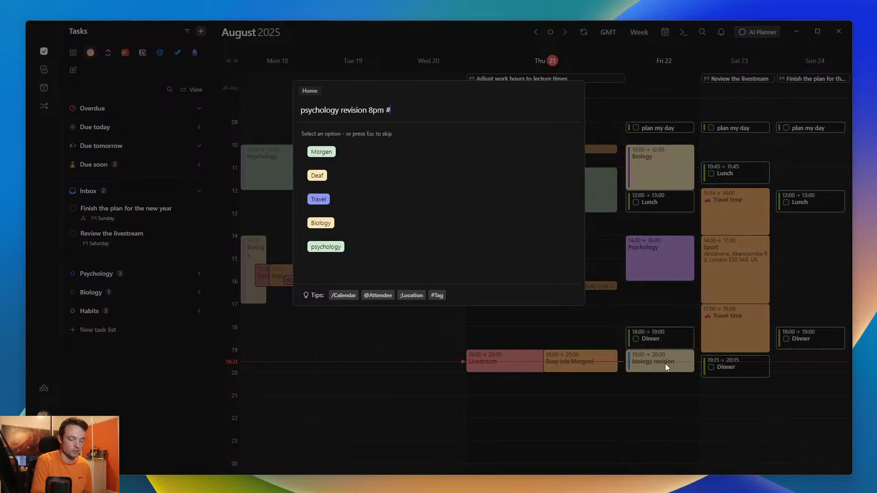
{"action": "type", "text": "psy"}
{"action": "key", "text": "Return"}
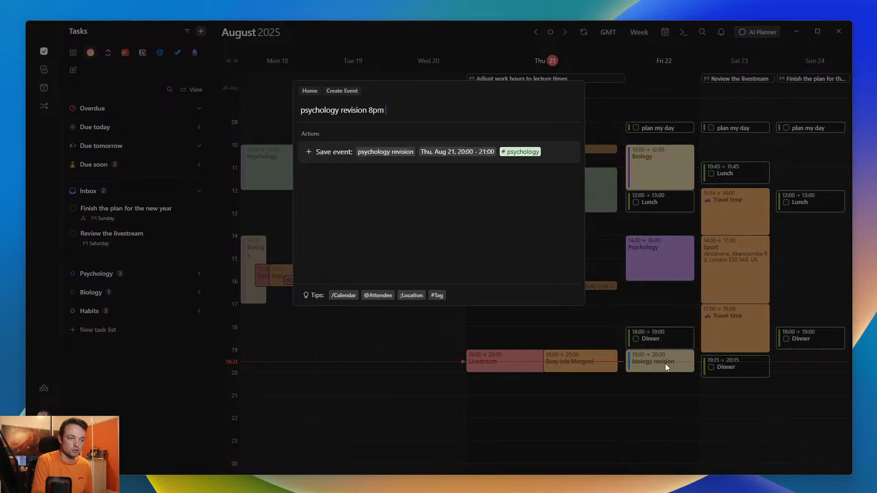
{"action": "key", "text": "Return"}
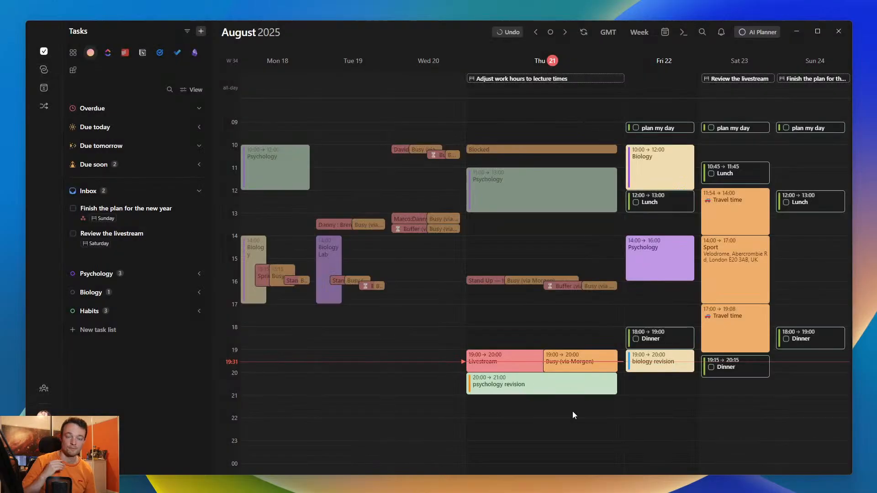
- Move the Thursday psychology revision event to the Tasks calendar and confirm the move
{"action": "left_click", "coordinate": [525, 383]}
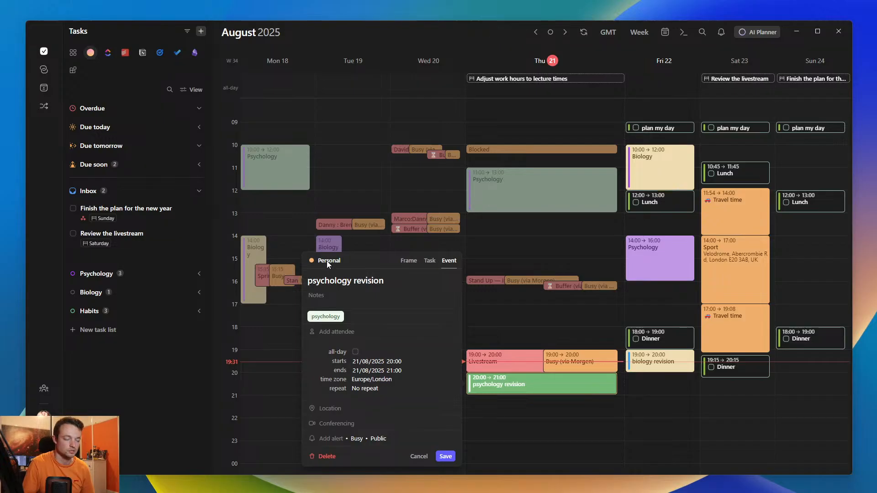
{"action": "left_click", "coordinate": [640, 383]}
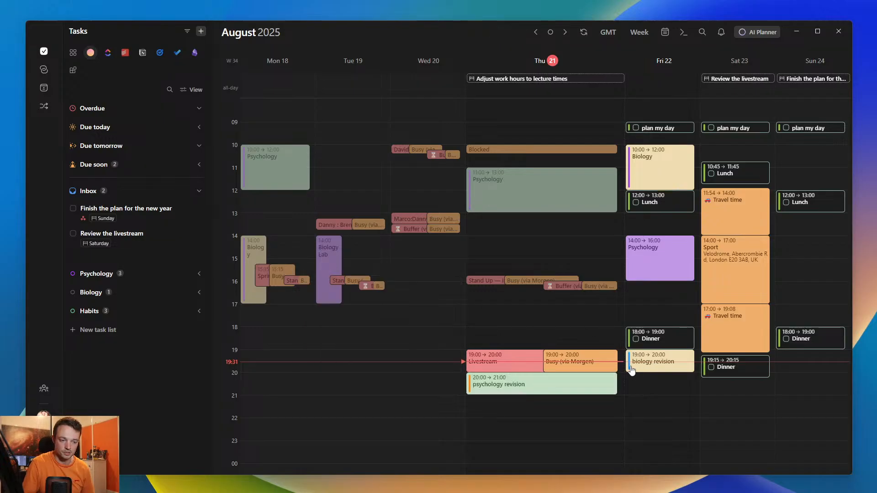
{"action": "left_click", "coordinate": [516, 388]}
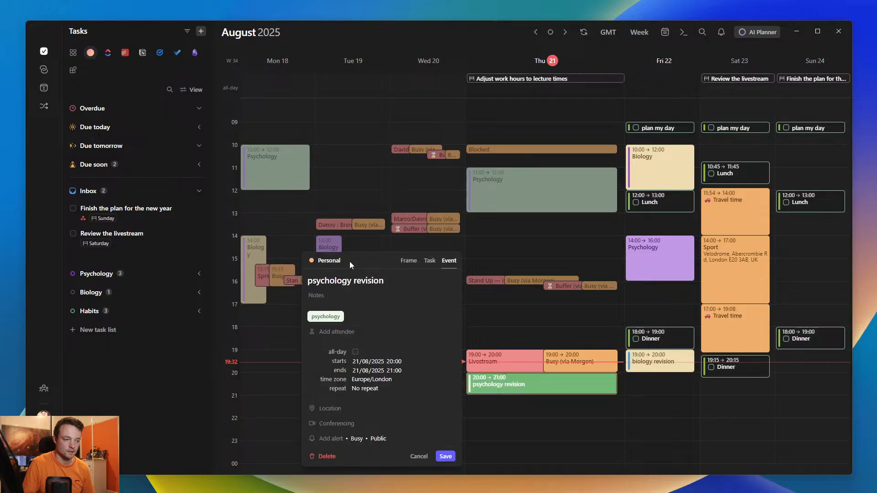
{"action": "left_click", "coordinate": [328, 260]}
{"action": "left_click", "coordinate": [332, 305]}
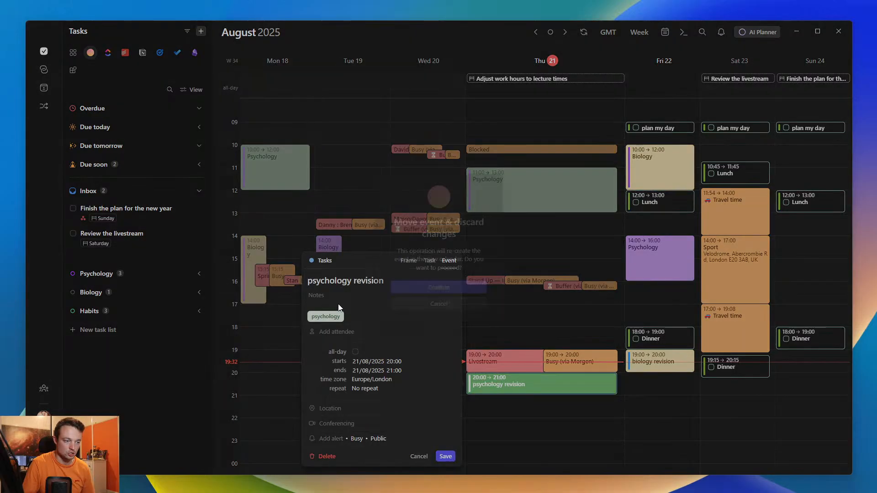
{"action": "left_click", "coordinate": [433, 291]}
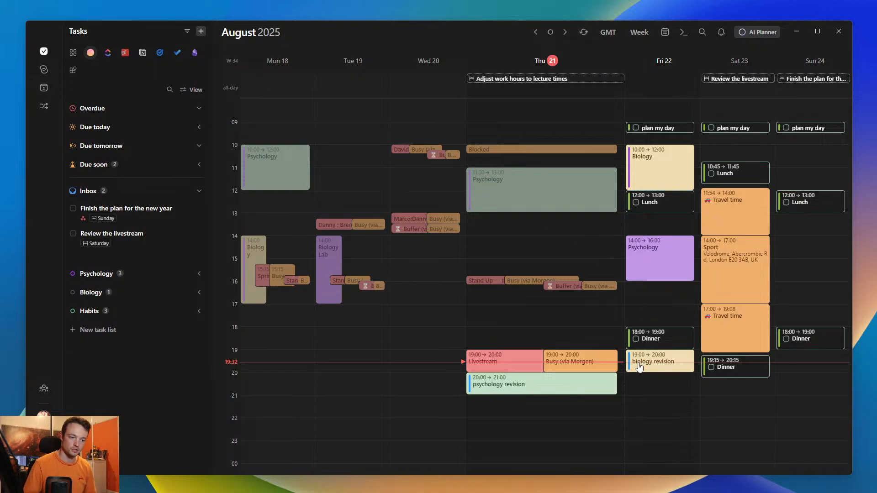
- Schedule the inbox tasks Finish the plan for the new year at about 21:15 and Review the livestream at 22:30 on Thursday
{"action": "left_click_drag", "start_coordinate": [88, 209], "coordinate": [497, 419]}
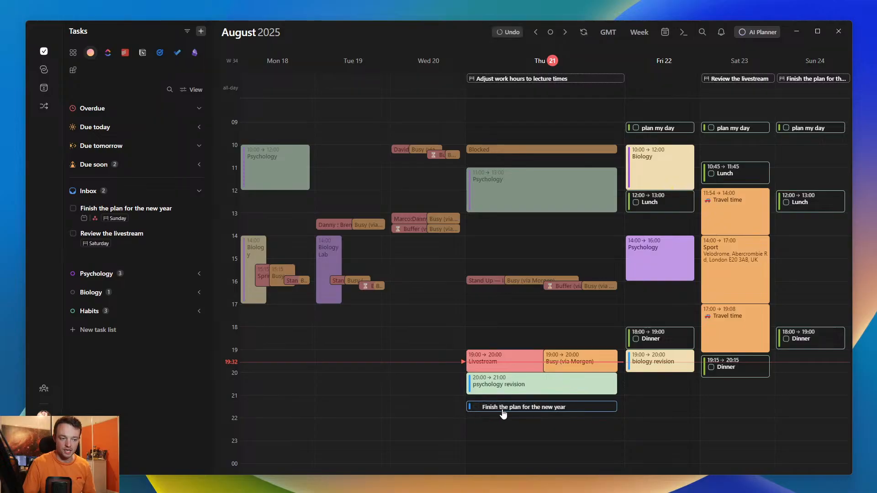
{"action": "left_click_drag", "start_coordinate": [107, 243], "coordinate": [526, 435]}
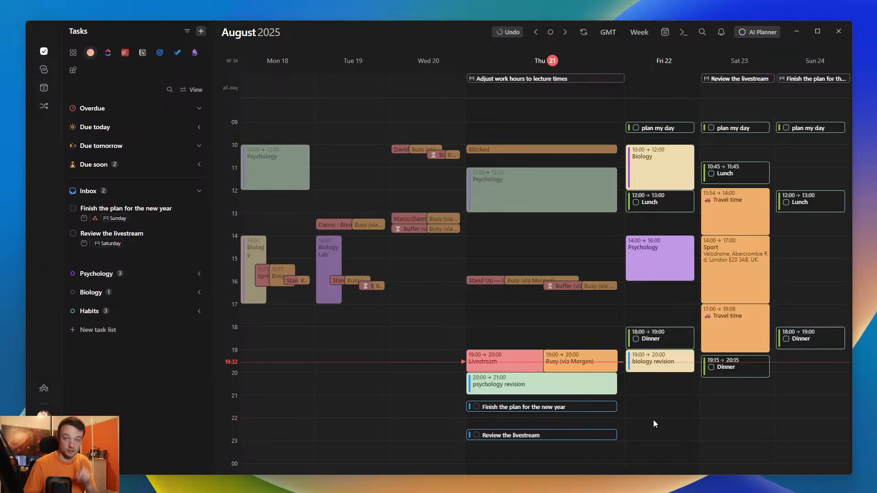
- Bulk delete the two scheduled inbox task slots on Thursday together with the psychology revision and biology revision events
{"action": "left_click", "coordinate": [600, 438], "text": "ctrl"}
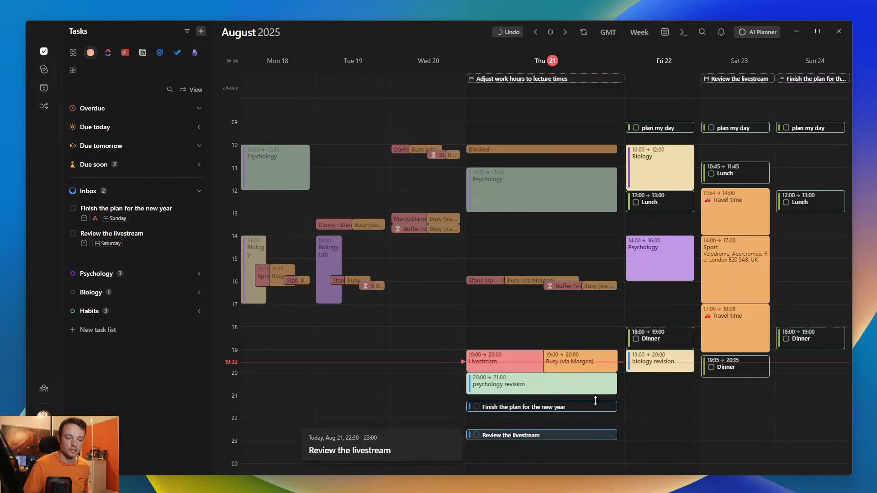
{"action": "left_click", "coordinate": [598, 407], "text": "ctrl"}
{"action": "left_click", "coordinate": [598, 388], "text": "ctrl"}
{"action": "left_click", "coordinate": [665, 368], "text": "ctrl"}
{"action": "key", "text": "Delete"}
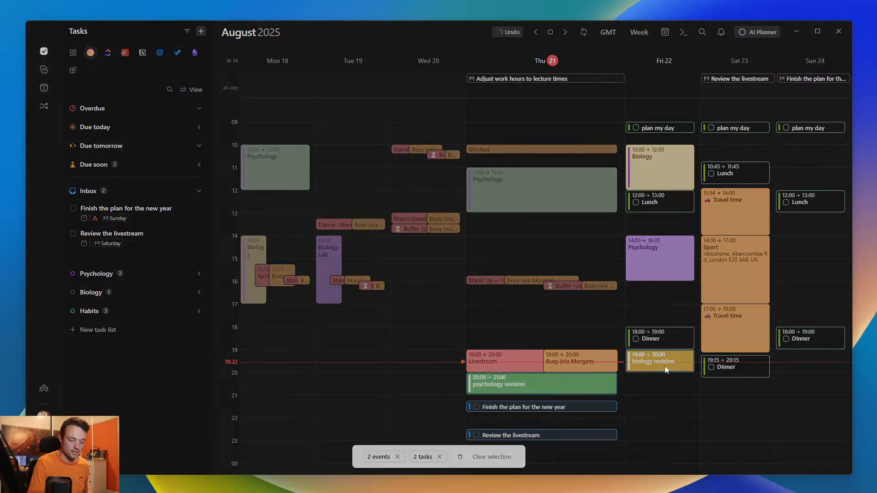
{"action": "key", "text": "Return"}
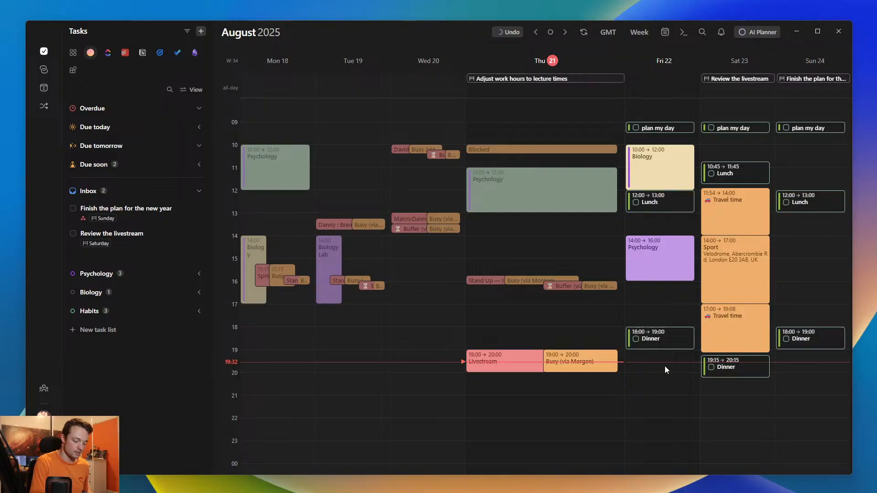
- Start a new entry named biology revision at 8pm in the command bar
{"action": "key", "text": "ctrl+k"}
{"action": "type", "text": "bio"}
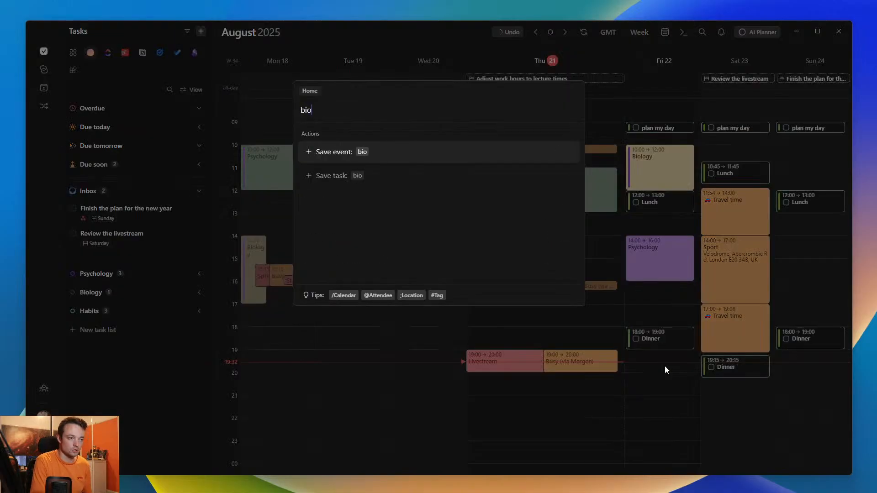
{"action": "type", "text": "logy revision"}
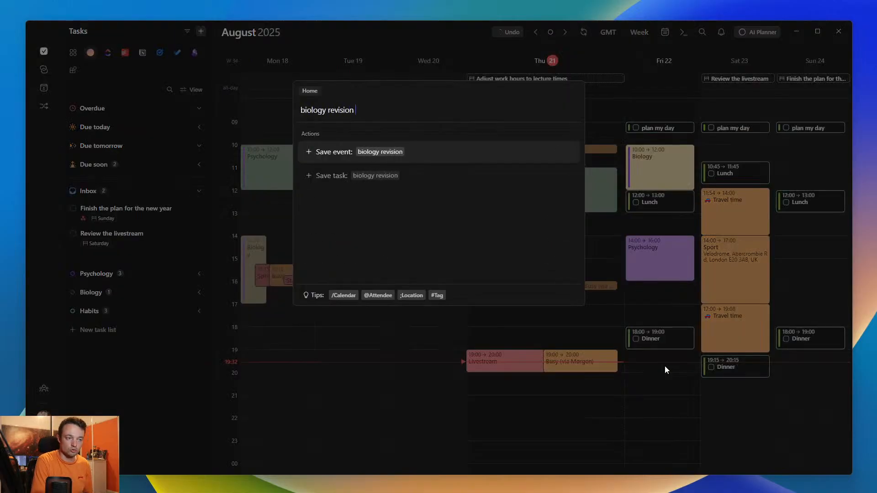
{"action": "type", "text": " 8pm"}
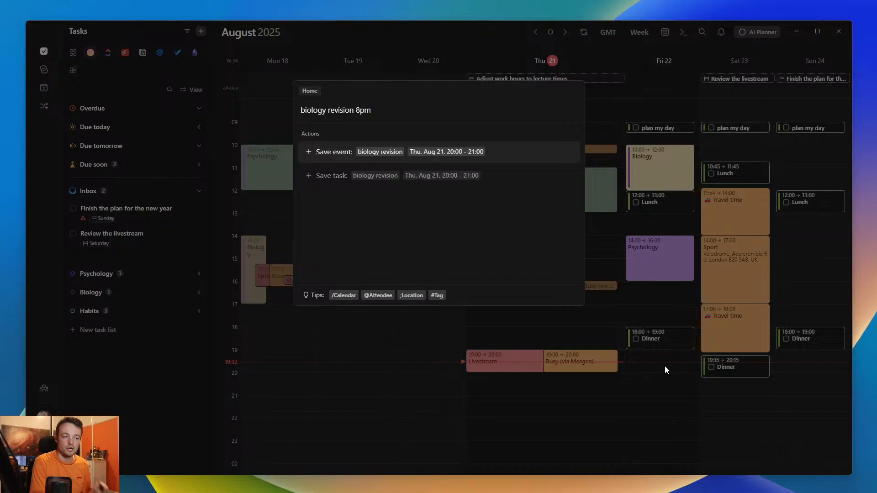
{"action": "key", "text": "Down"}
{"action": "key", "text": "Up"}
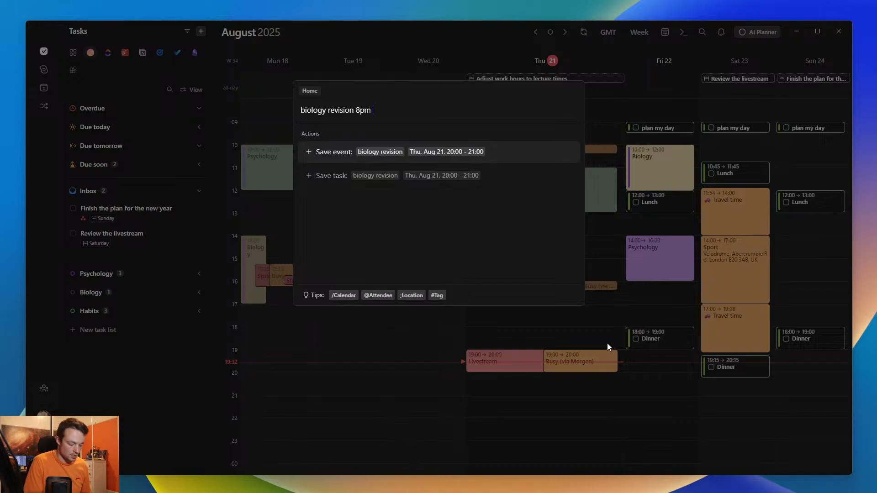
- Make the biology revision entry a task and assign it to the Biology task list
{"action": "type", "text": ">"}
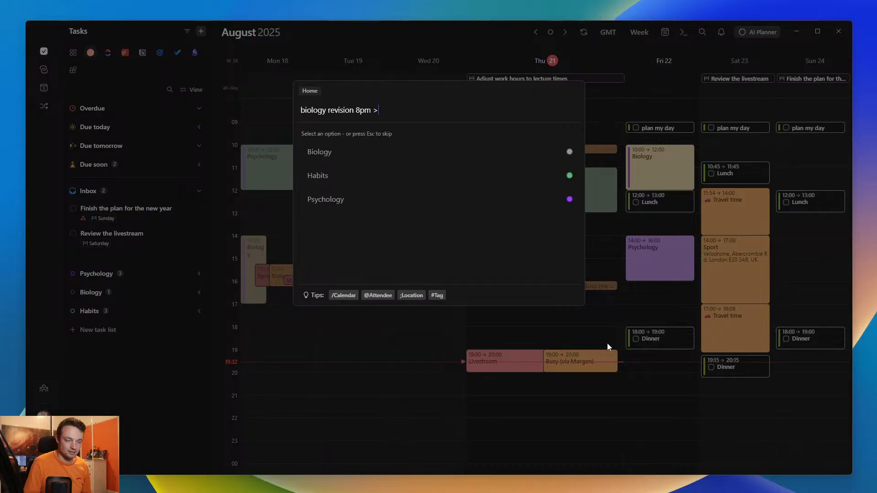
{"action": "key", "text": "BackSpace"}
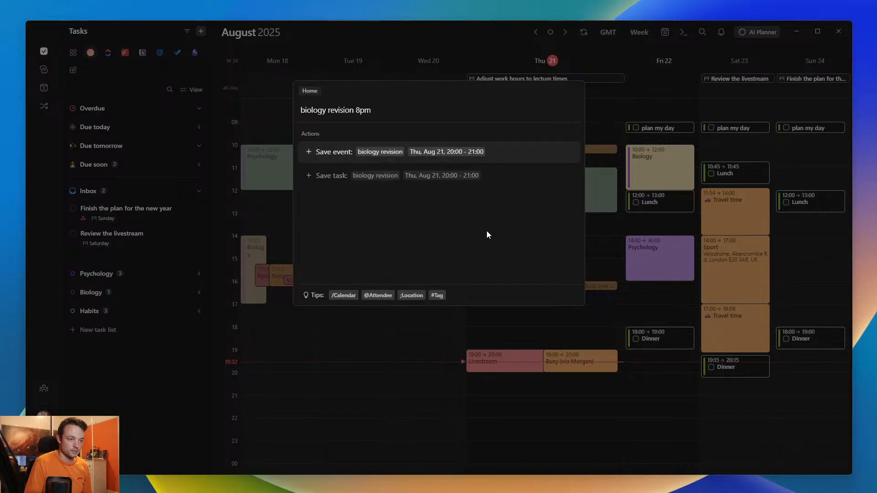
{"action": "key", "text": "Down"}
{"action": "mouse_move", "coordinate": [366, 295]}
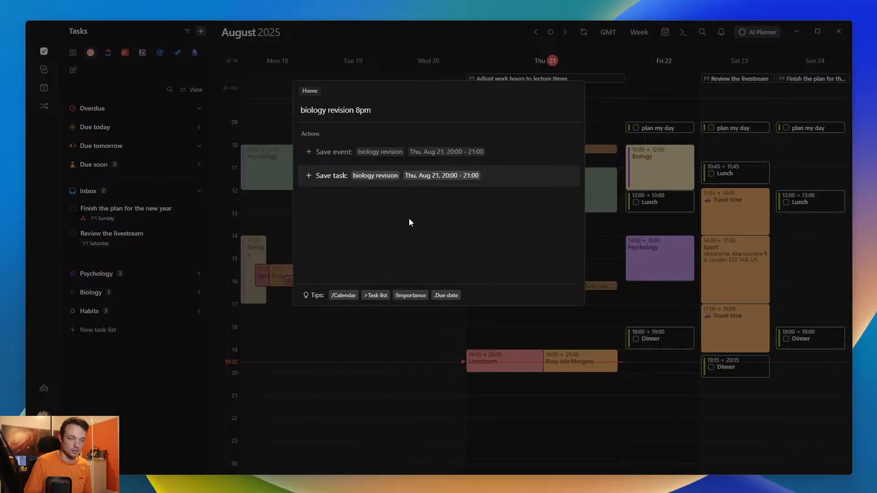
{"action": "type", "text": ">"}
{"action": "key", "text": "Down"}
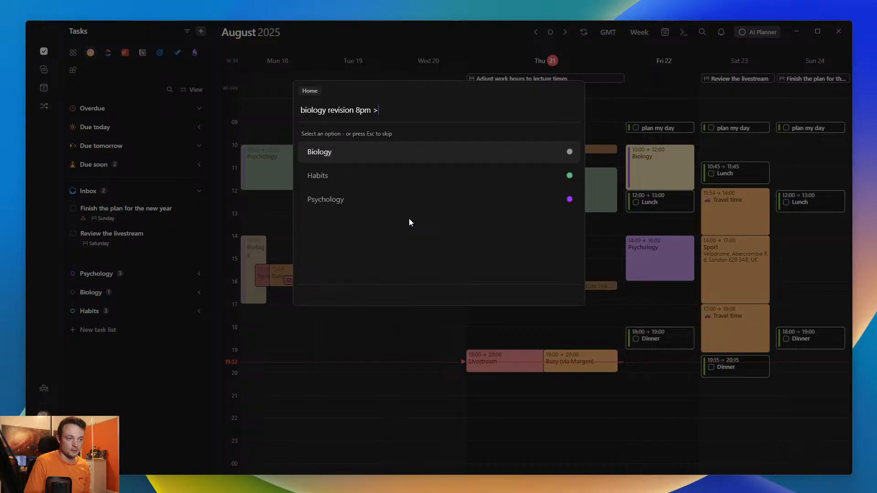
{"action": "key", "text": "Return"}
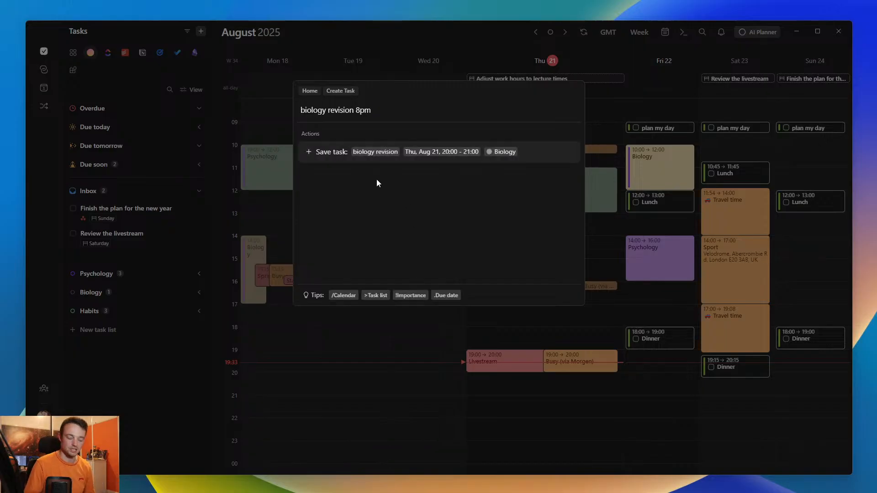
- Give the biology revision task medium importance and a due date of tomorrow, and save it
{"action": "type", "text": "!"}
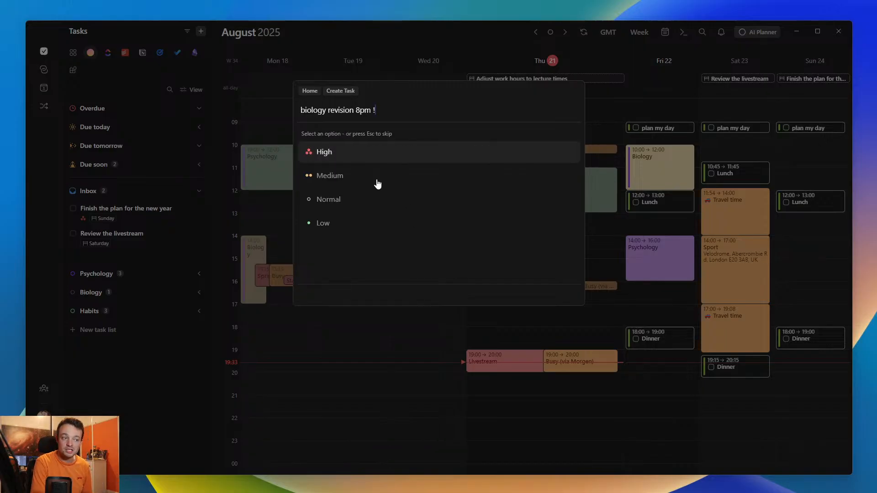
{"action": "left_click", "coordinate": [377, 183]}
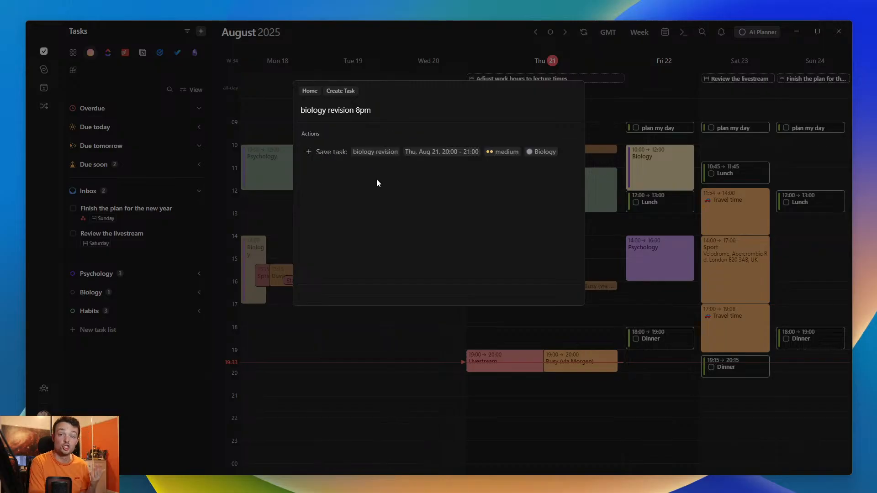
{"action": "type", "text": "."}
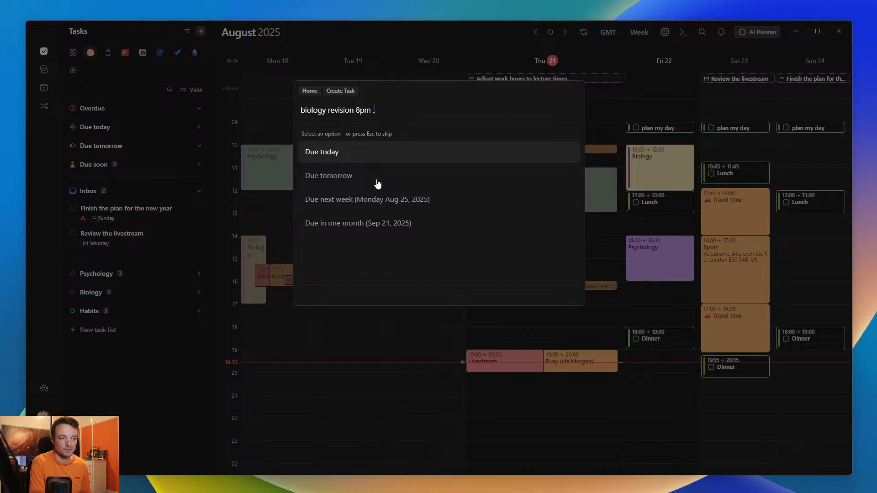
{"action": "type", "text": "tom"}
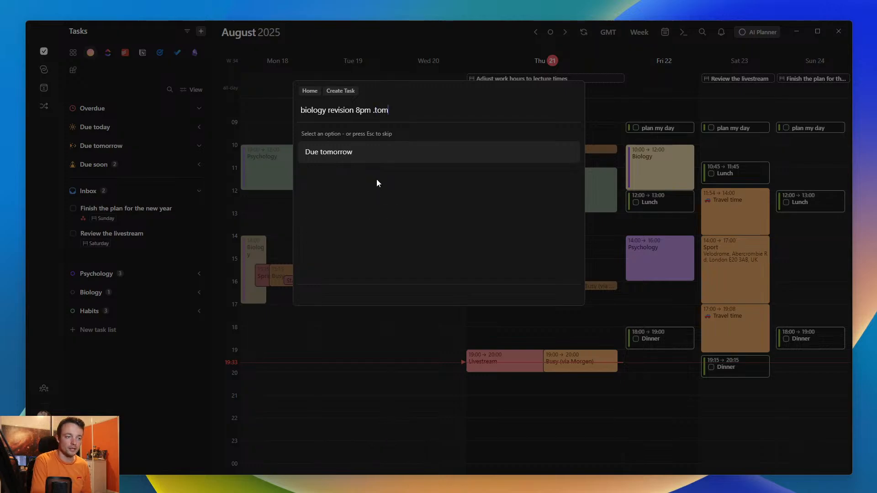
{"action": "key", "text": "Return"}
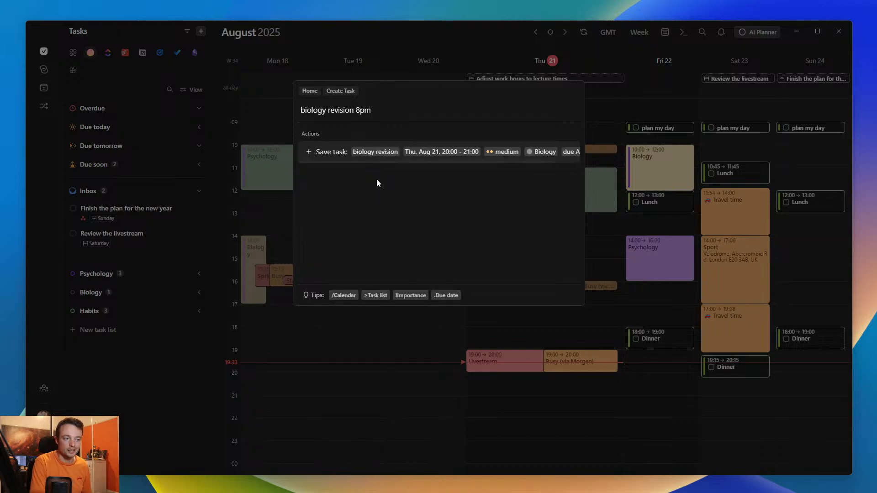
{"action": "key", "text": "Return"}
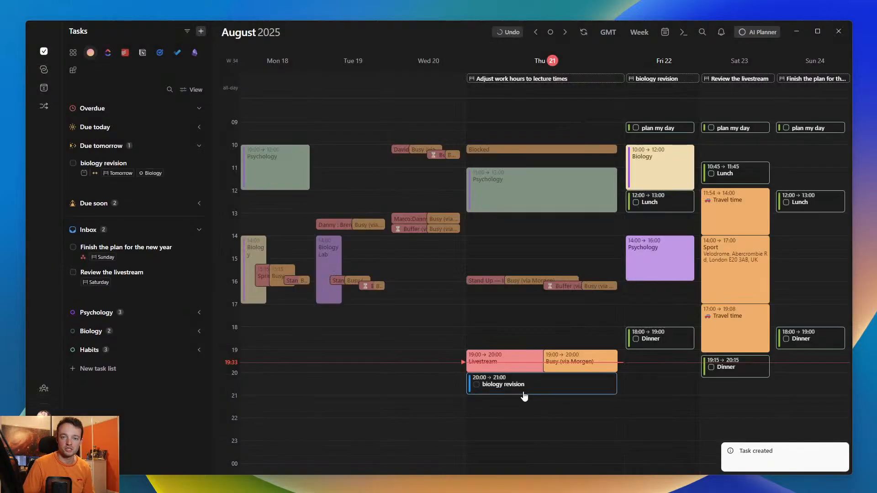
- Extend the Thursday biology revision task to 22:15, and move it through Friday's all-day row to Friday at 19:30
{"action": "left_click_drag", "start_coordinate": [538, 393], "coordinate": [541, 423]}
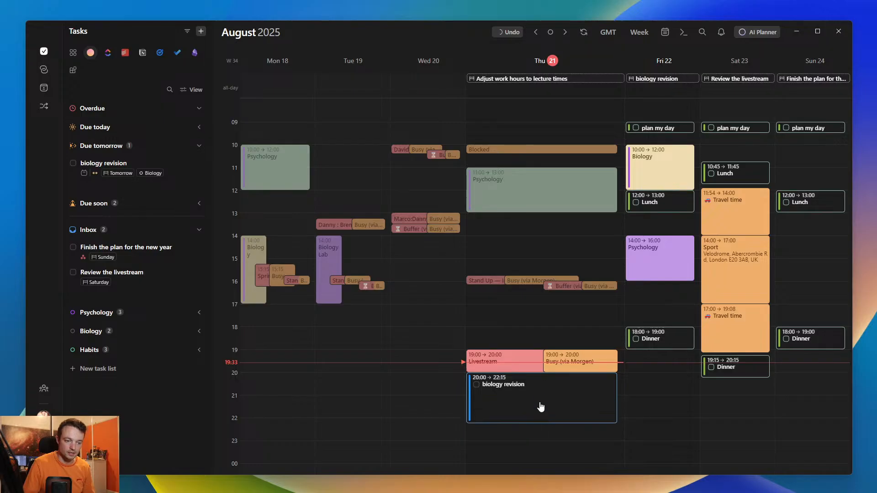
{"action": "left_click_drag", "start_coordinate": [534, 373], "coordinate": [661, 86]}
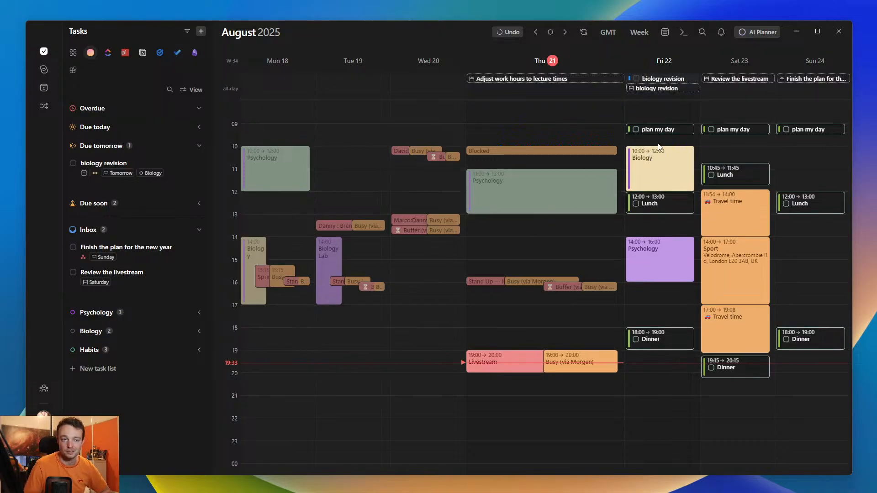
{"action": "left_click_drag", "start_coordinate": [659, 79], "coordinate": [665, 373]}
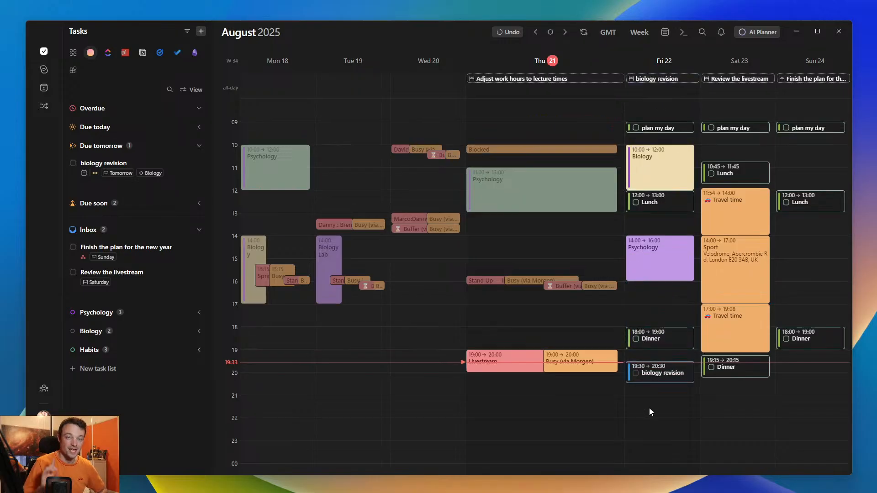
- Create a task named psychology revision at 8pm lasting 2h in the Psychology task list through the command bar
{"action": "key", "text": "ctrl+k"}
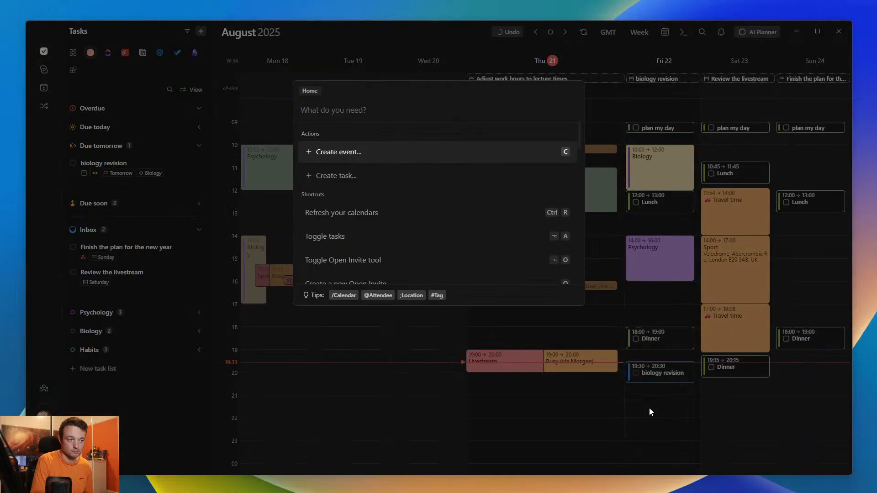
{"action": "type", "text": "psychology revisi"}
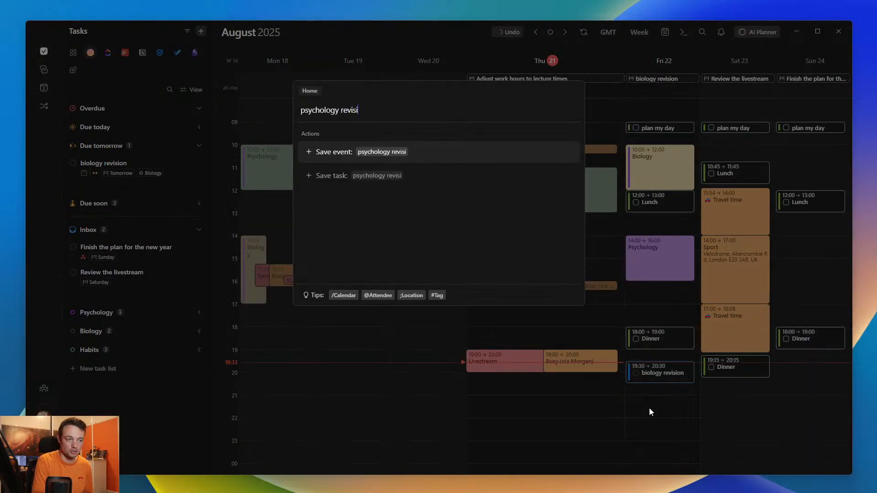
{"action": "type", "text": "on 83"}
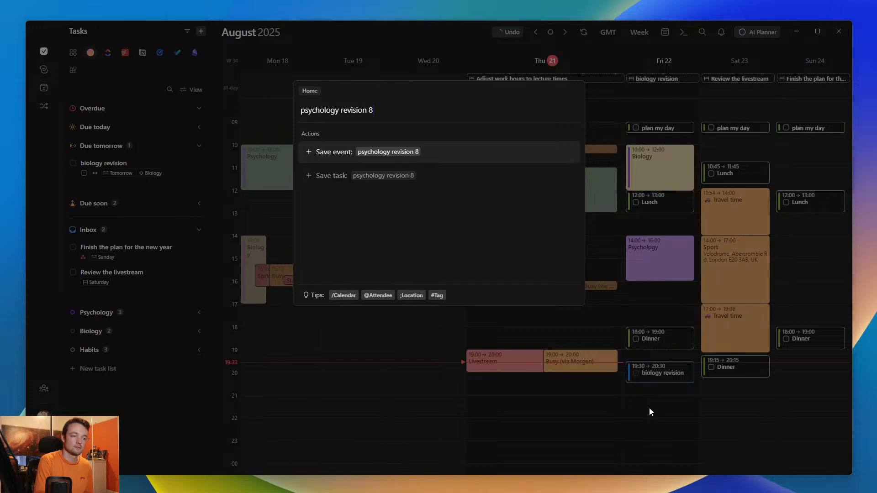
{"action": "key", "text": "BackSpace"}
{"action": "type", "text": "pm 2h"}
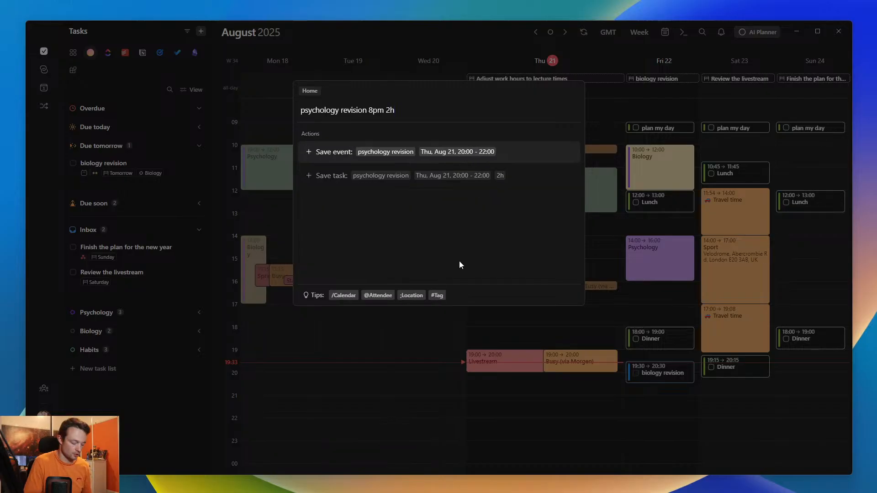
{"action": "type", "text": ">ps"}
{"action": "key", "text": "Return"}
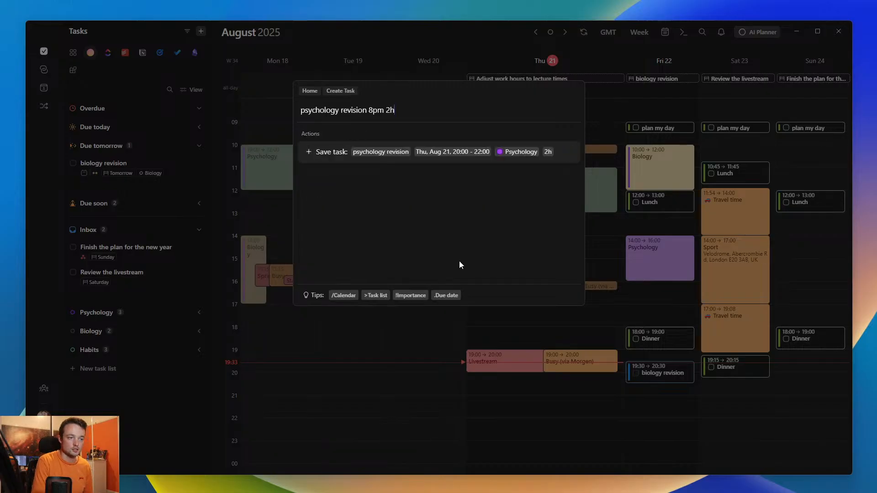
{"action": "key", "text": "Return"}
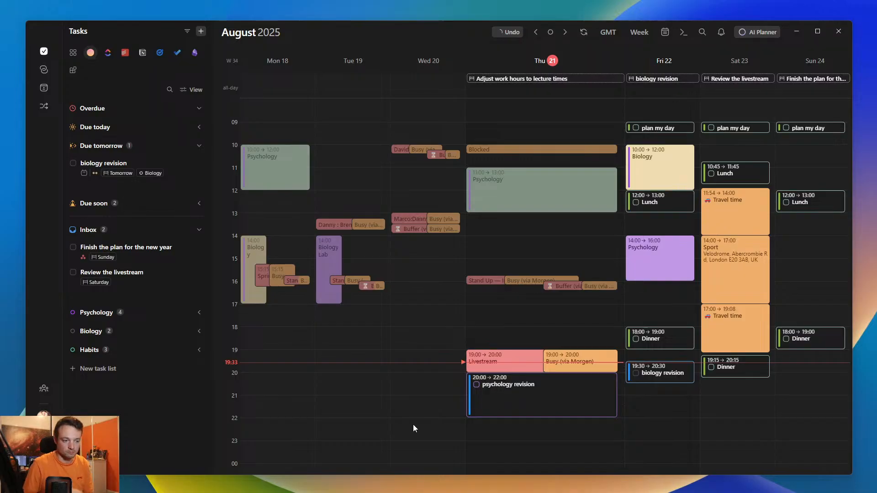
- Move the Friday biology revision task to Thursday at 20:30, overlapping psychology revision, and dismiss the conflict notice
{"action": "left_click_drag", "start_coordinate": [678, 372], "coordinate": [604, 421]}
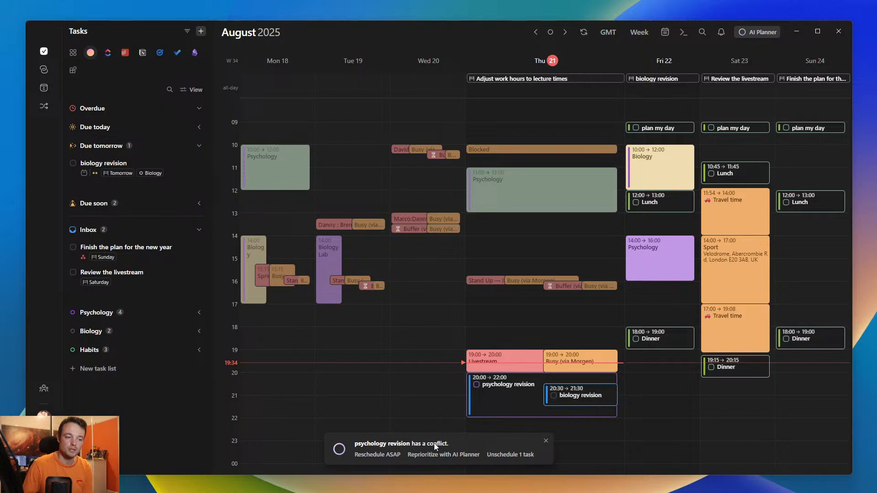
{"action": "left_click", "coordinate": [509, 454]}
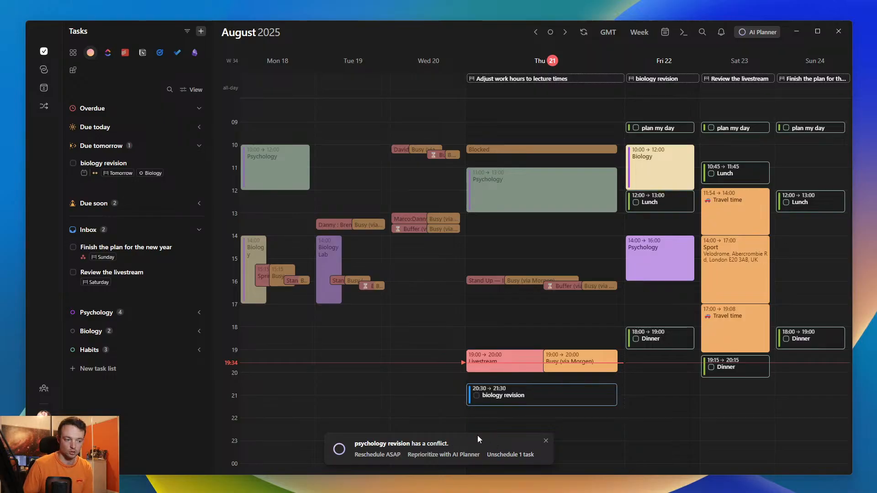
{"action": "mouse_move", "coordinate": [378, 455]}
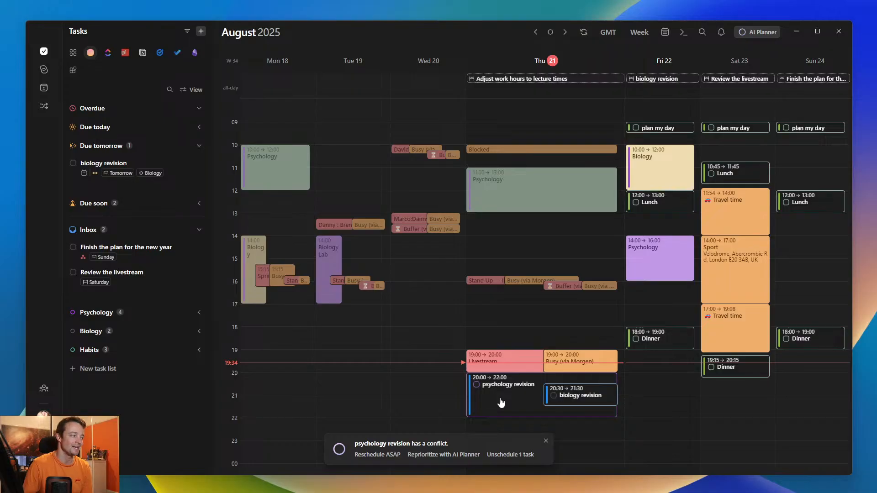
{"action": "left_click", "coordinate": [546, 442]}
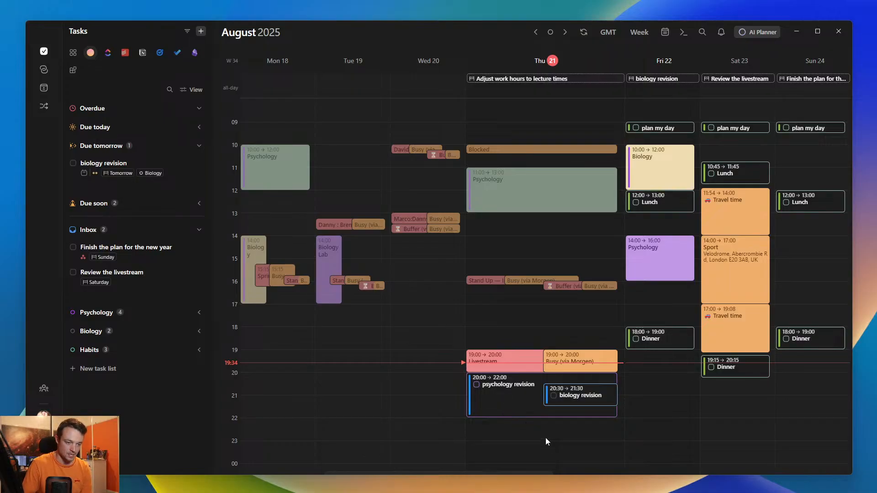
- Bulk delete the Thursday psychology revision and biology revision task slots and confirm the deletion
{"action": "left_click_drag", "start_coordinate": [628, 429], "coordinate": [446, 361]}
{"action": "key", "text": "Delete"}
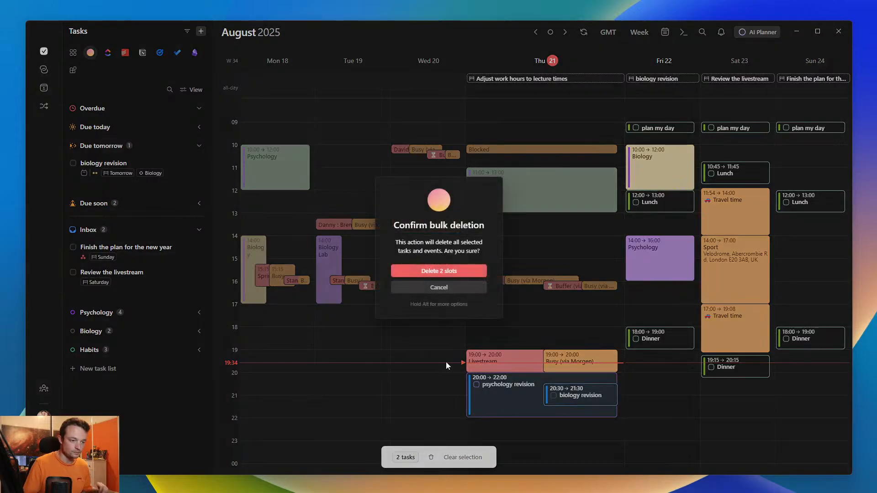
{"action": "key", "text": "Return"}
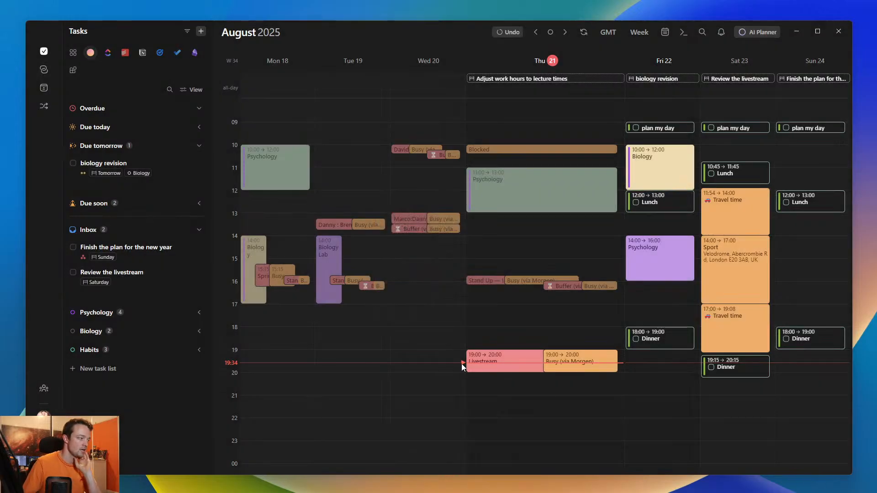
- Collapse the Inbox and Due tomorrow task groups and hide the task sidebar
{"action": "left_click", "coordinate": [98, 229]}
{"action": "left_click", "coordinate": [98, 145]}
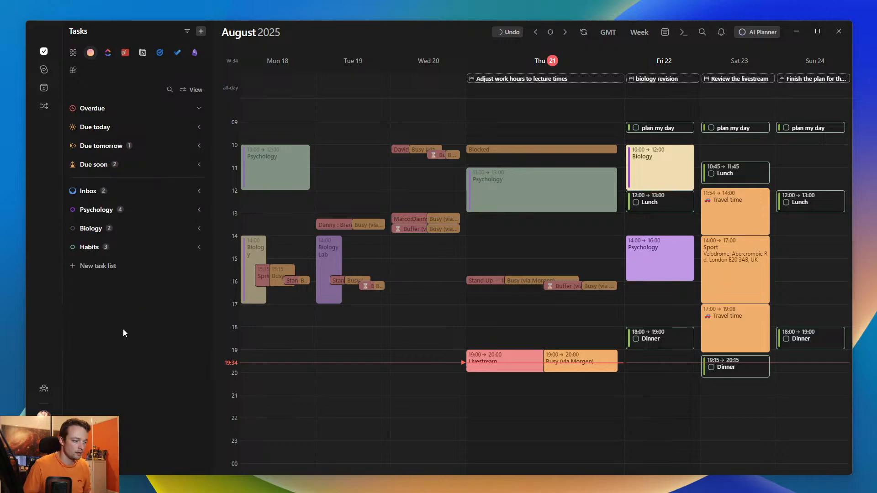
{"action": "key", "text": "ctrl+b"}
{"action": "left_click", "coordinate": [439, 188]}
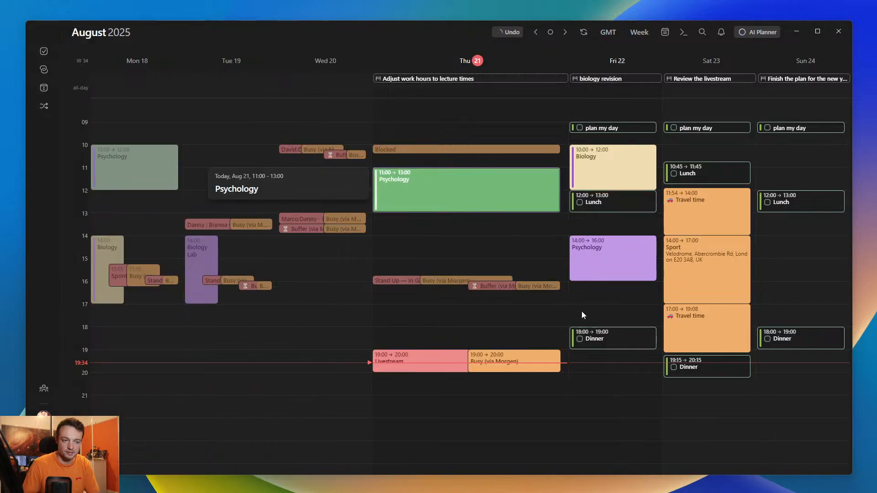
- Look at the details of Friday's Dinner task and close them without changes
{"action": "left_click", "coordinate": [603, 341]}
{"action": "left_click", "coordinate": [612, 343]}
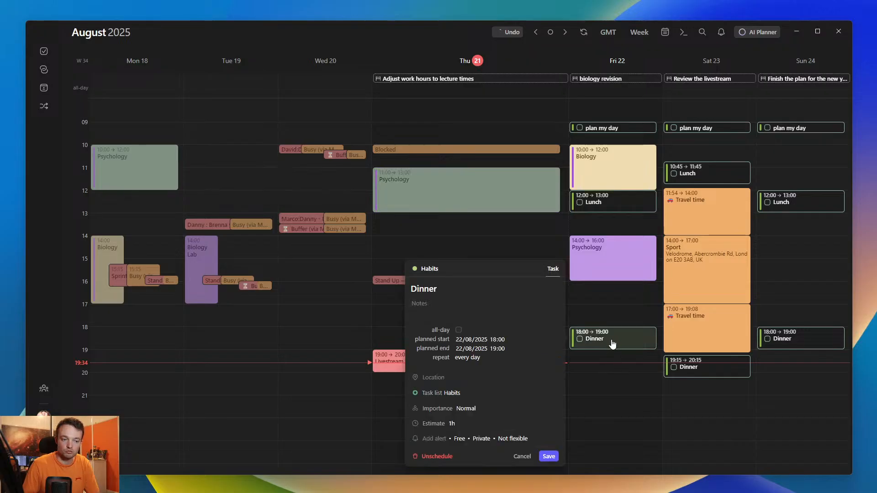
{"action": "left_click", "coordinate": [589, 383]}
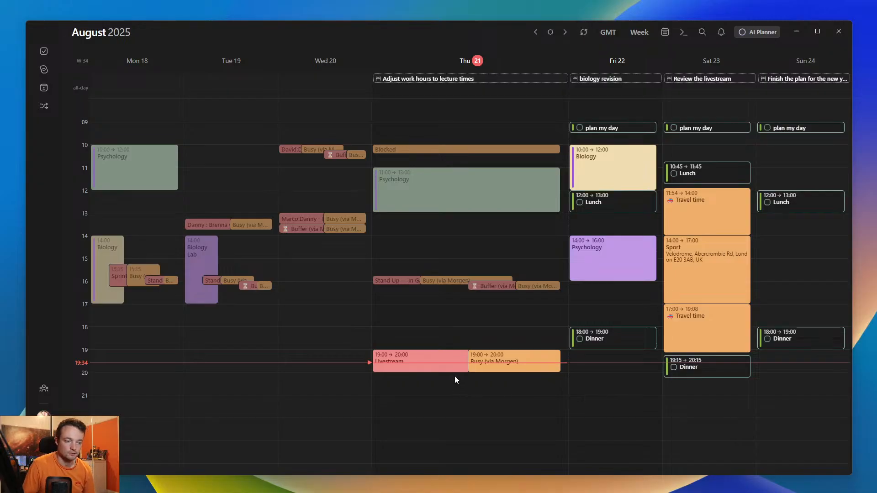
{"action": "left_click_drag", "start_coordinate": [455, 380], "coordinate": [450, 417]}
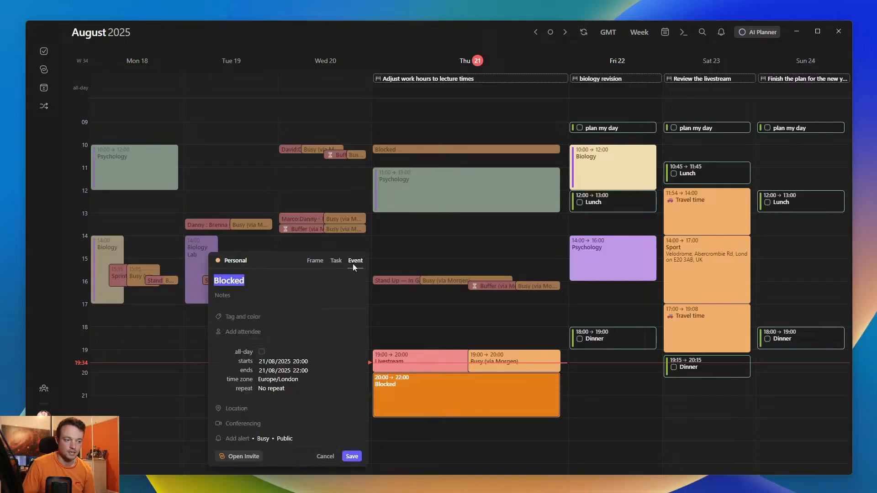
{"action": "left_click", "coordinate": [338, 263]}
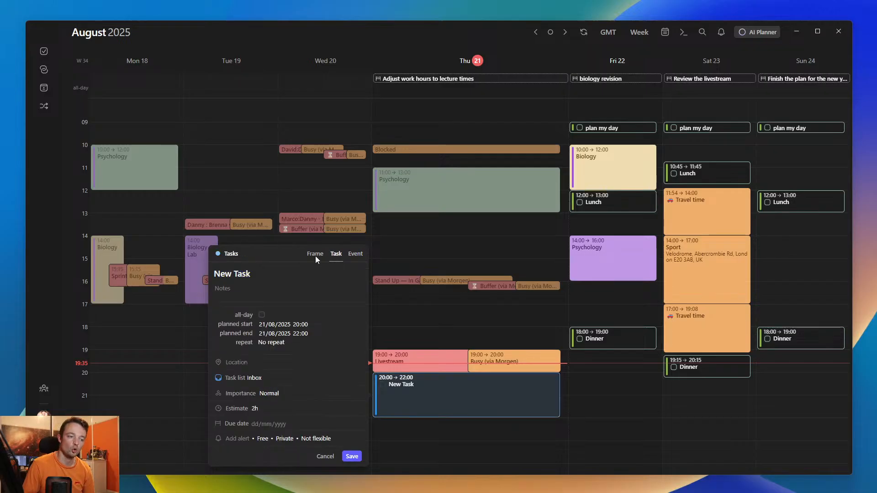
{"action": "left_click", "coordinate": [315, 256]}
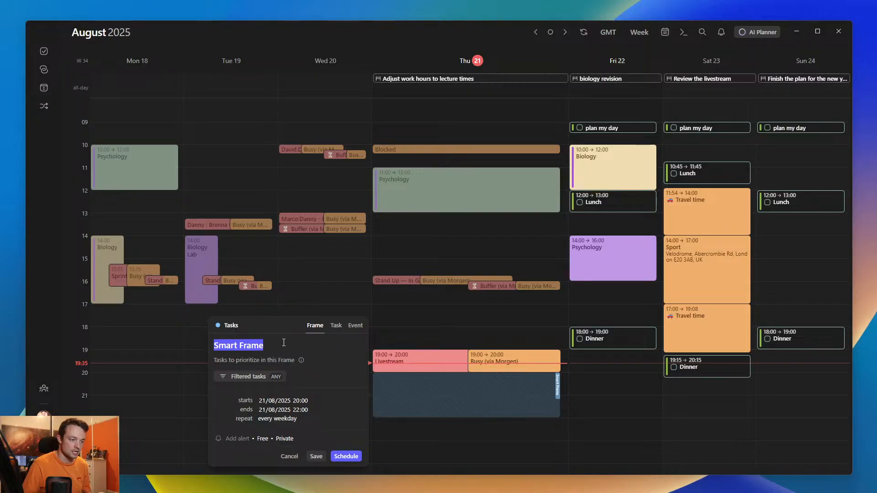
{"action": "left_click", "coordinate": [294, 460]}
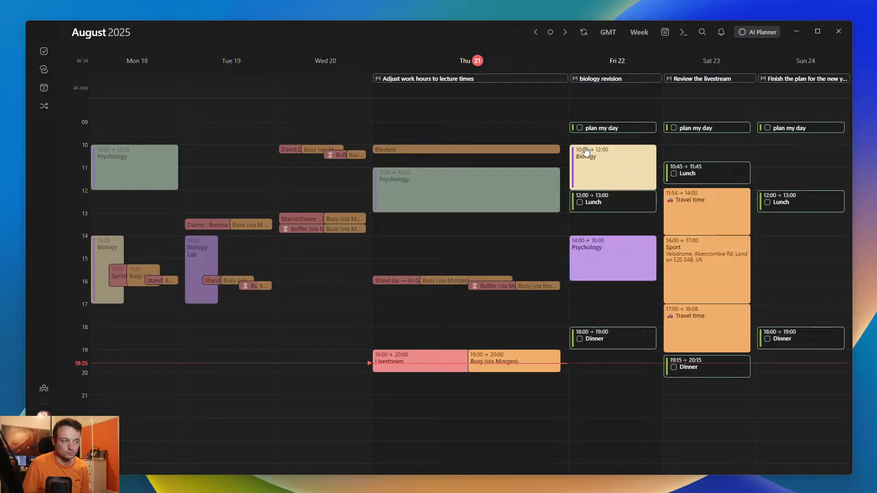
- Draft a frame on Friday 22 August from 09:00 to 12:00 and name it Biology
{"action": "mouse_move", "coordinate": [82, 124]}
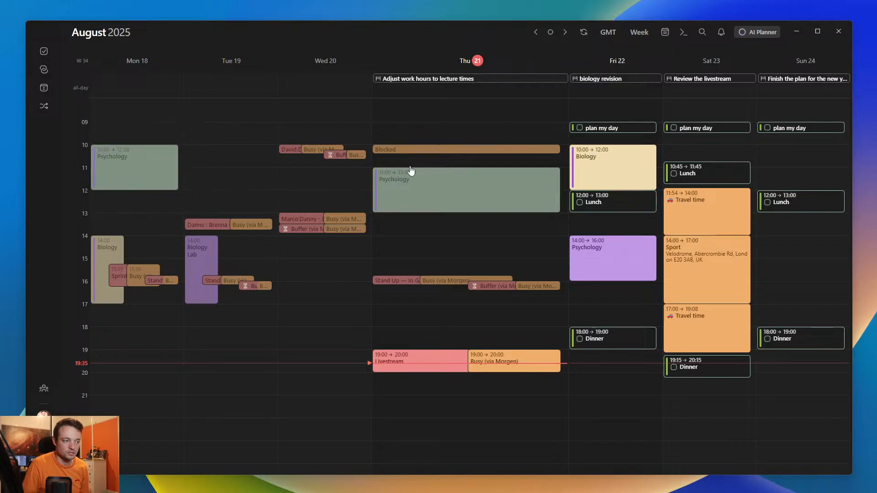
{"action": "left_click_drag", "start_coordinate": [659, 125], "coordinate": [651, 186]}
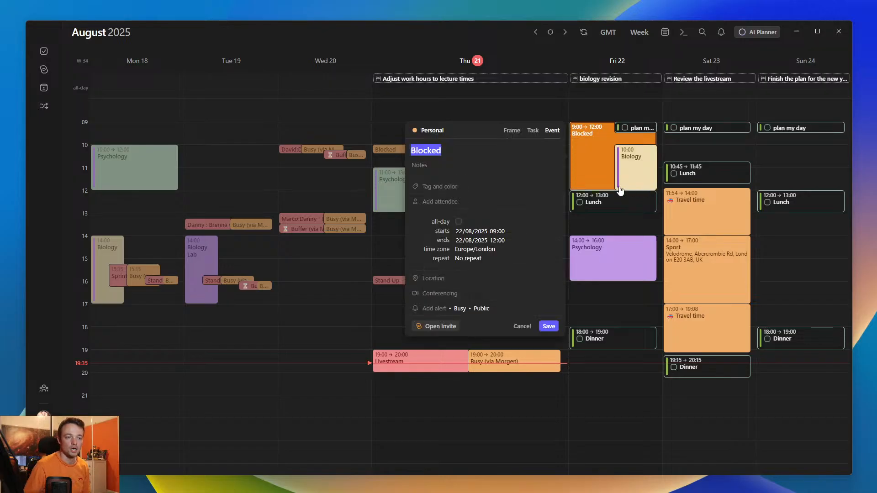
{"action": "left_click", "coordinate": [512, 130]}
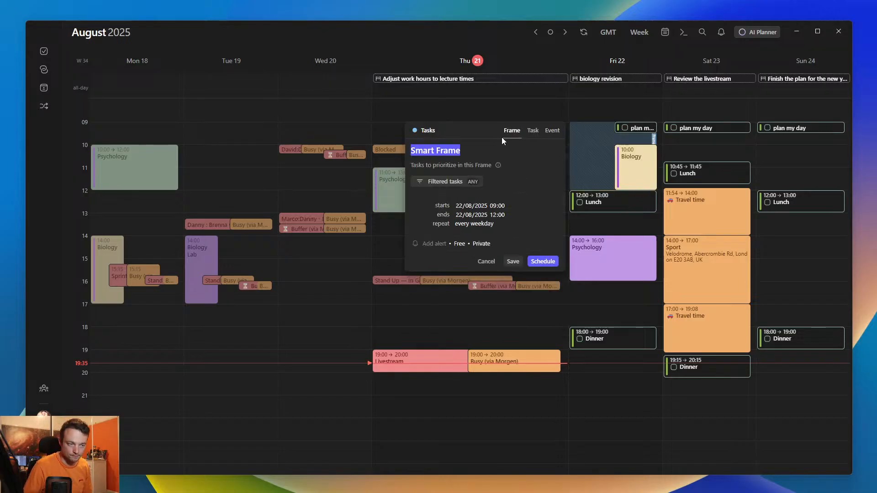
{"action": "type", "text": "Biology"}
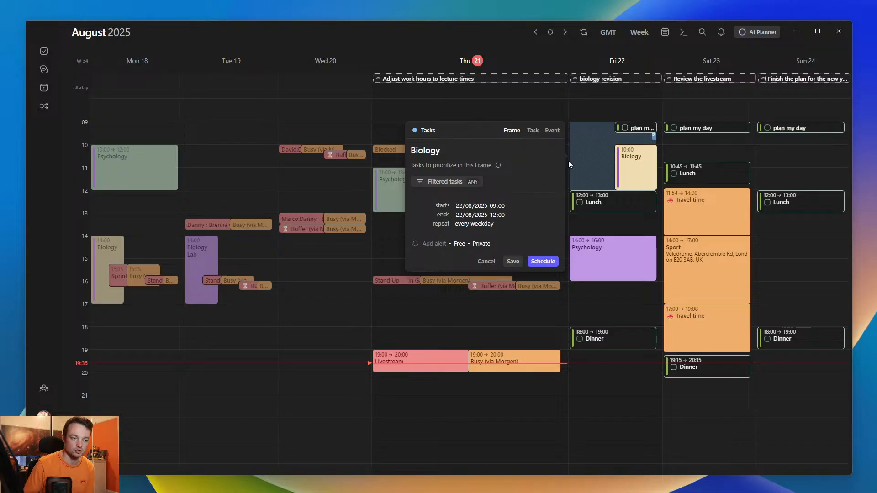
- Set the Biology frame to a custom repeat of "mon wed fri" and save it without scheduling tasks
{"action": "left_click", "coordinate": [470, 224]}
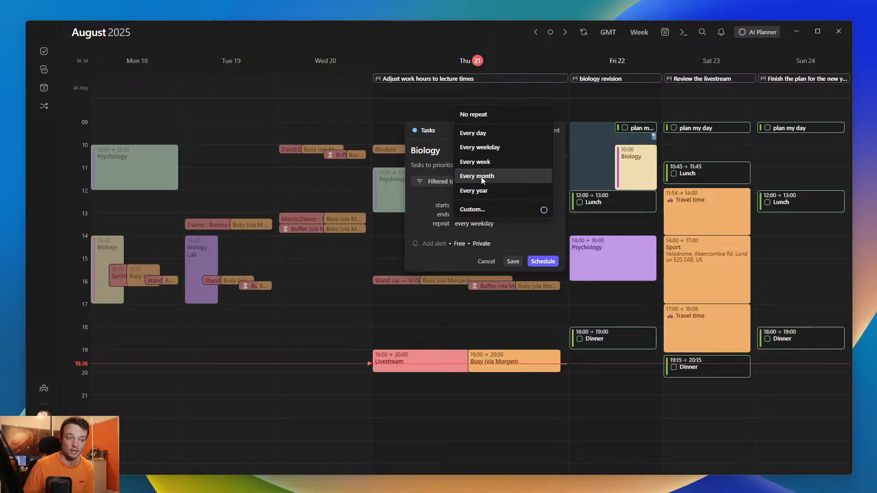
{"action": "left_click", "coordinate": [481, 207]}
{"action": "type", "text": "mo"}
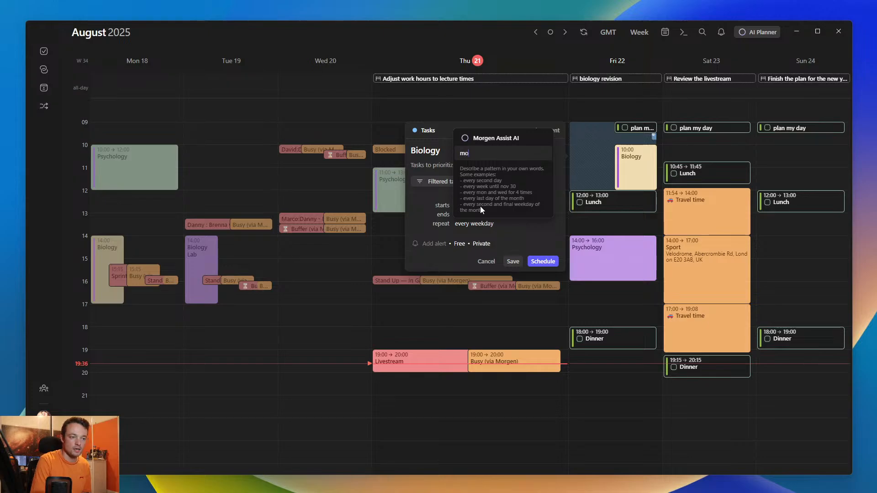
{"action": "type", "text": "n ecological dynamics"}
{"action": "key", "text": "ctrl+BackSpace"}
{"action": "key", "text": "ctrl+BackSpace"}
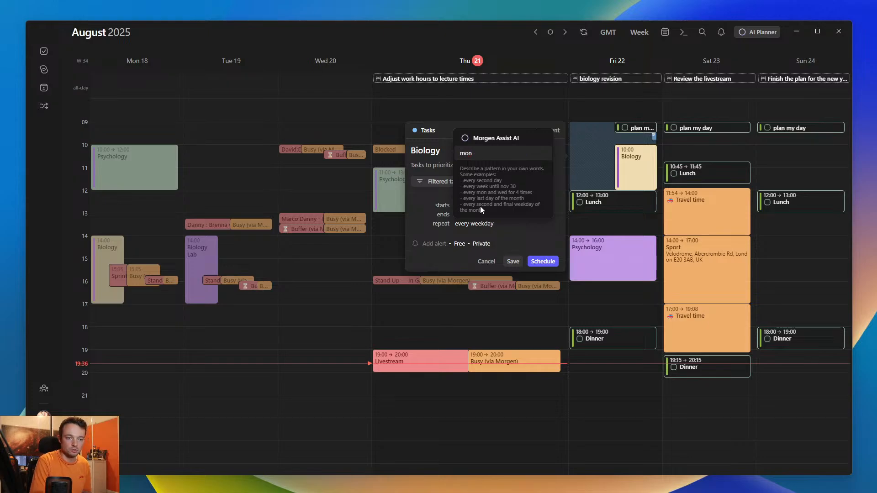
{"action": "type", "text": "wed fri"}
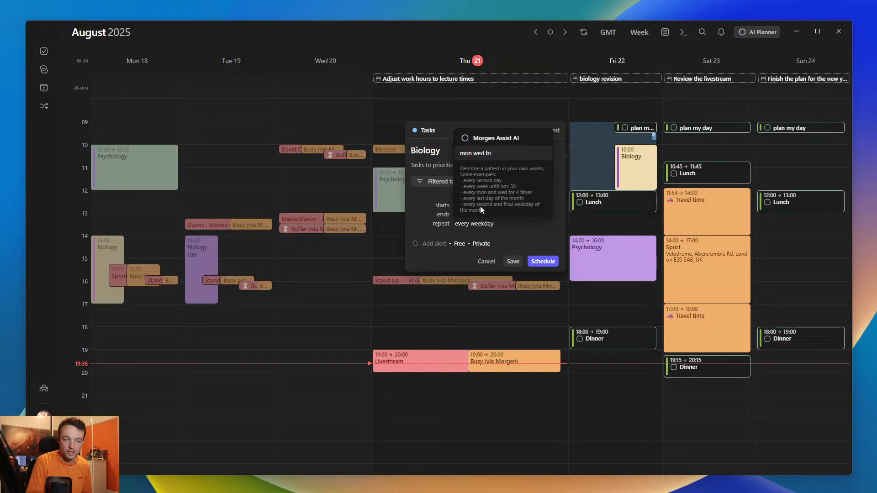
{"action": "key", "text": "Return"}
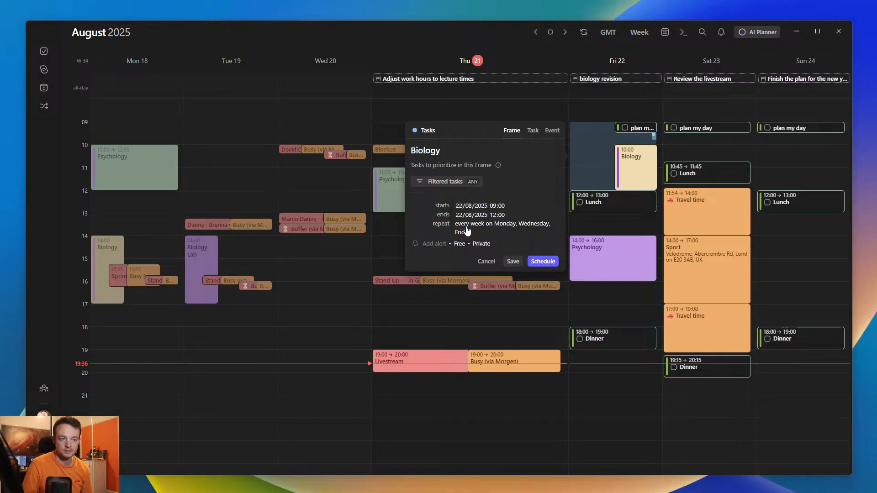
{"action": "left_click", "coordinate": [512, 261]}
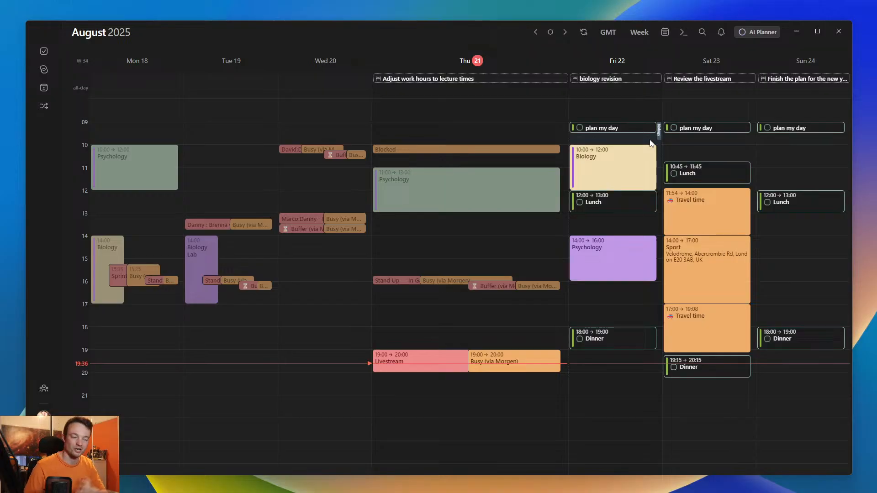
- Delete only this occurrence of the recurring Biology event on Friday 22 August at 10:00
{"action": "mouse_move", "coordinate": [635, 160]}
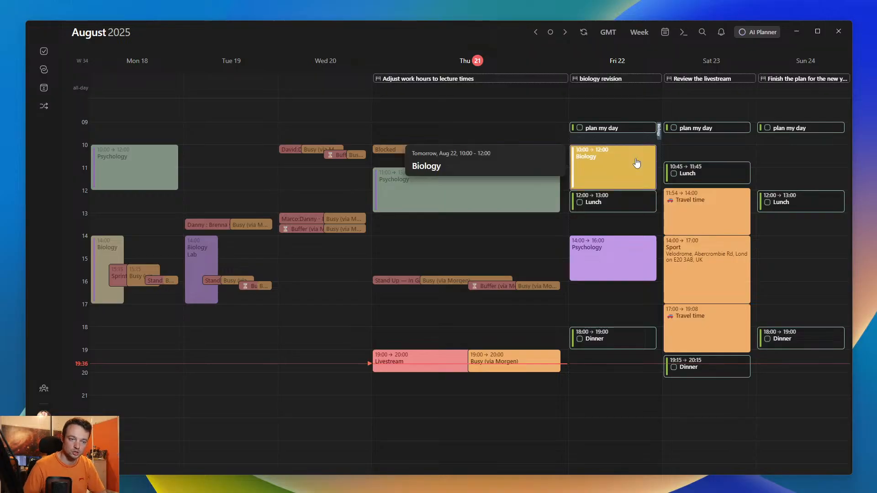
{"action": "key", "text": "Delete"}
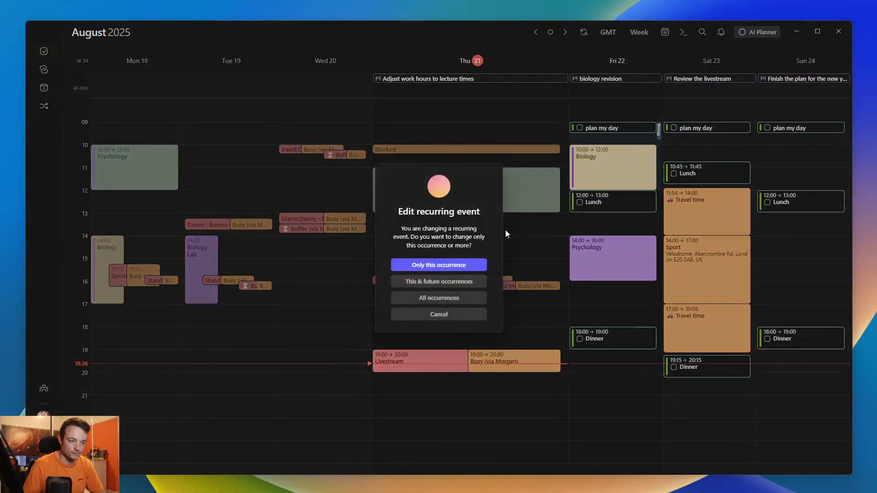
{"action": "left_click", "coordinate": [430, 266]}
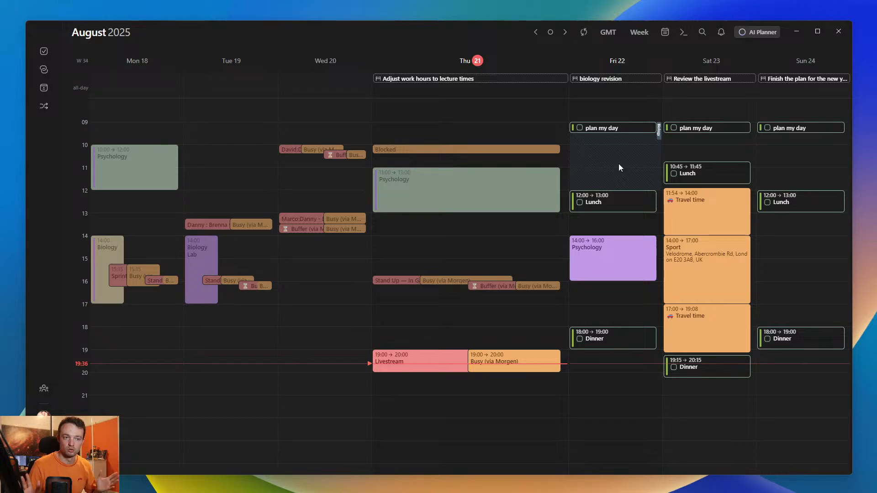
- Review the Biology frame's settings on Friday 29 August and on Friday 22 August, leaving both unchanged
{"action": "key", "text": "Right"}
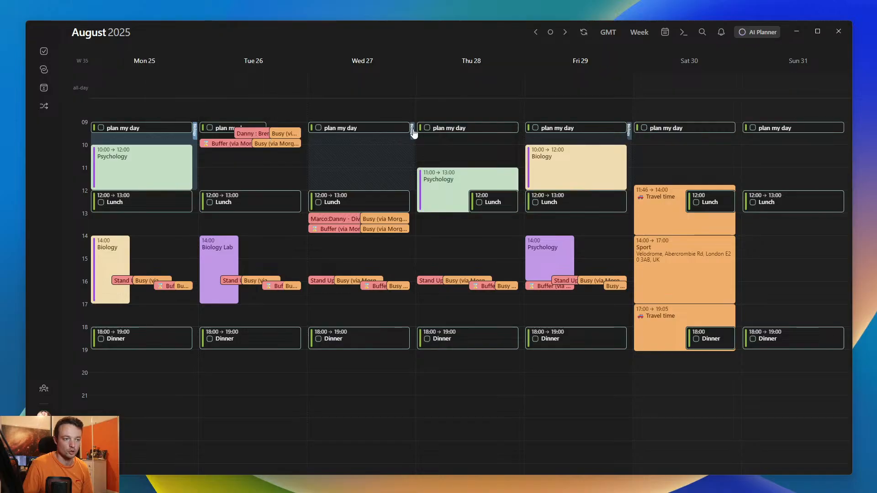
{"action": "mouse_move", "coordinate": [630, 131]}
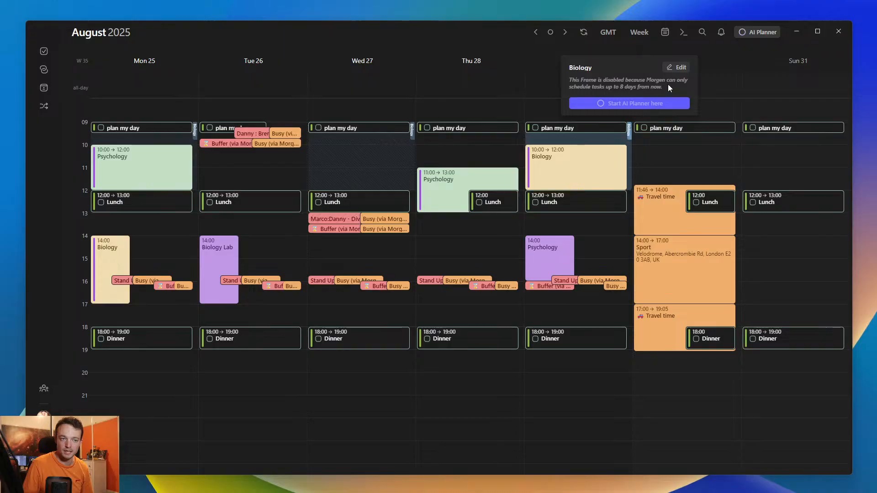
{"action": "left_click", "coordinate": [674, 68]}
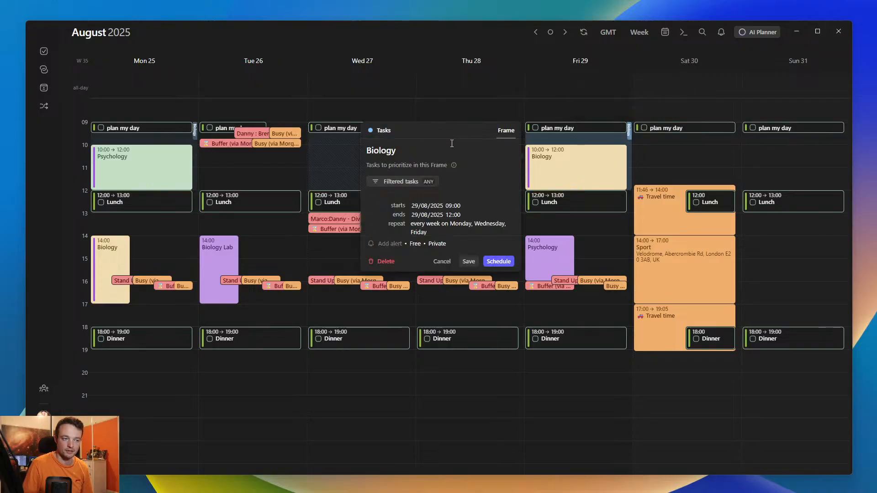
{"action": "key", "text": "Escape"}
{"action": "key", "text": "t"}
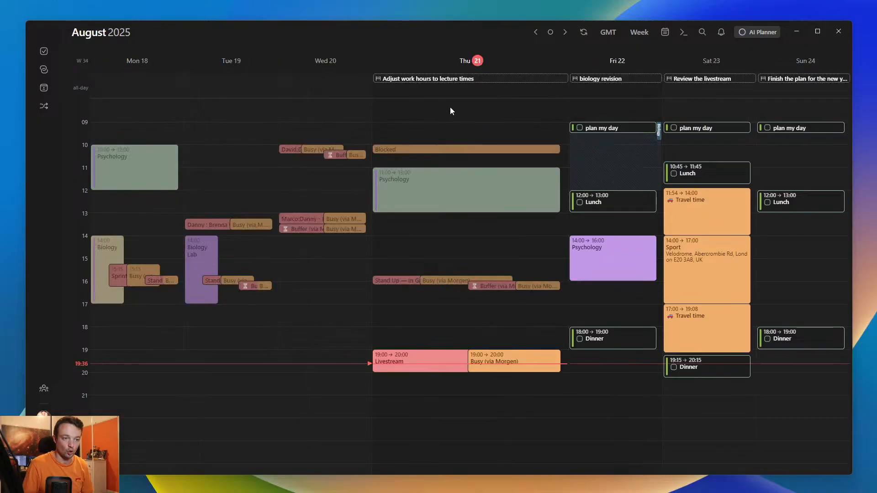
{"action": "left_click", "coordinate": [659, 131]}
{"action": "left_click", "coordinate": [659, 130]}
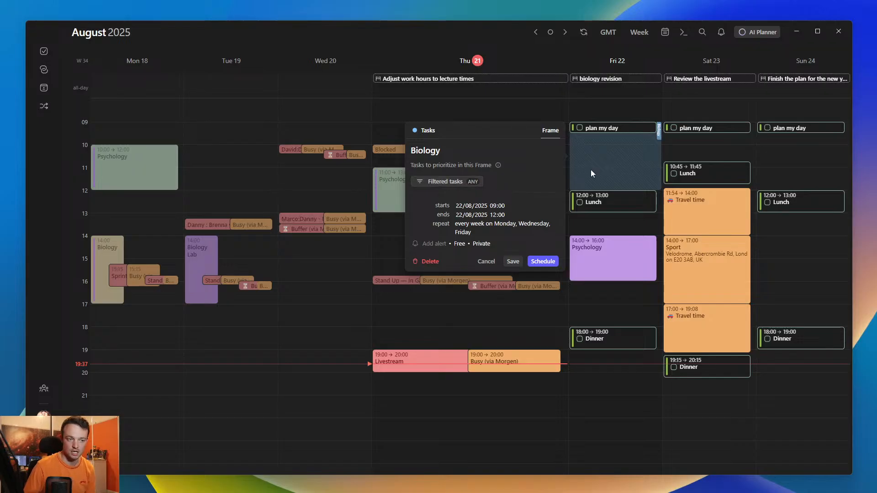
{"action": "key", "text": "Escape"}
- Show the tasks from all integrations in the sidebar and start the AI Planner
{"action": "left_click", "coordinate": [44, 51]}
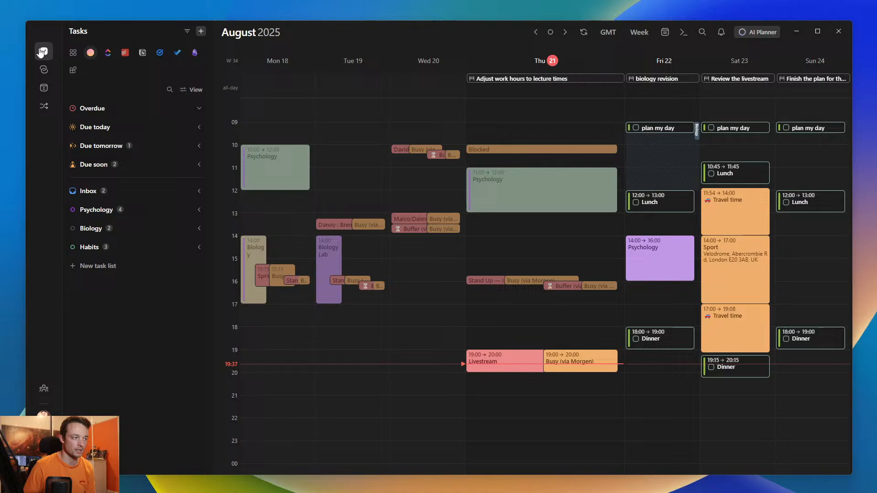
{"action": "left_click", "coordinate": [79, 56]}
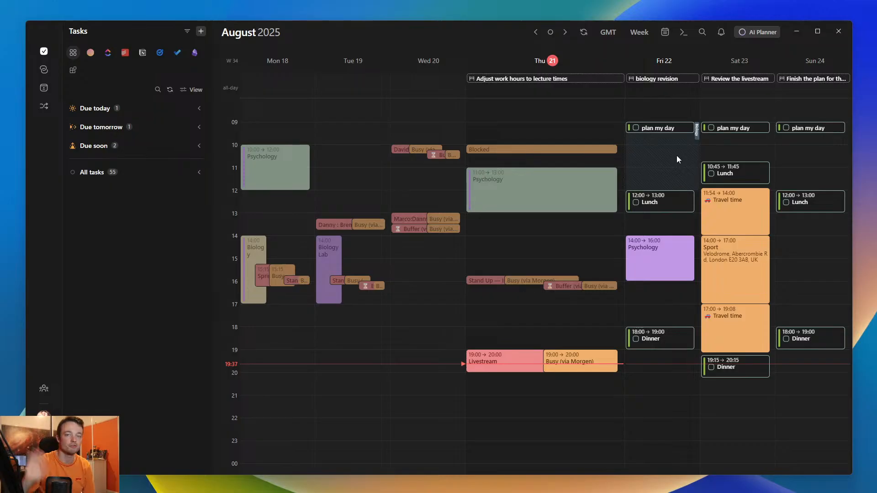
{"action": "left_click", "coordinate": [762, 32]}
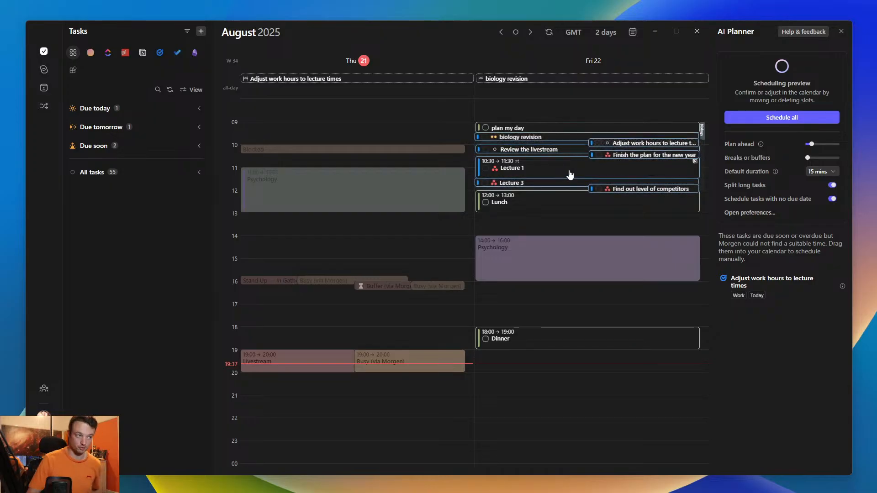
- Examine the task ordering options and the order of the All tasks list against the scheduling preview
{"action": "left_click", "coordinate": [196, 90]}
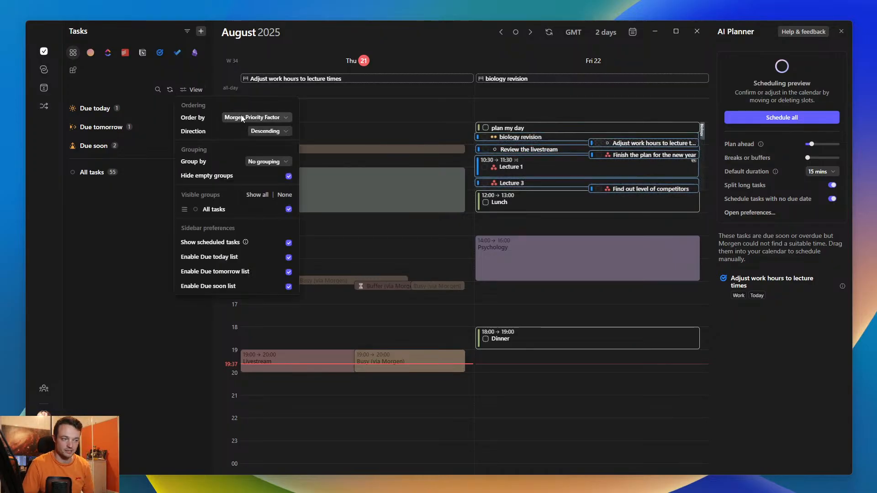
{"action": "left_click", "coordinate": [110, 198]}
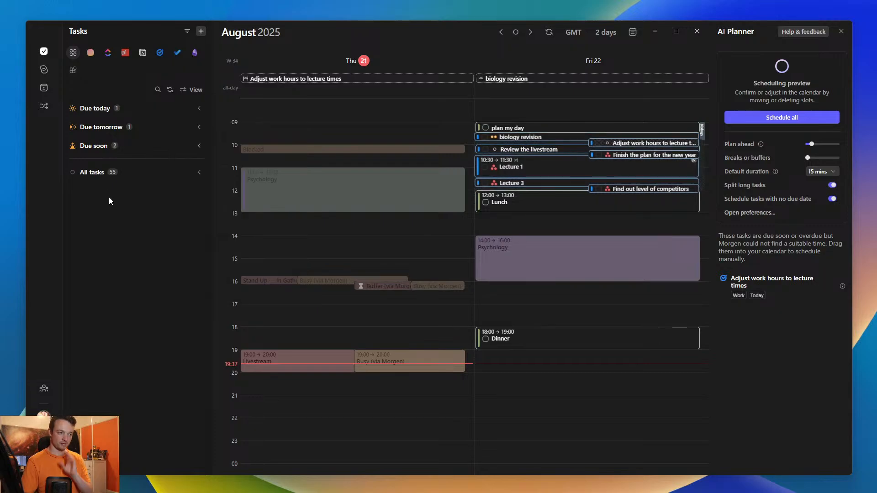
{"action": "left_click", "coordinate": [92, 172]}
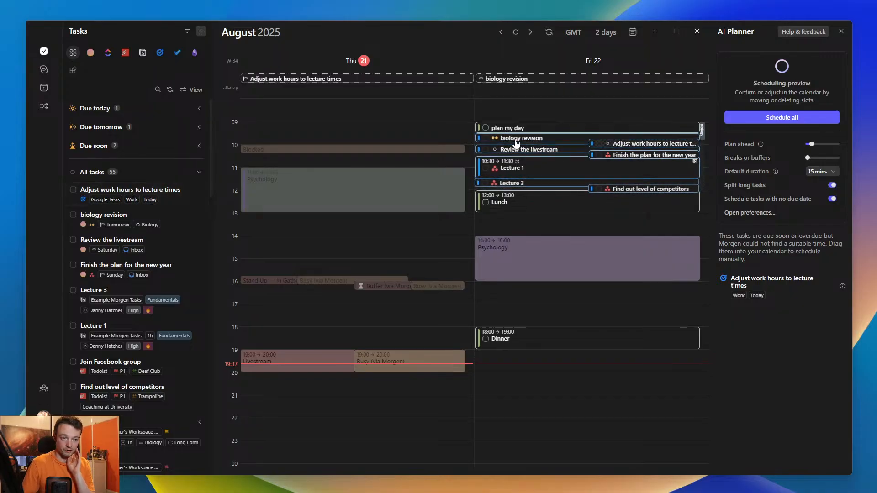
{"action": "left_click", "coordinate": [103, 173]}
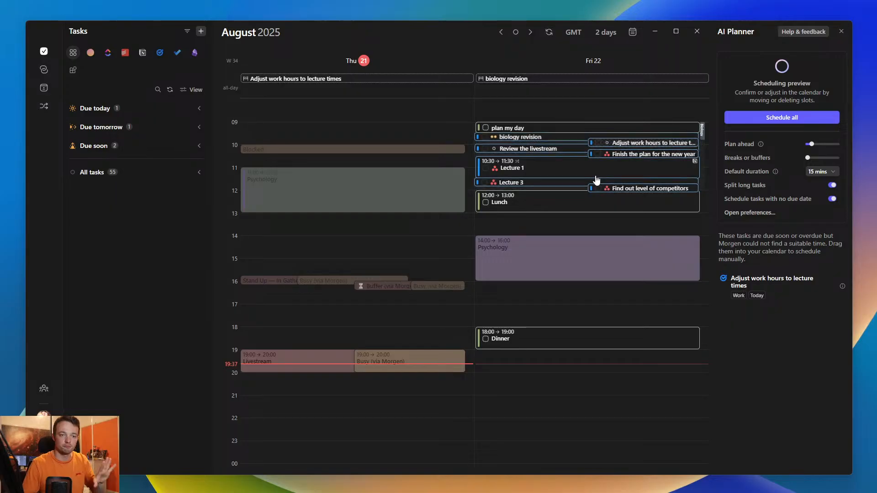
- Ignore the Lecture 1 task in the AI Planner's scheduling preview for Friday
{"action": "right_click", "coordinate": [525, 166]}
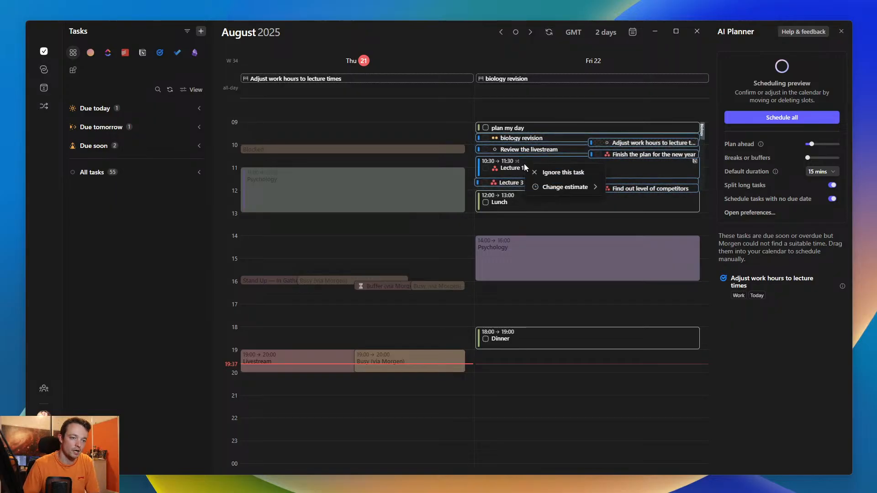
{"action": "left_click", "coordinate": [553, 174]}
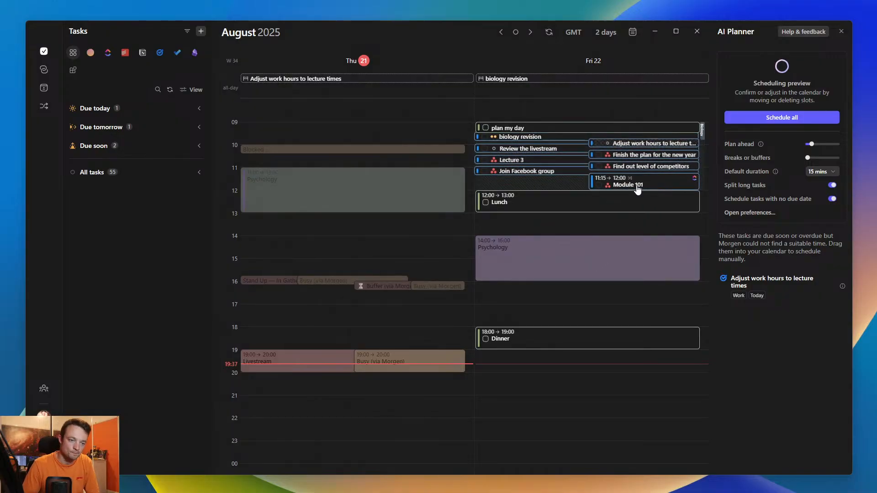
- Move Module 101 to 19:00 on Friday in the scheduling preview and set Review the livestream's estimate to 1 hour
{"action": "left_click_drag", "start_coordinate": [638, 184], "coordinate": [538, 358]}
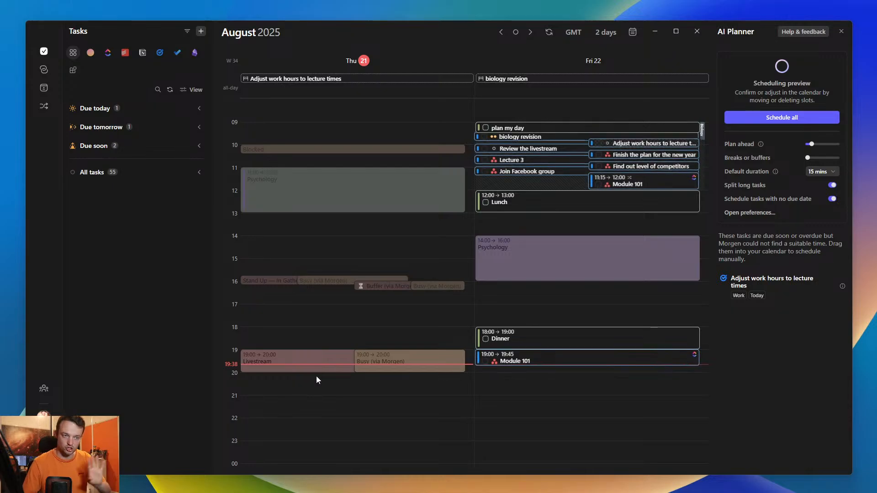
{"action": "right_click", "coordinate": [528, 151]}
{"action": "mouse_move", "coordinate": [575, 172]}
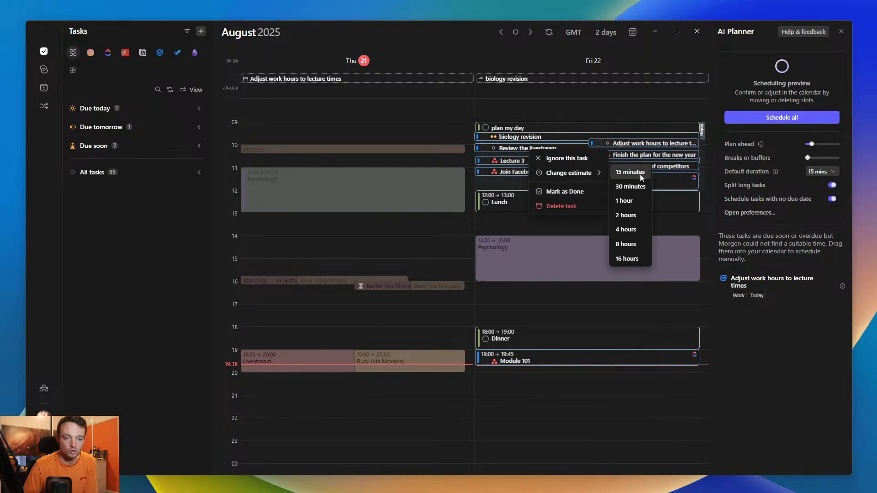
{"action": "left_click", "coordinate": [628, 201]}
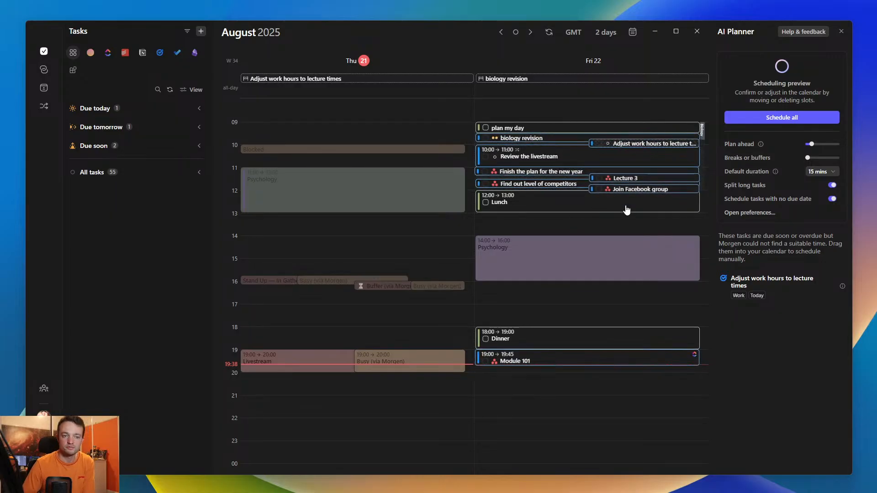
- Set the AI Planner's default task duration to 30 mins and slightly increase the breaks or buffers between tasks
{"action": "left_click", "coordinate": [817, 172]}
{"action": "left_click", "coordinate": [812, 186]}
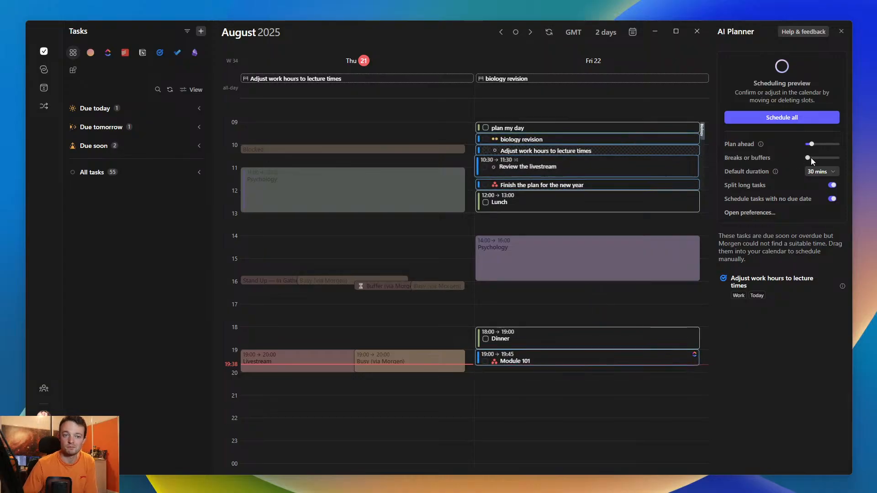
{"action": "left_click_drag", "start_coordinate": [809, 158], "coordinate": [818, 158]}
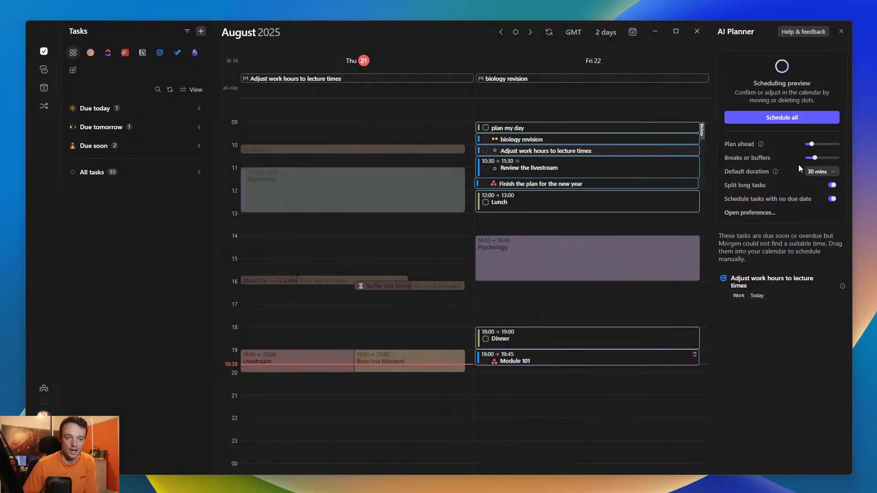
- Try the maximum breaks setting and a six-day plan-ahead range, restoring the short breaks and the two-day range
{"action": "left_click", "coordinate": [837, 158]}
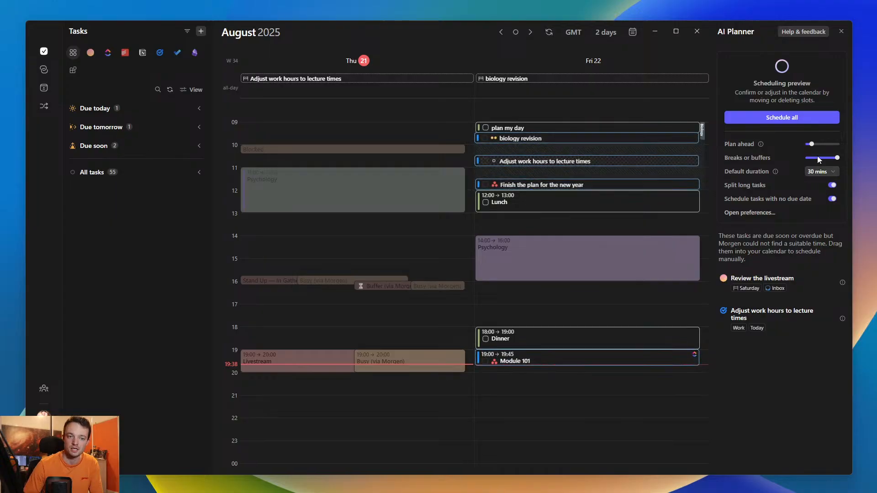
{"action": "left_click", "coordinate": [814, 157]}
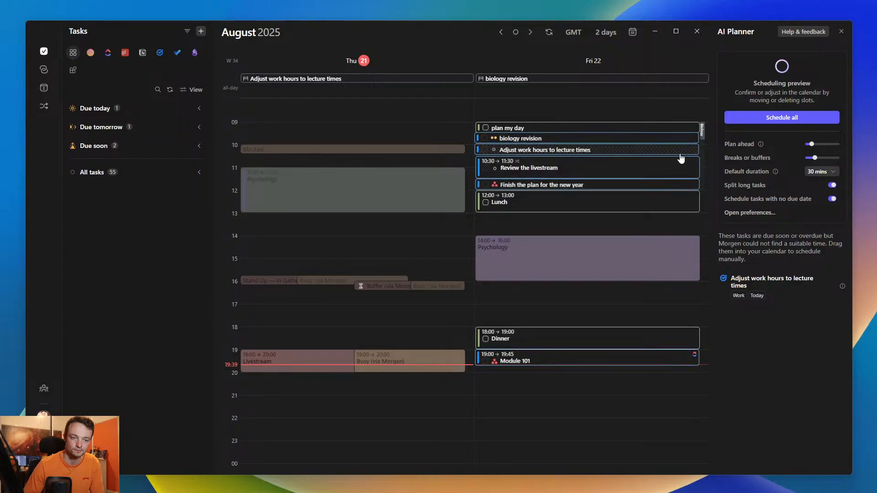
{"action": "left_click_drag", "start_coordinate": [813, 145], "coordinate": [827, 143]}
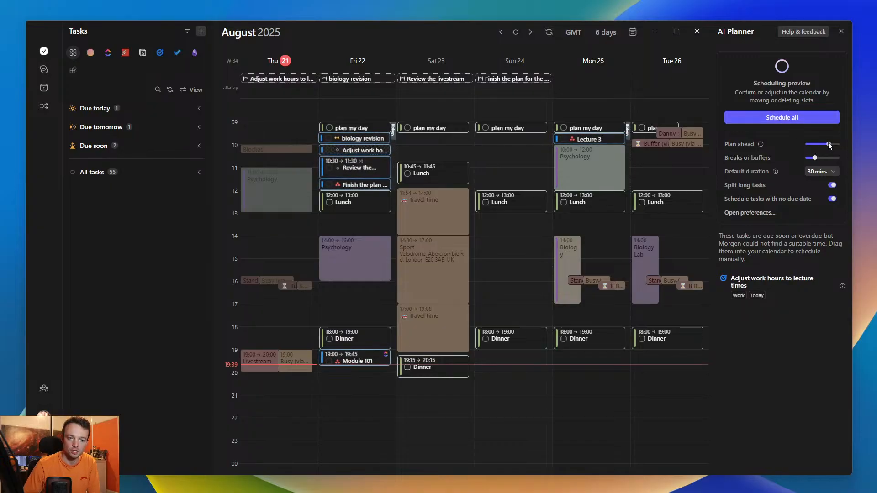
{"action": "left_click_drag", "start_coordinate": [829, 144], "coordinate": [811, 144]}
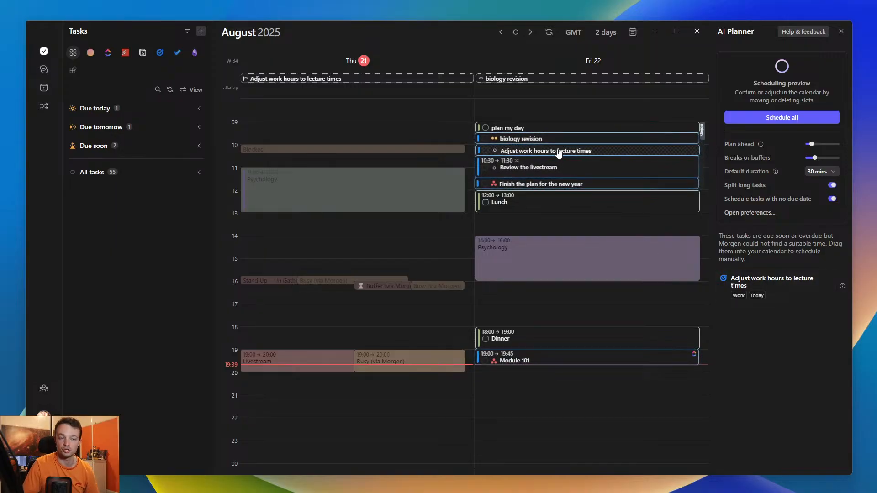
- Move Adjust work hours to lecture times ahead of plan my day on Friday, update its due date, and schedule all previewed tasks
{"action": "left_click_drag", "start_coordinate": [558, 153], "coordinate": [566, 118]}
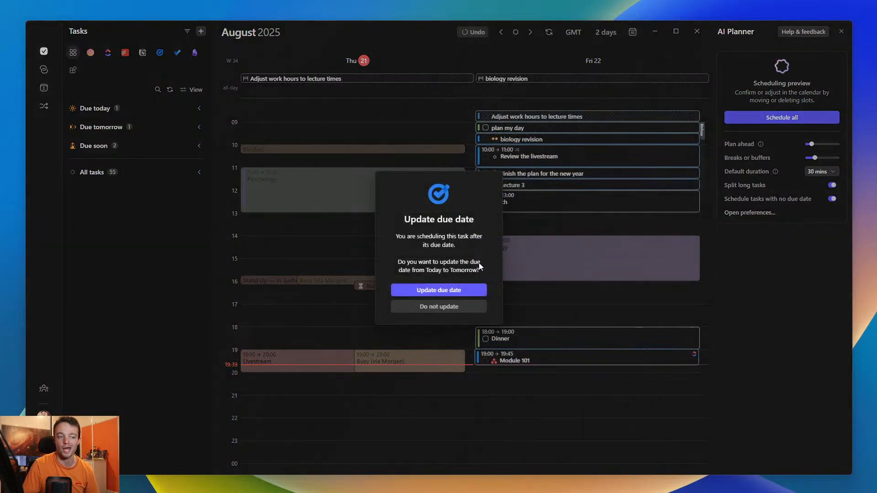
{"action": "left_click", "coordinate": [425, 291]}
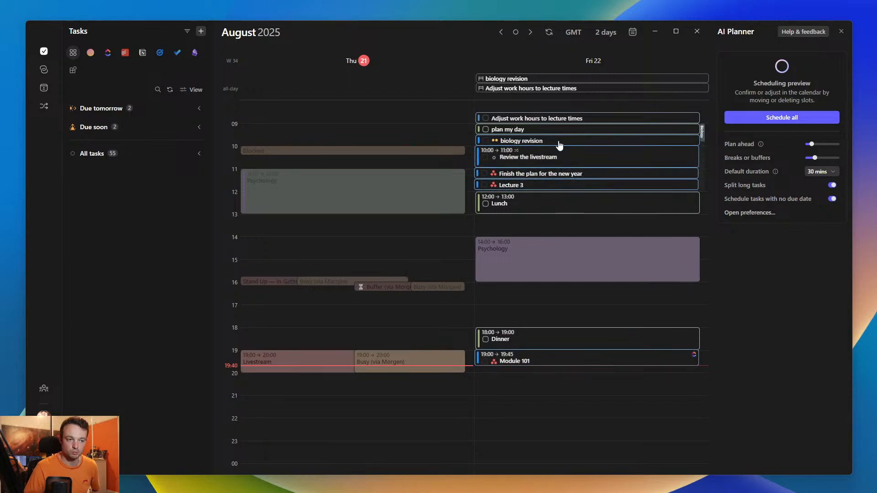
{"action": "left_click", "coordinate": [784, 120]}
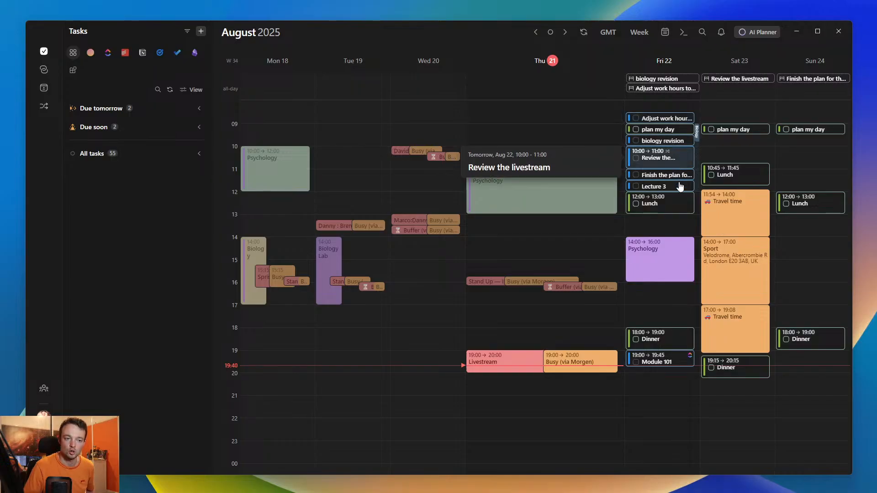
- Delete the five newly scheduled Friday morning slots, from Adjust work hours to lecture times through Lecture 3
{"action": "left_click", "coordinate": [697, 137]}
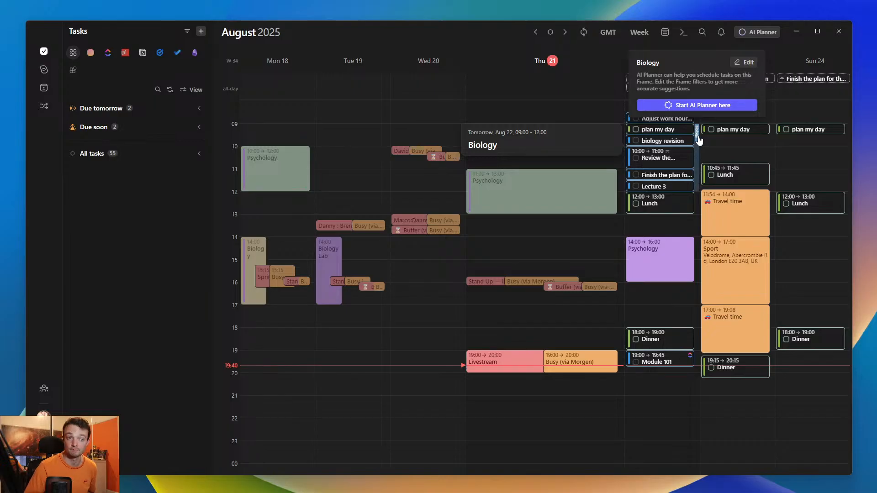
{"action": "left_click", "coordinate": [677, 164], "text": "ctrl"}
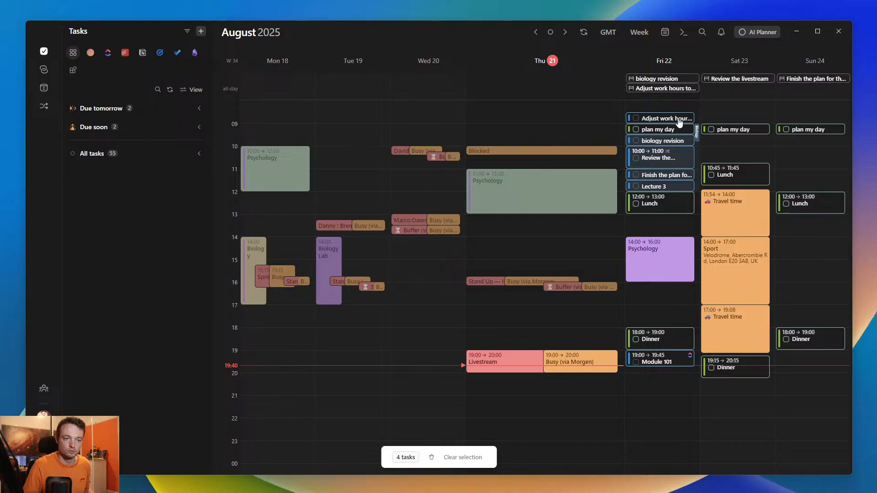
{"action": "key", "text": "Delete"}
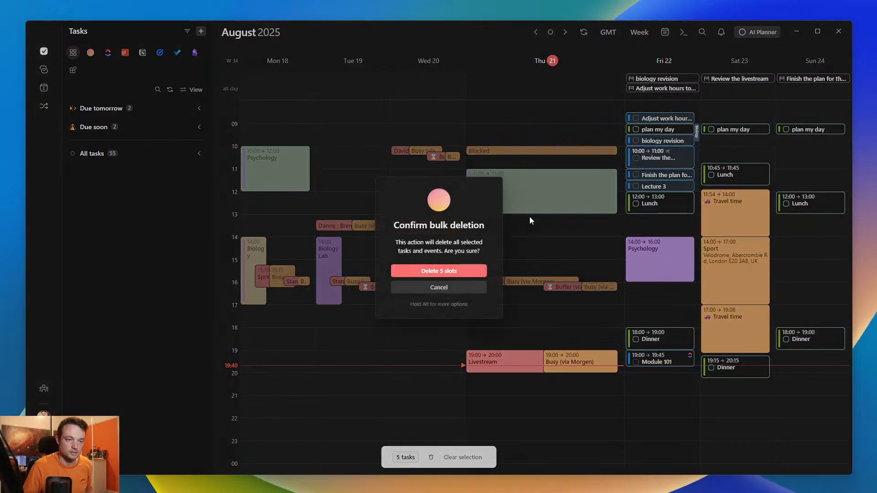
{"action": "key", "text": "Return"}
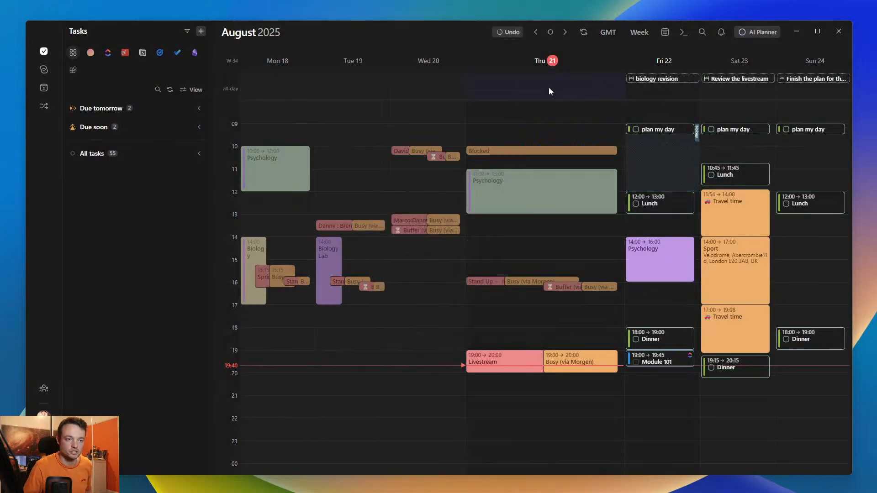
- Apply the saved Biology filter to Friday's Biology frame, preview its AI scheduling, and close the AI Planner without scheduling
{"action": "left_click", "coordinate": [698, 131]}
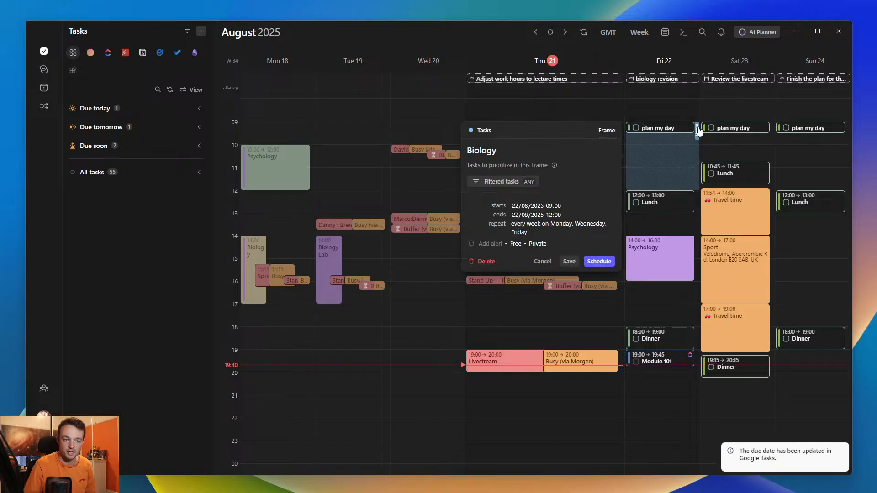
{"action": "left_click", "coordinate": [511, 181]}
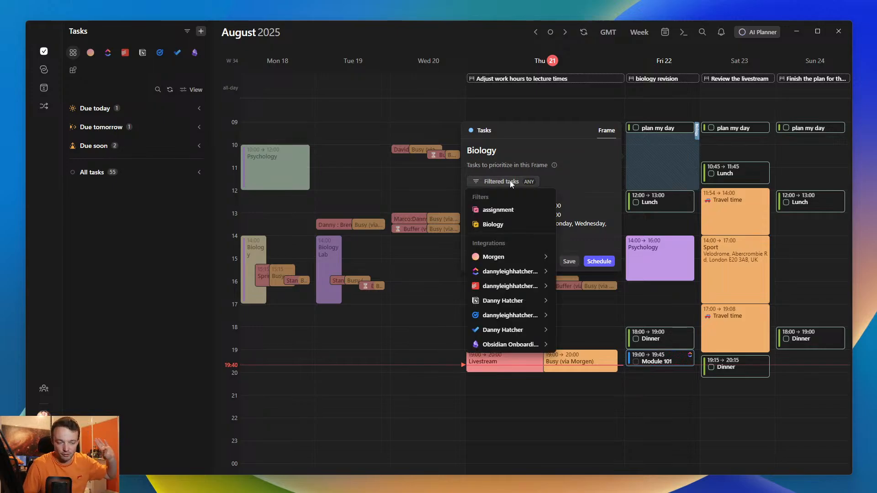
{"action": "left_click", "coordinate": [492, 224]}
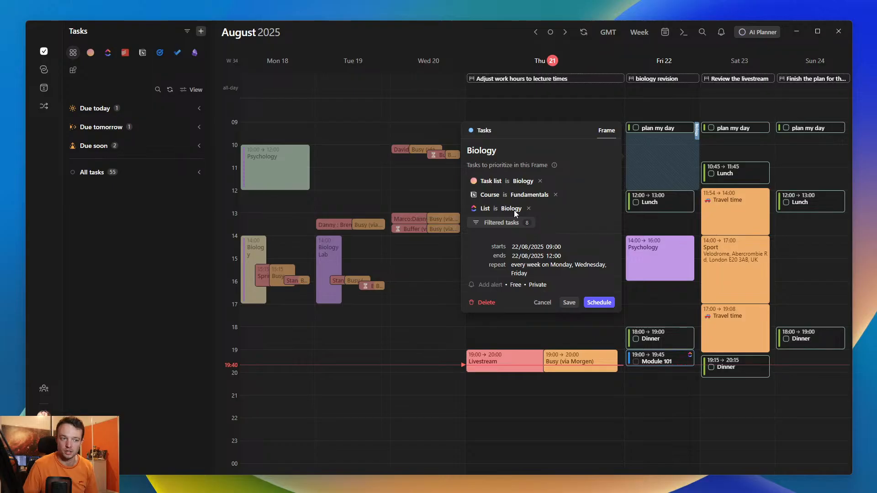
{"action": "left_click", "coordinate": [599, 303]}
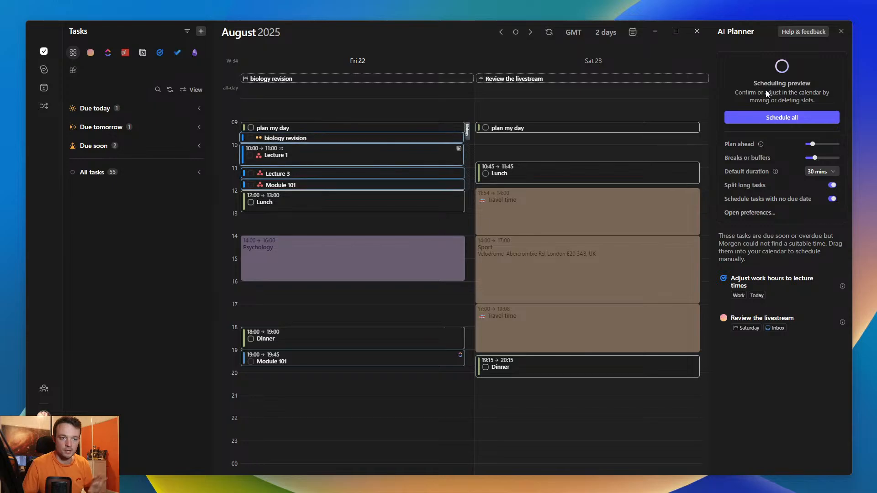
{"action": "left_click", "coordinate": [841, 31]}
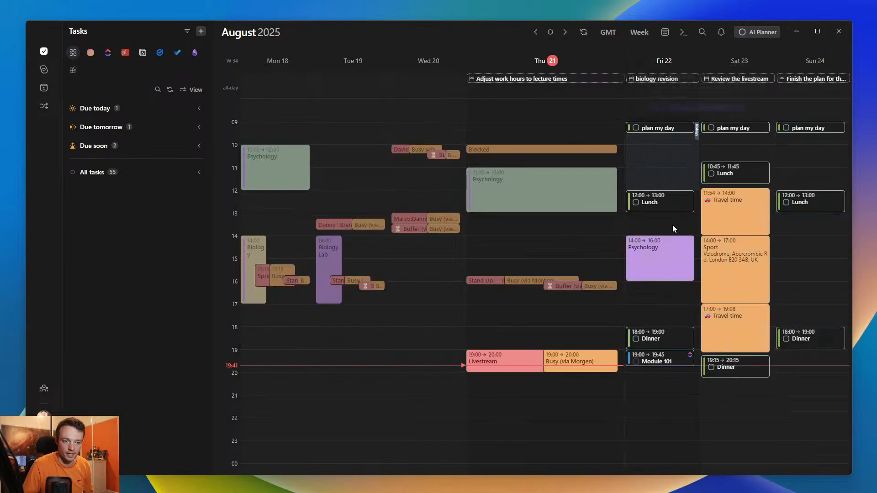
- Create a frame named psychology on Friday 22 August from 13:00 to 16:00
{"action": "left_click_drag", "start_coordinate": [654, 215], "coordinate": [650, 281]}
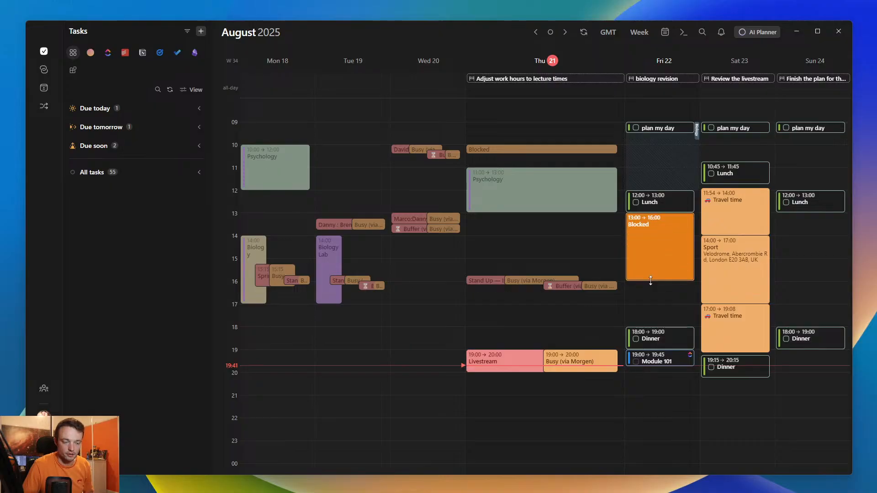
{"action": "left_click", "coordinate": [568, 221]}
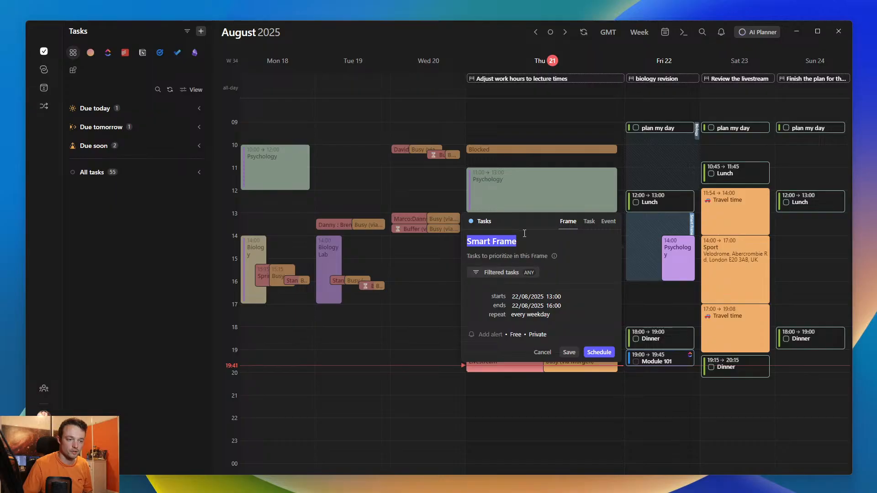
{"action": "type", "text": "psychology"}
- Filter the psychology frame to the Morgen Psychology task list and the ClickUp Psychology list, and save it
{"action": "left_click", "coordinate": [508, 271]}
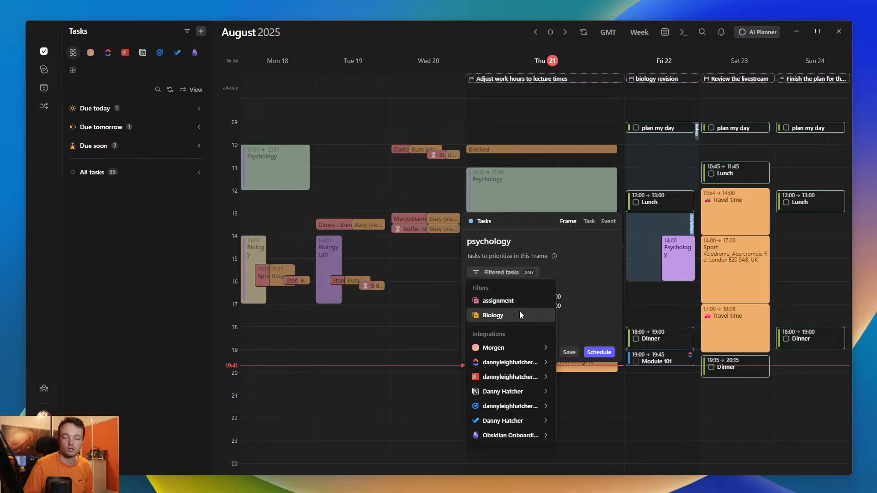
{"action": "mouse_move", "coordinate": [507, 347]}
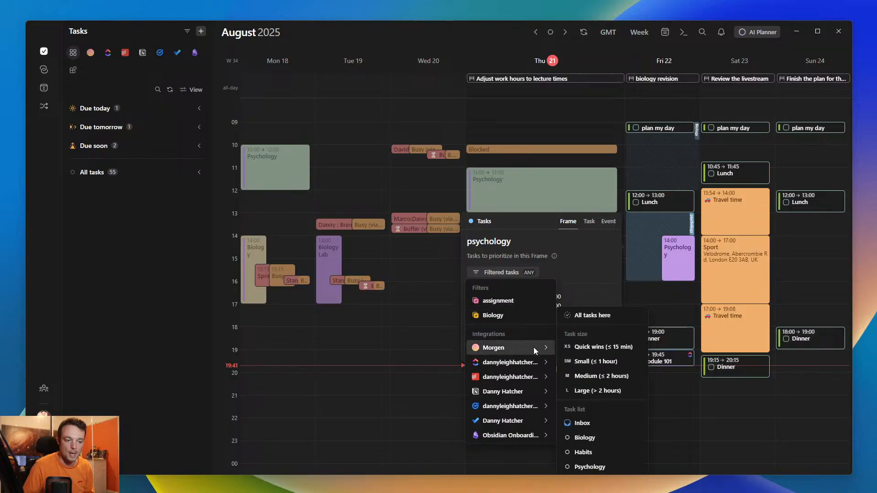
{"action": "left_click", "coordinate": [589, 466]}
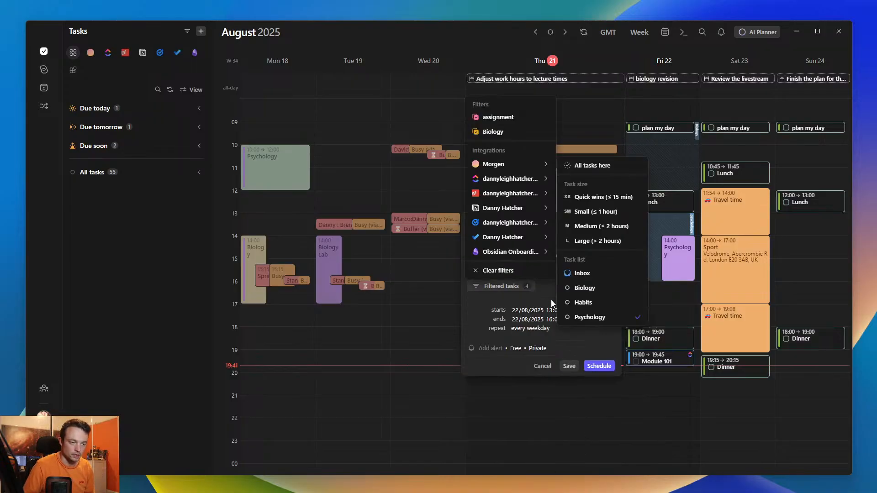
{"action": "mouse_move", "coordinate": [488, 194]}
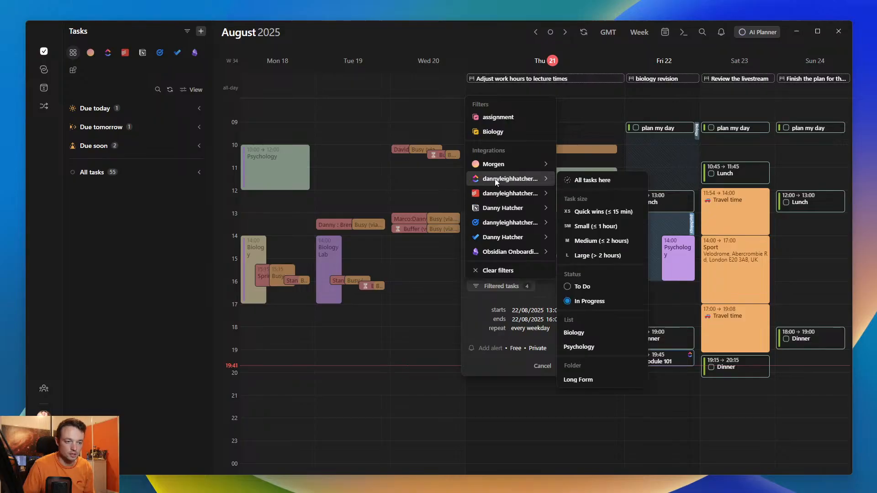
{"action": "left_click", "coordinate": [583, 347]}
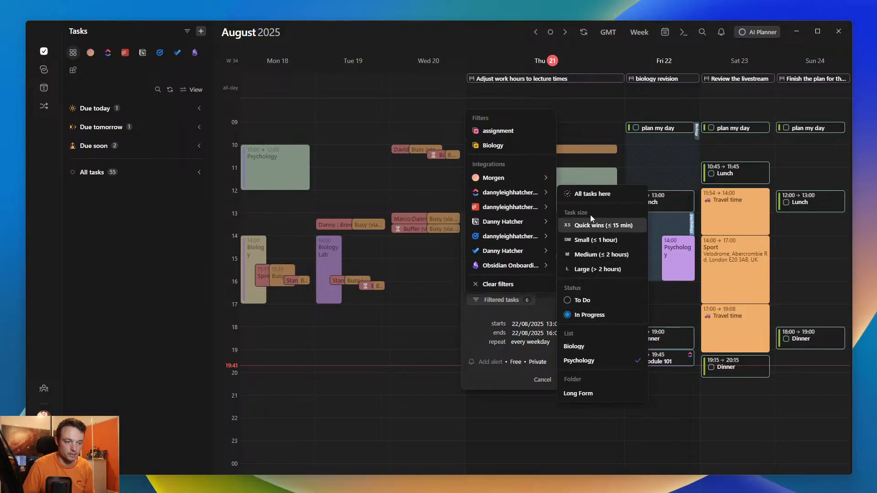
{"action": "left_click", "coordinate": [557, 298]}
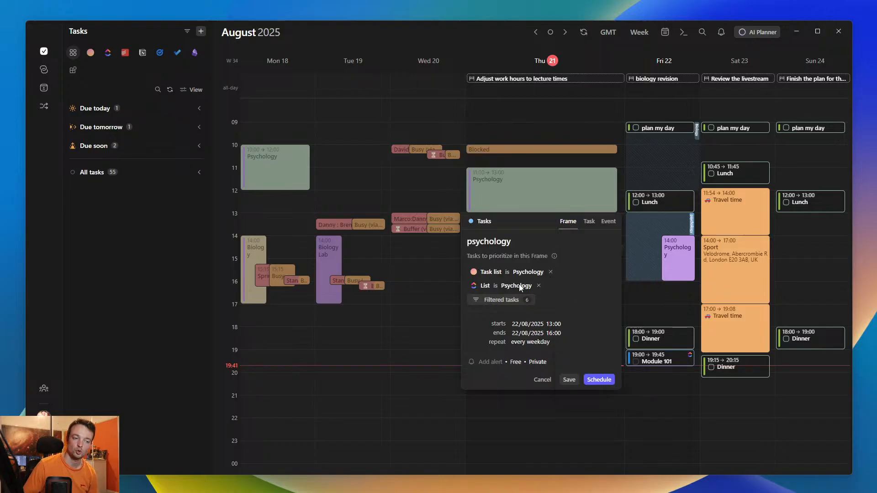
{"action": "left_click", "coordinate": [572, 379]}
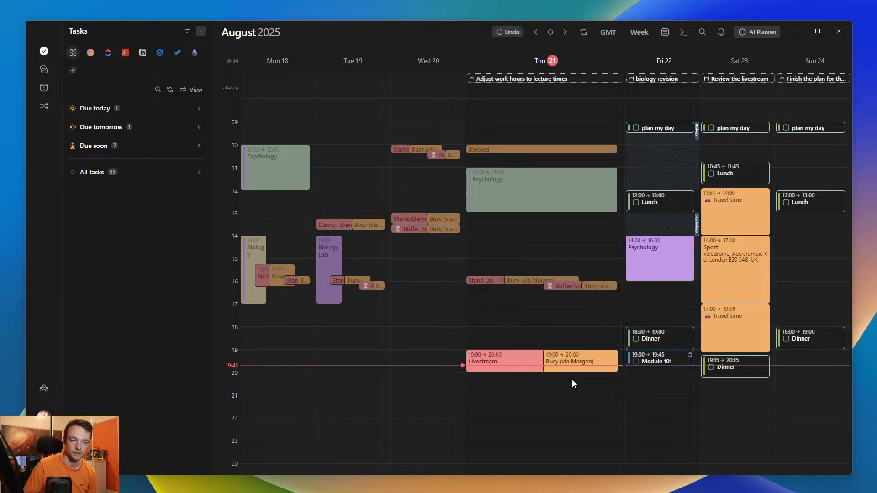
- Save an unfiltered frame named Anything on Friday 22 August from 16:00 to 18:00, and start the AI Planner
{"action": "left_click_drag", "start_coordinate": [657, 285], "coordinate": [654, 326]}
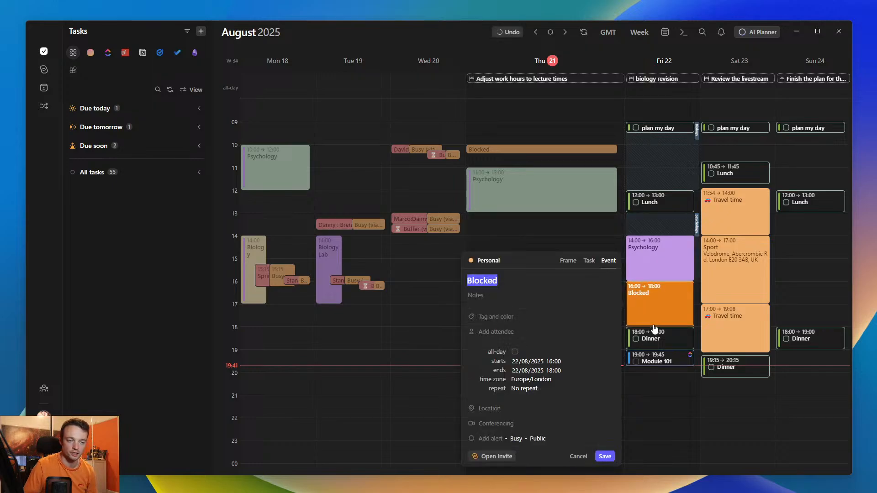
{"action": "left_click", "coordinate": [564, 262]}
{"action": "type", "text": "An"}
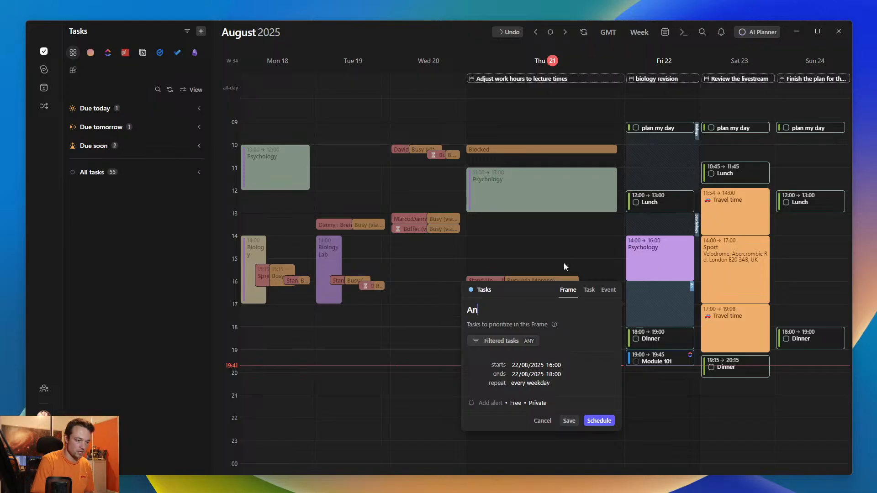
{"action": "type", "text": "ything"}
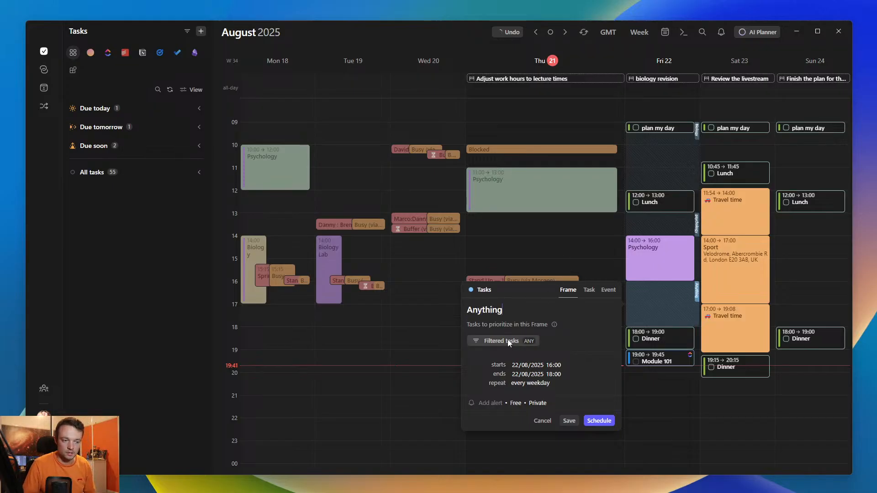
{"action": "left_click", "coordinate": [566, 420]}
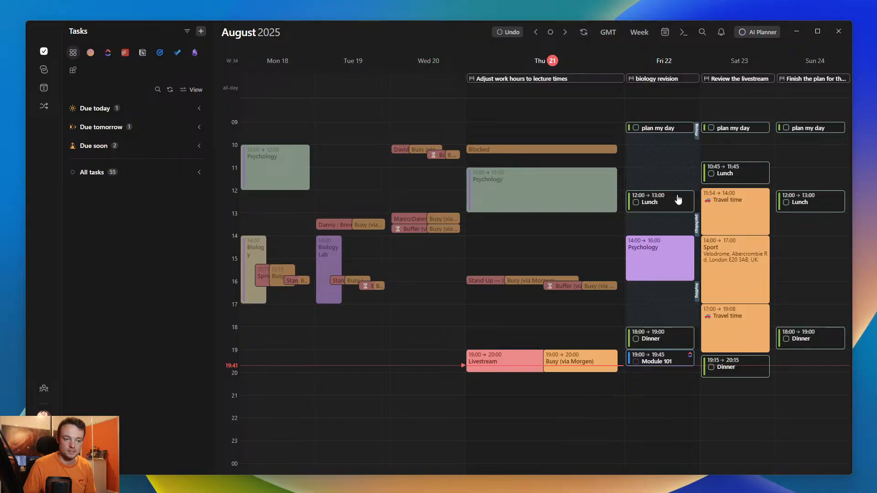
{"action": "left_click", "coordinate": [757, 32]}
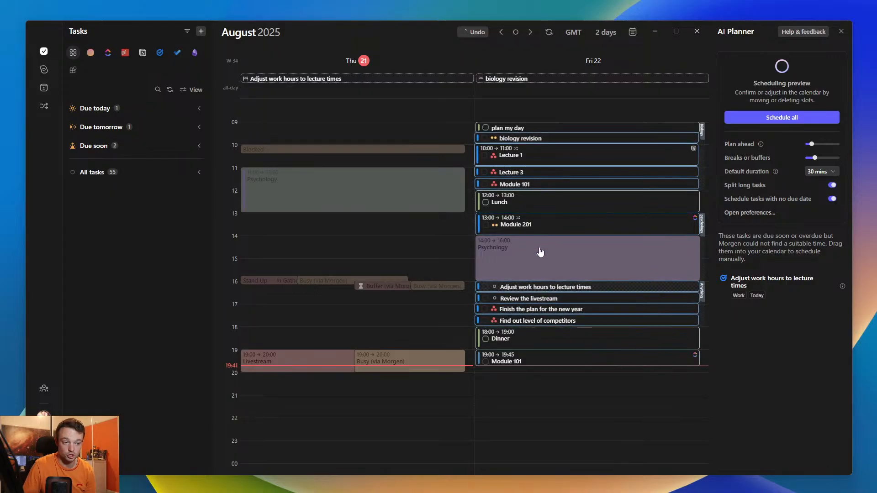
- Place the unscheduled Adjust work hours to lecture times task on Friday 22 August at 9:30 and update its due date to tomorrow
{"action": "right_click", "coordinate": [535, 300]}
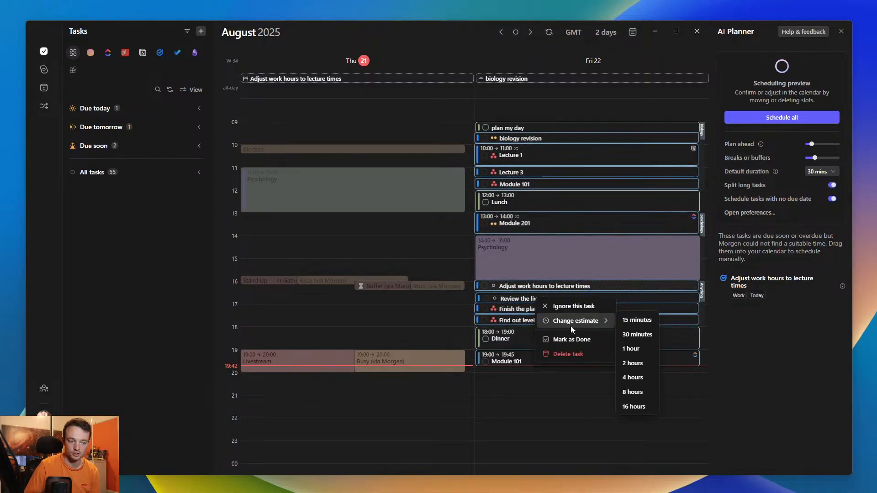
{"action": "left_click", "coordinate": [763, 294]}
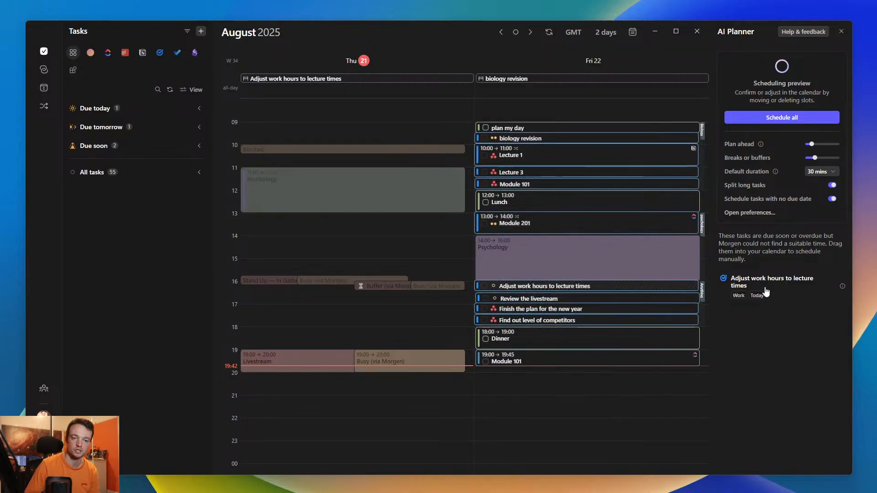
{"action": "left_click_drag", "start_coordinate": [775, 285], "coordinate": [541, 142]}
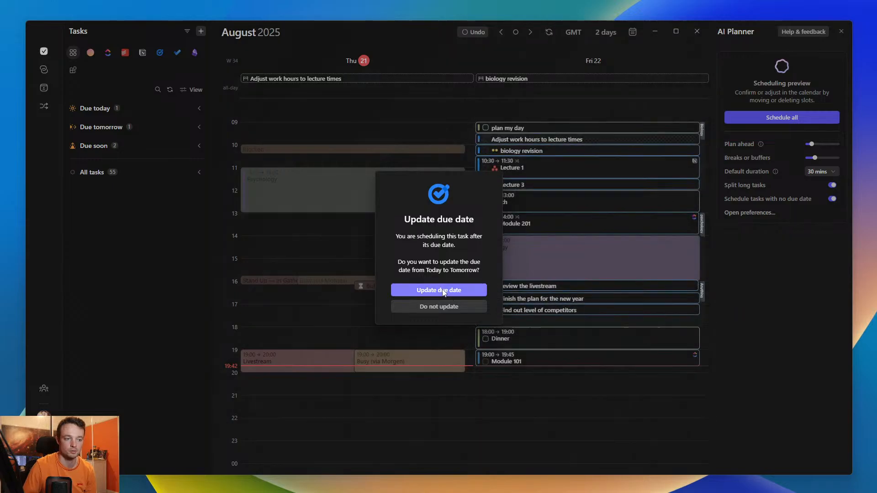
{"action": "left_click", "coordinate": [450, 290]}
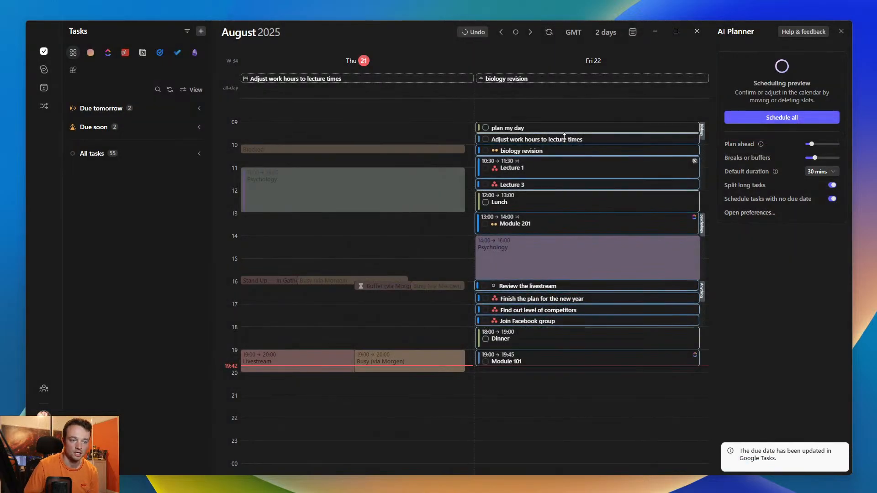
- Extend the Adjust work hours to lecture times task to end at 11:00, and schedule all the previewed tasks
{"action": "mouse_move", "coordinate": [568, 143]}
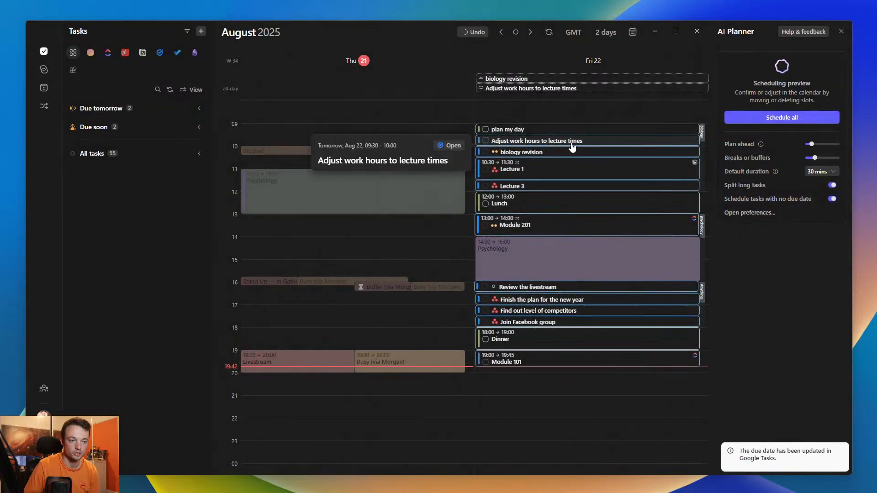
{"action": "left_click_drag", "start_coordinate": [569, 147], "coordinate": [567, 168]}
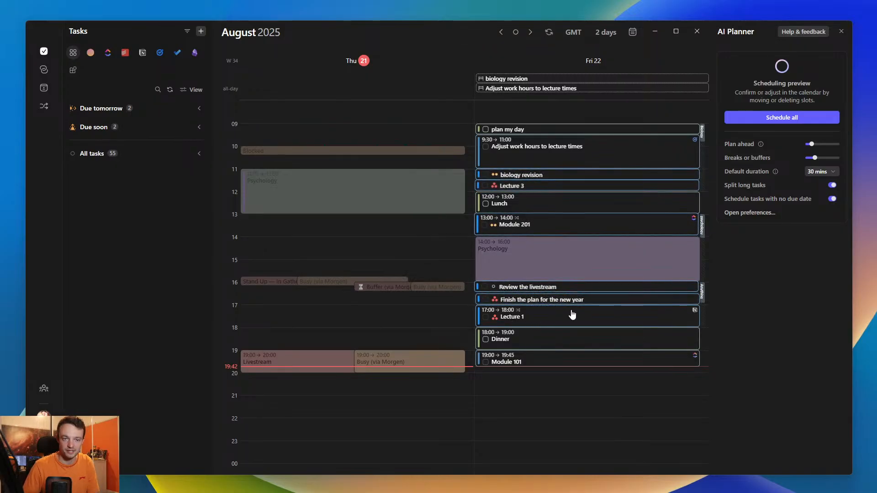
{"action": "left_click", "coordinate": [785, 118]}
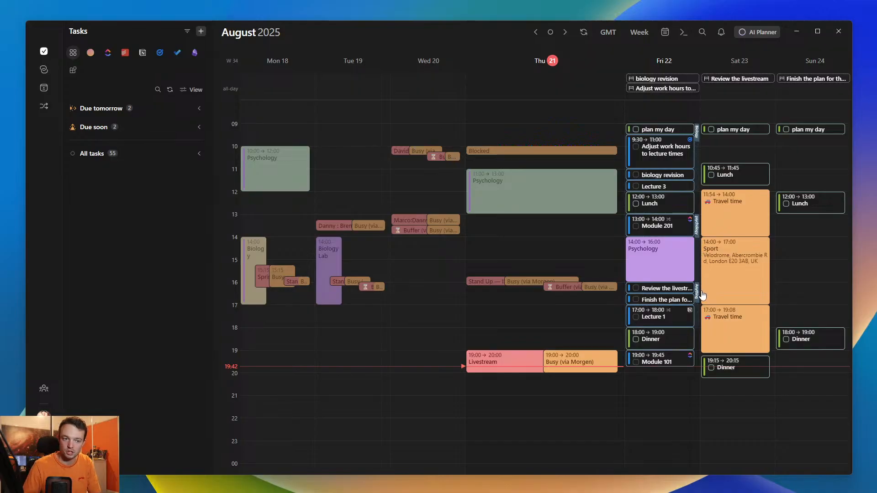
- Review Friday's scheduled tasks and the details of its Biology frame
{"action": "left_click", "coordinate": [519, 204]}
{"action": "left_click", "coordinate": [671, 199]}
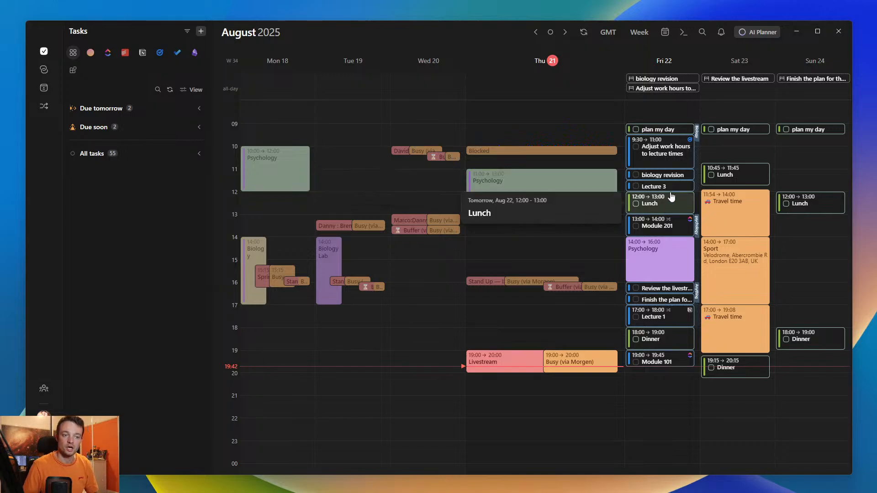
{"action": "left_click", "coordinate": [676, 174]}
{"action": "left_click", "coordinate": [680, 164]}
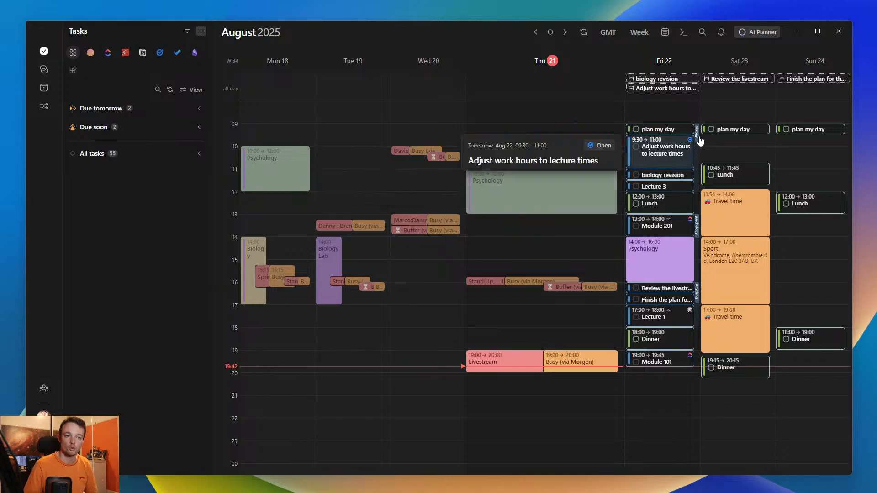
{"action": "left_click", "coordinate": [699, 138]}
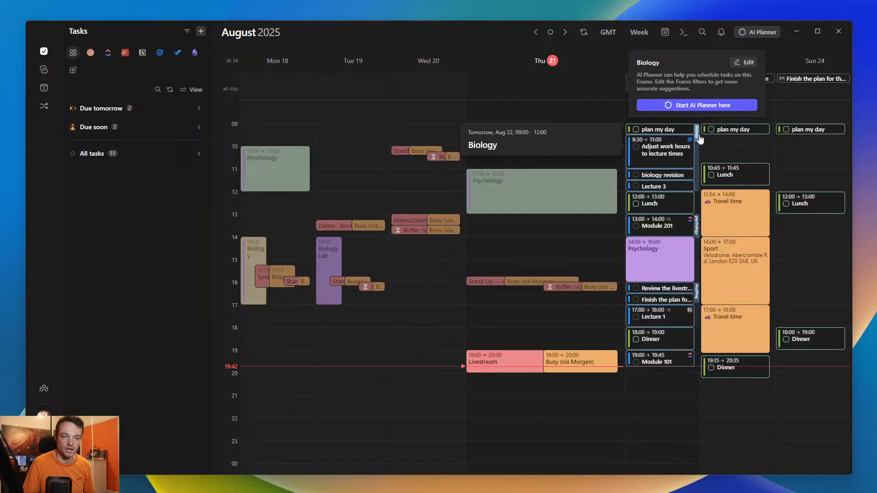
{"action": "left_click", "coordinate": [725, 149]}
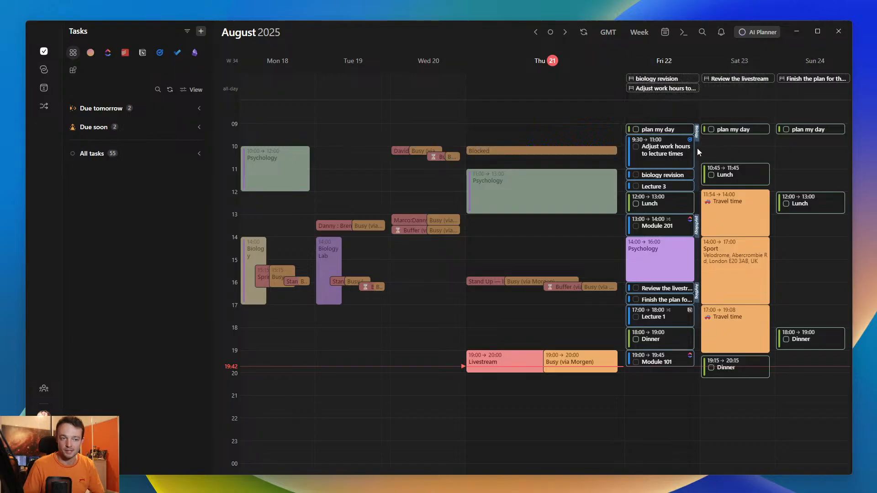
- Create and save an event named Game on Friday 22 August from 10:00 to 11:30
{"action": "left_click_drag", "start_coordinate": [697, 148], "coordinate": [695, 181]}
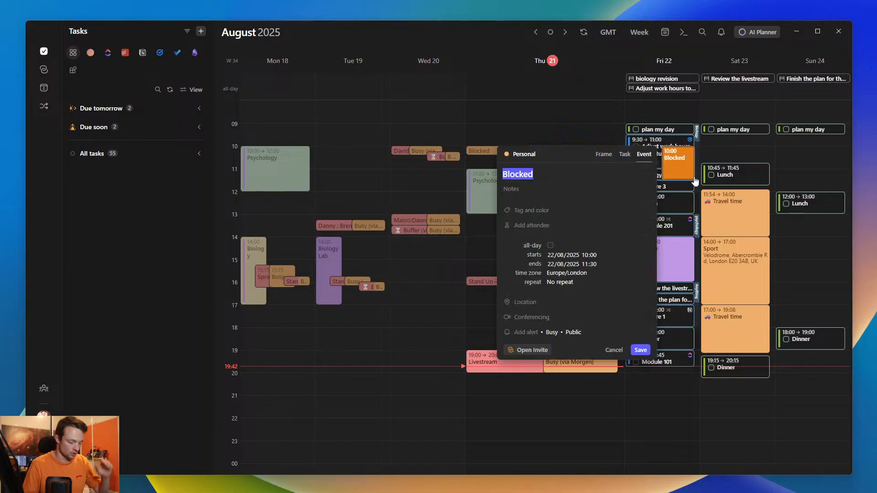
{"action": "type", "text": "Game"}
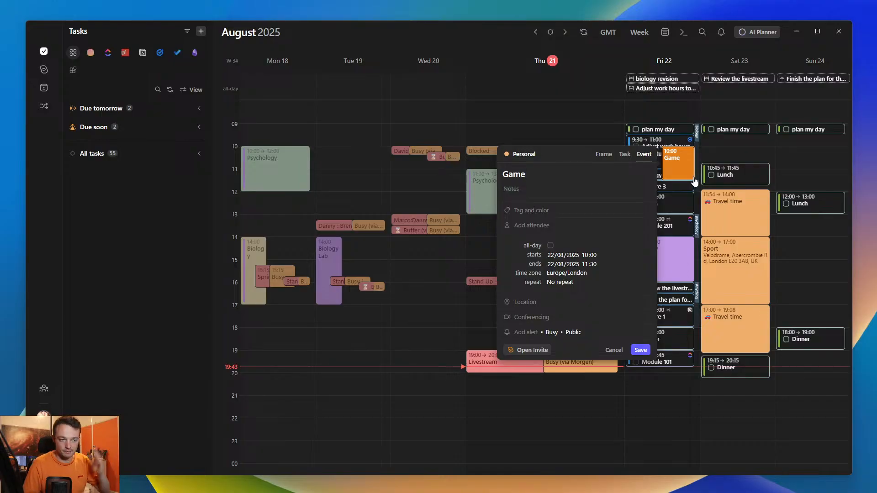
{"action": "left_click", "coordinate": [640, 351]}
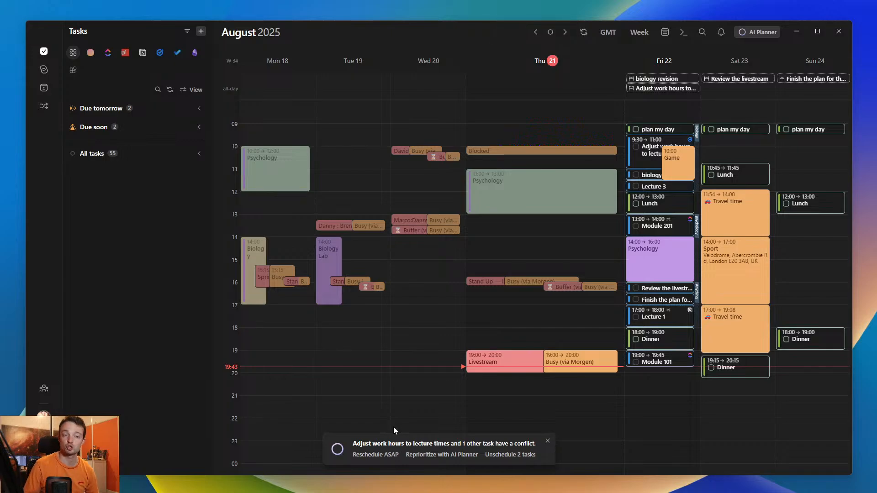
- Compare the Reschedule ASAP and Reprioritize with AI Planner previews for the tasks conflicting with Game, and unschedule both tasks
{"action": "left_click", "coordinate": [375, 454]}
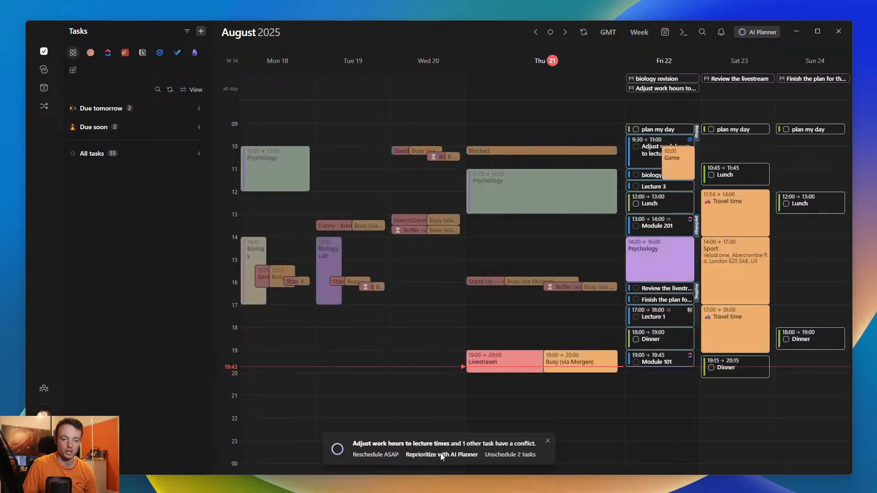
{"action": "left_click", "coordinate": [442, 455]}
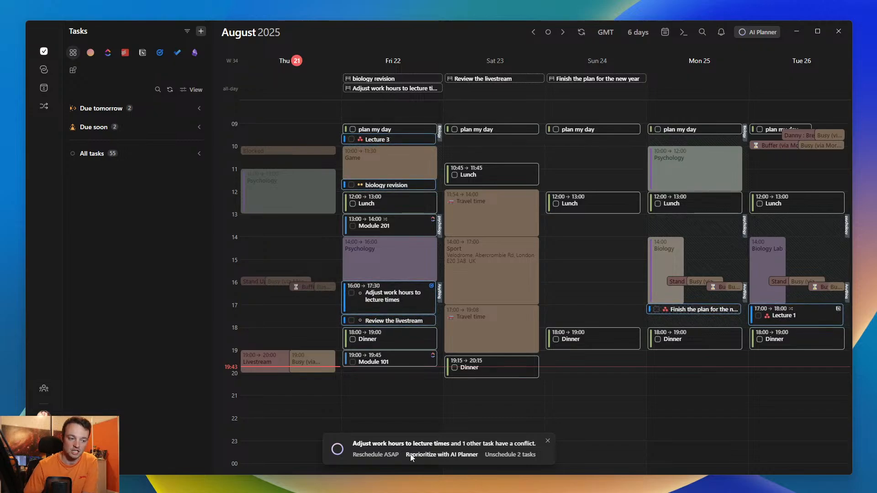
{"action": "left_click", "coordinate": [394, 455]}
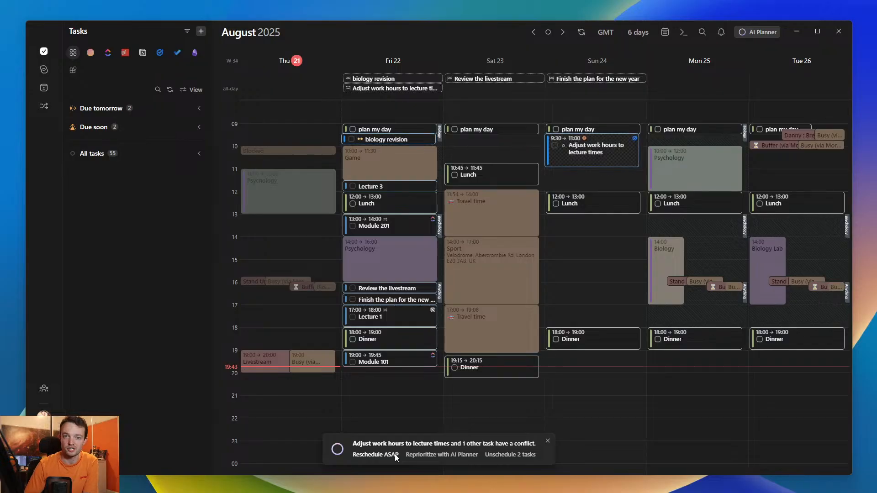
{"action": "left_click", "coordinate": [452, 456]}
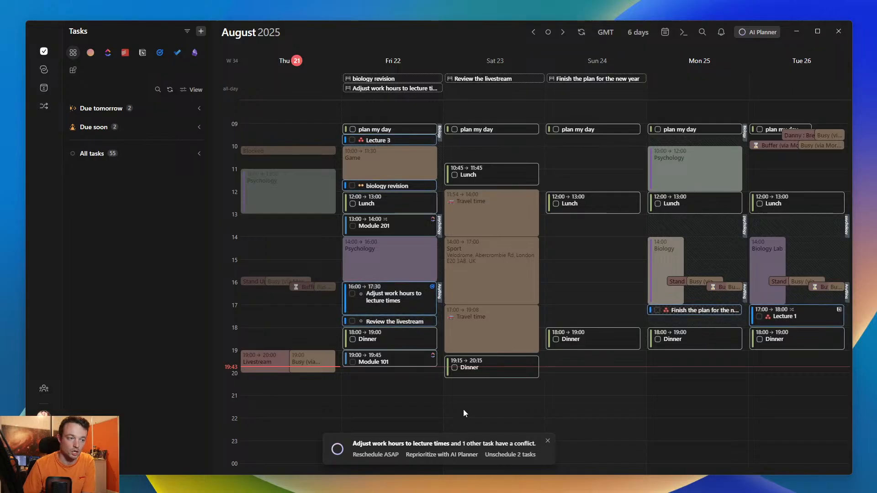
{"action": "key", "text": "w"}
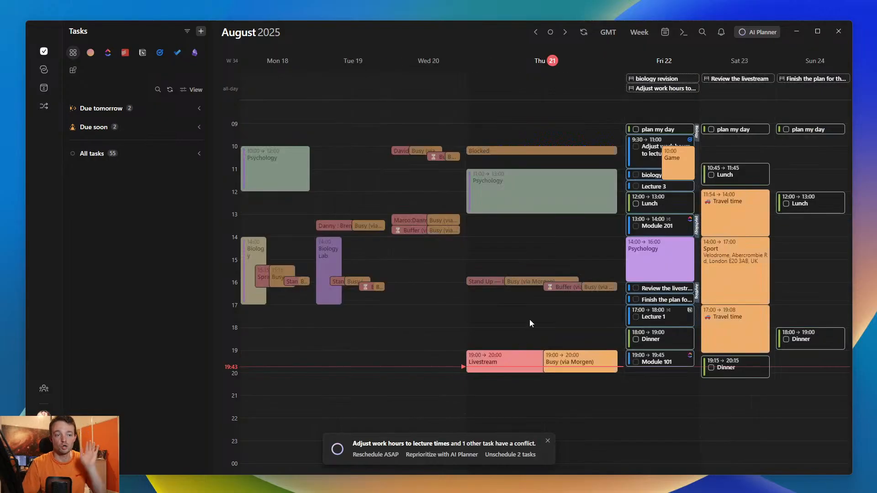
{"action": "left_click", "coordinate": [508, 457]}
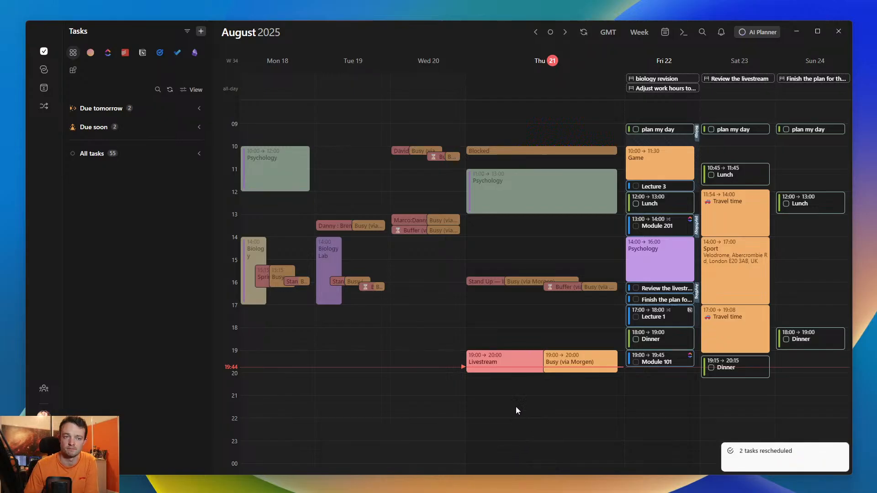
- Preview AI Planner scheduling with the plan-ahead range extended to 6 days, and close the planner without scheduling
{"action": "left_click", "coordinate": [755, 32]}
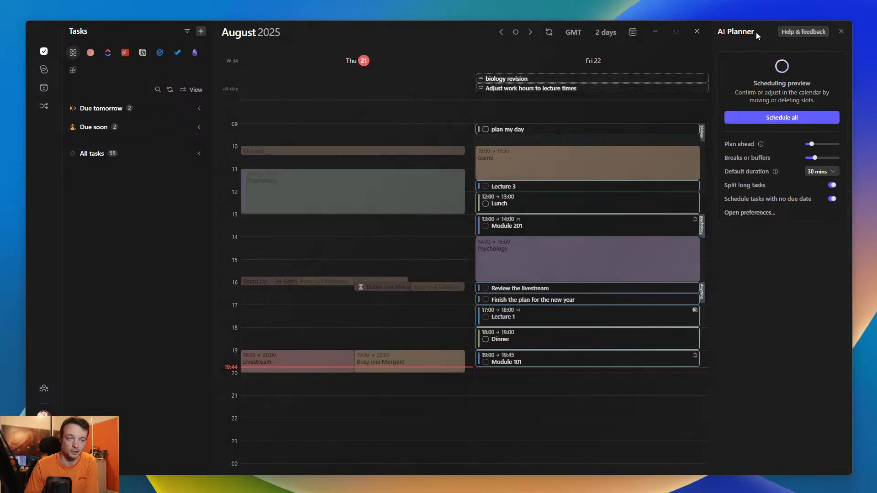
{"action": "left_click", "coordinate": [830, 144]}
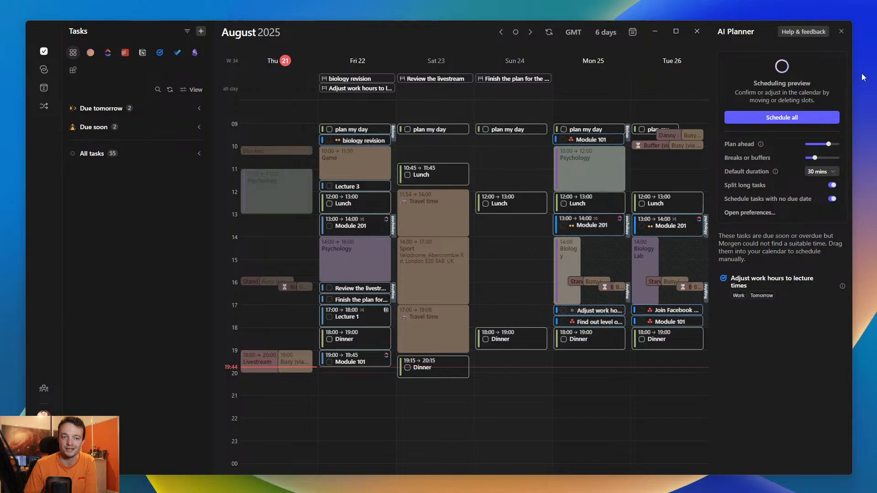
{"action": "left_click", "coordinate": [841, 31]}
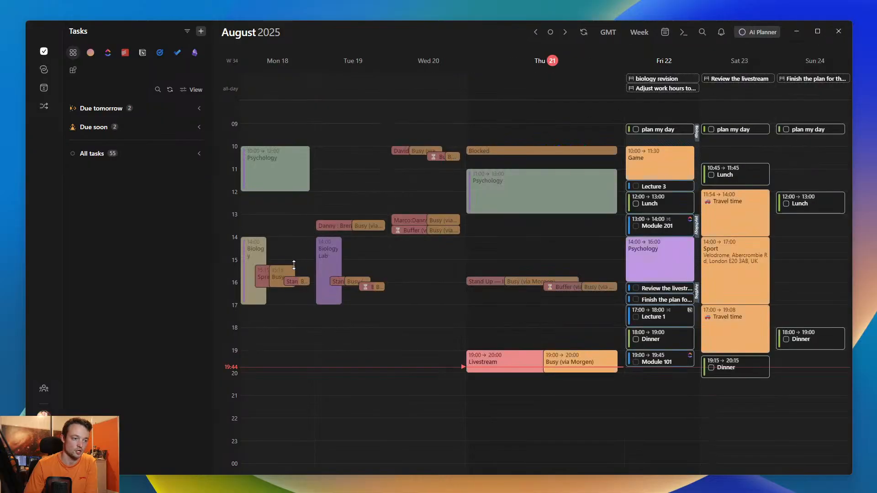
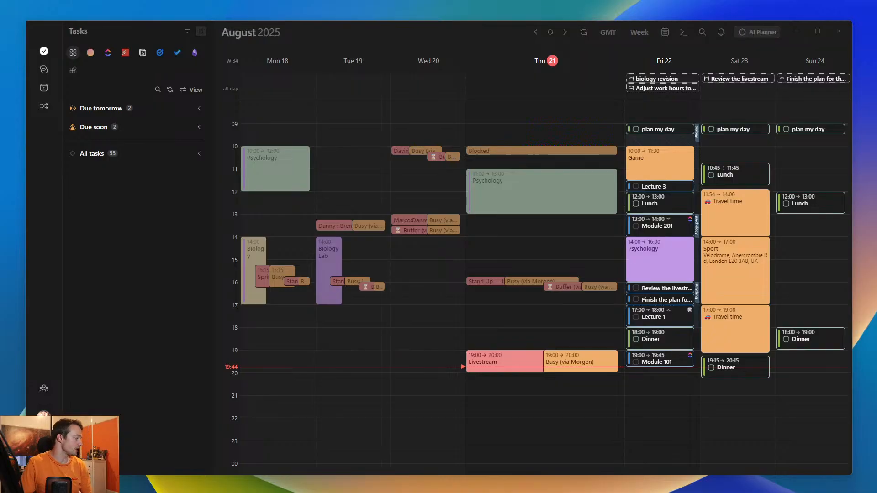
- Delete the six scheduled study and work task slots from Friday 22 August, keeping the habits and events
{"action": "left_click", "coordinate": [145, 235]}
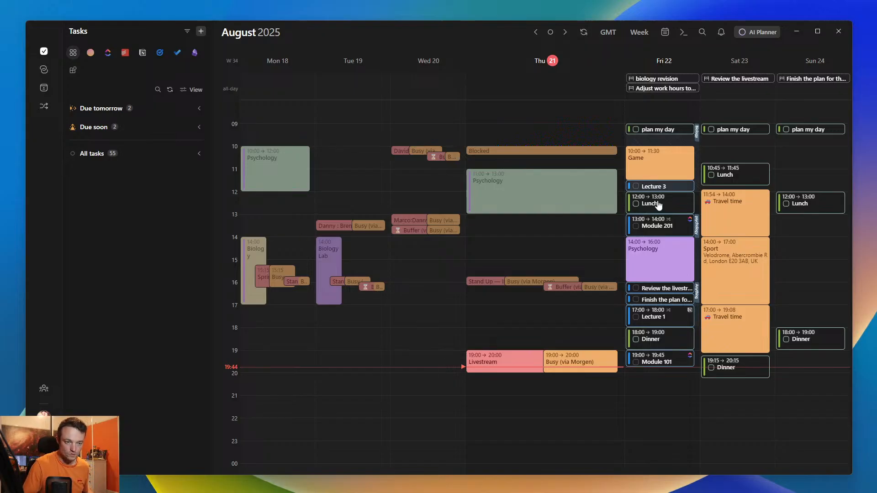
{"action": "left_click_drag", "start_coordinate": [660, 221], "coordinate": [671, 360]}
{"action": "key", "text": "Delete"}
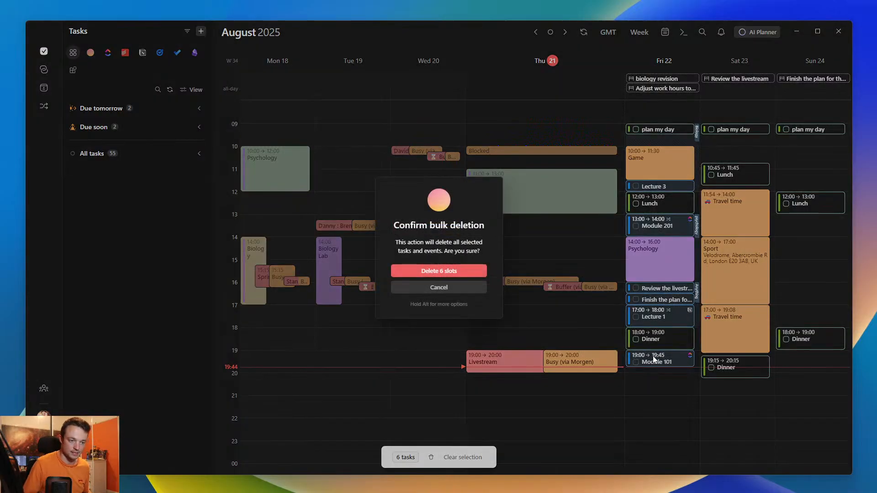
{"action": "key", "text": "Return"}
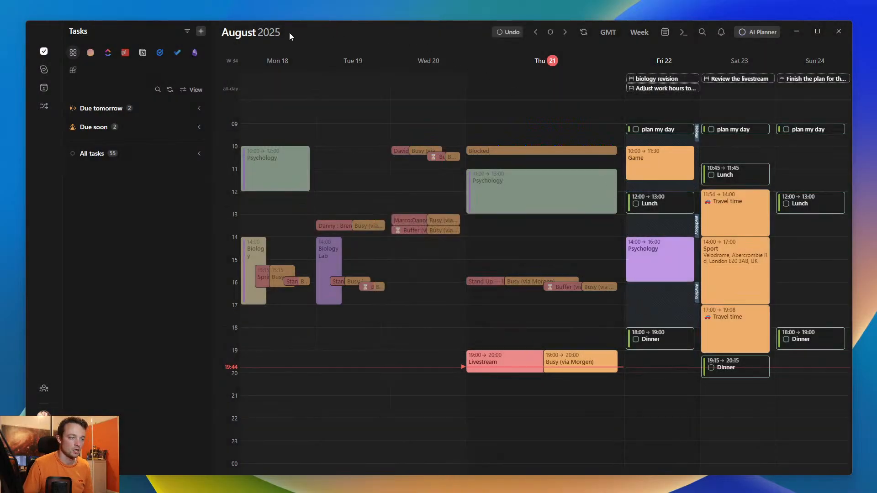
- Show only the university calendar events in the month view, and expand the Psychology list among the Morgen tasks
{"action": "key", "text": "shift+2"}
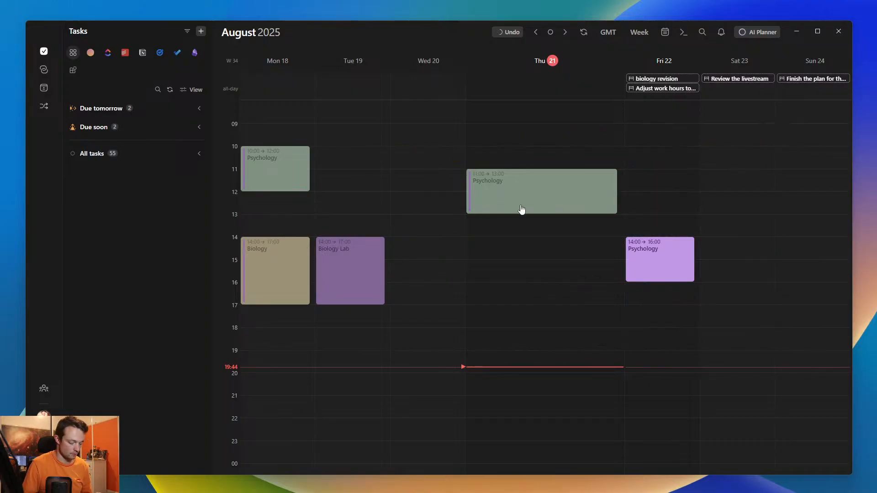
{"action": "key", "text": "m"}
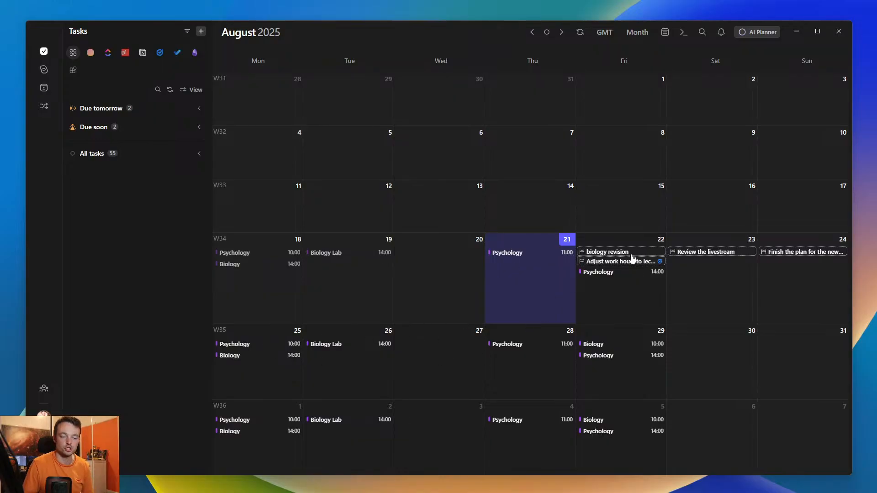
{"action": "left_click", "coordinate": [91, 53]}
{"action": "left_click", "coordinate": [92, 213]}
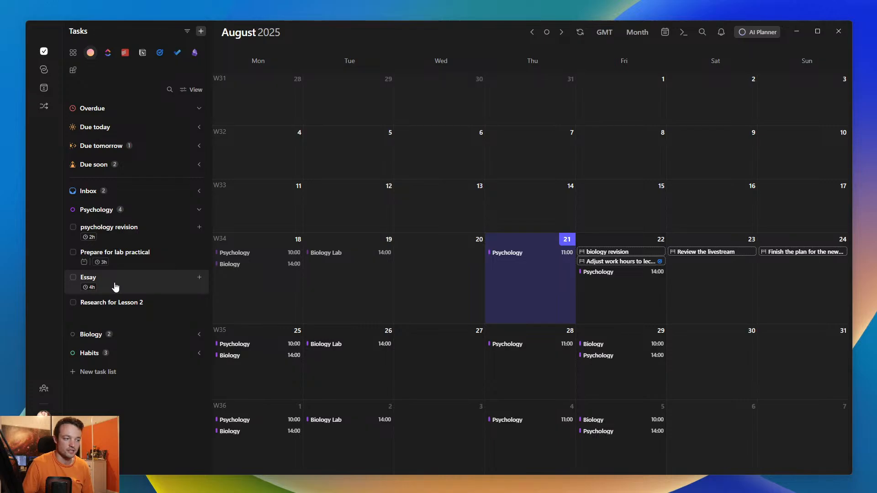
- Set the Psychology task Essay's due date to 7 September 2025 and save it
{"action": "left_click", "coordinate": [116, 287]}
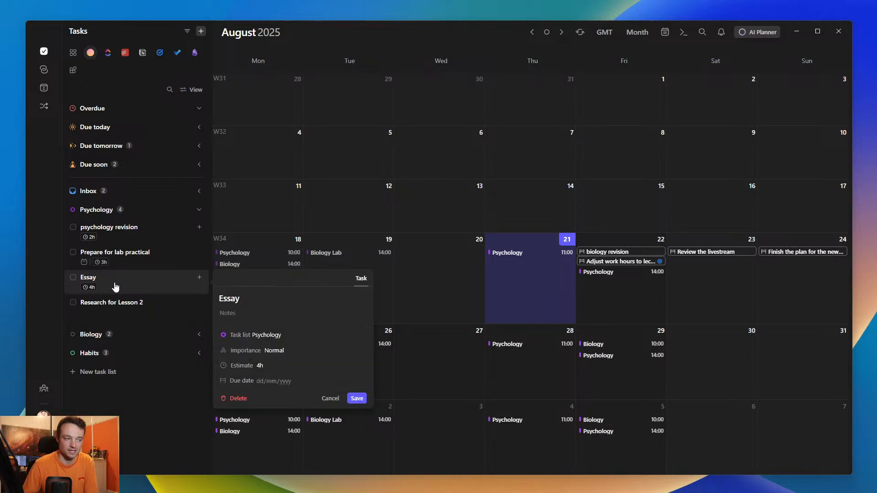
{"action": "left_click", "coordinate": [261, 383]}
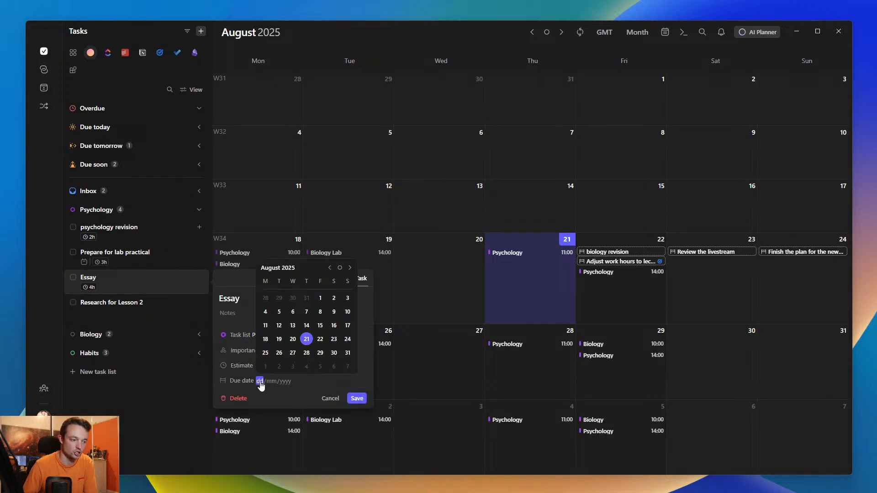
{"action": "left_click", "coordinate": [349, 368]}
{"action": "left_click", "coordinate": [360, 402]}
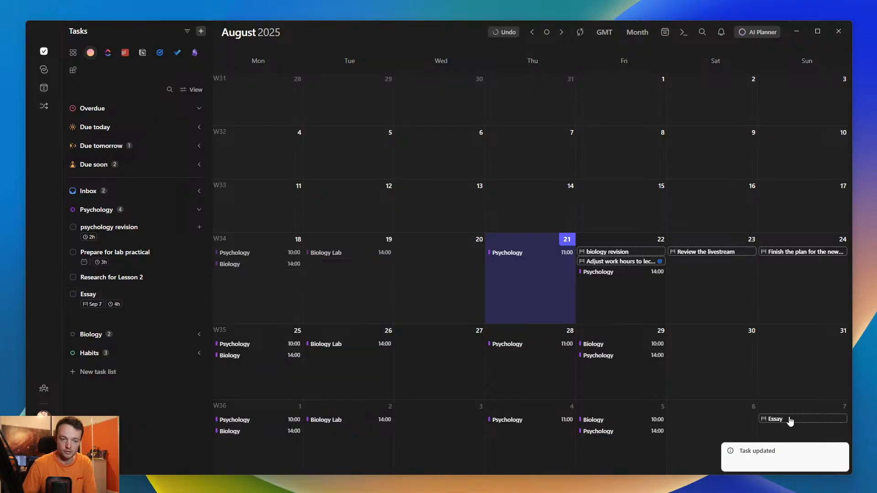
- Review the Essay due-date marker's details and the task display preferences
{"action": "left_click", "coordinate": [792, 422]}
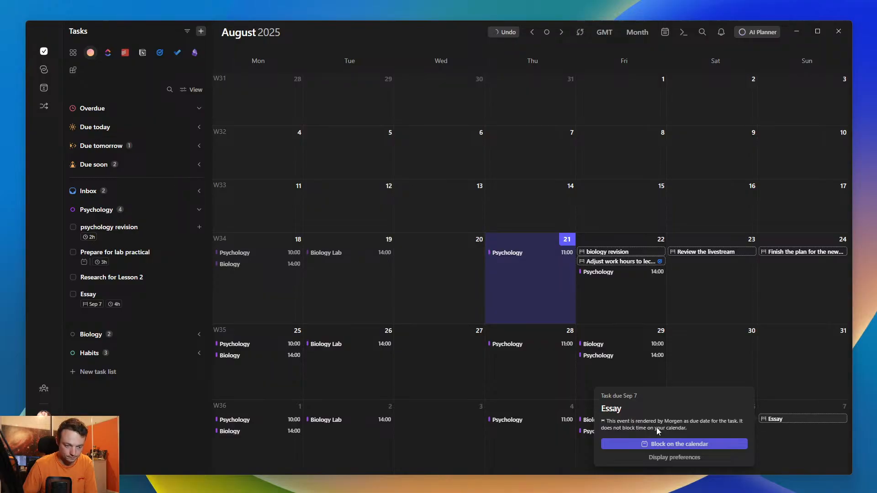
{"action": "left_click", "coordinate": [670, 458]}
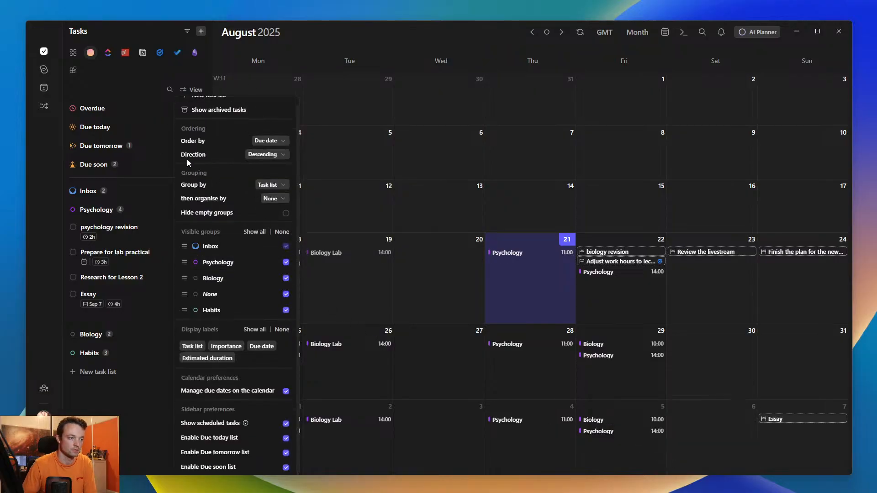
{"action": "left_click", "coordinate": [768, 396]}
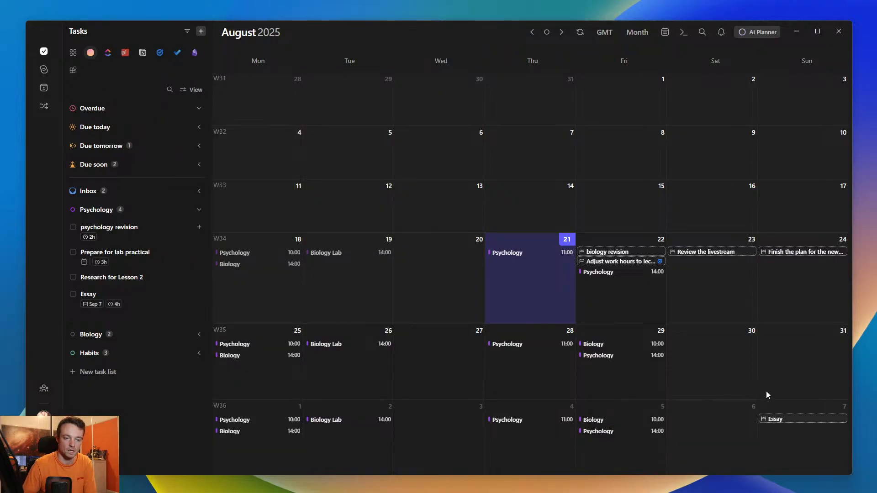
{"action": "left_click", "coordinate": [192, 90]}
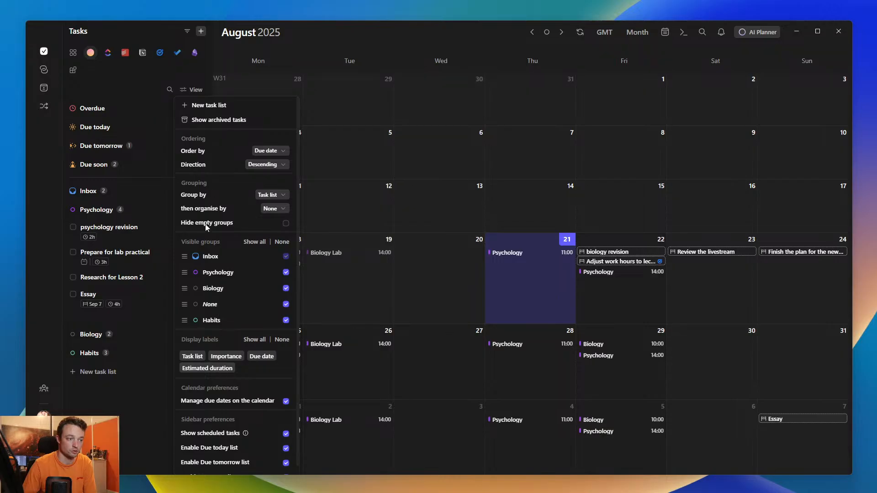
{"action": "left_click", "coordinate": [118, 407]}
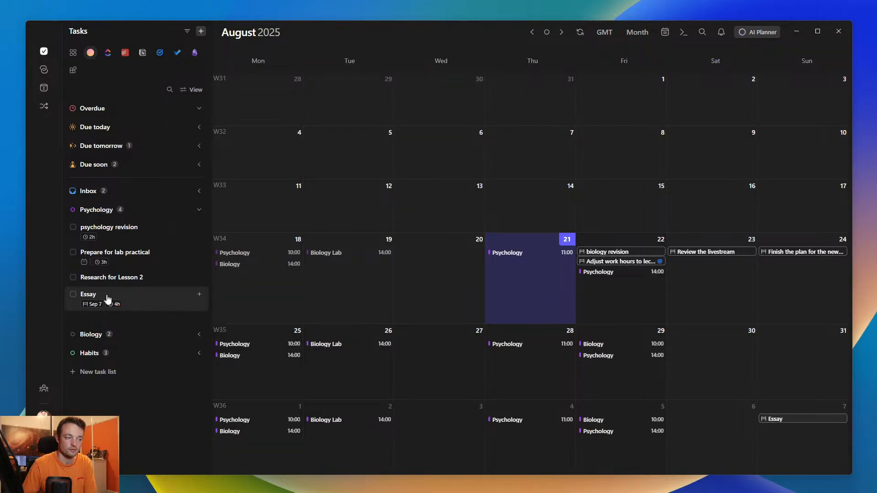
- Set the Biology task Exam's due date to 29 August 2025 and save it
{"action": "left_click", "coordinate": [94, 337]}
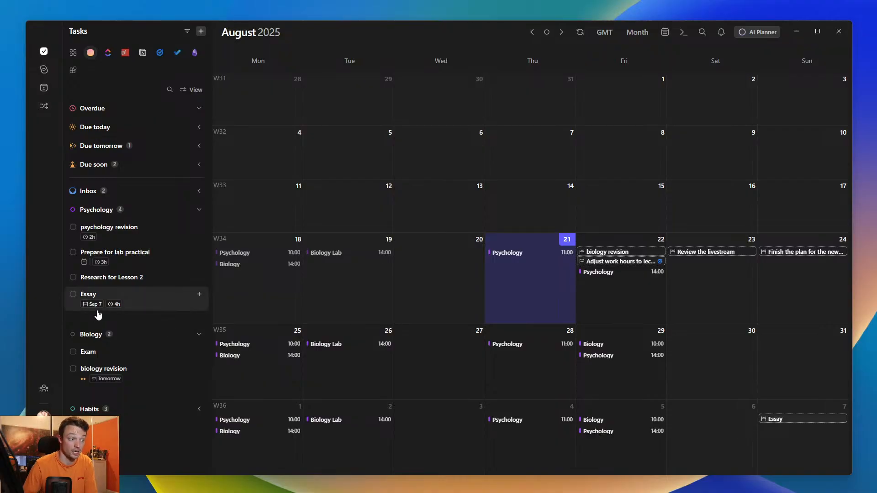
{"action": "left_click", "coordinate": [106, 357]}
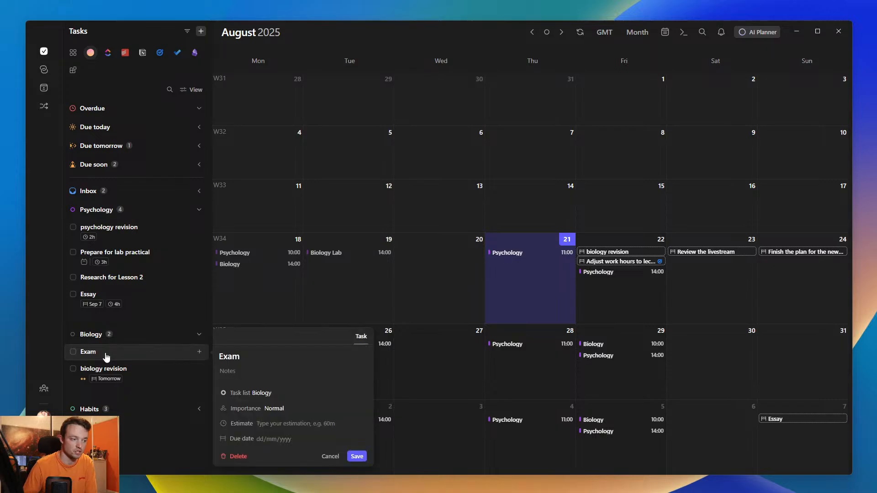
{"action": "left_click", "coordinate": [261, 439]}
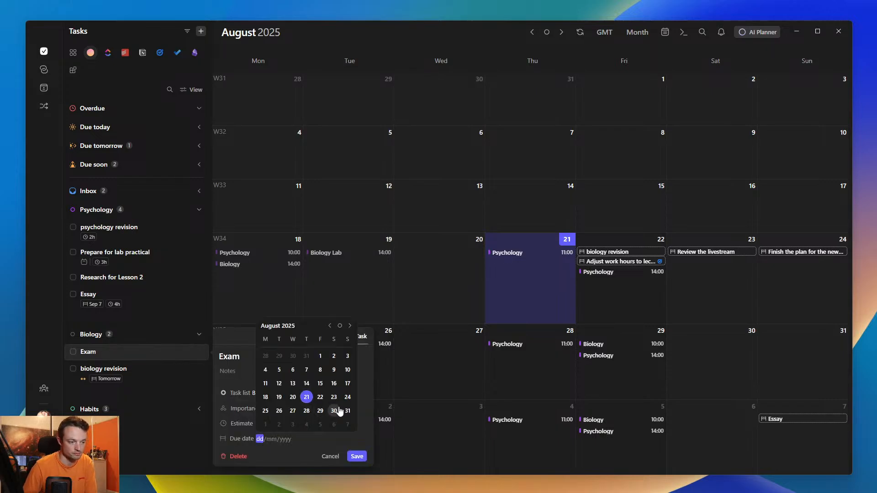
{"action": "left_click", "coordinate": [347, 411]}
{"action": "left_click", "coordinate": [262, 441]}
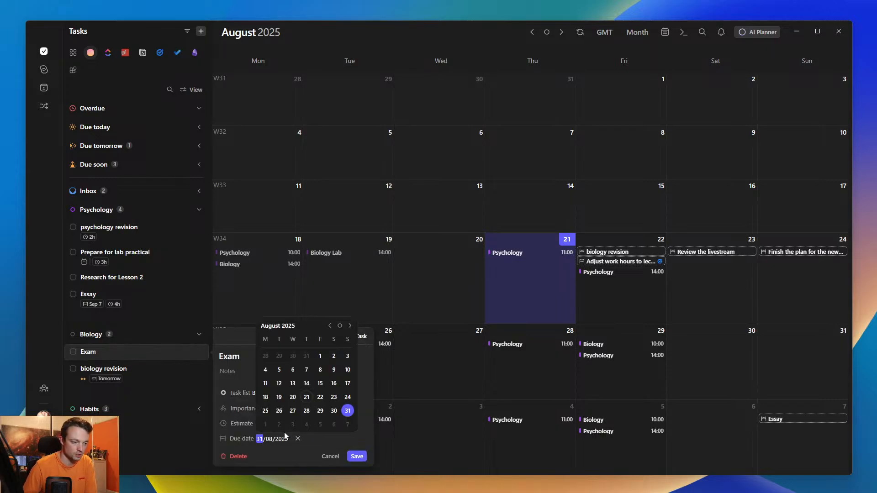
{"action": "left_click", "coordinate": [320, 411]}
{"action": "left_click", "coordinate": [356, 456]}
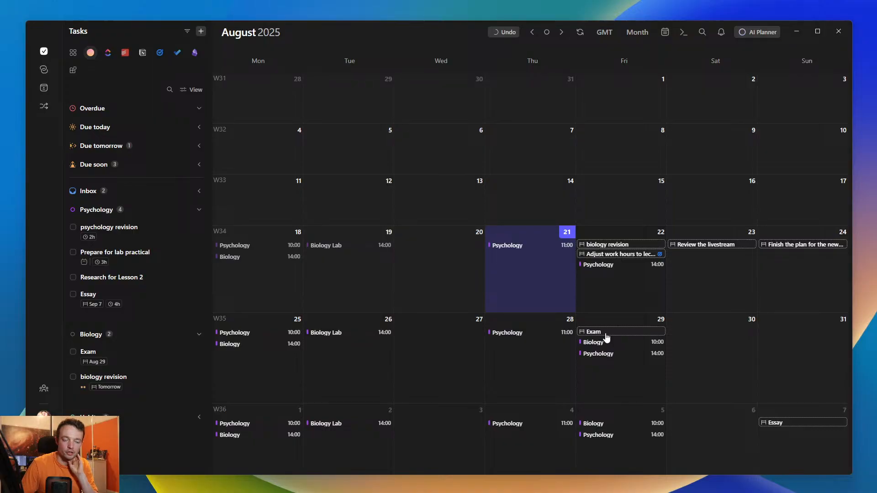
- Check the details of the Exam and Essay due-date markers on the month calendar
{"action": "left_click", "coordinate": [607, 334]}
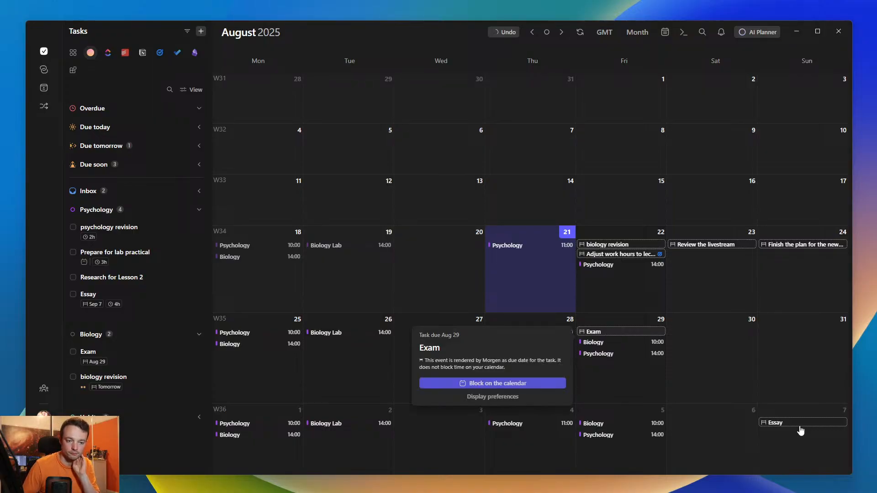
{"action": "left_click", "coordinate": [798, 424]}
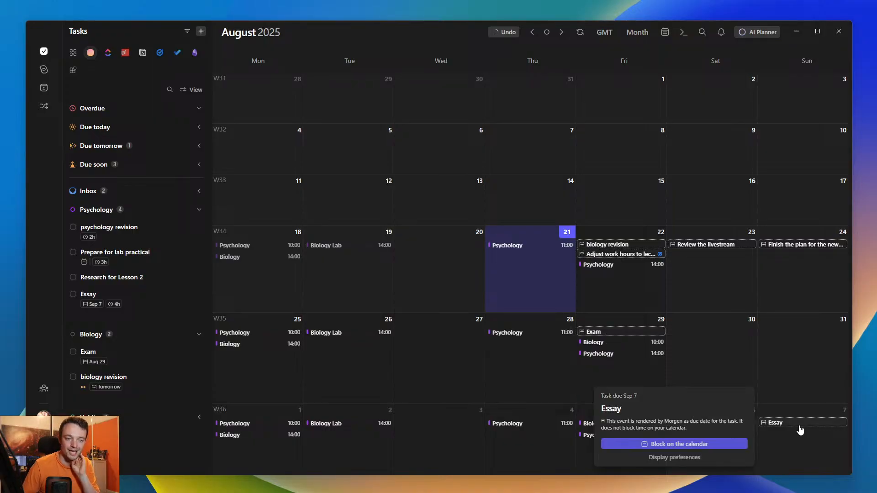
{"action": "left_click", "coordinate": [711, 365]}
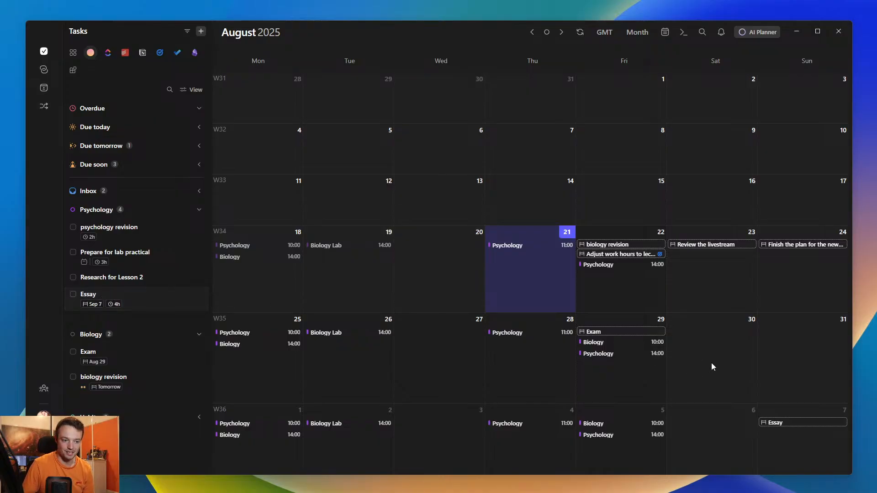
- Schedule Essay as an all-day task from 25 August to 6 September, and move it to the Projects calendar in the week view
{"action": "left_click_drag", "start_coordinate": [146, 297], "coordinate": [266, 356]}
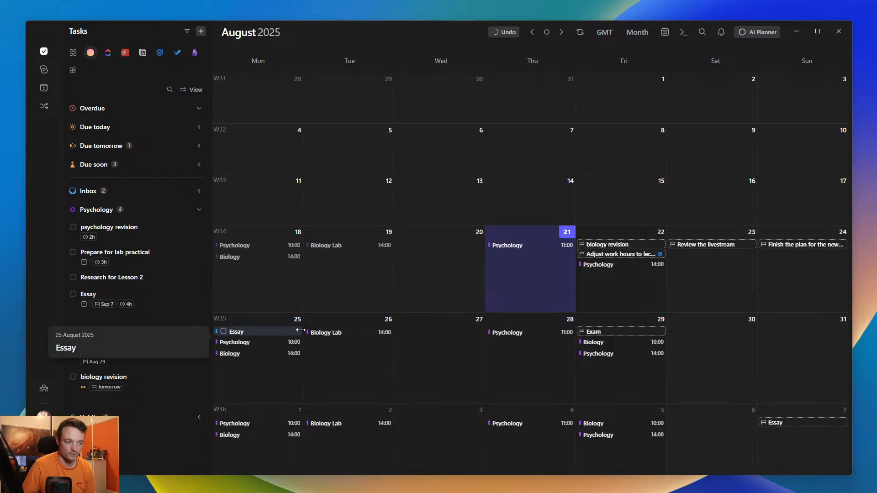
{"action": "left_click_drag", "start_coordinate": [301, 330], "coordinate": [705, 415]}
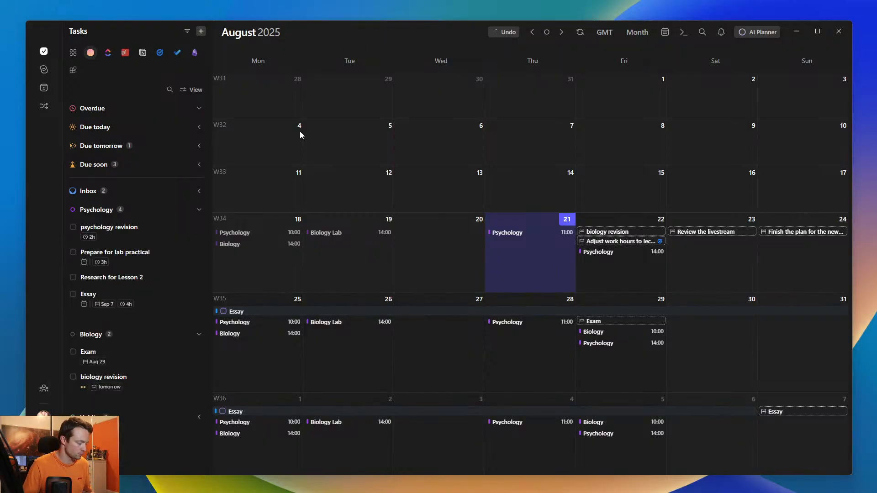
{"action": "key", "text": "w"}
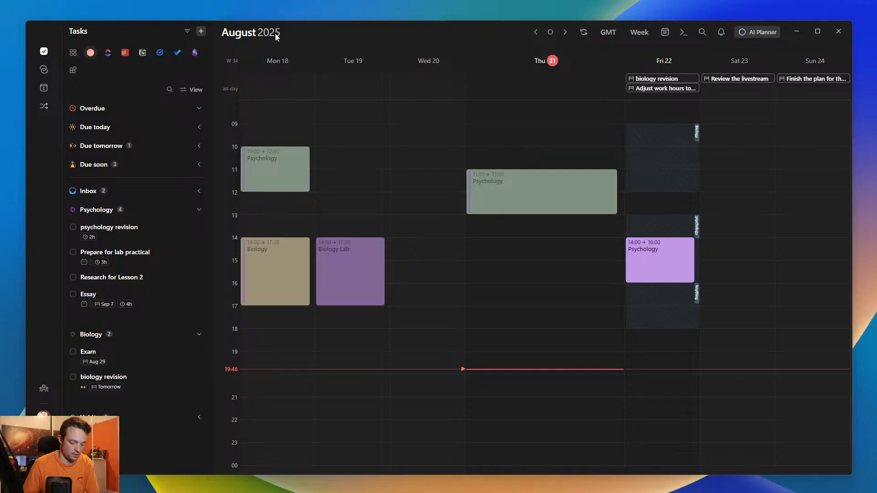
{"action": "key", "text": "Right"}
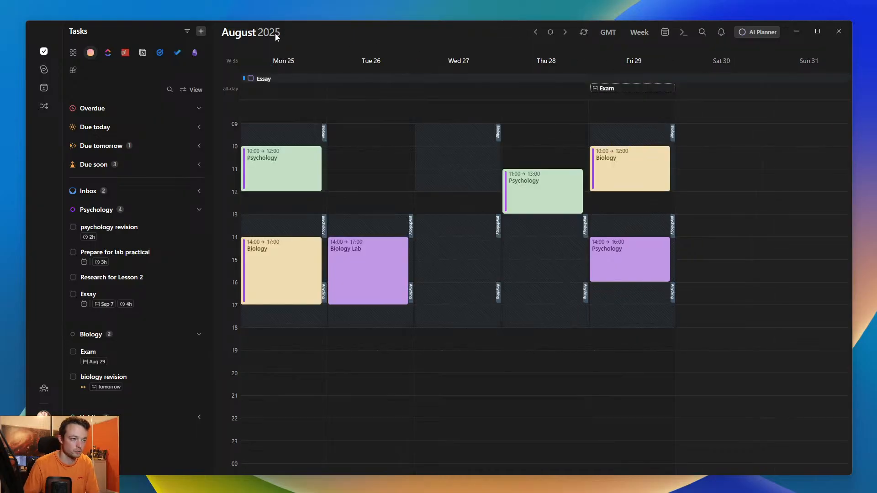
{"action": "left_click", "coordinate": [265, 80]}
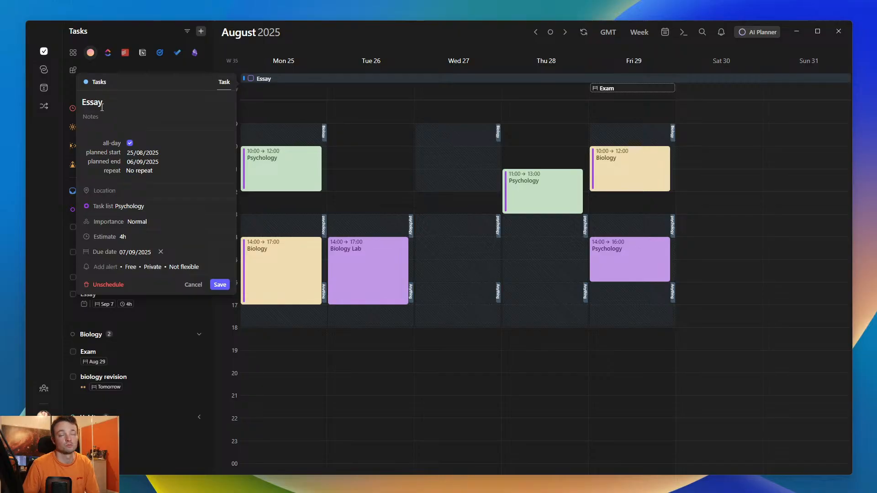
{"action": "left_click", "coordinate": [100, 84]}
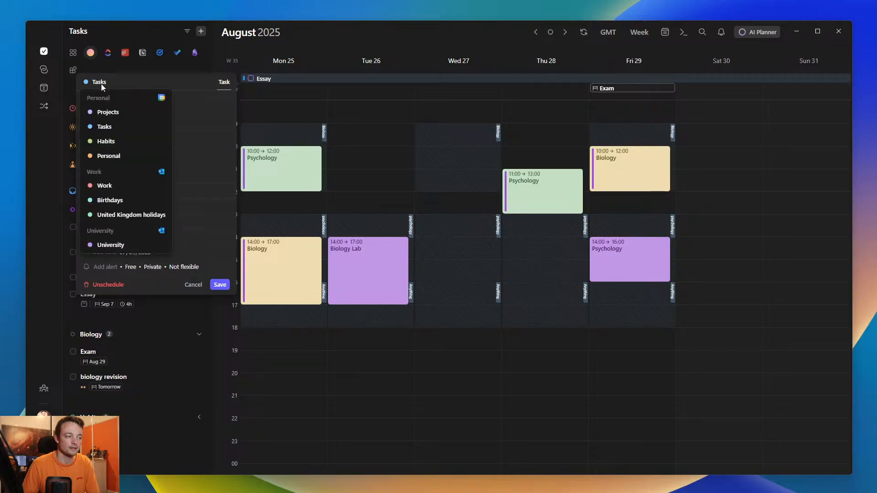
{"action": "left_click", "coordinate": [109, 112]}
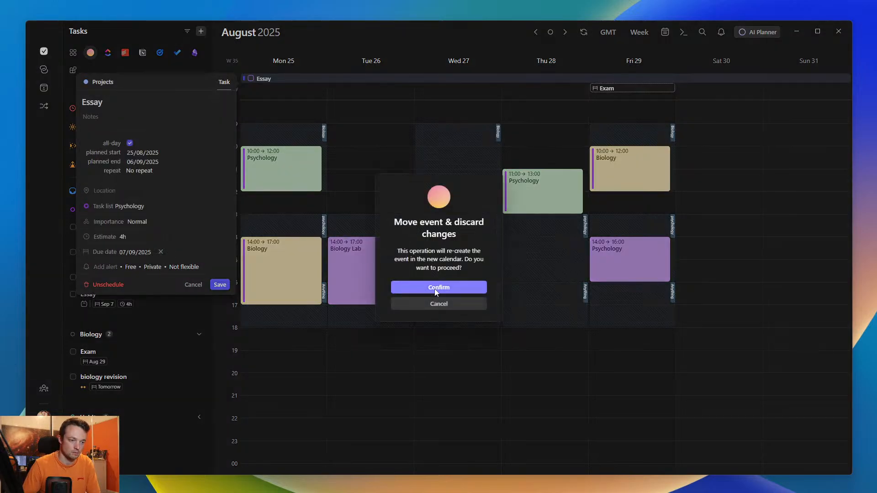
{"action": "left_click", "coordinate": [434, 289]}
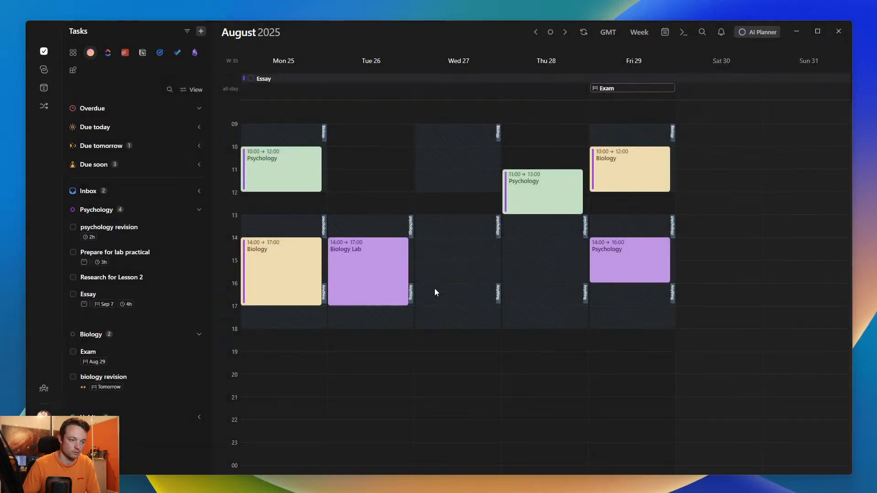
- Review the general preferences and the Personal account's active calendars, and close the settings
{"action": "left_click", "coordinate": [276, 36]}
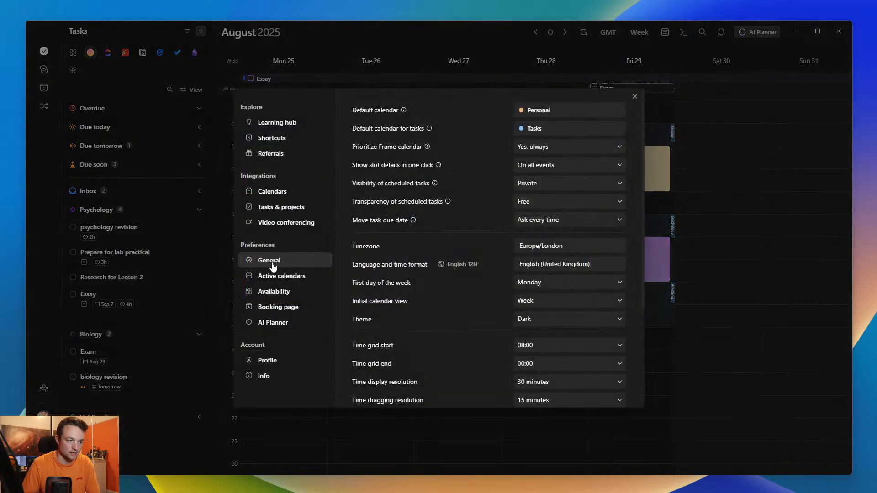
{"action": "left_click", "coordinate": [280, 276]}
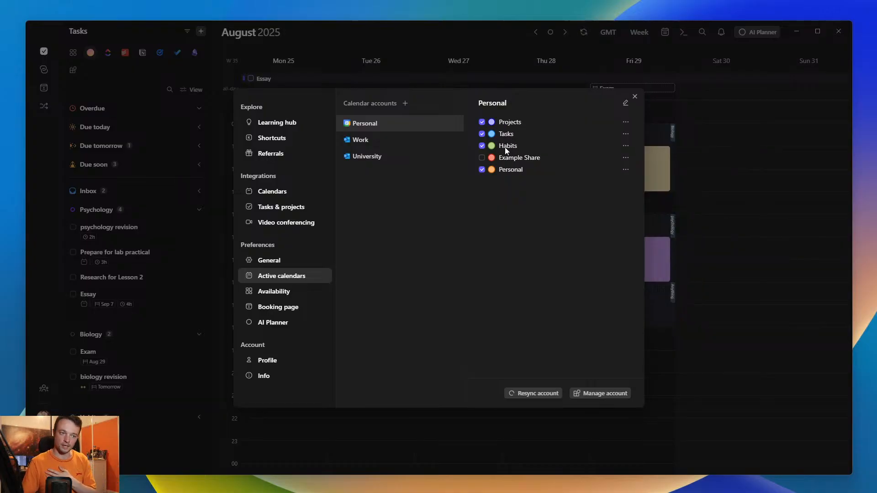
{"action": "left_click", "coordinate": [682, 159]}
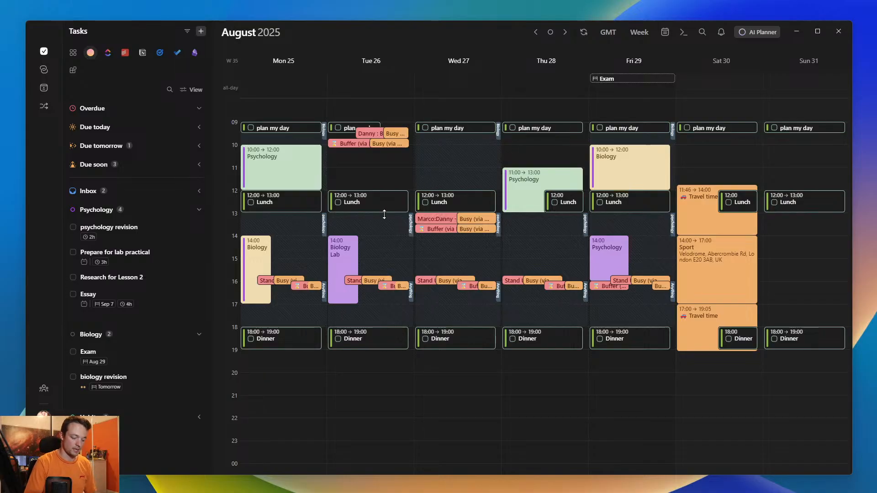
- Return to the current week and schedule Research for Lesson 2 on Thursday 21 August at about 20:30
{"action": "key", "text": "t"}
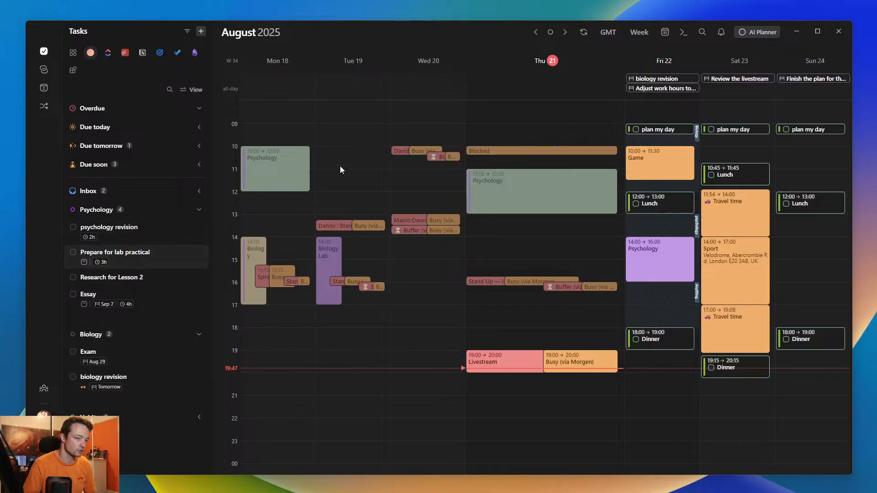
{"action": "left_click_drag", "start_coordinate": [122, 279], "coordinate": [534, 395]}
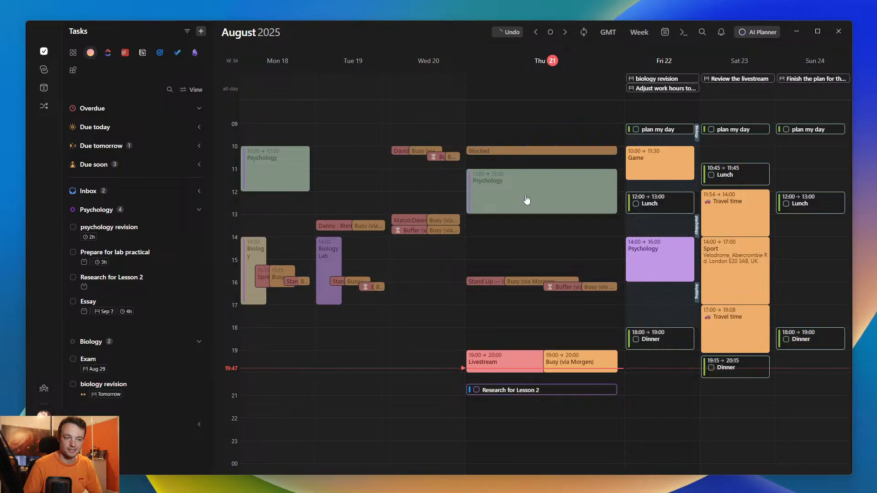
- Check the details of Thursday's Psychology event and the Research for Lesson 2 task, and close them
{"action": "left_click", "coordinate": [526, 196]}
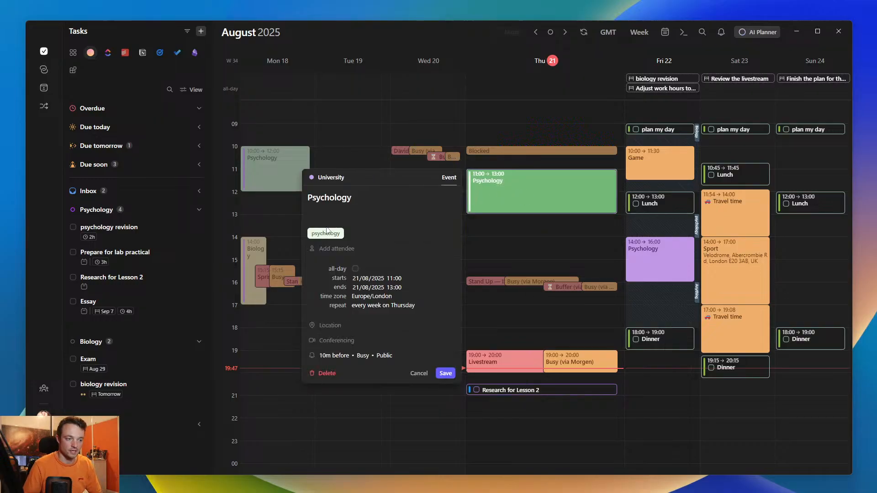
{"action": "left_click", "coordinate": [559, 389]}
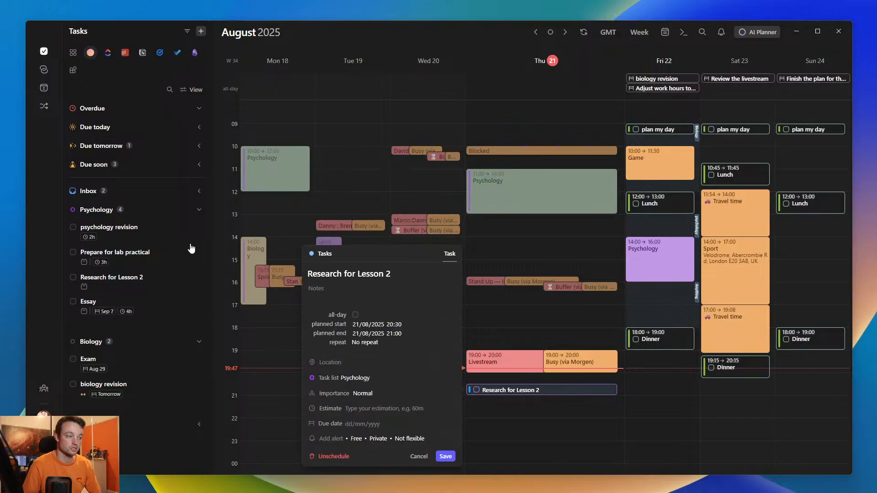
{"action": "left_click", "coordinate": [557, 375]}
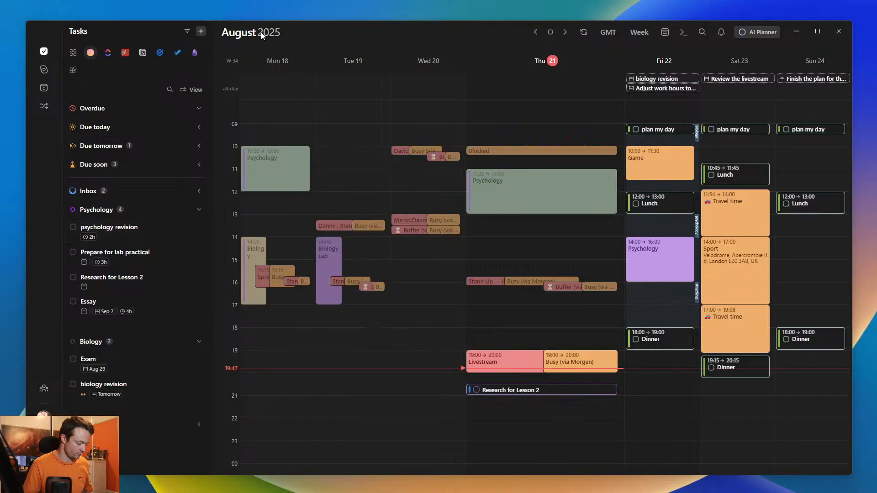
- Compare the month and week views, and check which calendar sets the Projects calendar belongs to
{"action": "key", "text": "m"}
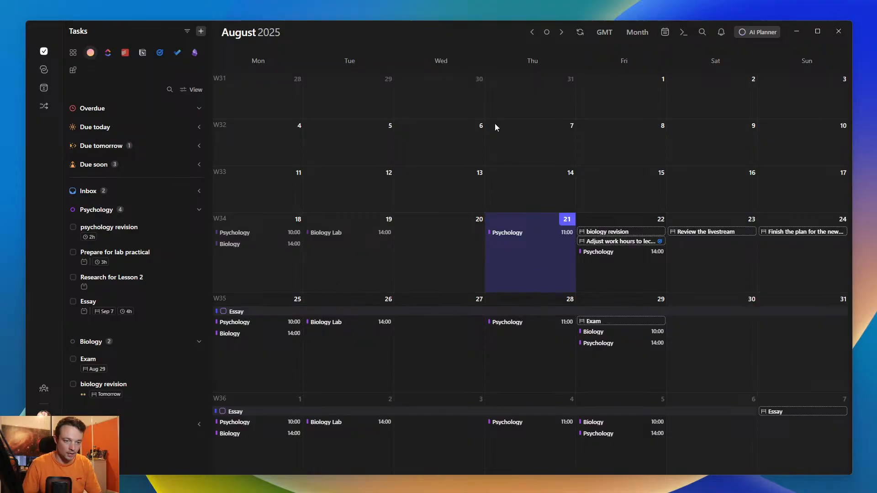
{"action": "key", "text": "w"}
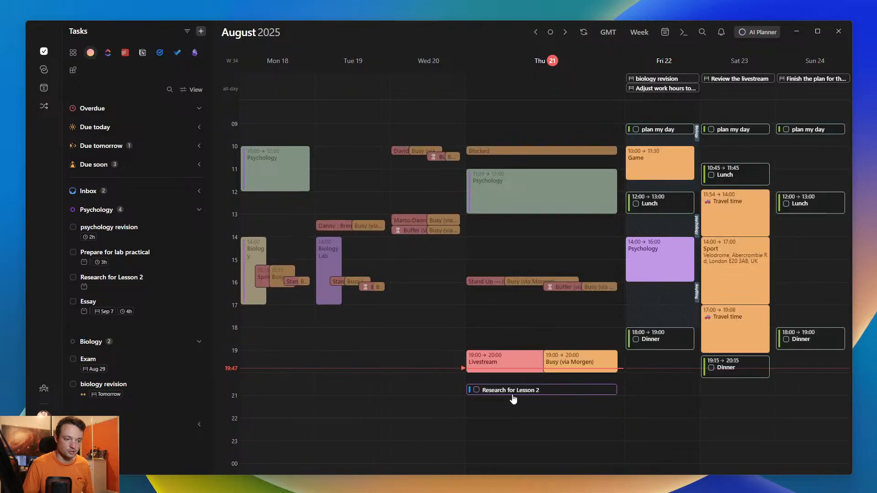
{"action": "left_click", "coordinate": [665, 32]}
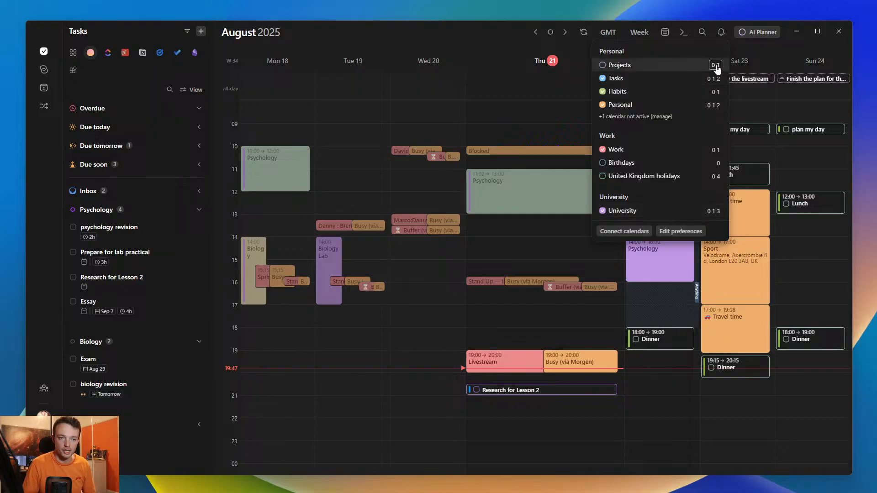
{"action": "left_click", "coordinate": [753, 112]}
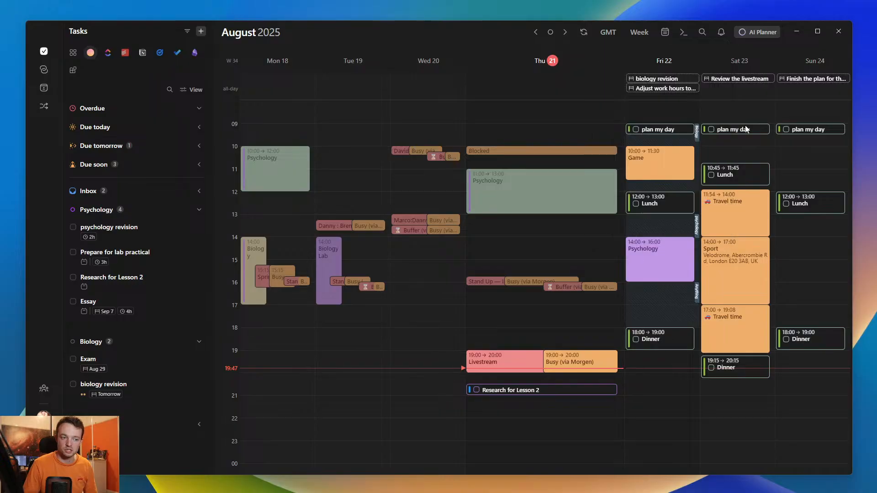
- Start Thursday's Research for Lesson 2 at 20:00, and schedule psychology revision at 16:00 and Research for Lesson 2 at 19:00 on Friday 22
{"action": "left_click_drag", "start_coordinate": [557, 386], "coordinate": [557, 383]}
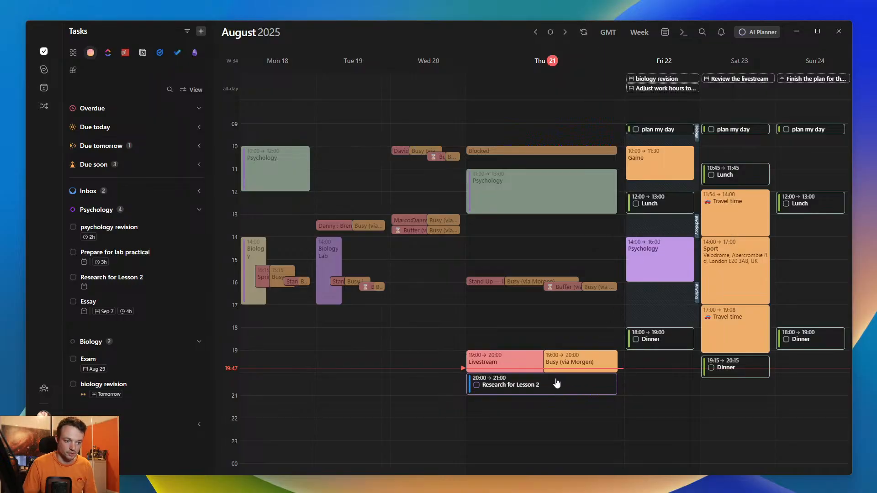
{"action": "left_click_drag", "start_coordinate": [110, 227], "coordinate": [648, 284]}
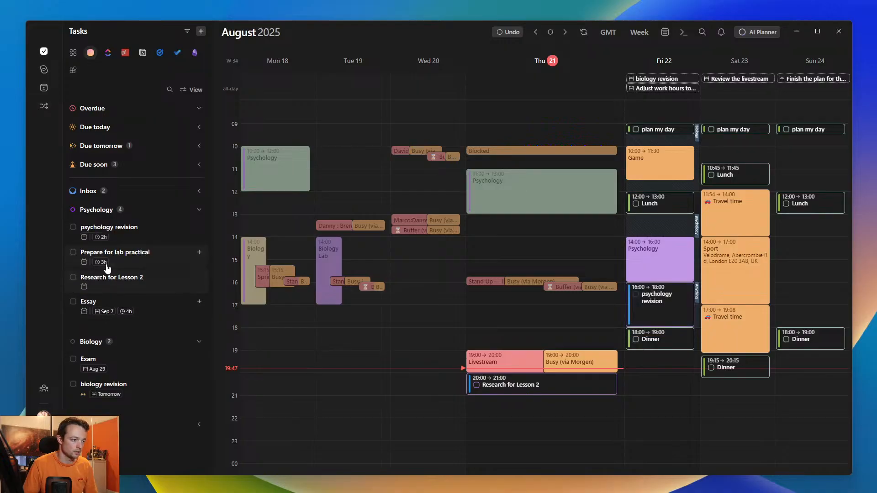
{"action": "left_click_drag", "start_coordinate": [117, 280], "coordinate": [669, 360]}
- Add the Tasks calendar to calendar set 3
{"action": "left_click", "coordinate": [665, 32]}
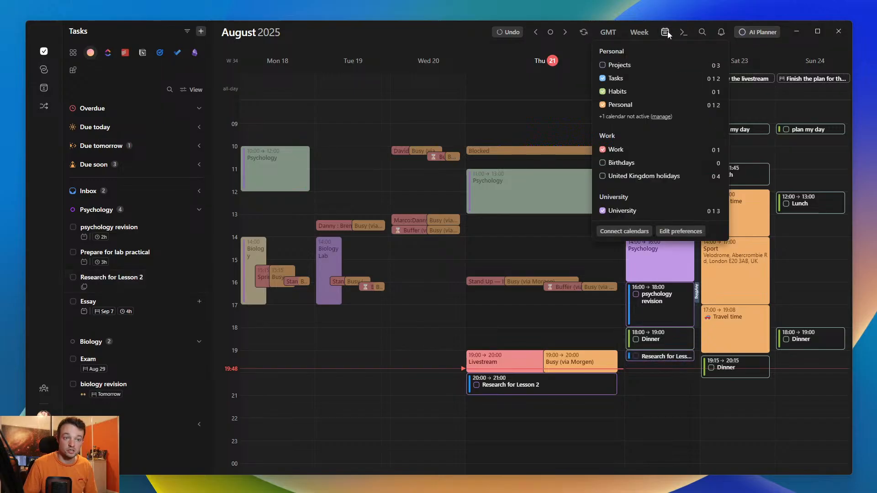
{"action": "left_click", "coordinate": [714, 79]}
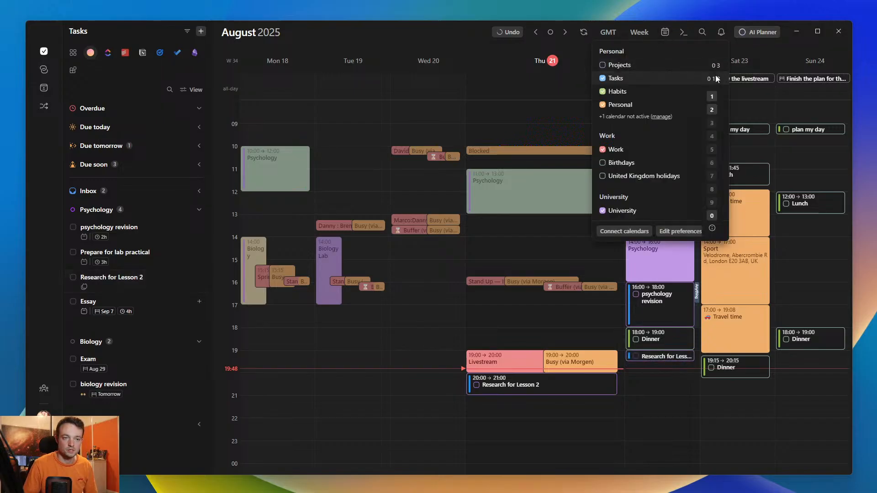
{"action": "left_click", "coordinate": [711, 122]}
{"action": "left_click", "coordinate": [752, 113]}
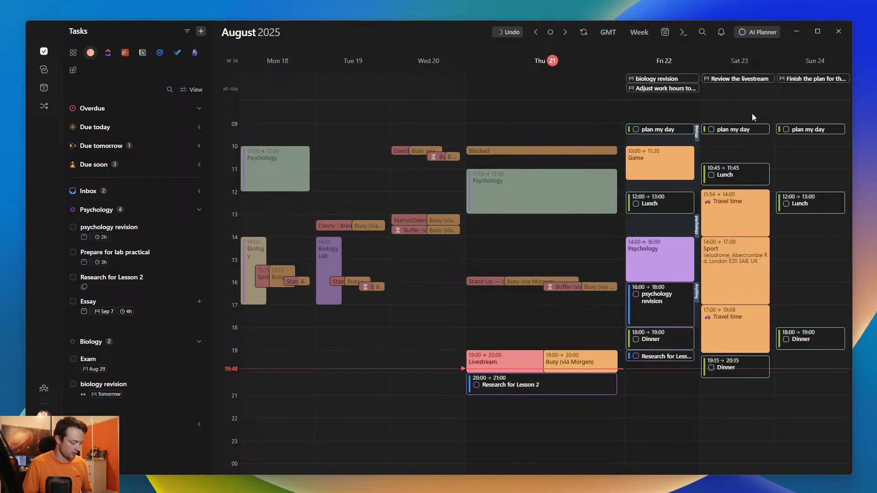
- Check the Essay task's details in the week of 25 August and the Tasks calendar's set assignments
{"action": "key", "text": "m"}
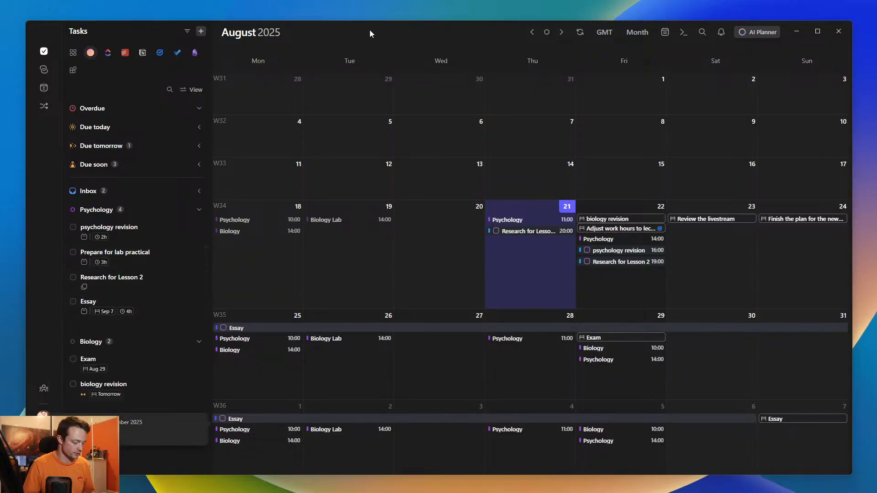
{"action": "left_click", "coordinate": [220, 318]}
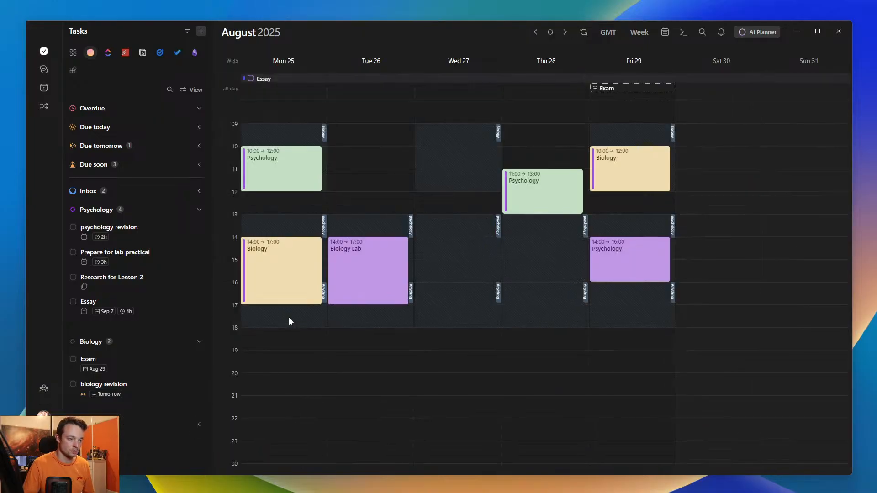
{"action": "left_click", "coordinate": [292, 79]}
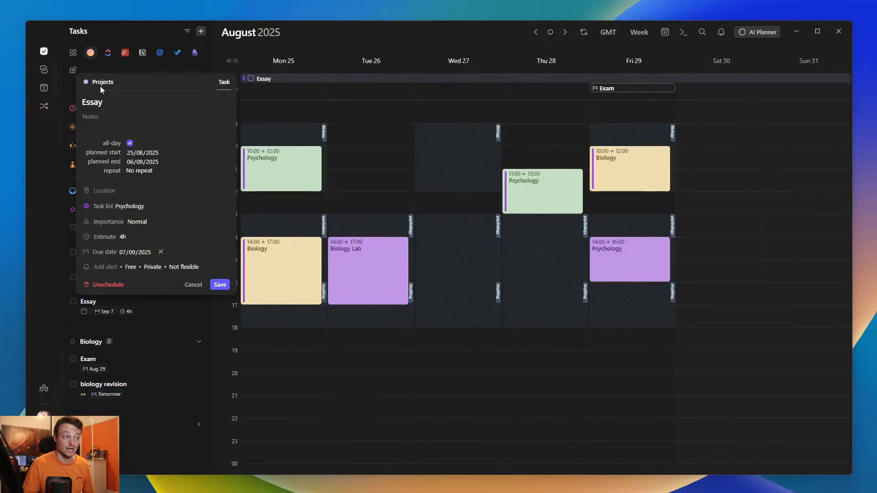
{"action": "left_click", "coordinate": [664, 34]}
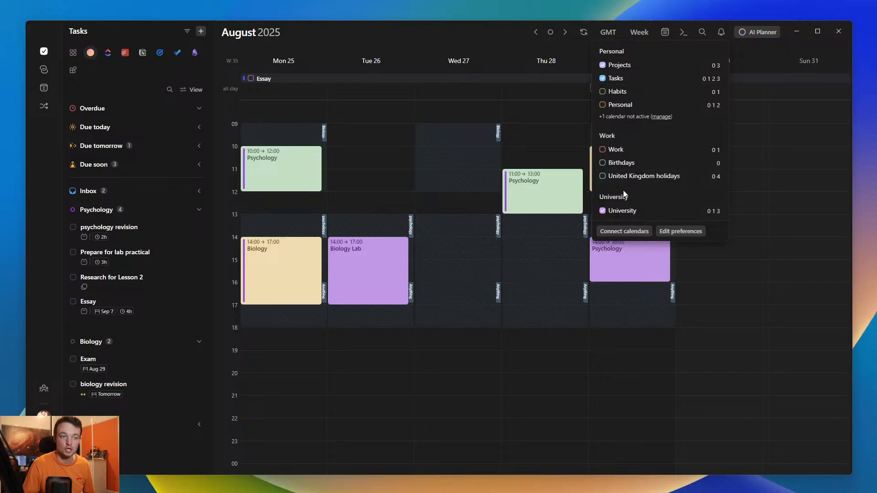
{"action": "left_click", "coordinate": [713, 79]}
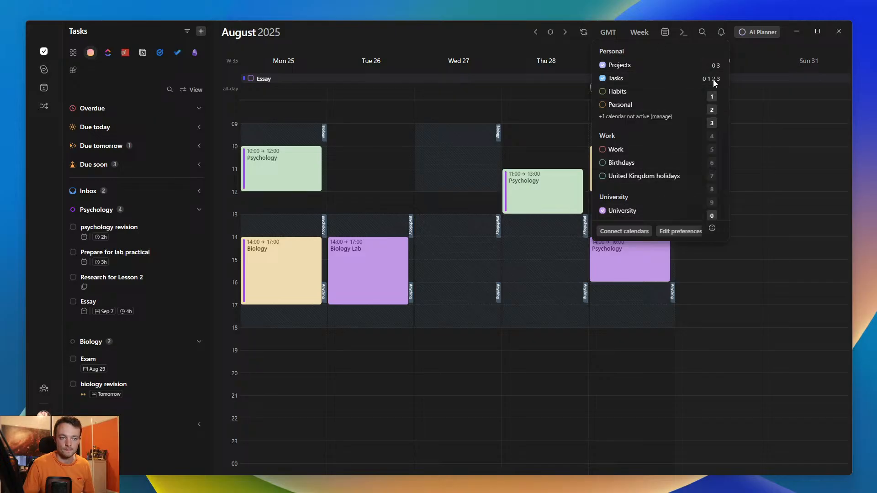
{"action": "left_click", "coordinate": [750, 122]}
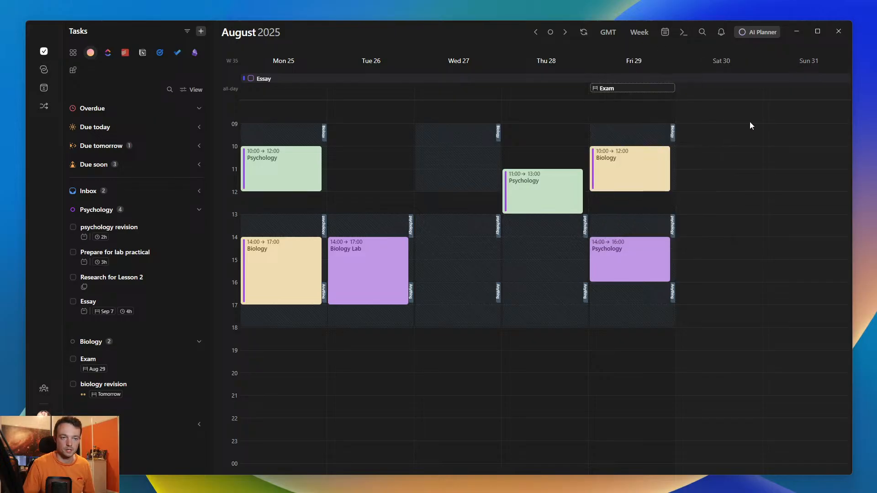
- Schedule Exam in the month view as an all-day task from 18 to 28 August
{"action": "key", "text": "m"}
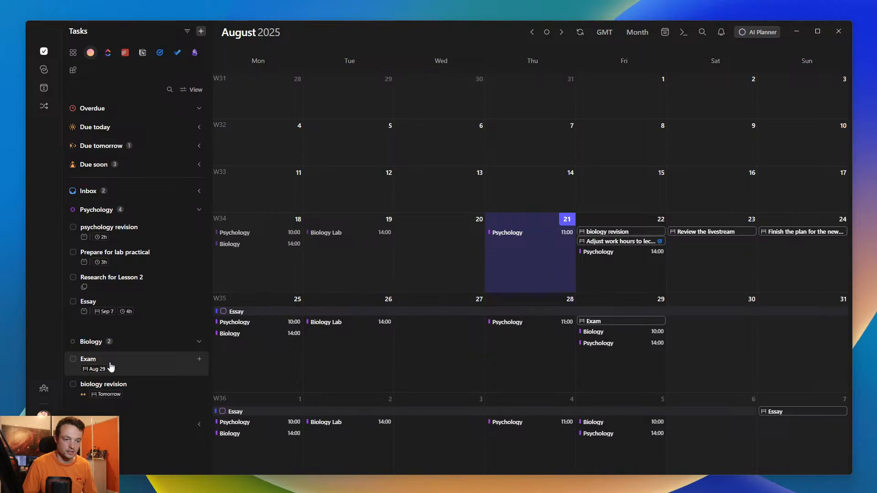
{"action": "left_click_drag", "start_coordinate": [111, 367], "coordinate": [259, 265]}
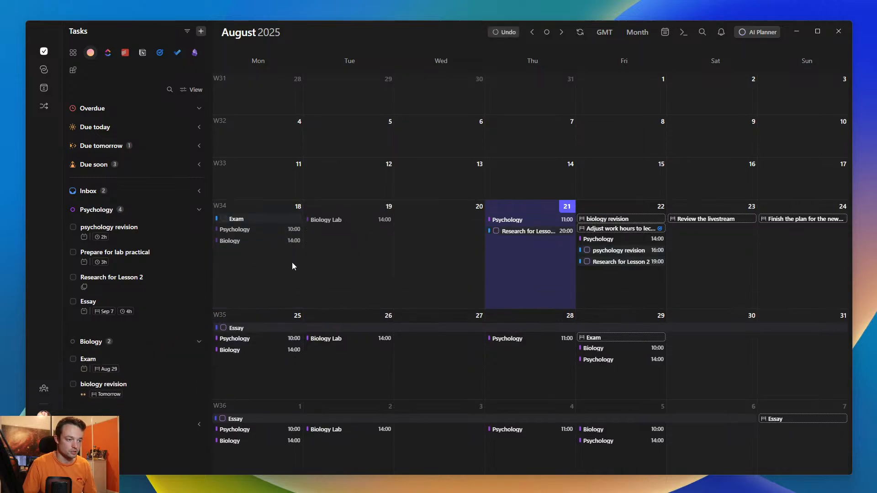
{"action": "mouse_move", "coordinate": [294, 222]}
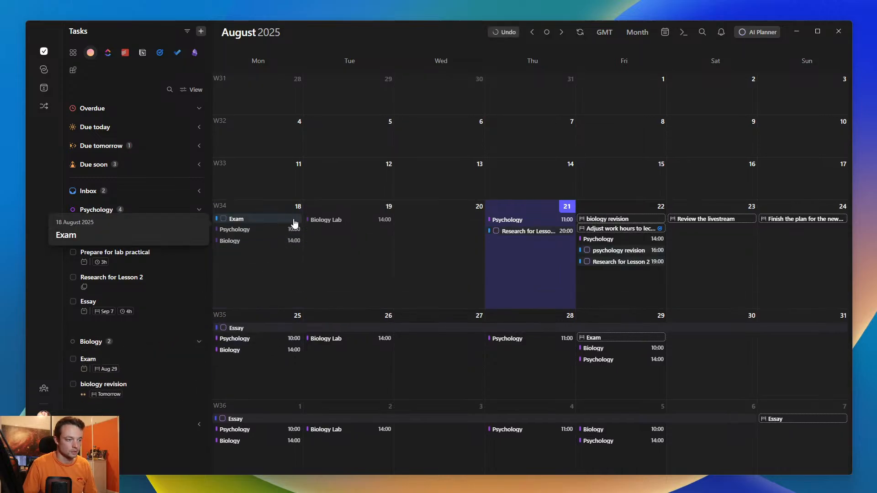
{"action": "left_click_drag", "start_coordinate": [300, 219], "coordinate": [539, 347]}
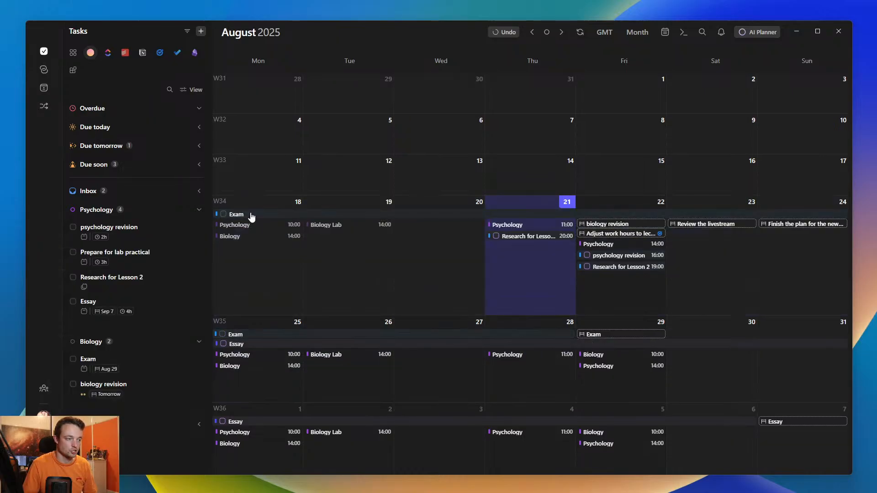
- Move the all-day Exam task to the Projects calendar in the week of 18 August
{"action": "left_click", "coordinate": [220, 203]}
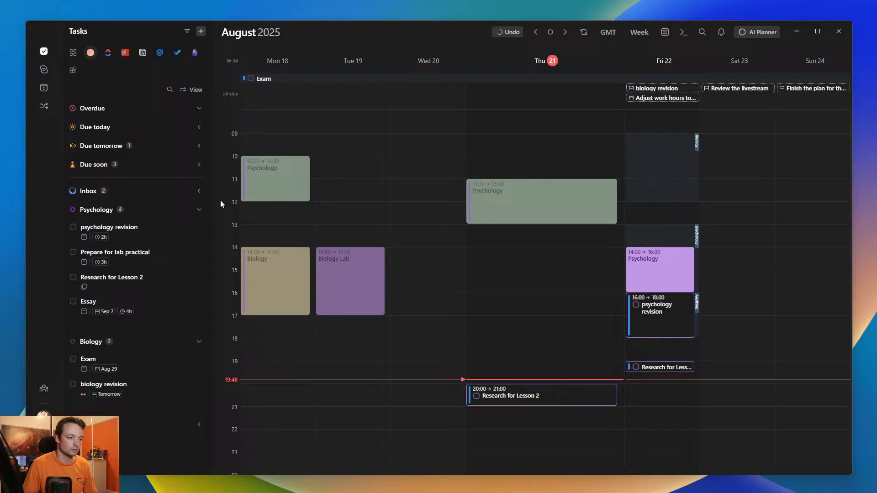
{"action": "left_click", "coordinate": [278, 82]}
{"action": "left_click", "coordinate": [95, 83]}
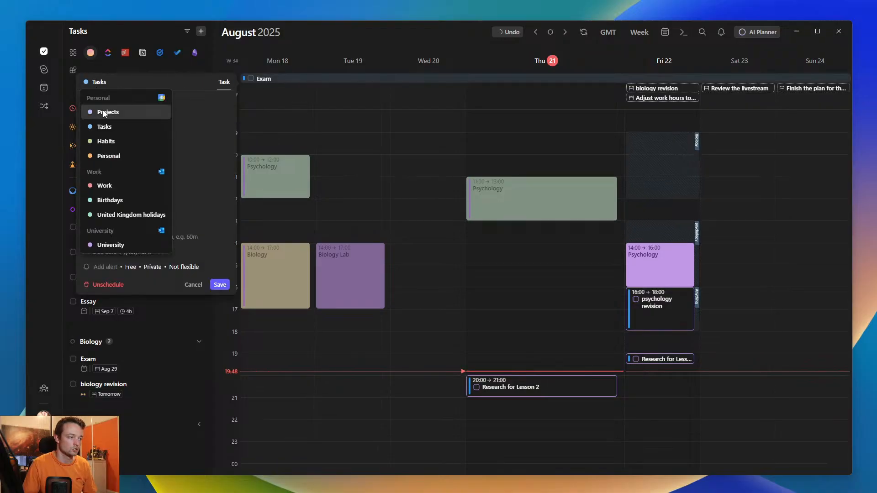
{"action": "left_click", "coordinate": [103, 111]}
{"action": "left_click", "coordinate": [436, 285]}
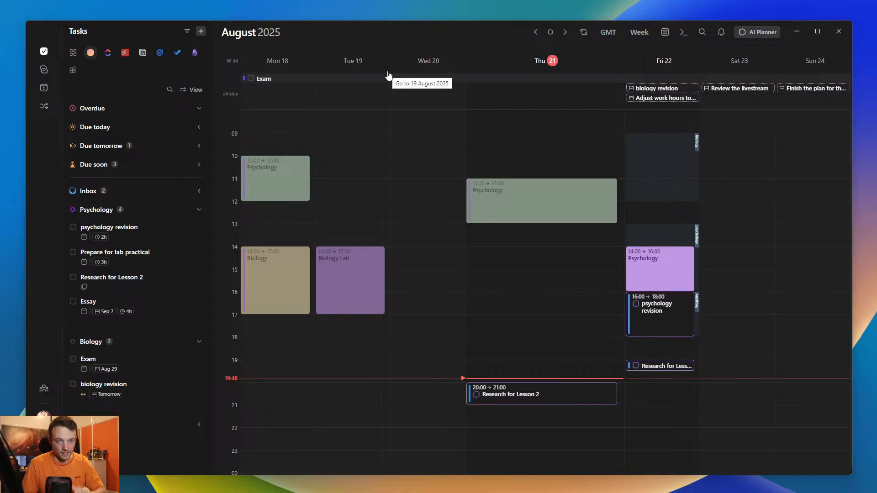
- Preview the AI Planner schedule, try a 4-hour estimate for the Exam slot, and close the planner without scheduling
{"action": "left_click", "coordinate": [756, 32]}
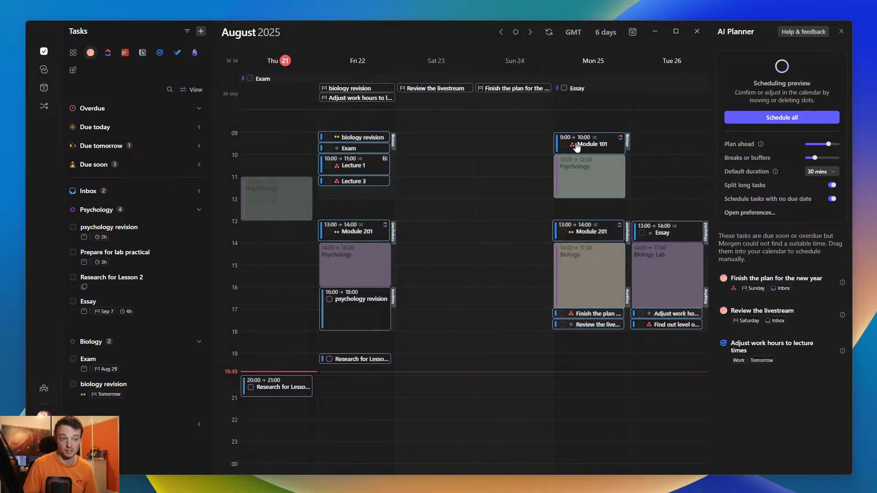
{"action": "right_click", "coordinate": [365, 150]}
{"action": "mouse_move", "coordinate": [402, 172]}
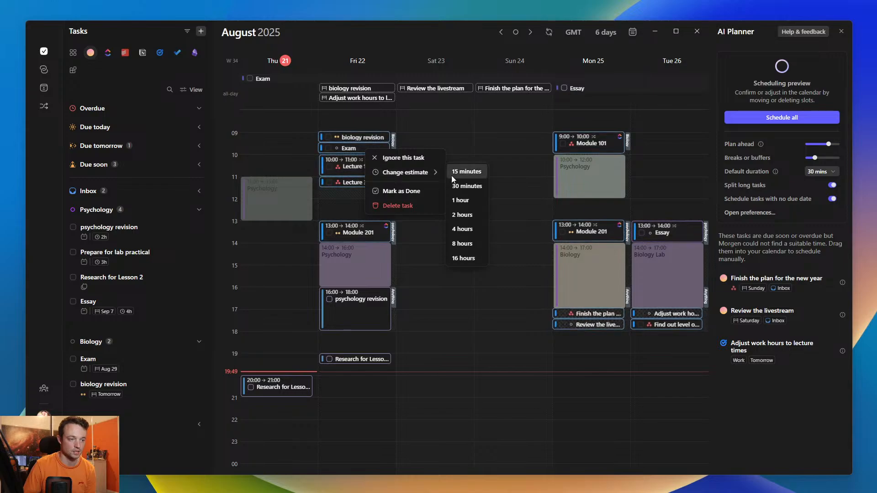
{"action": "left_click", "coordinate": [462, 229]}
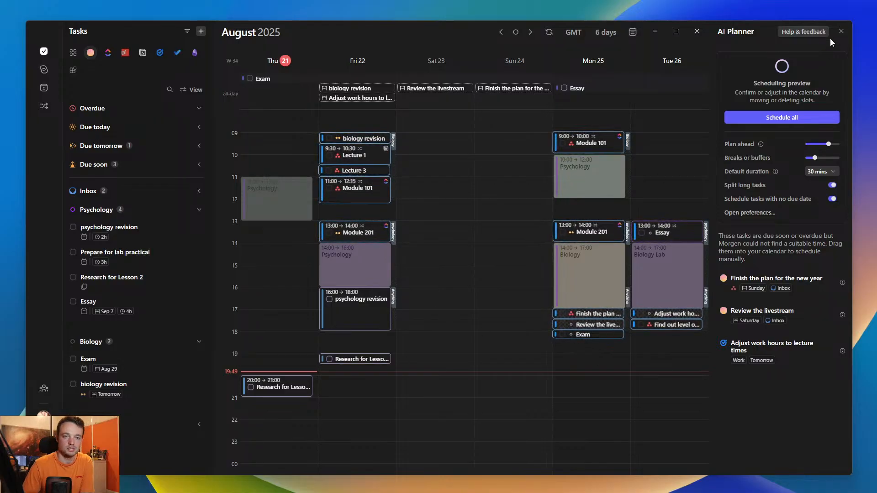
{"action": "left_click", "coordinate": [841, 31]}
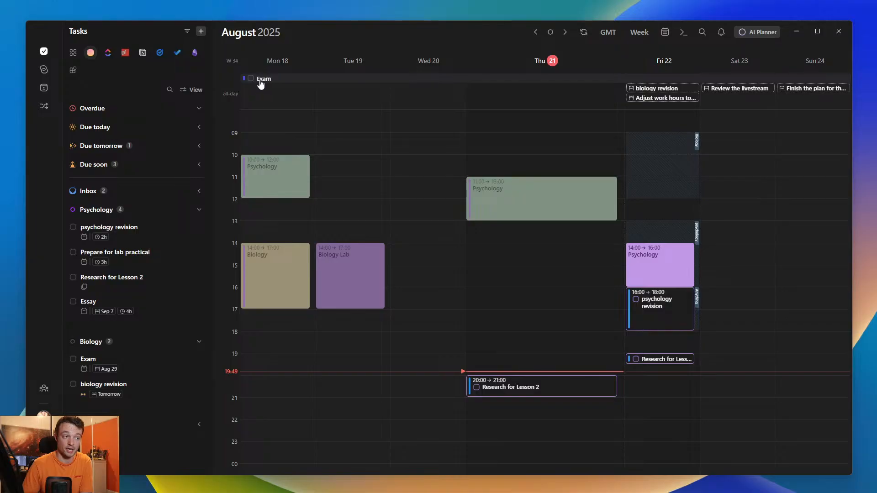
- Remove the Research for Lesson 2 slot from Thursday 21 August
{"action": "mouse_move", "coordinate": [545, 83]}
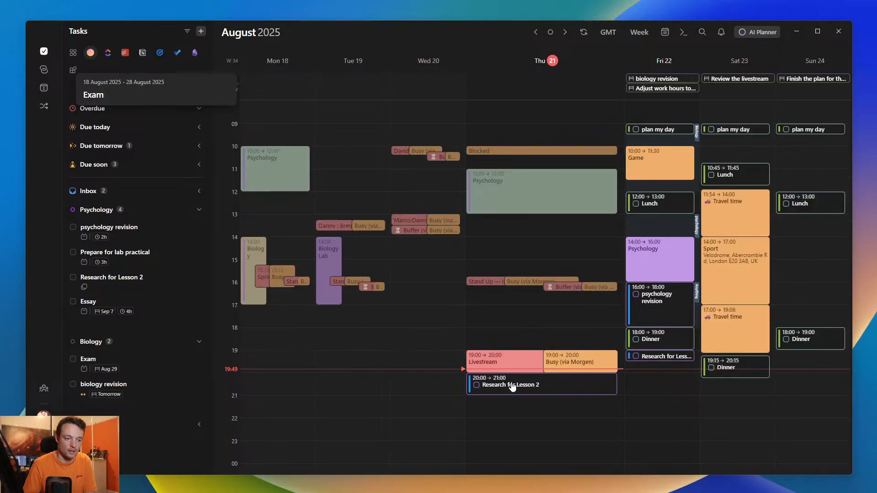
{"action": "mouse_move", "coordinate": [544, 393]}
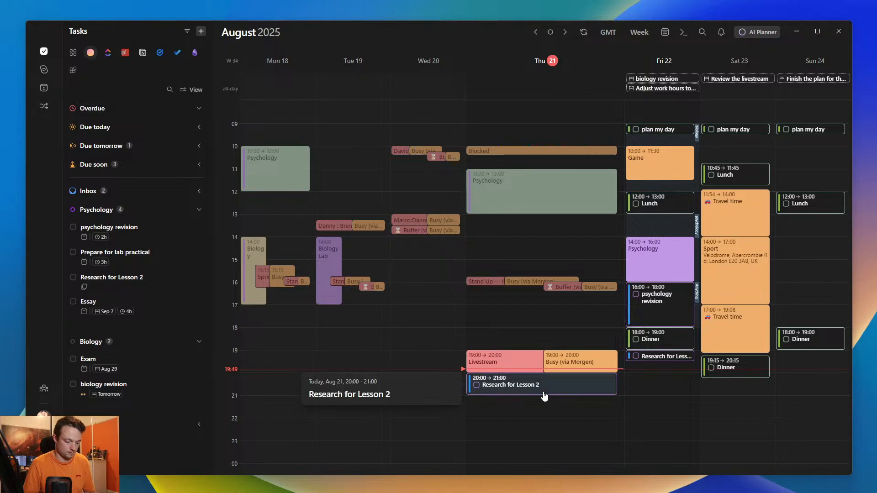
{"action": "key", "text": "Delete"}
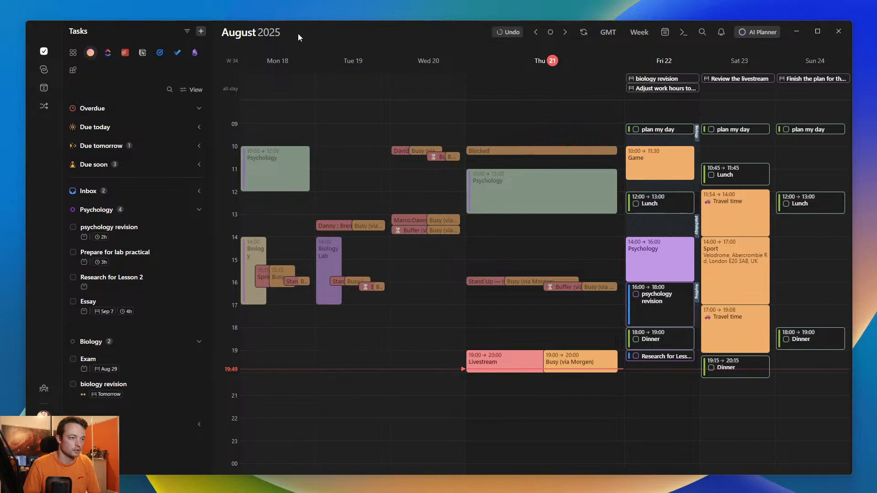
- Add the Projects calendar to calendar set 1, and schedule Essay on Thursday 21 August from 20:00 to 0:00
{"action": "left_click", "coordinate": [665, 32]}
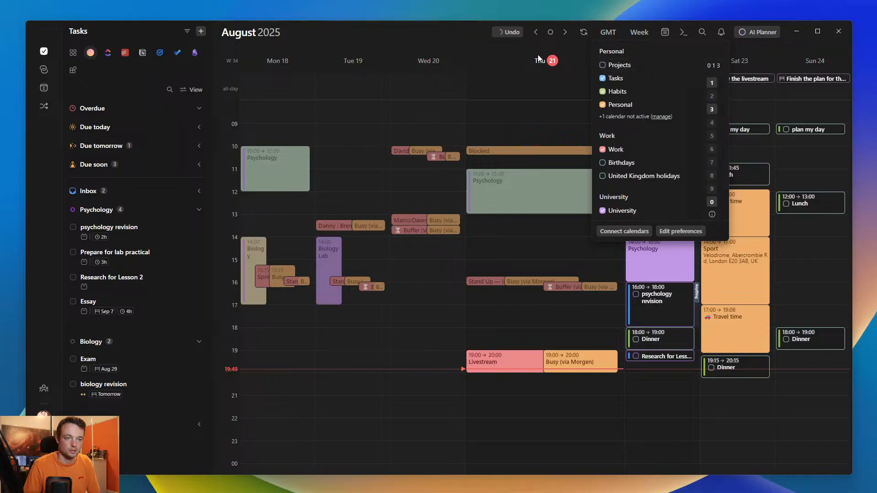
{"action": "left_click", "coordinate": [445, 30]}
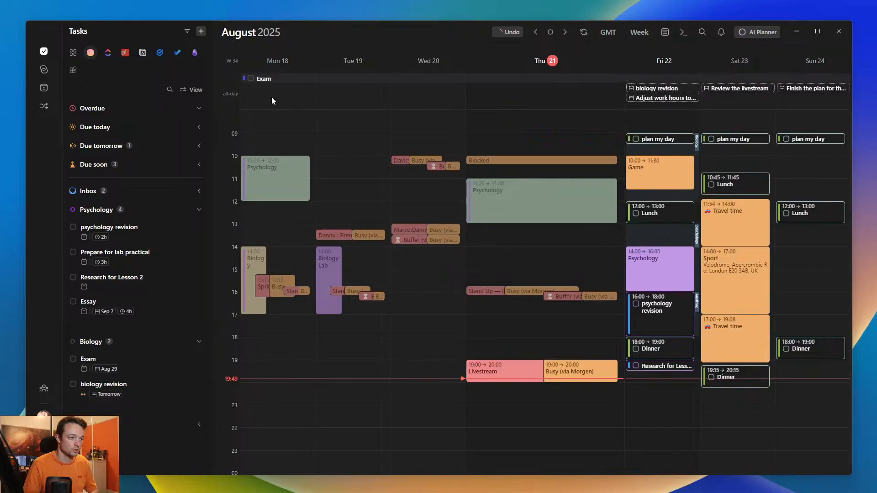
{"action": "left_click_drag", "start_coordinate": [117, 309], "coordinate": [573, 378]}
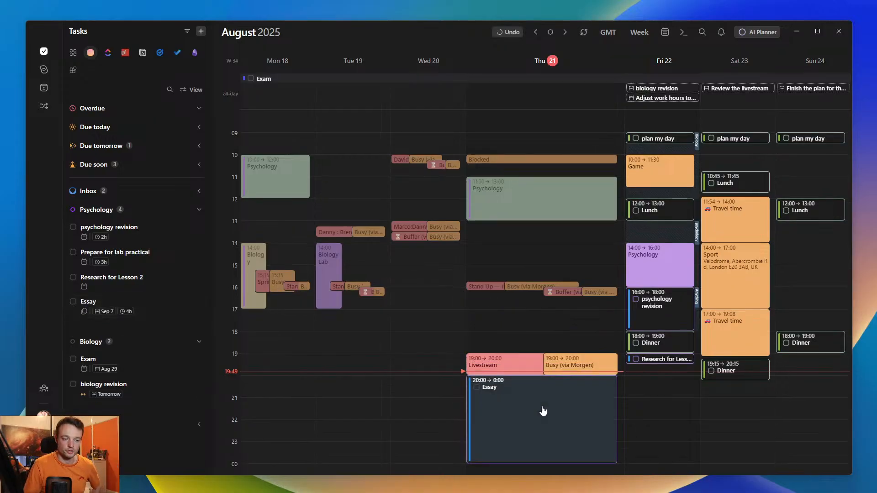
- Remove the Essay slot from Thursday 21 August, and check the planned and due dates of the all-day Exam task
{"action": "left_click", "coordinate": [476, 388]}
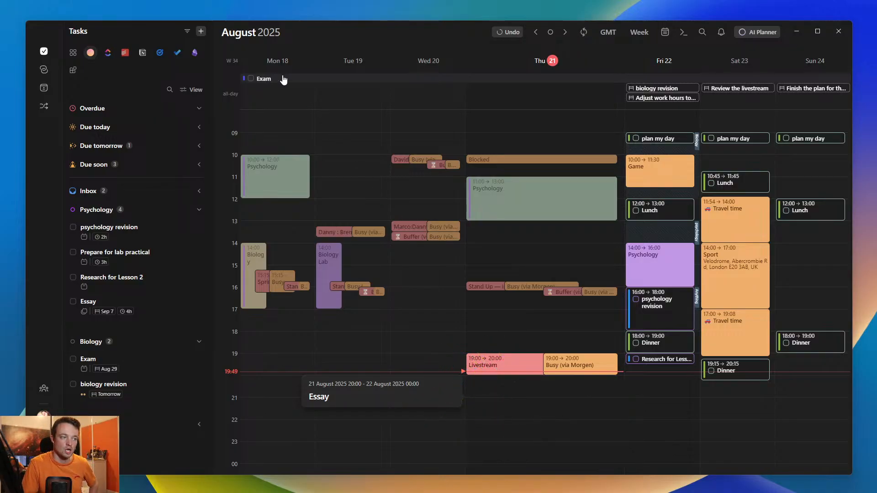
{"action": "left_click", "coordinate": [483, 81]}
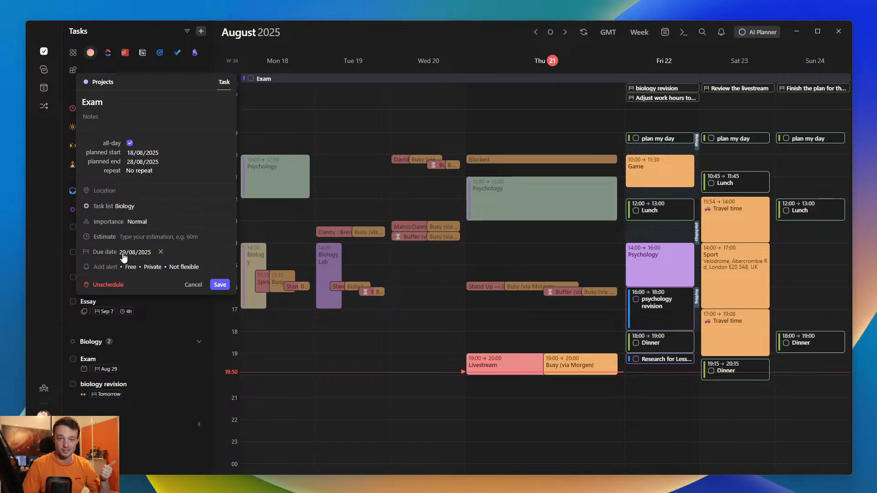
{"action": "key", "text": "Escape"}
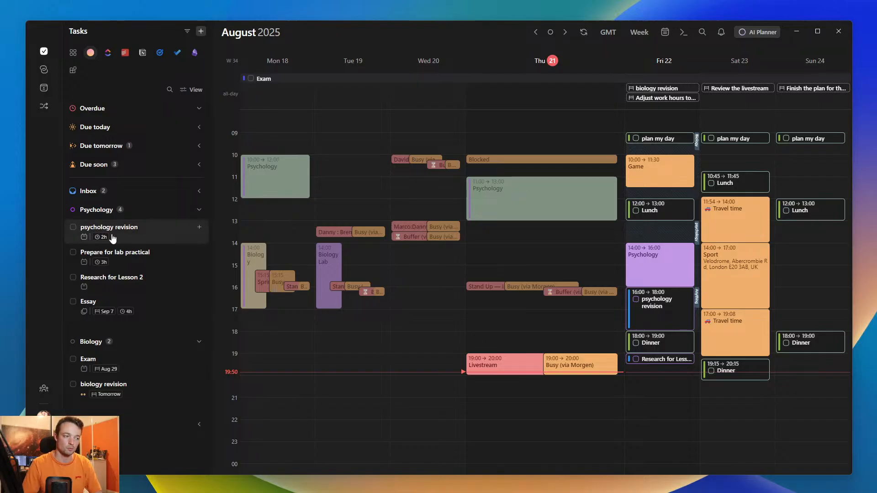
- Check the psychology revision slot on Friday 22 August, and collapse the Biology and Psychology task lists
{"action": "mouse_move", "coordinate": [85, 239]}
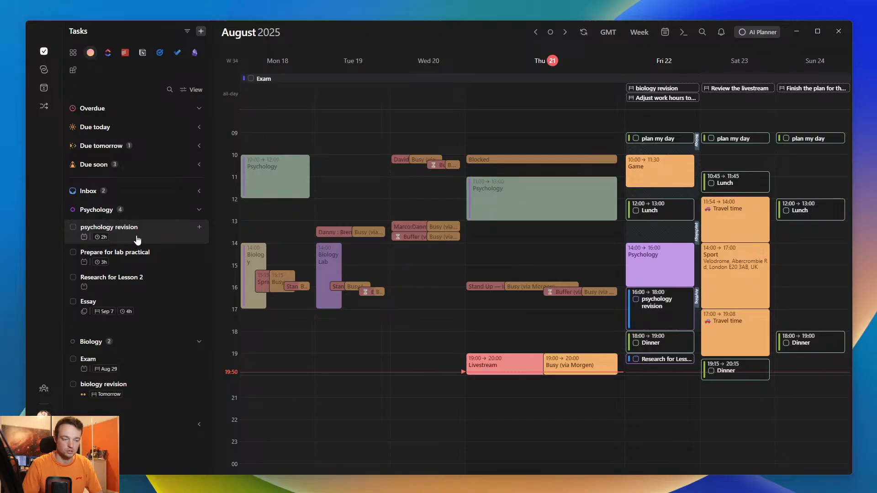
{"action": "mouse_move", "coordinate": [668, 313]}
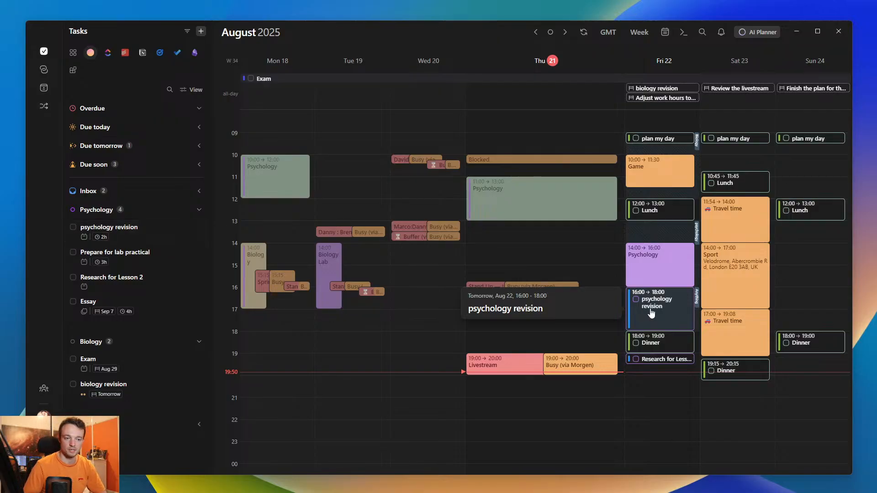
{"action": "left_click", "coordinate": [251, 40]}
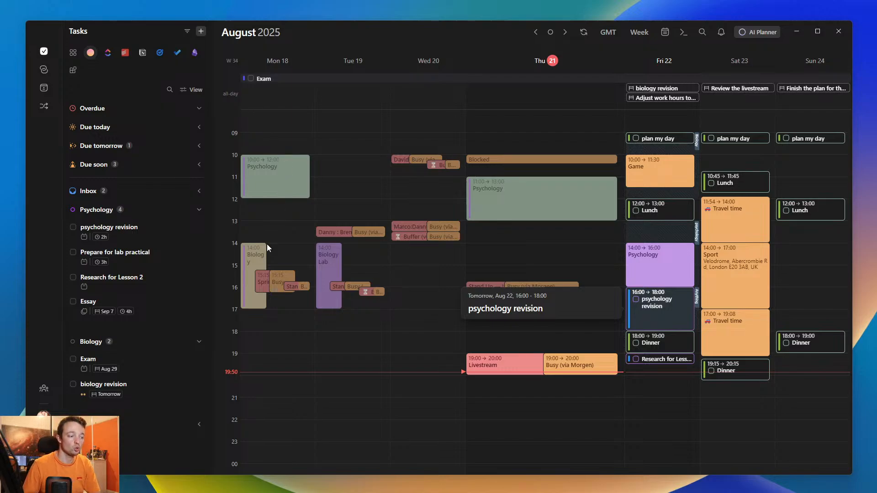
{"action": "left_click", "coordinate": [94, 346]}
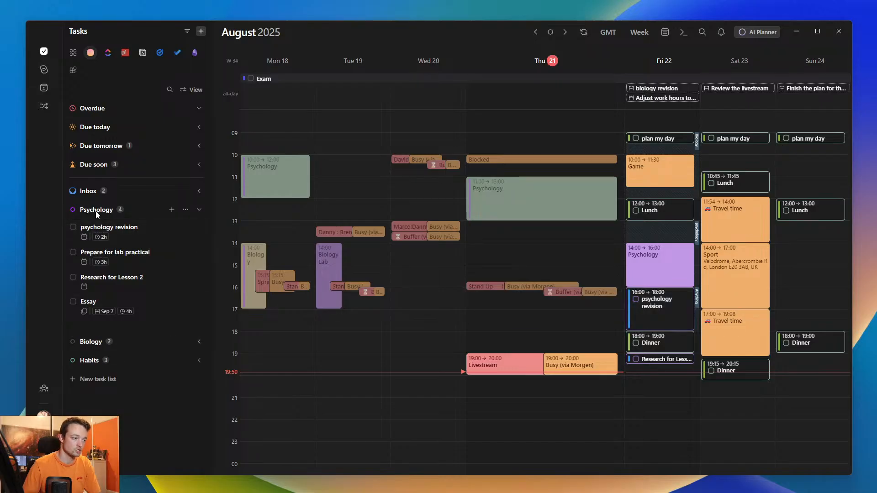
{"action": "left_click", "coordinate": [97, 211]}
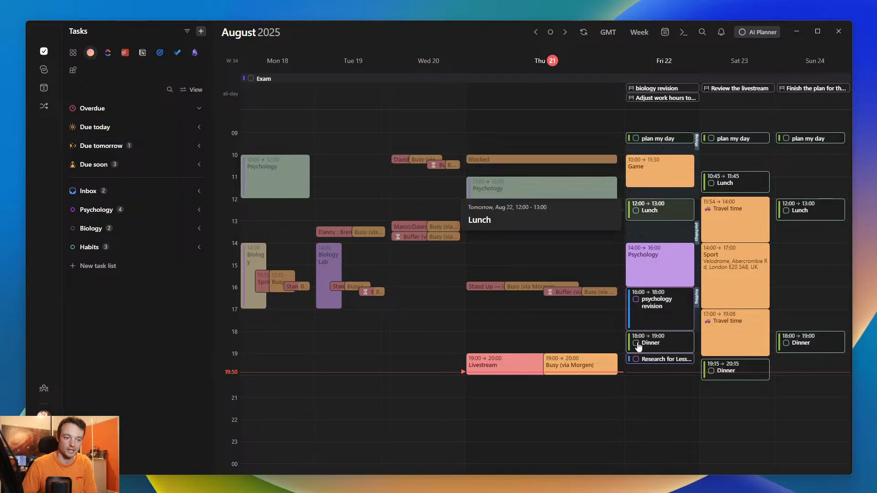
- Expand the Habits task list to view its tasks, and hide the Habits group from the task sidebar
{"action": "left_click", "coordinate": [89, 250]}
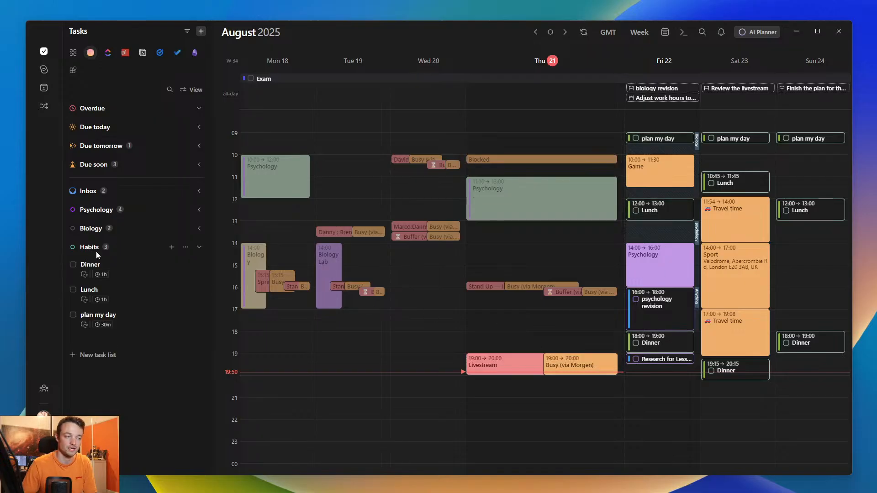
{"action": "left_click", "coordinate": [193, 89]}
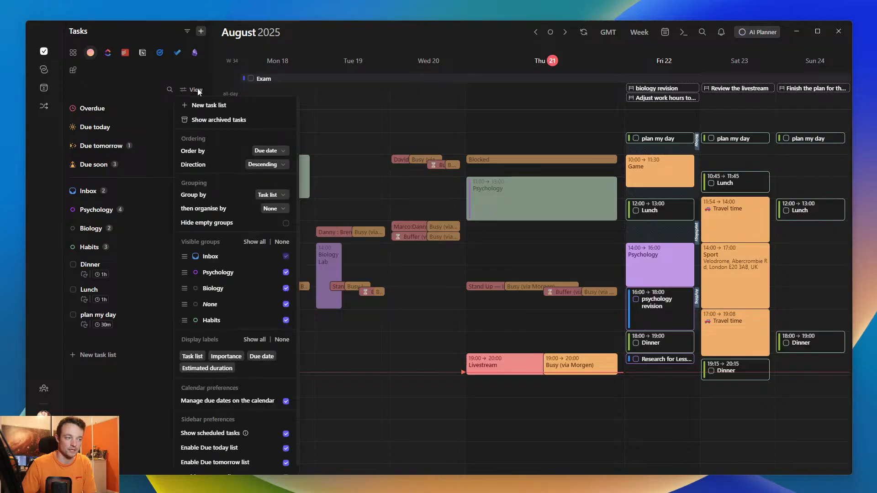
{"action": "left_click", "coordinate": [285, 320]}
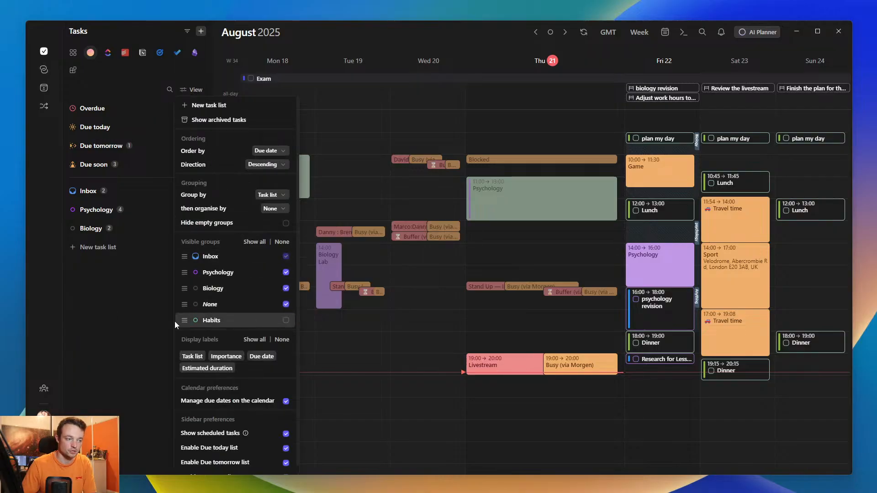
{"action": "left_click", "coordinate": [111, 318]}
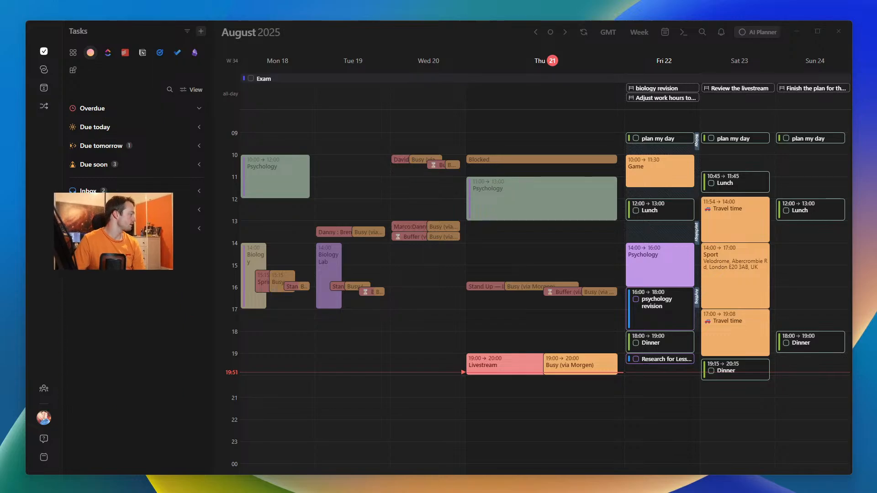
{"action": "left_click", "coordinate": [119, 341]}
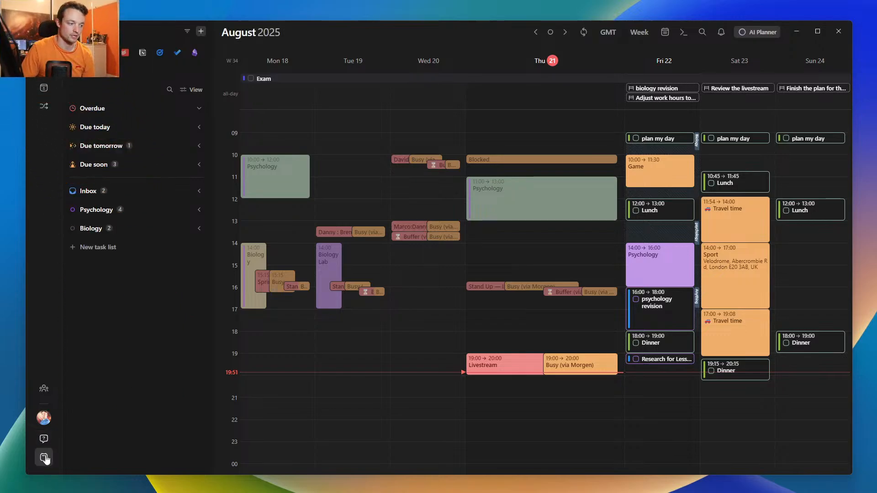
- Jump to the week containing 17 October 2025 using the mini calendar, and return to the current week
{"action": "mouse_move", "coordinate": [45, 459]}
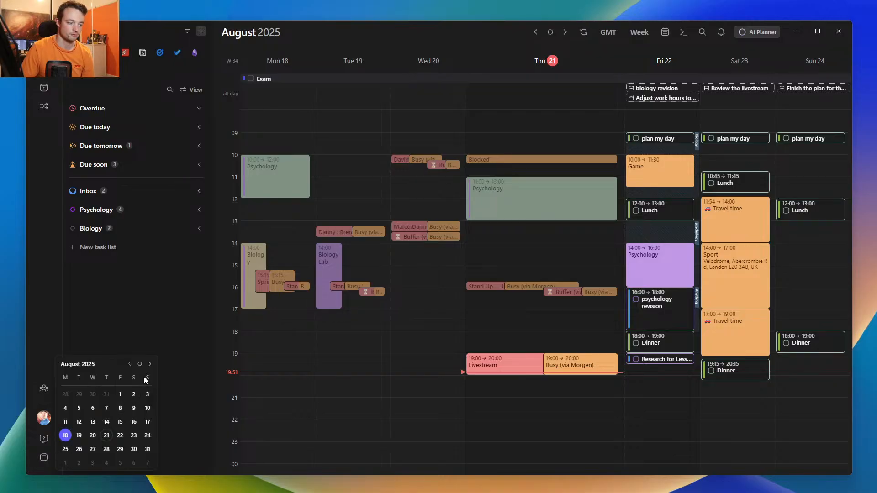
{"action": "left_click", "coordinate": [150, 364]}
{"action": "left_click", "coordinate": [151, 364]}
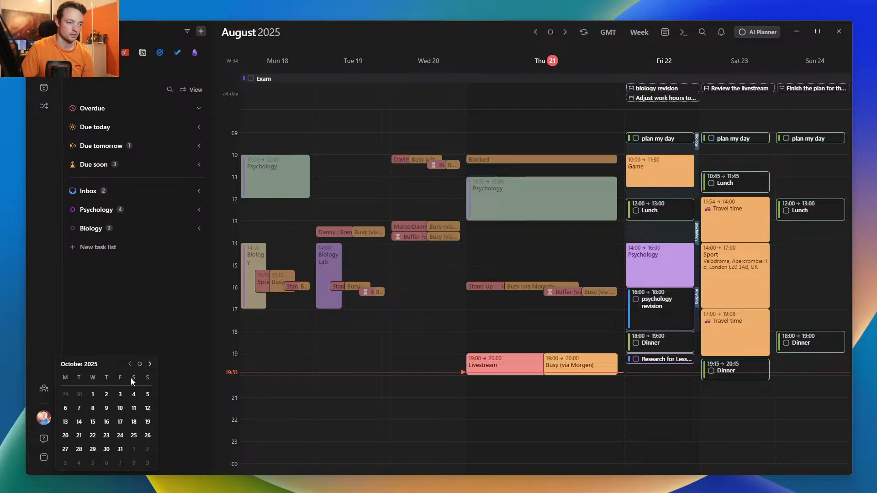
{"action": "left_click", "coordinate": [119, 422]}
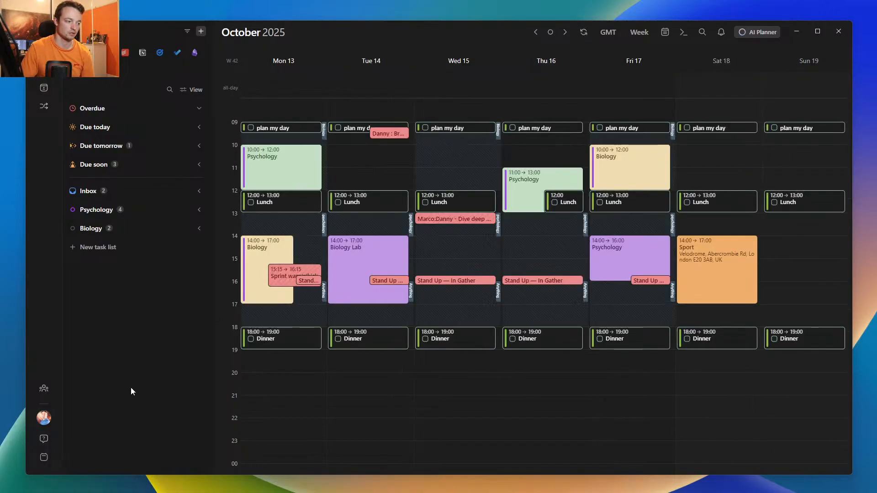
{"action": "key", "text": "t"}
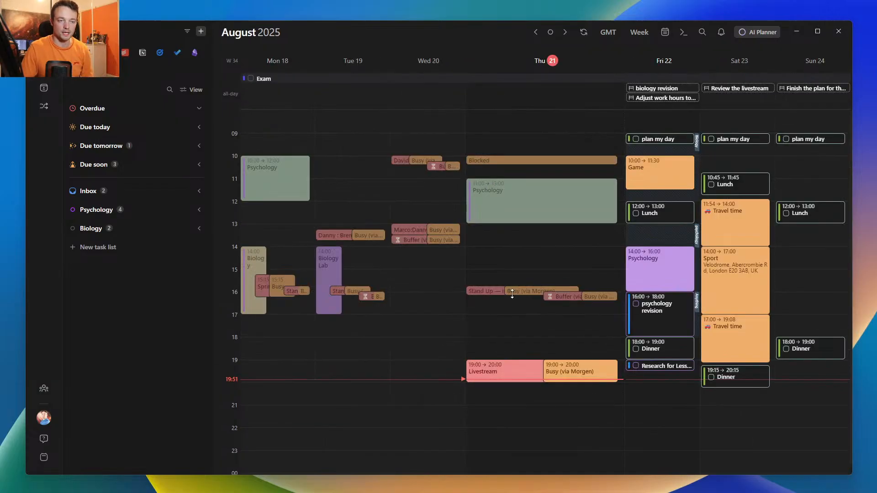
- Try the single-day, 3-day to 8-day and 2-week calendar views, and return to the week view
{"action": "left_click", "coordinate": [541, 62]}
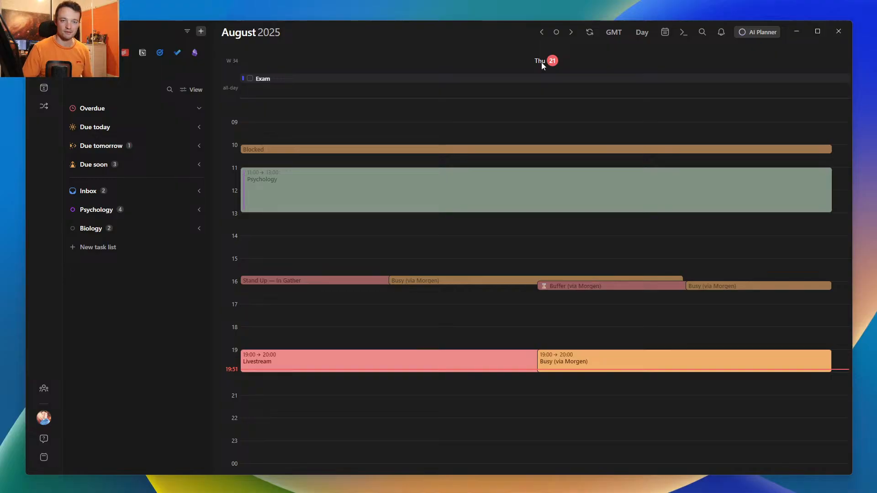
{"action": "left_click", "coordinate": [541, 62]}
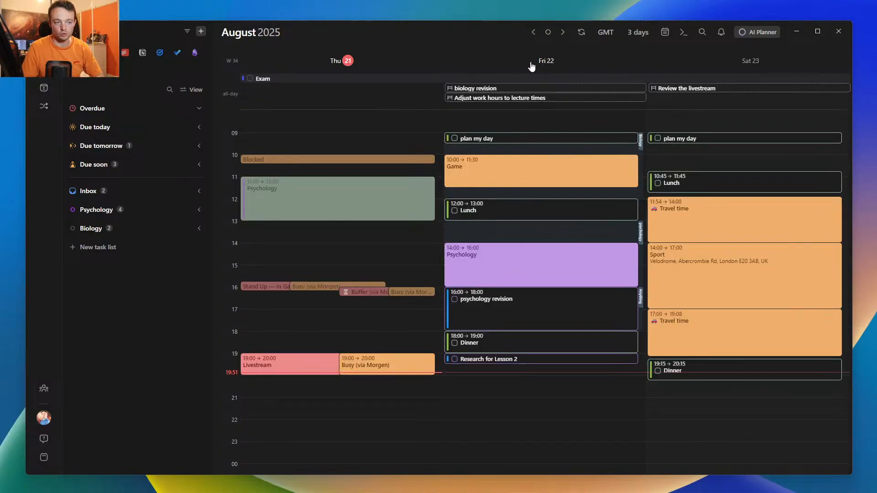
{"action": "key", "text": "4"}
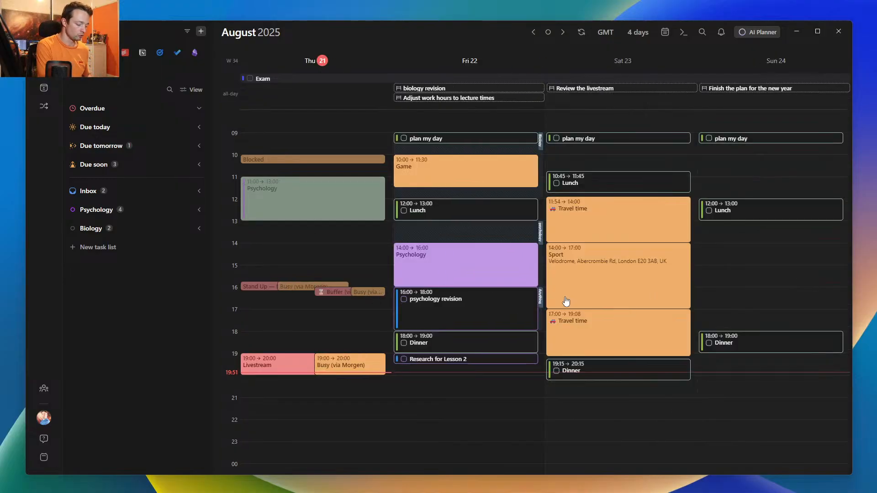
{"action": "key", "text": "5"}
{"action": "key", "text": "6"}
{"action": "key", "text": "7"}
{"action": "key", "text": "8"}
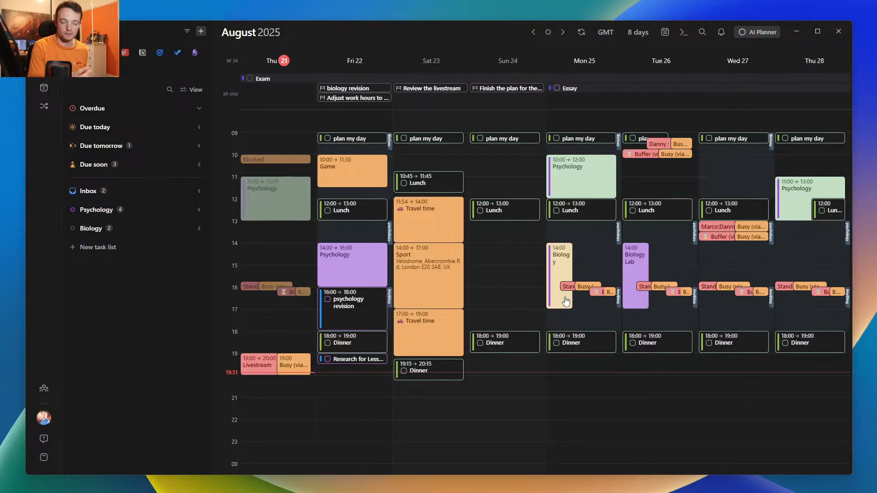
{"action": "key", "text": "9"}
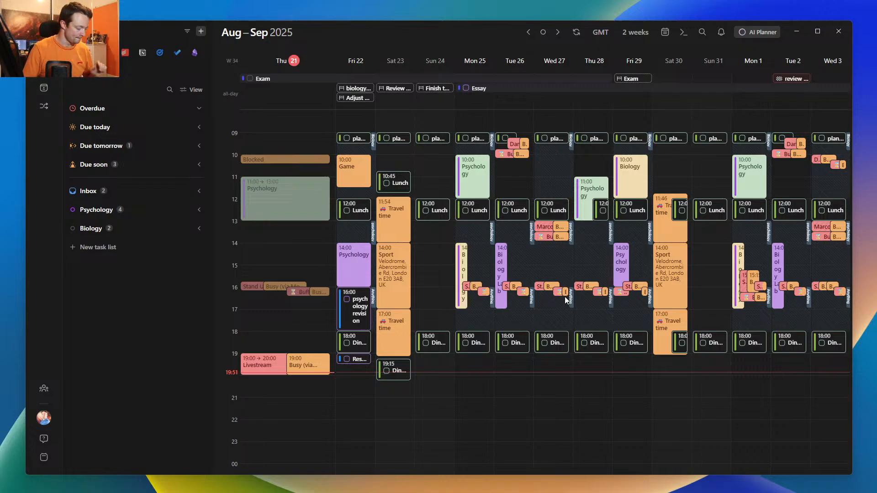
{"action": "key", "text": "1"}
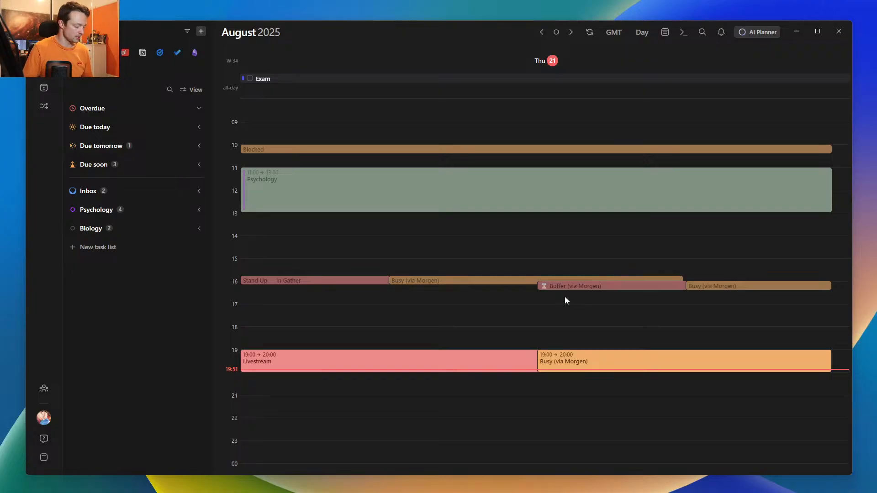
{"action": "key", "text": "w"}
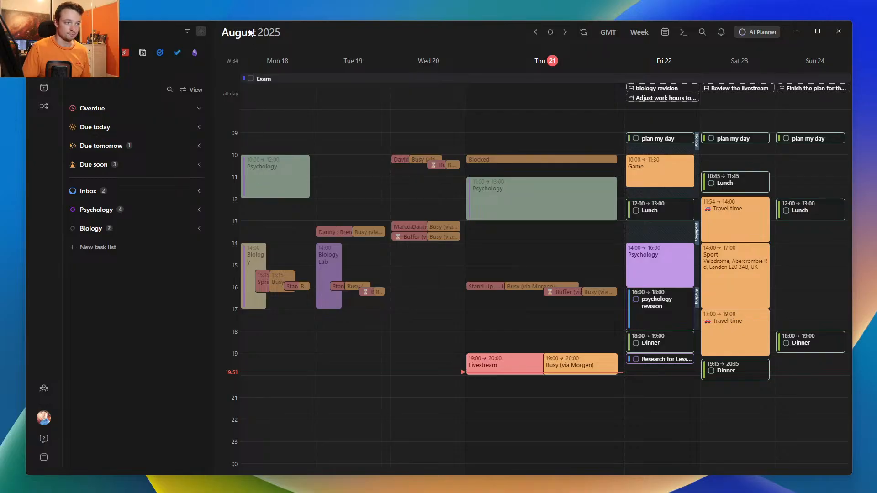
- Show the desktop, bring the calendar window back, and widen it to nearly the full screen width
{"action": "key", "text": "super+d"}
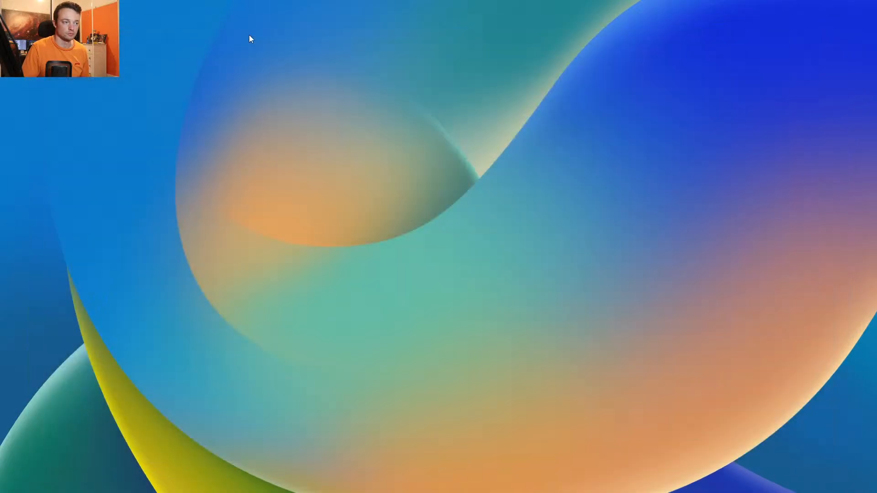
{"action": "left_click_drag", "start_coordinate": [0, 36], "coordinate": [202, 38]}
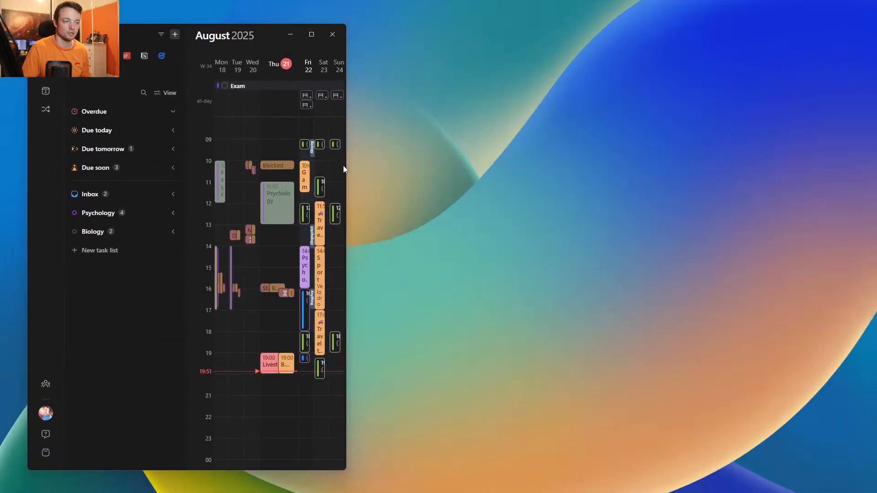
{"action": "left_click_drag", "start_coordinate": [344, 164], "coordinate": [845, 165]}
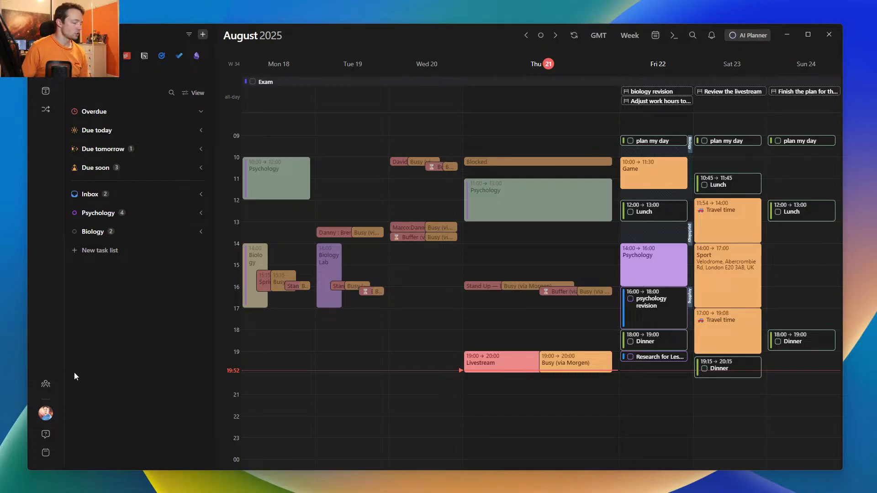
- Look through the Morgen Support chat's home page, messages and new-message options, and close the chat
{"action": "left_click", "coordinate": [46, 436]}
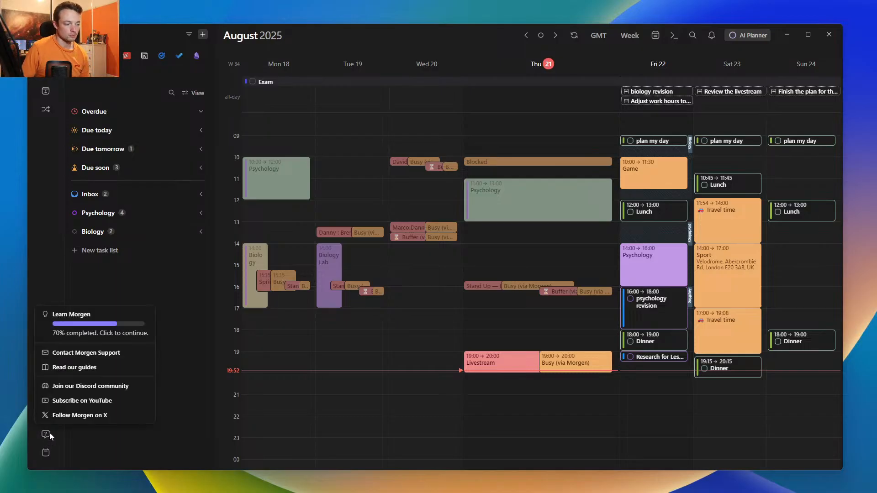
{"action": "left_click", "coordinate": [100, 356]}
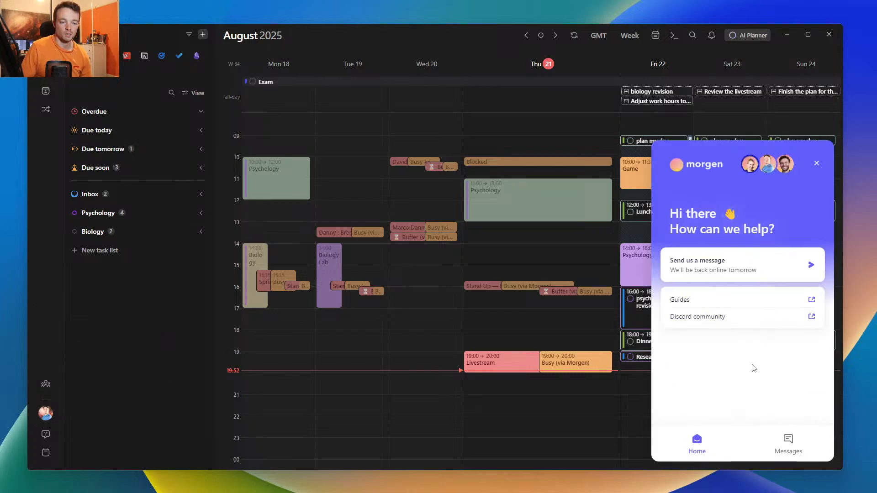
{"action": "left_click", "coordinate": [787, 445]}
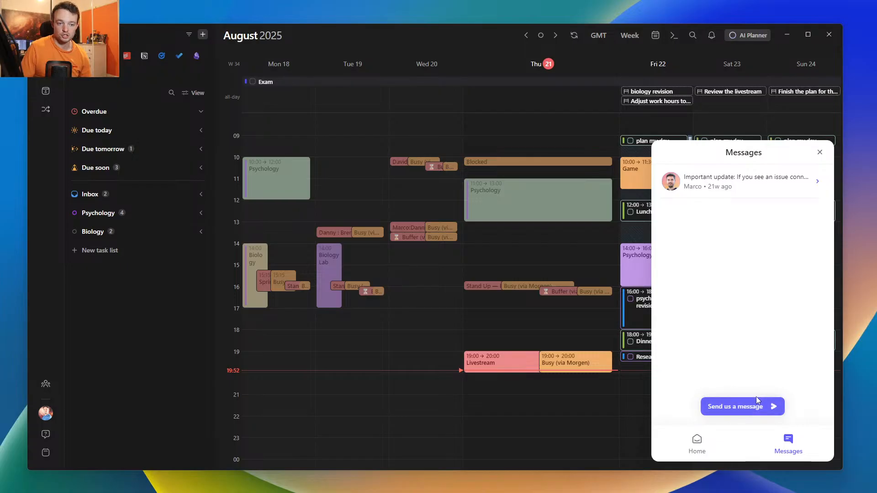
{"action": "left_click", "coordinate": [696, 443]}
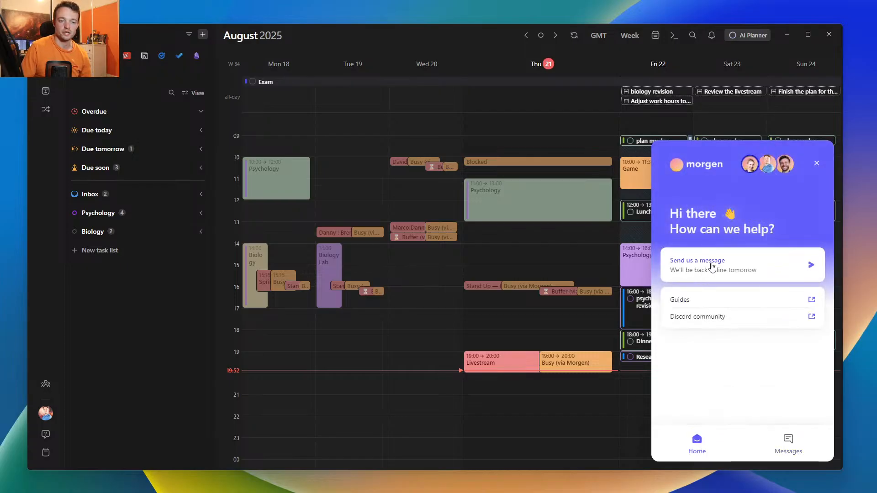
{"action": "left_click", "coordinate": [711, 267]}
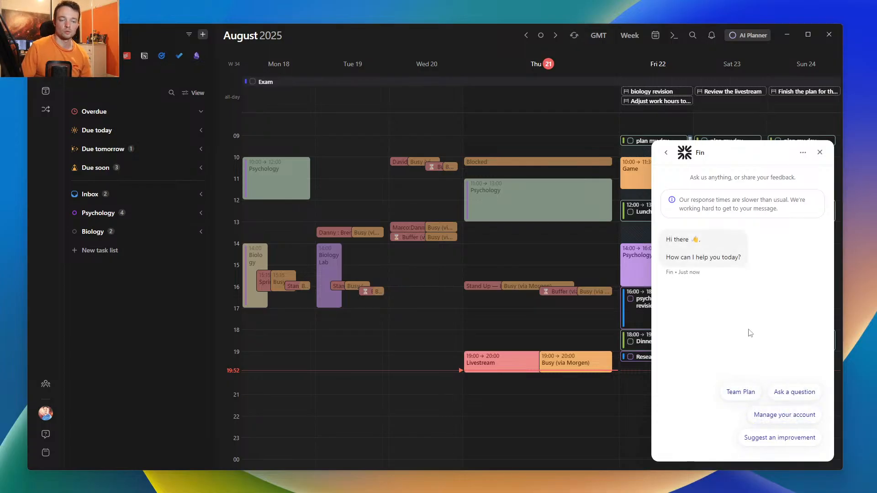
{"action": "left_click", "coordinate": [820, 152]}
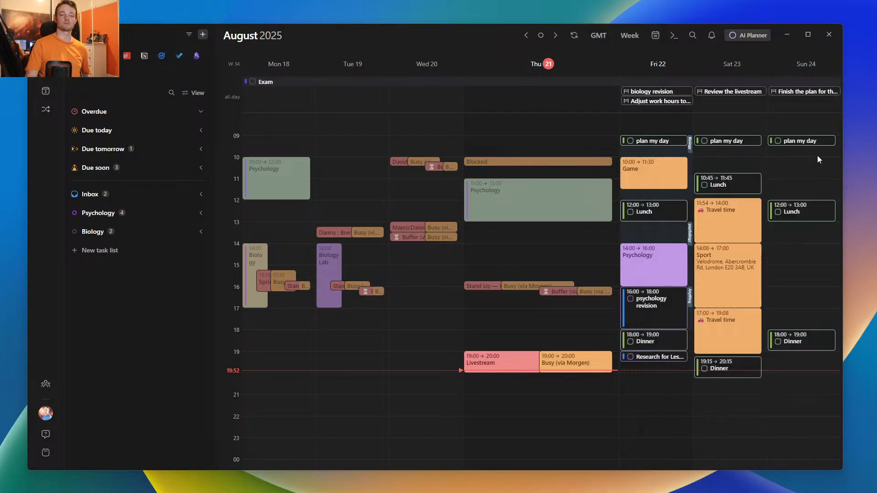